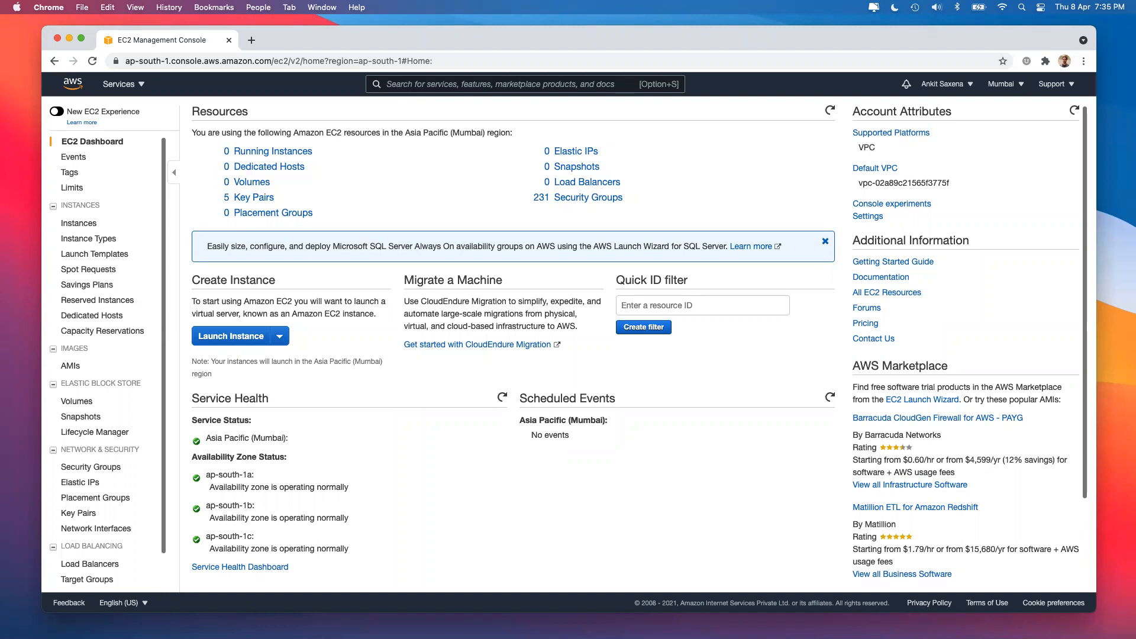
Start launching a new EC2 instance from the Mumbai-region dashboard to reach the AMI step.
double_click(438, 327)
left_click(228, 339)
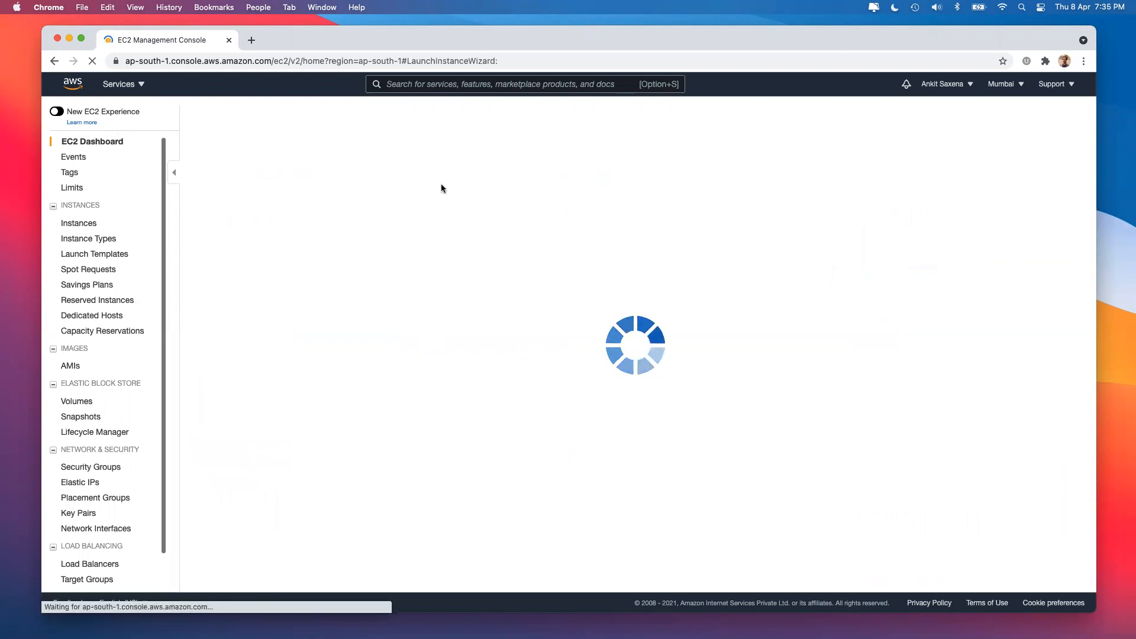
left_click(87, 224)
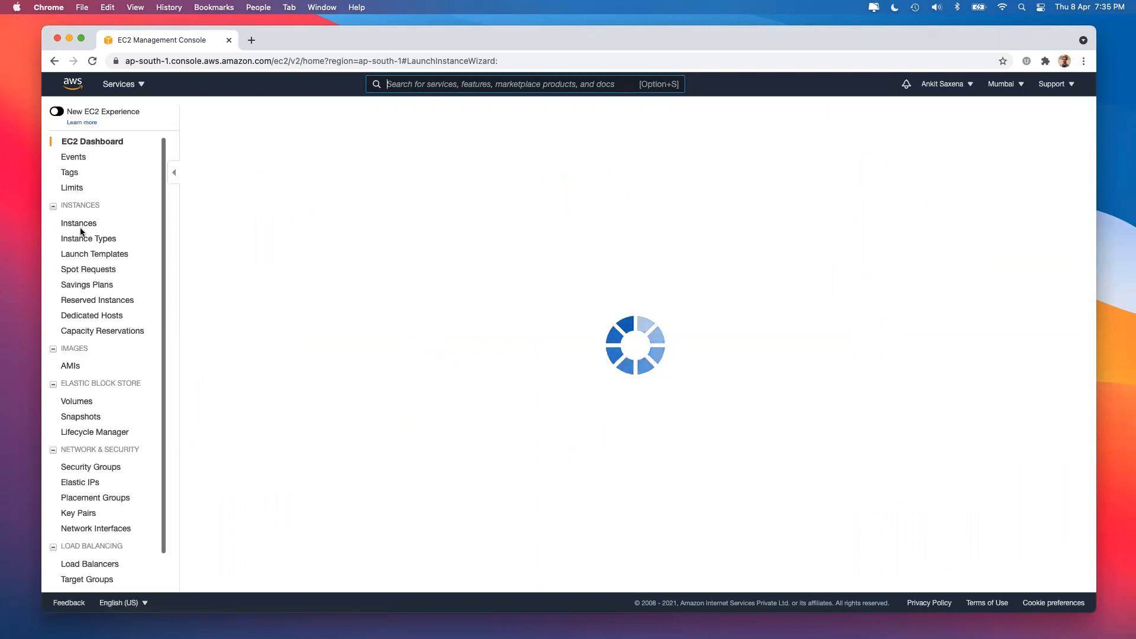
Search the machine images for 'sql' and review the 16 SQL-related Quick Start results.
left_click(220, 174)
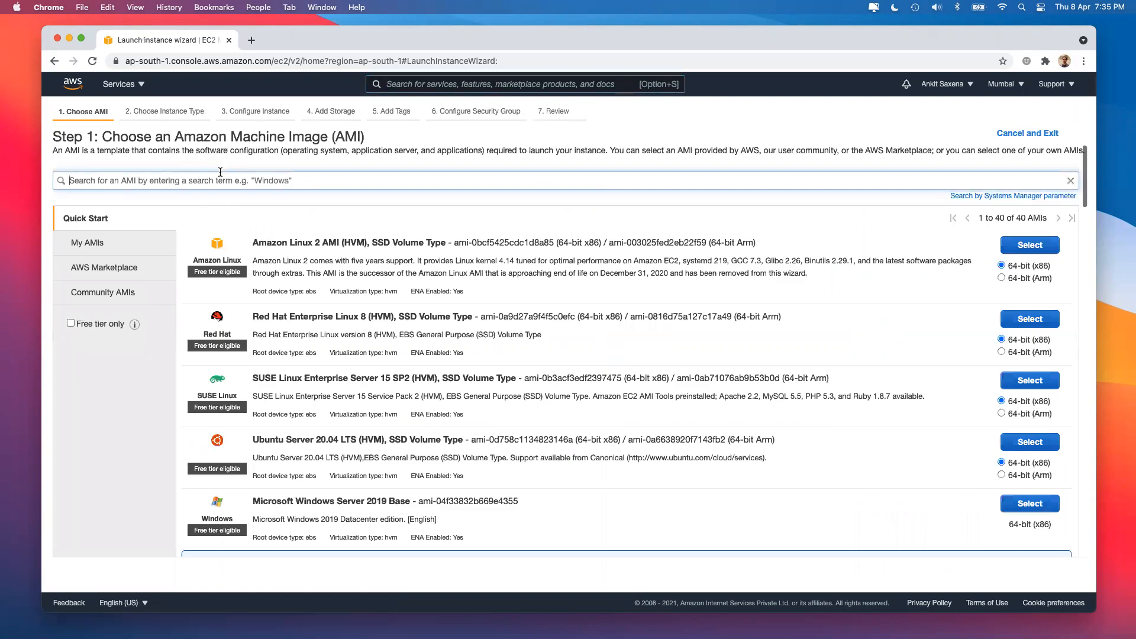
type("sql")
key("Return")
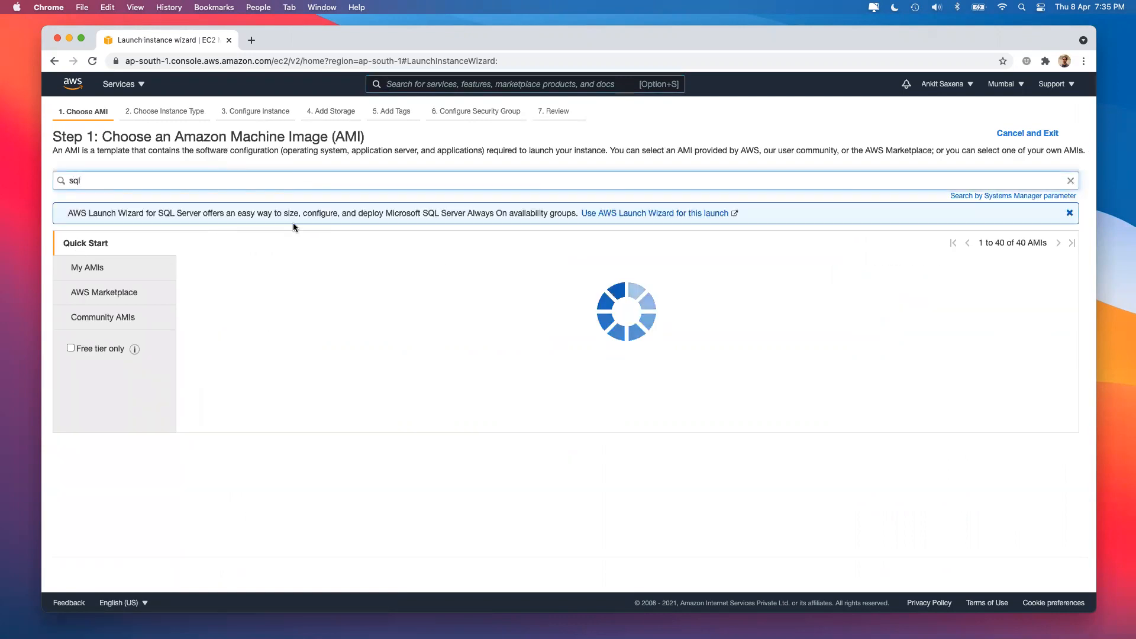
scroll(503, 377, "down", 2)
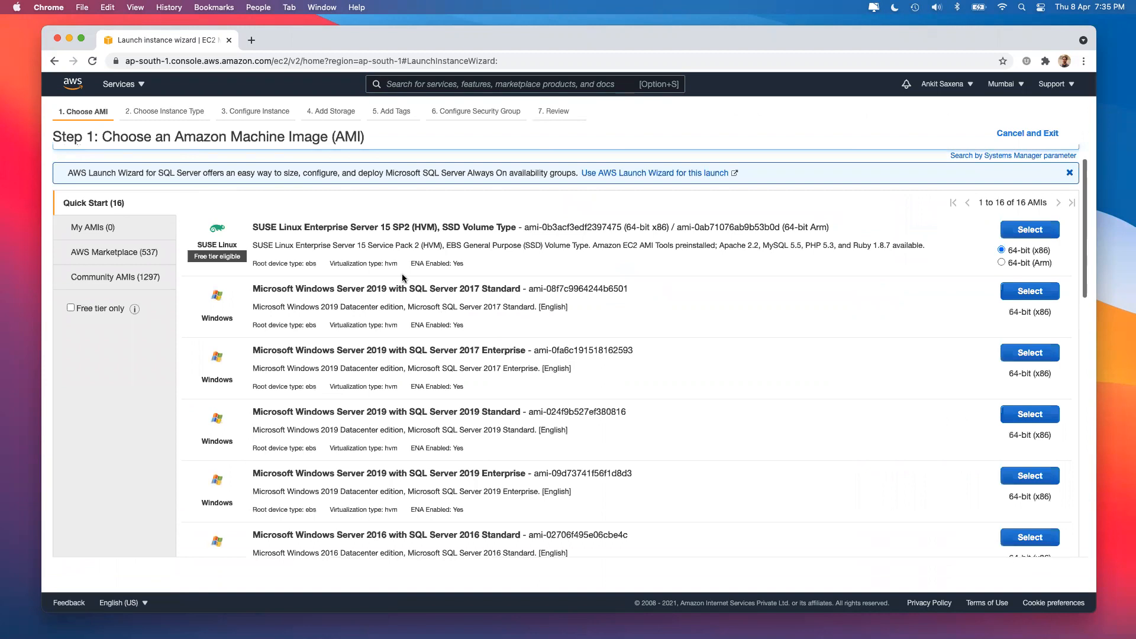
left_click_drag(411, 287, 515, 288)
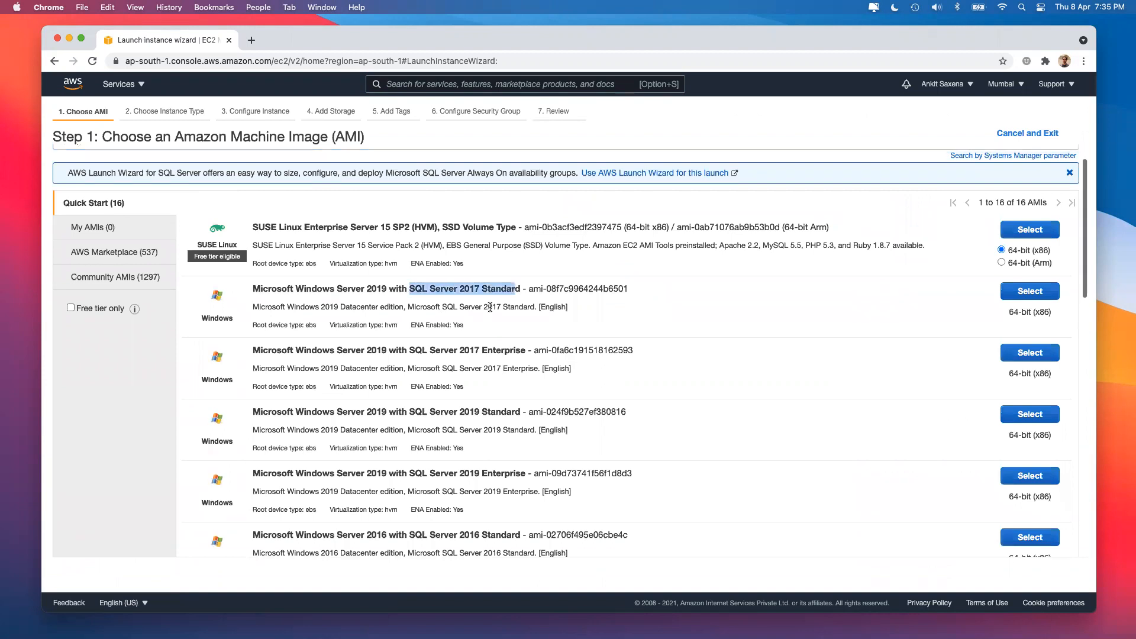
scroll(467, 441, "down", 5)
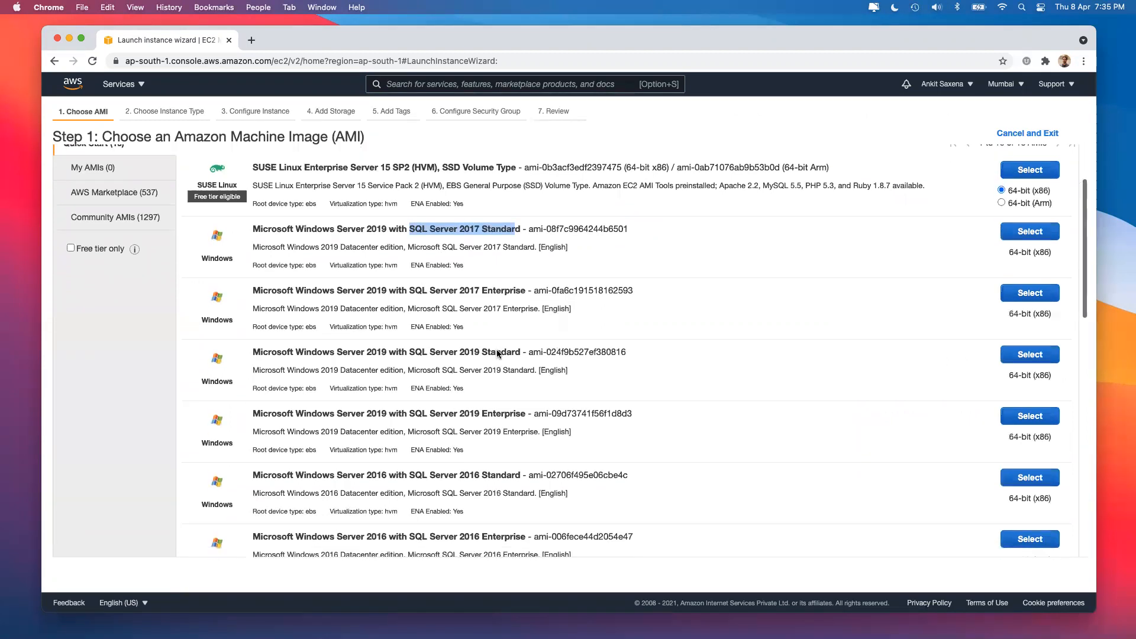
scroll(499, 432, "down", 10)
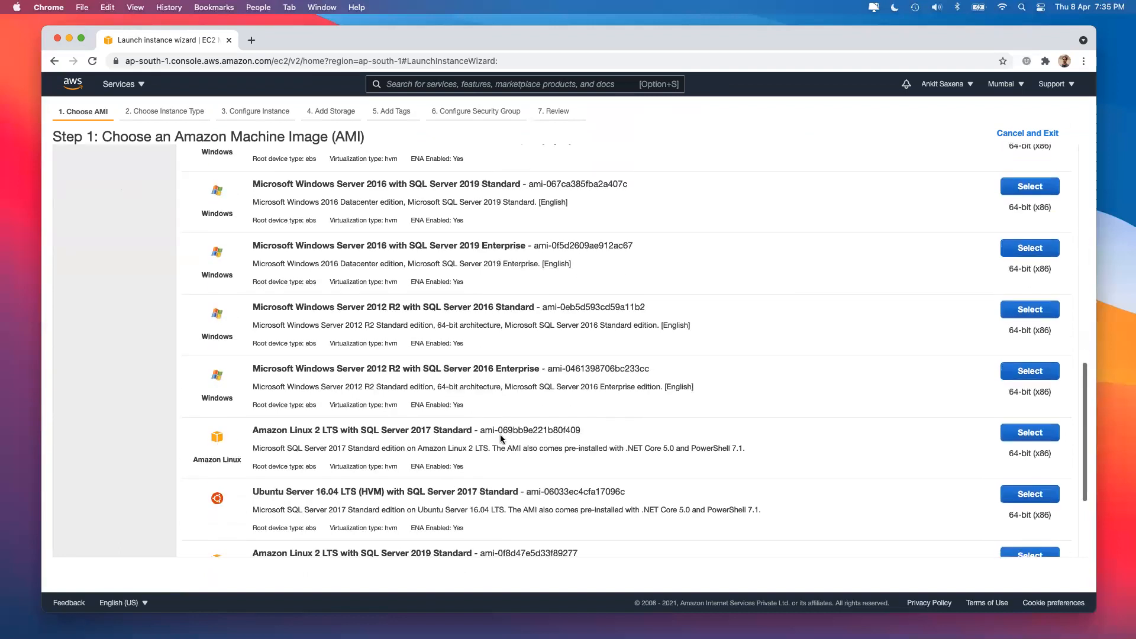
left_click_drag(251, 412, 391, 412)
left_click_drag(253, 351, 327, 351)
left_click_drag(253, 289, 413, 290)
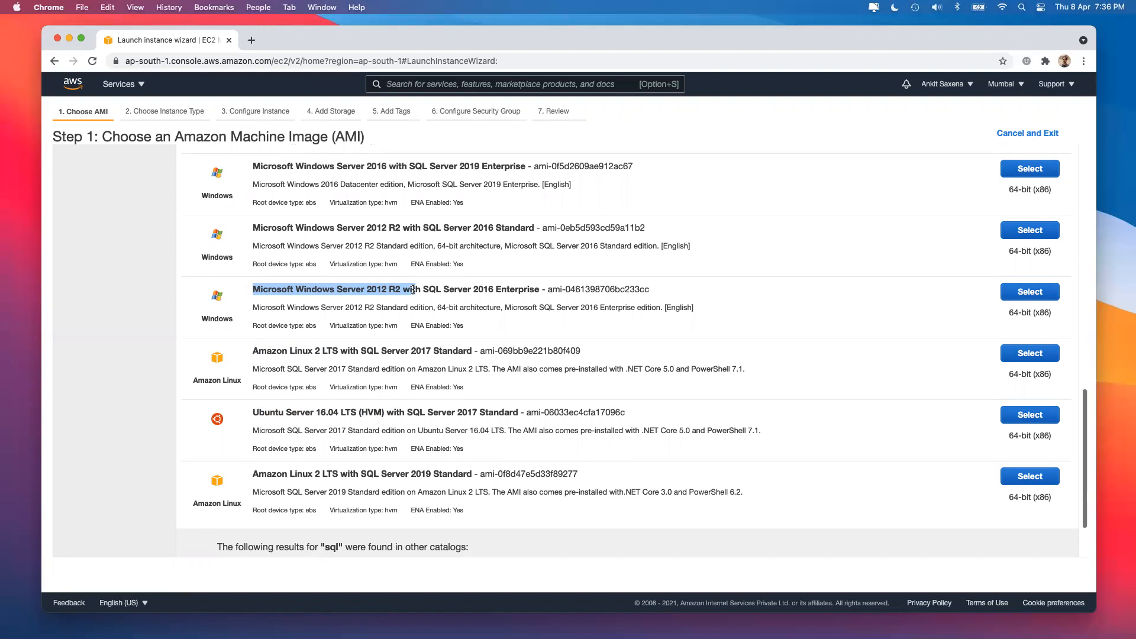
left_click_drag(413, 290, 416, 290)
left_click(290, 296)
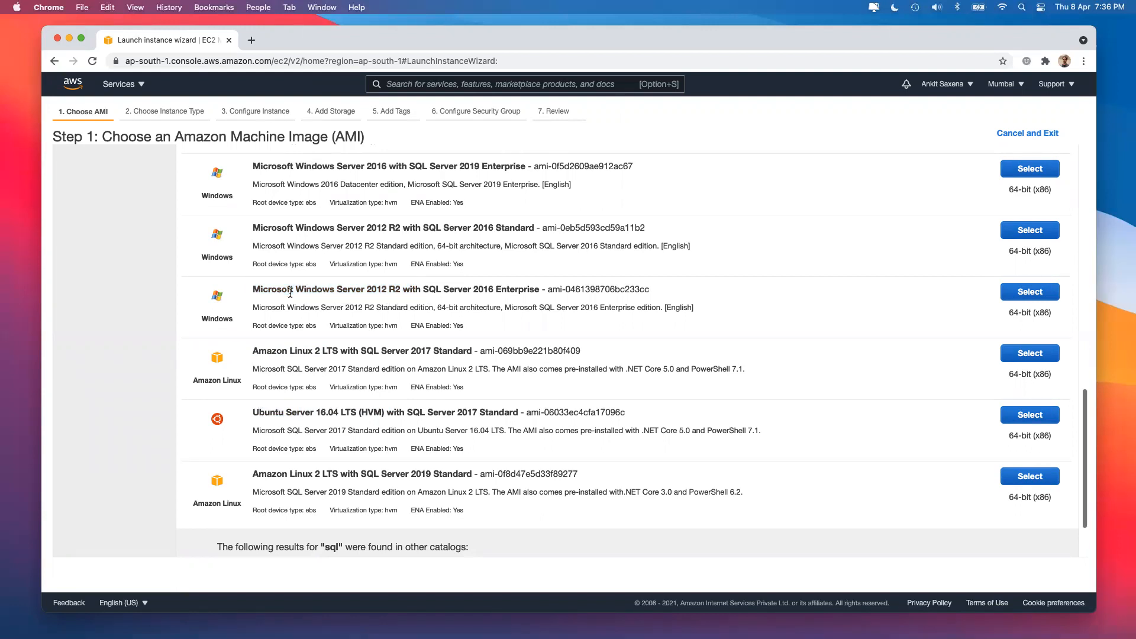
left_click_drag(423, 289, 541, 289)
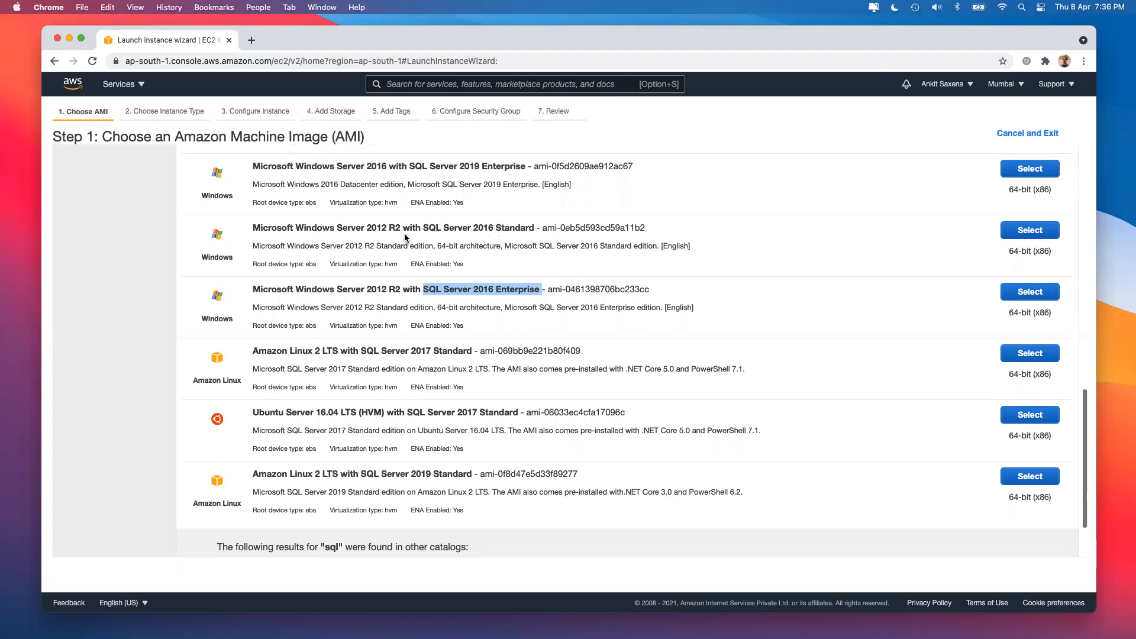
Open Lightsail from the Services list in a new browser tab.
scroll(328, 348, "up", 15)
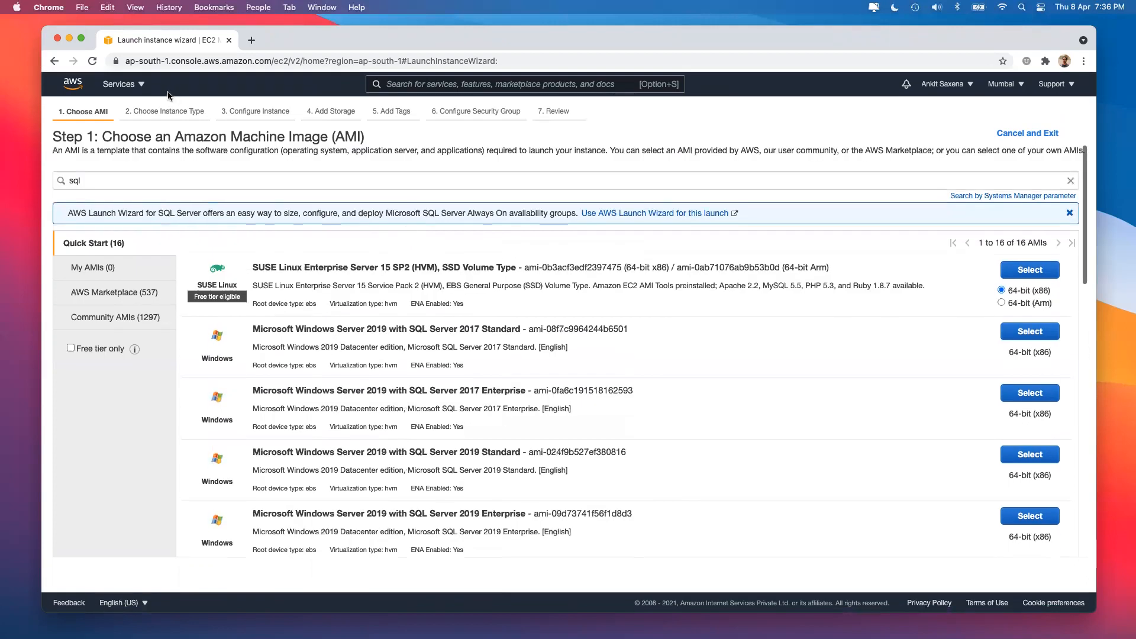
left_click(121, 85)
right_click(361, 170)
left_click(393, 173)
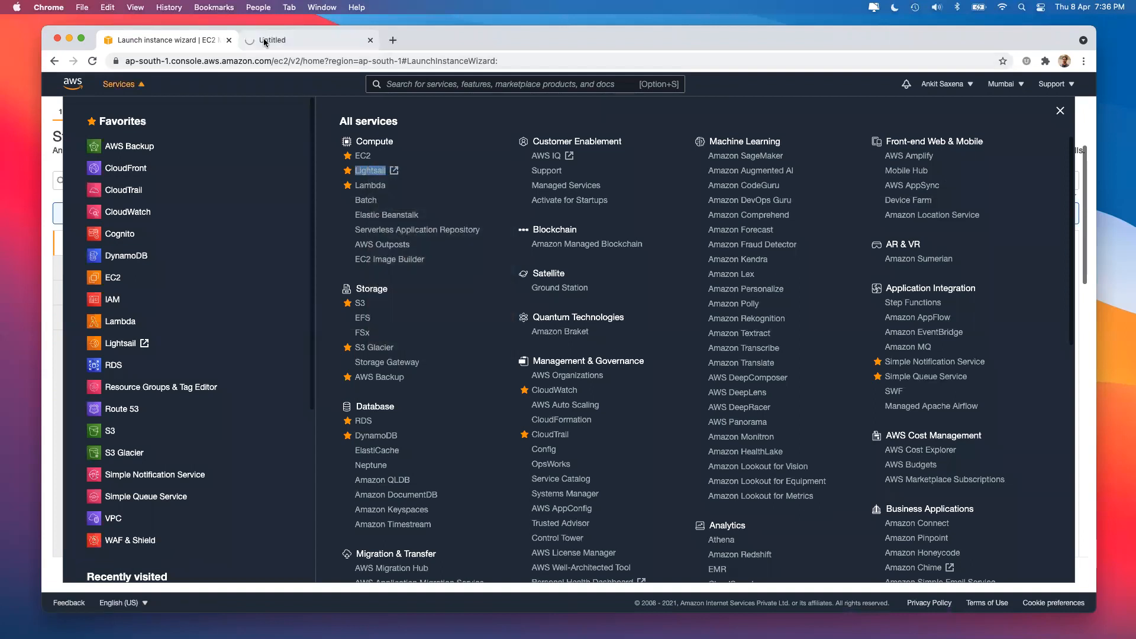
In the Lightsail tab, open the Create a database page from Databases.
left_click(264, 38)
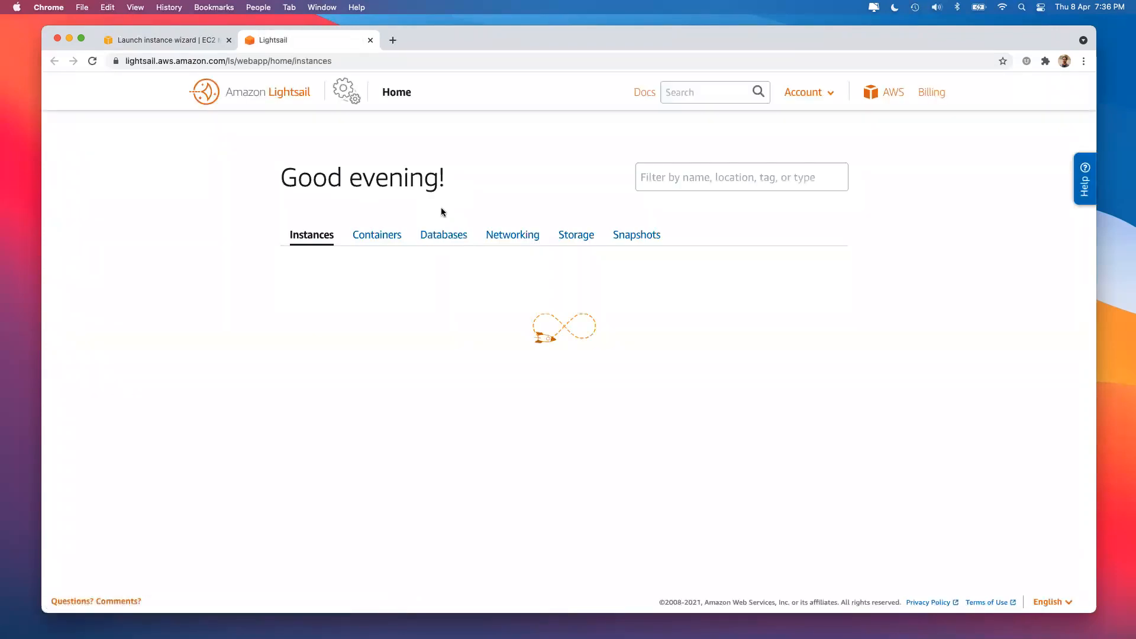
left_click(441, 235)
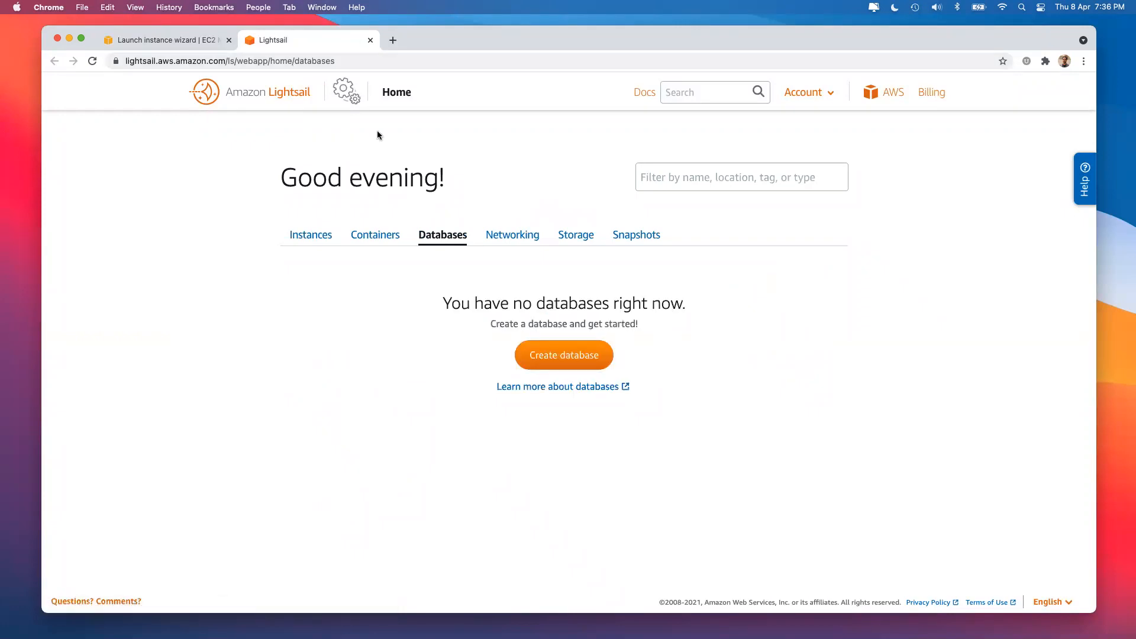
left_click(542, 362)
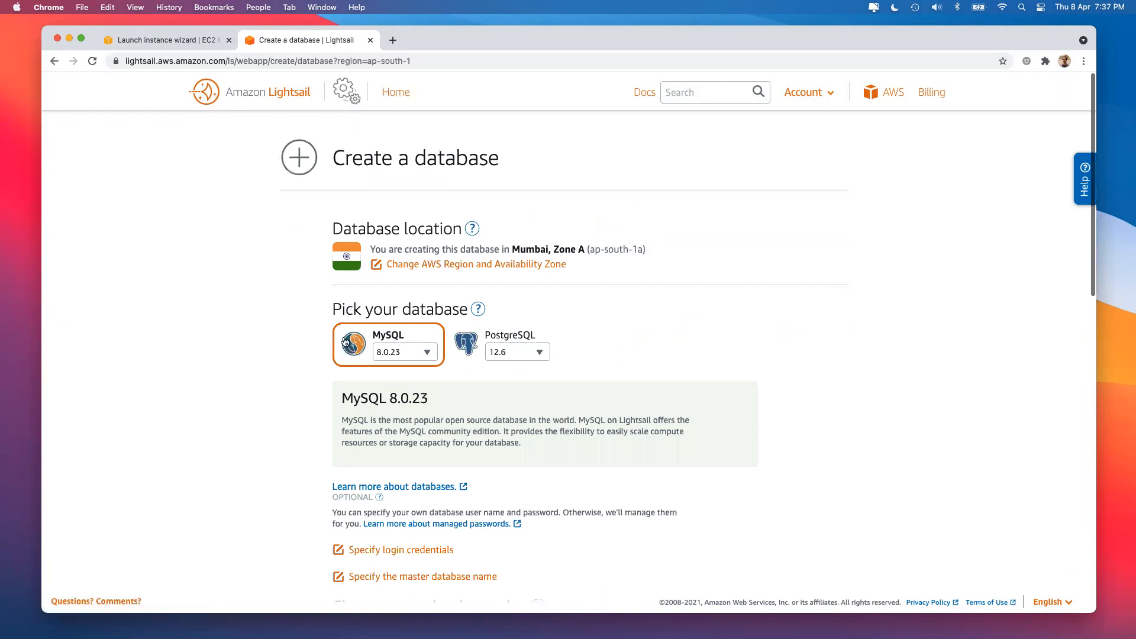
Compare MySQL and PostgreSQL 12.6 versions, settle on MySQL 8.0.23, and return to the EC2 tab.
scroll(542, 360, "down", 3)
left_click(413, 230)
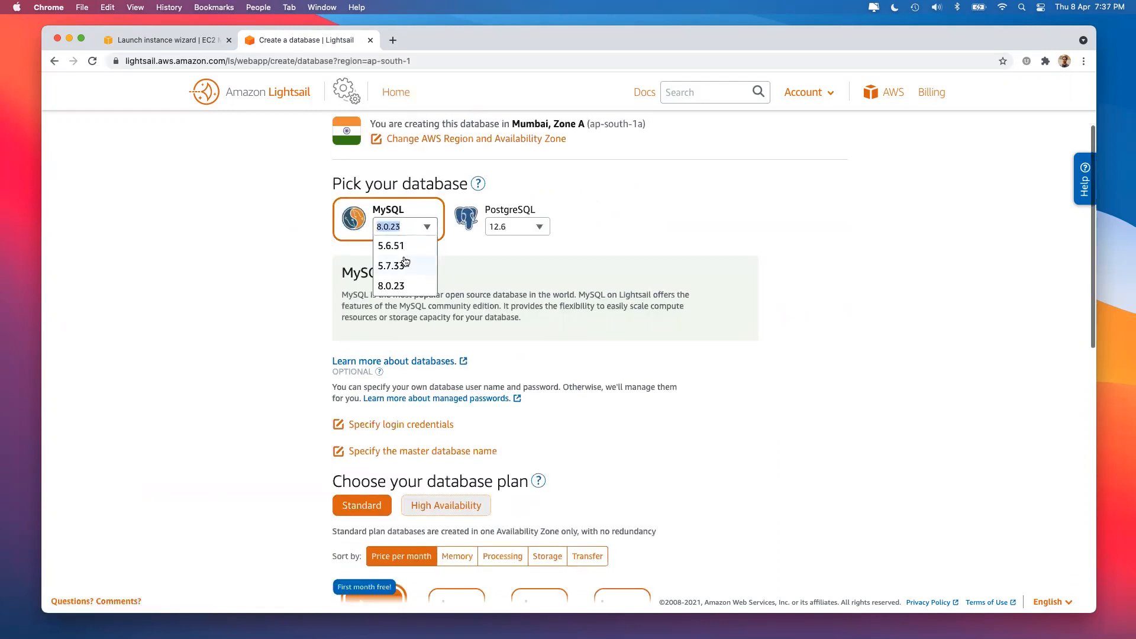
left_click(263, 249)
left_click(529, 227)
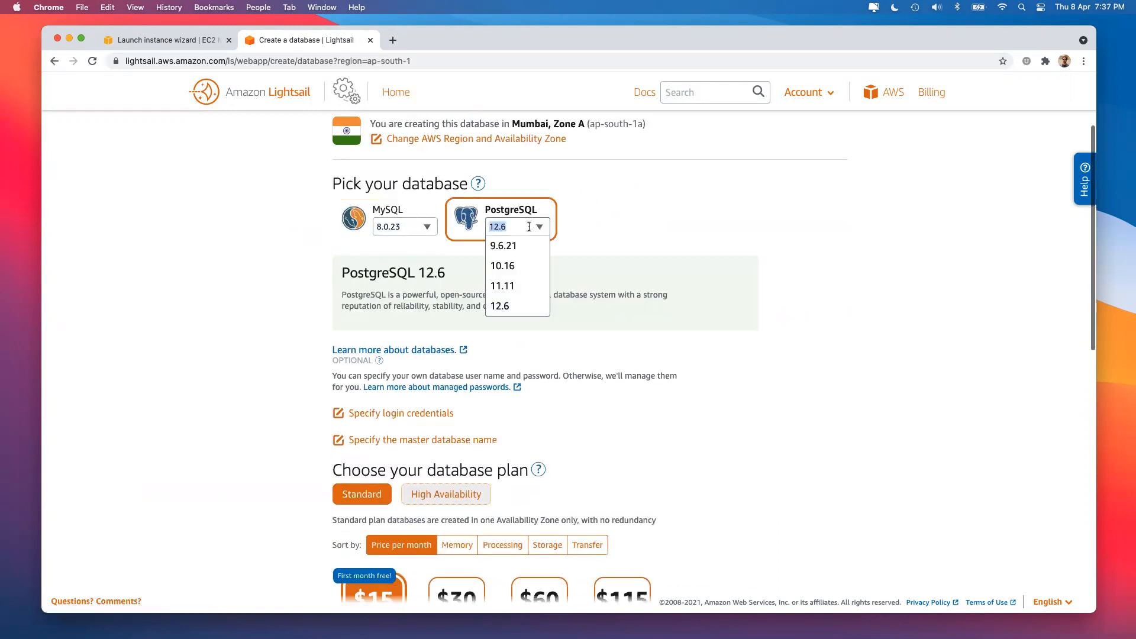
left_click(669, 224)
scroll(670, 223, "down", 5)
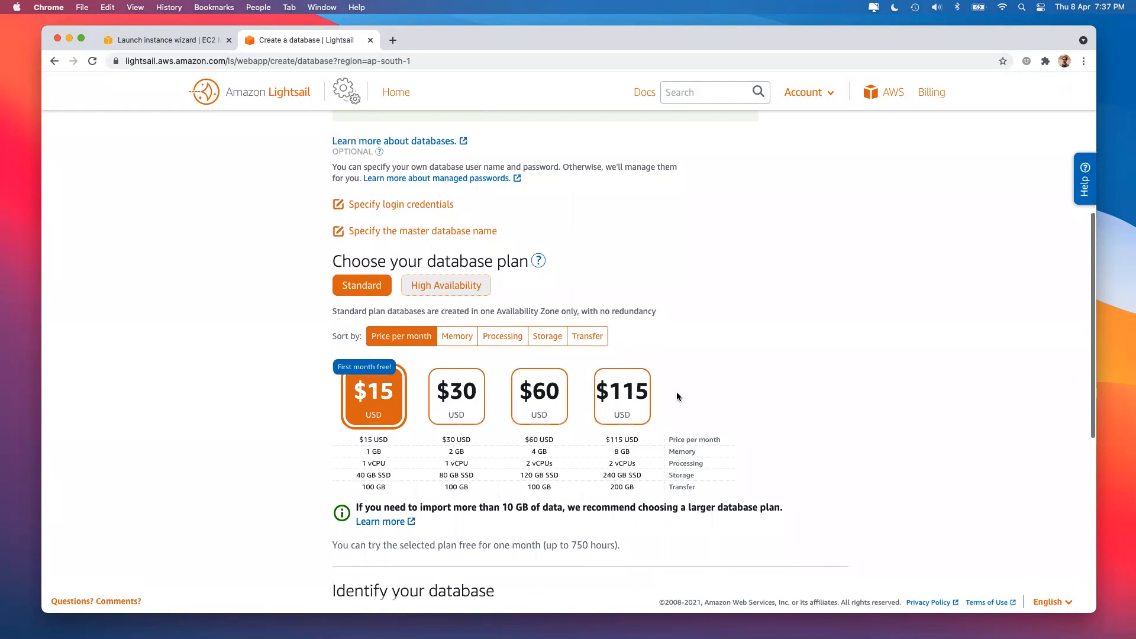
scroll(677, 396, "down", 1)
scroll(678, 396, "up", 7)
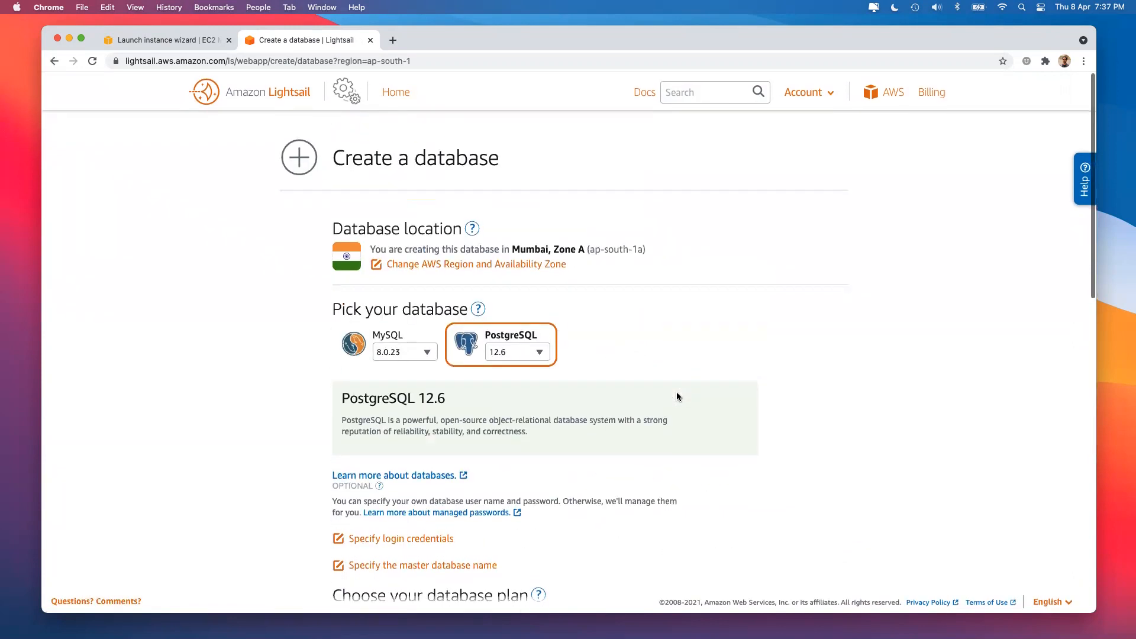
left_click(388, 354)
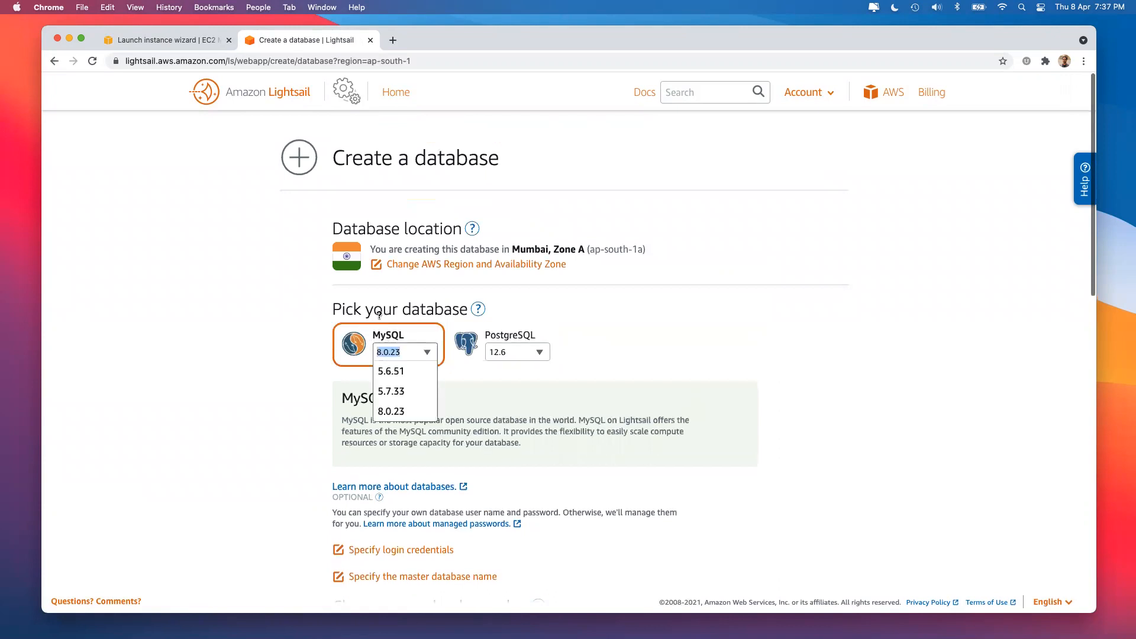
left_click(257, 391)
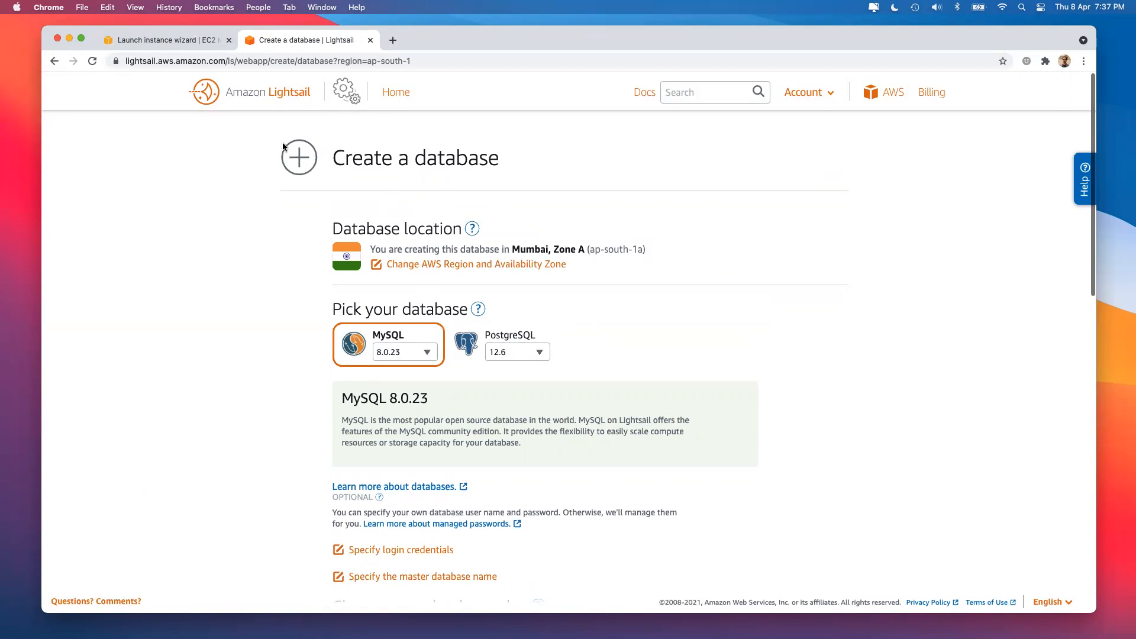
left_click(201, 40)
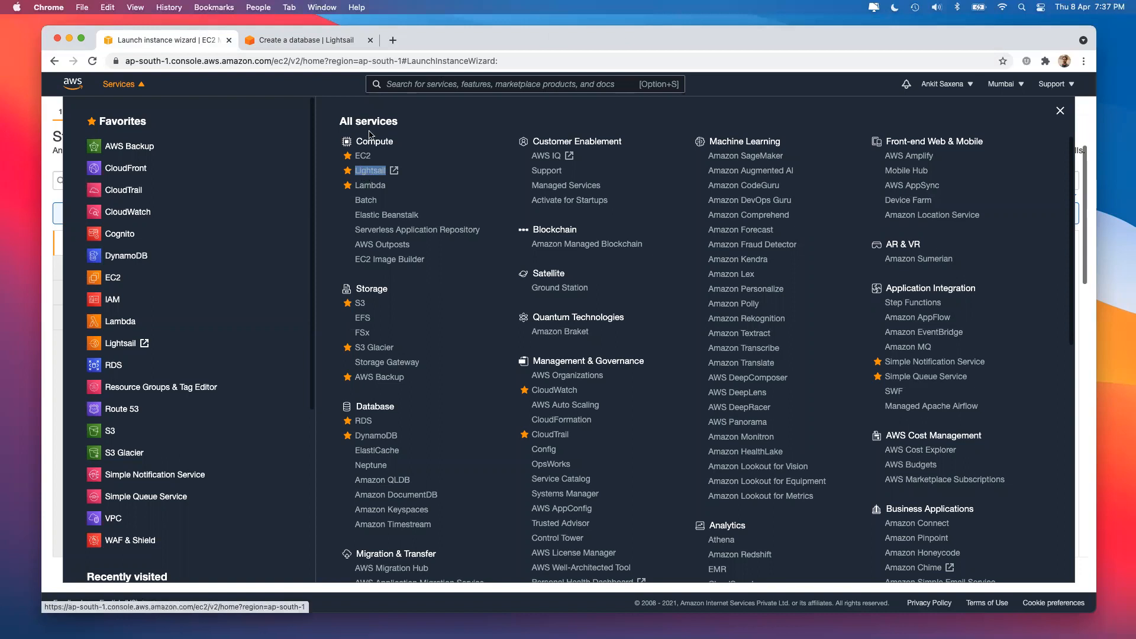
Open the RDS console from the All services list.
left_click(440, 84)
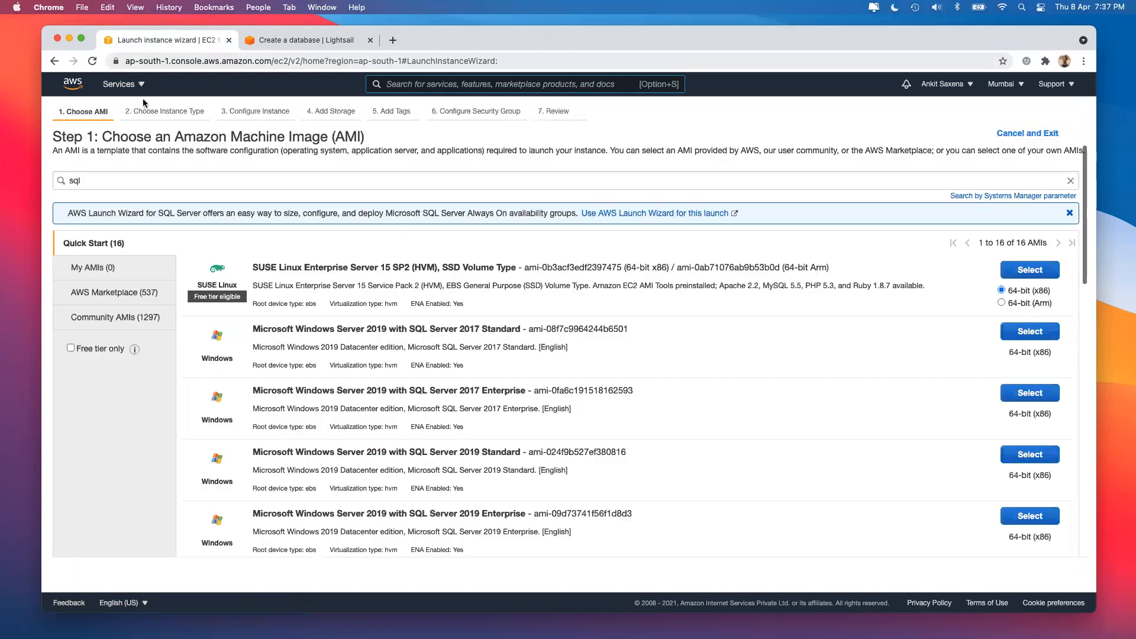
left_click(117, 83)
scroll(462, 322, "down", 3)
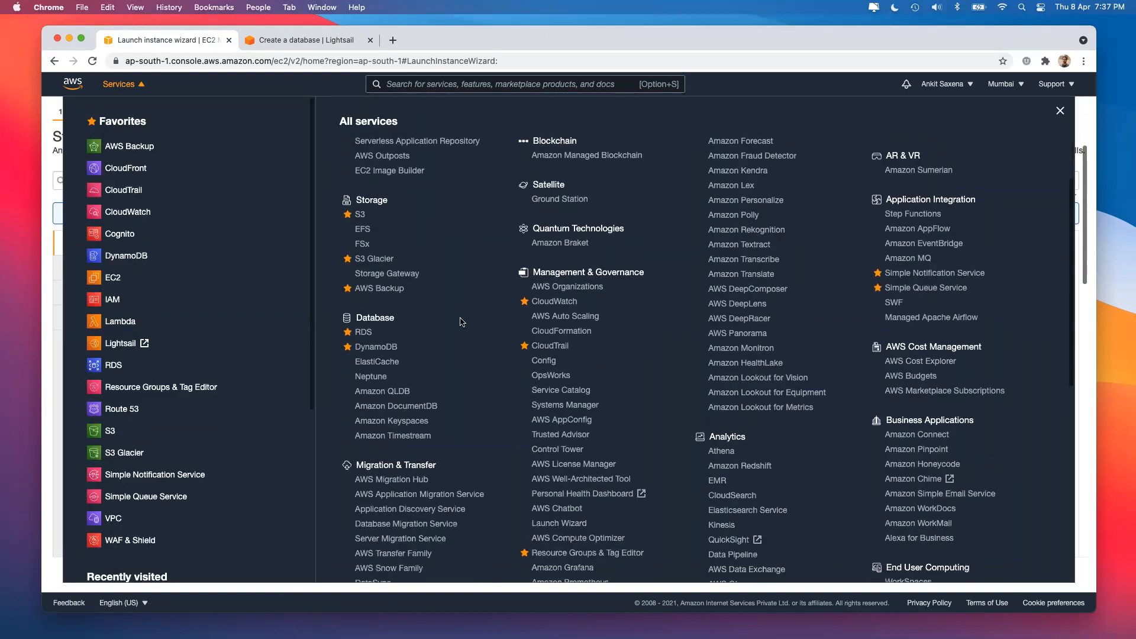
double_click(363, 317)
left_click(367, 334)
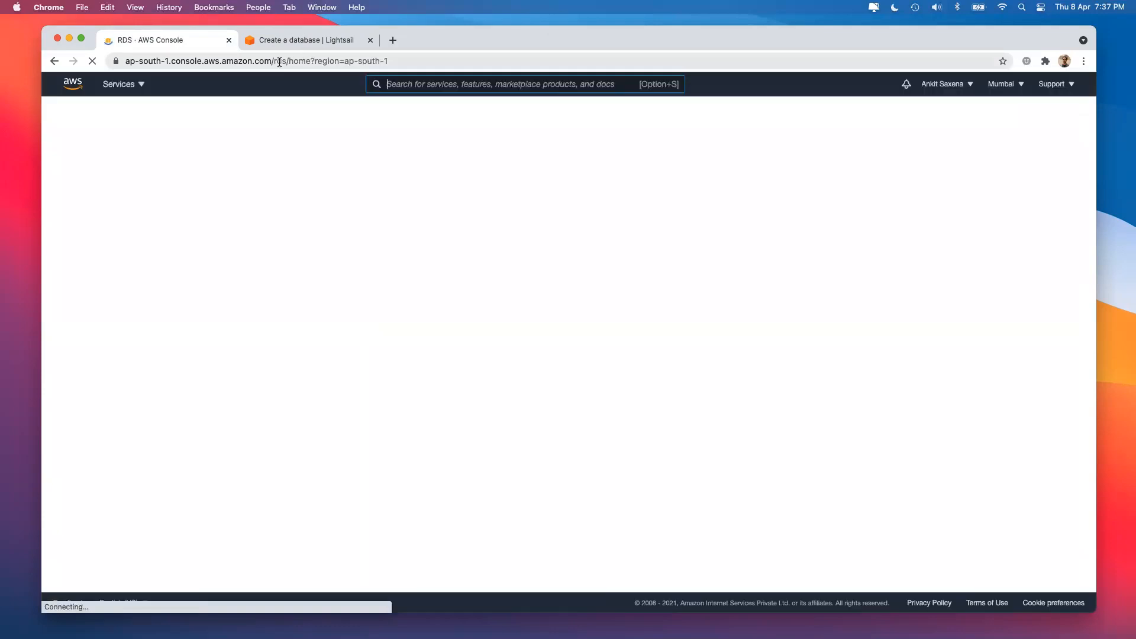
Close the Lightsail tab and start a new database from the RDS dashboard's Create database panel.
double_click(277, 62)
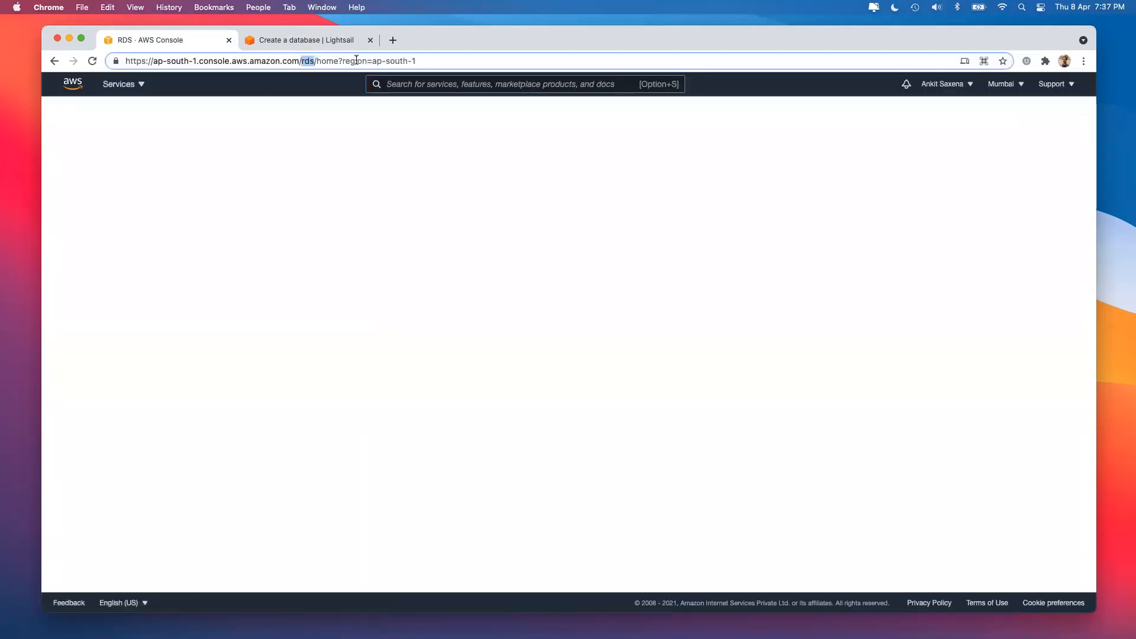
left_click_drag(372, 61, 462, 60)
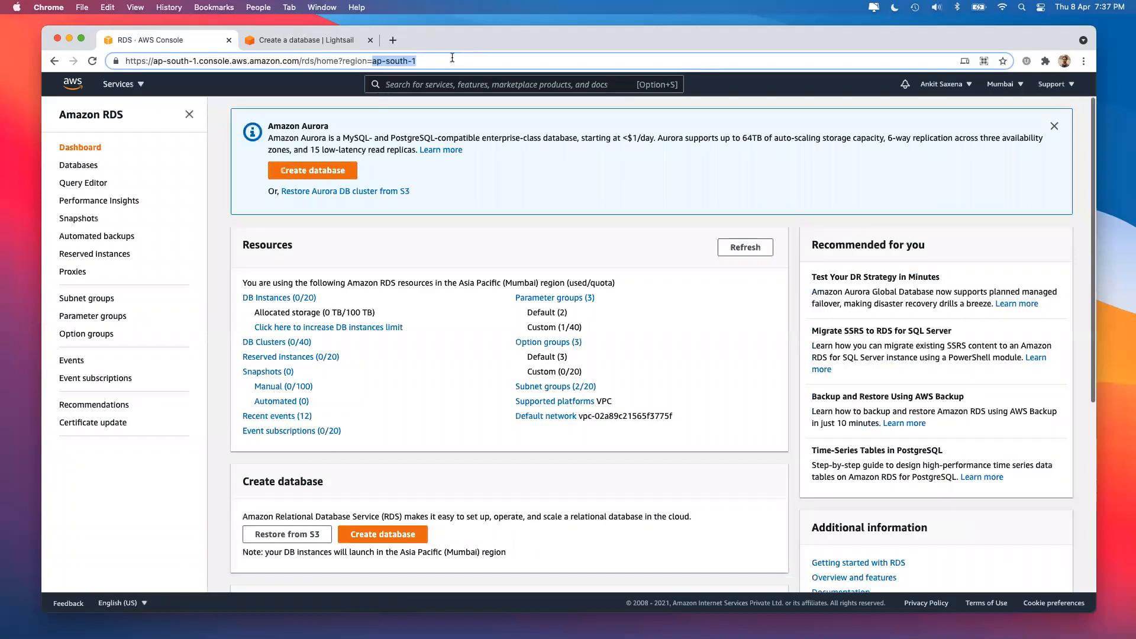
left_click(365, 42)
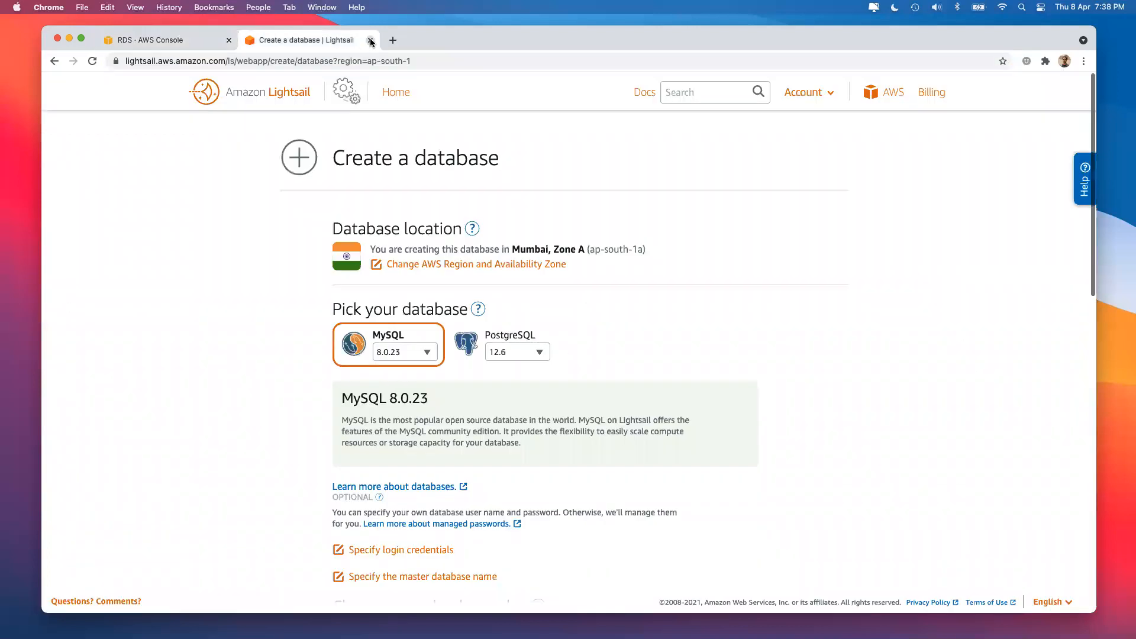
key("super+w")
scroll(469, 312, "down", 3)
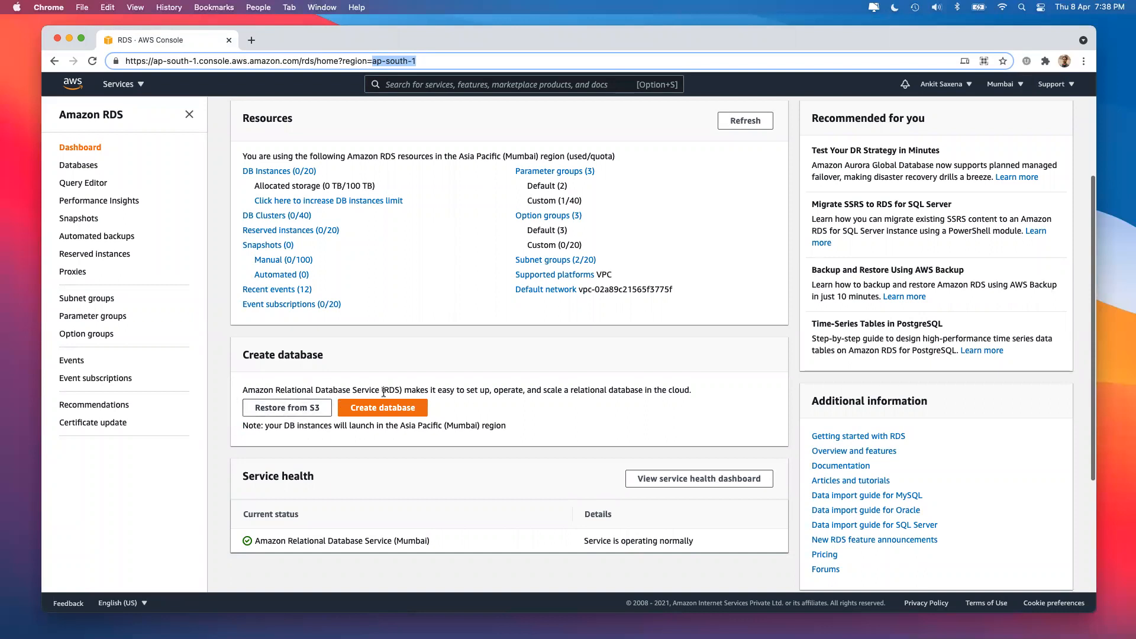
scroll(417, 399, "up", 2)
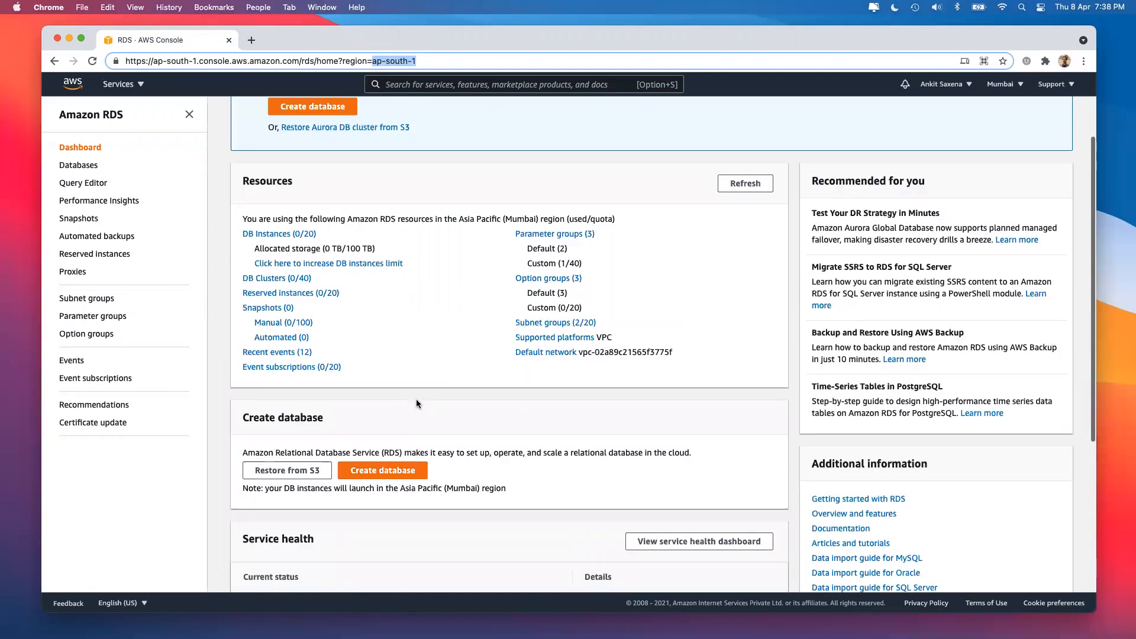
scroll(416, 399, "down", 2)
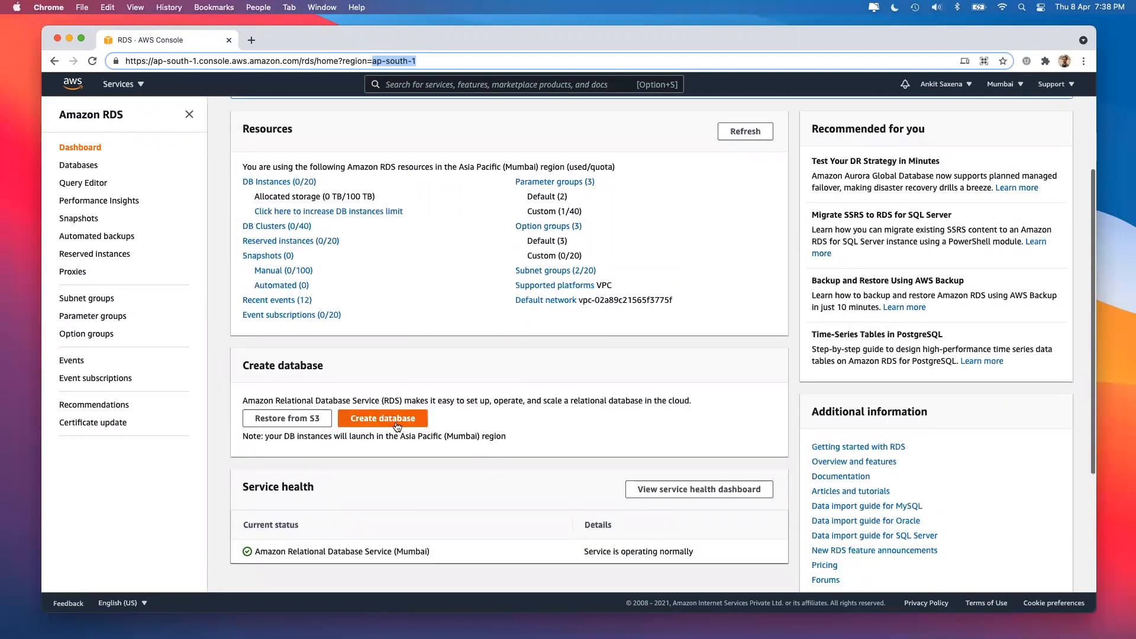
left_click(396, 424)
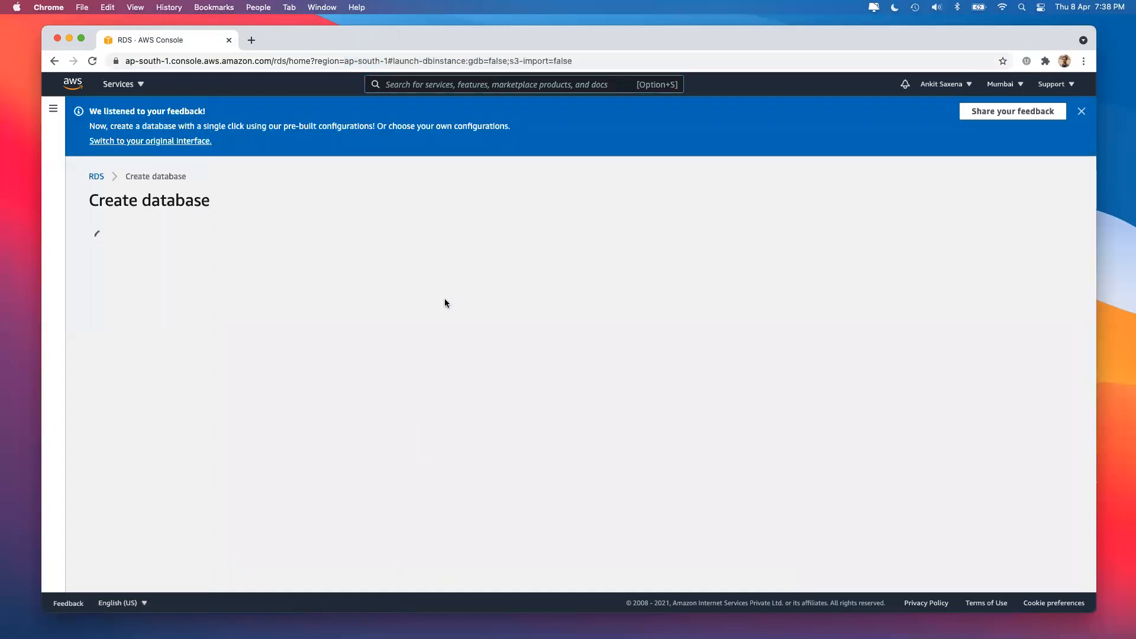
Dismiss the feedback banner and choose Easy create with the MySQL engine.
left_click(1082, 112)
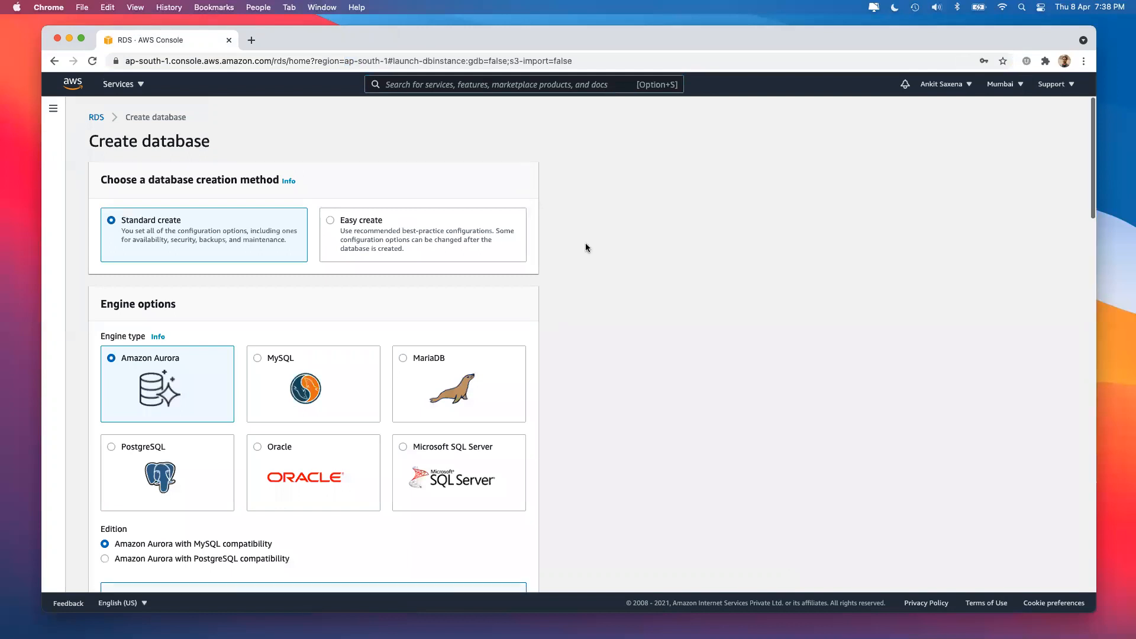
left_click(333, 223)
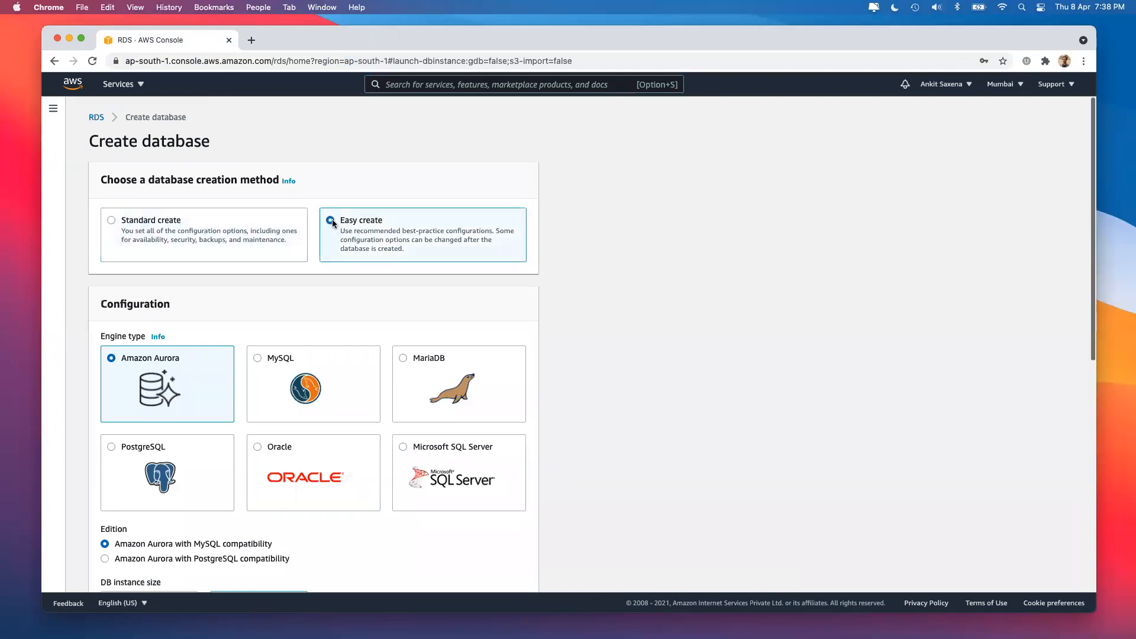
scroll(266, 284, "down", 2)
left_click(269, 282)
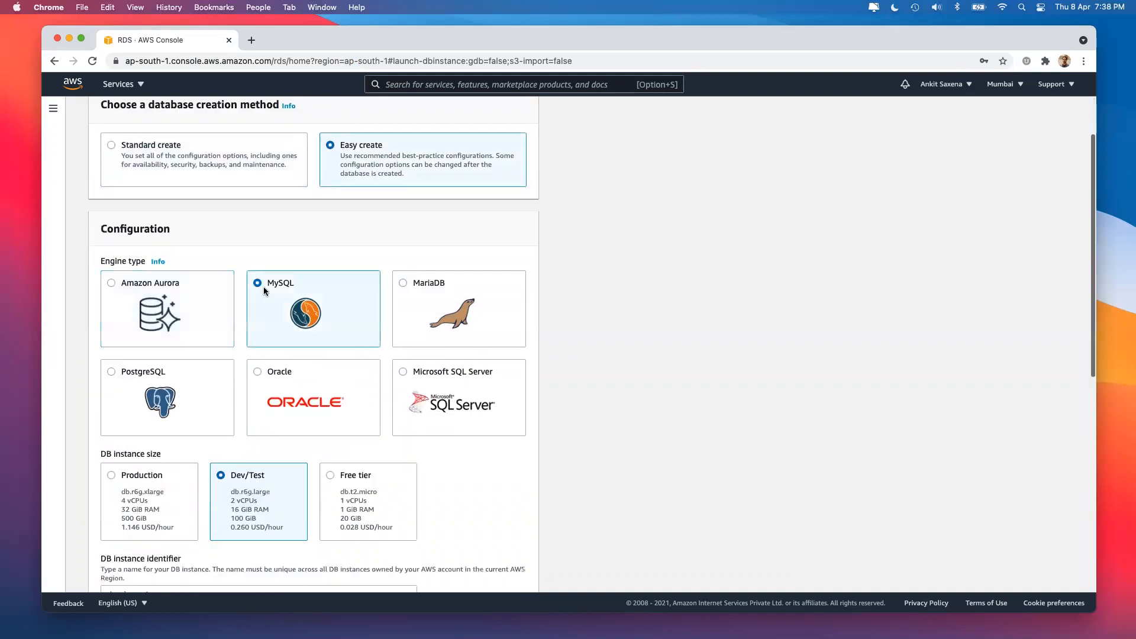
Compare the Production, Free tier and Dev/Test sizes, then cancel back to the empty Databases list.
scroll(309, 370, "down", 3)
left_click(157, 364)
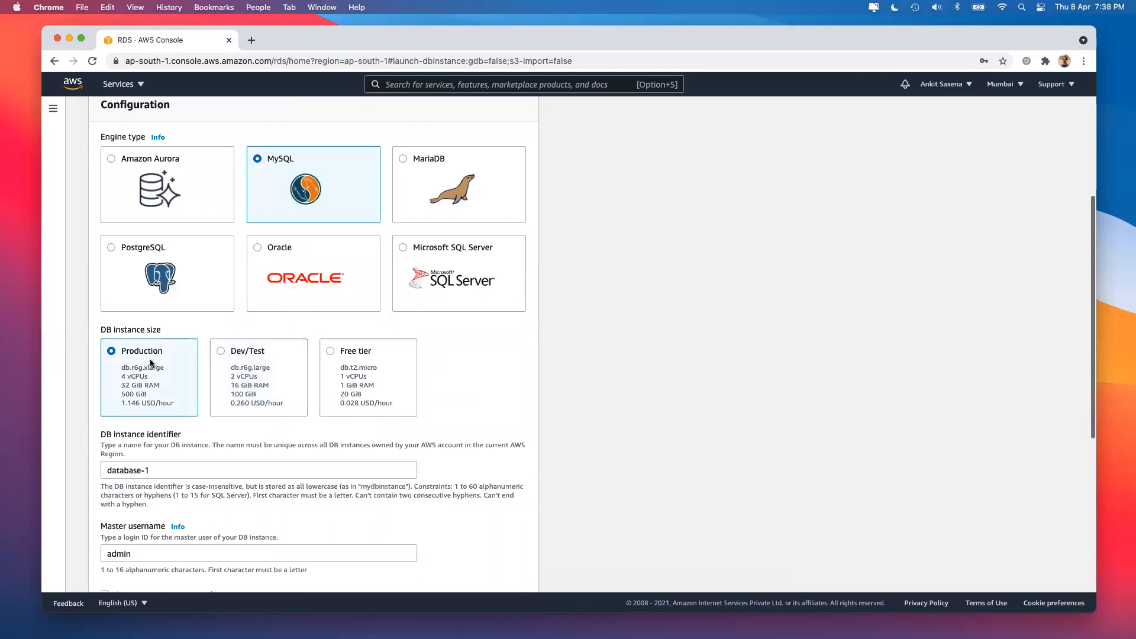
left_click(374, 362)
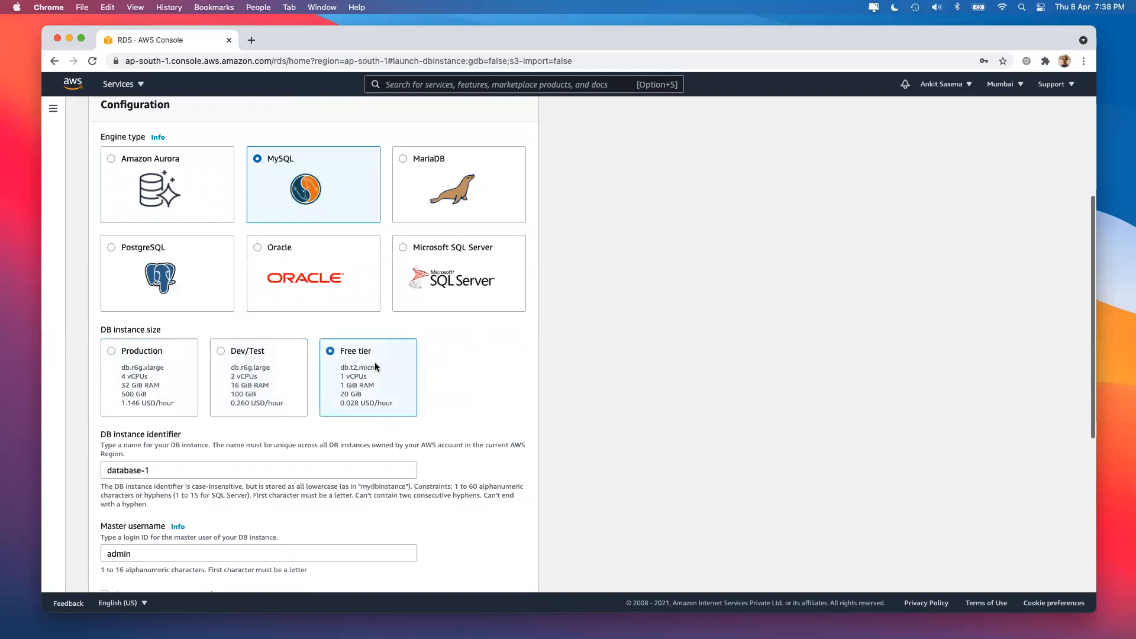
left_click(240, 362)
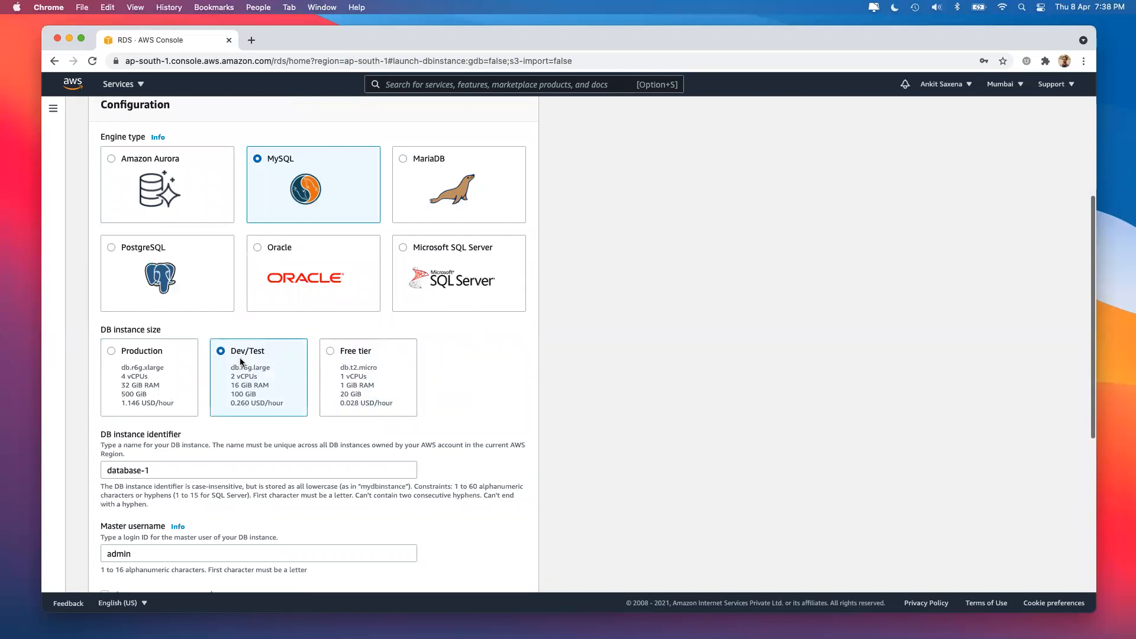
left_click(148, 362)
scroll(336, 191, "up", 2)
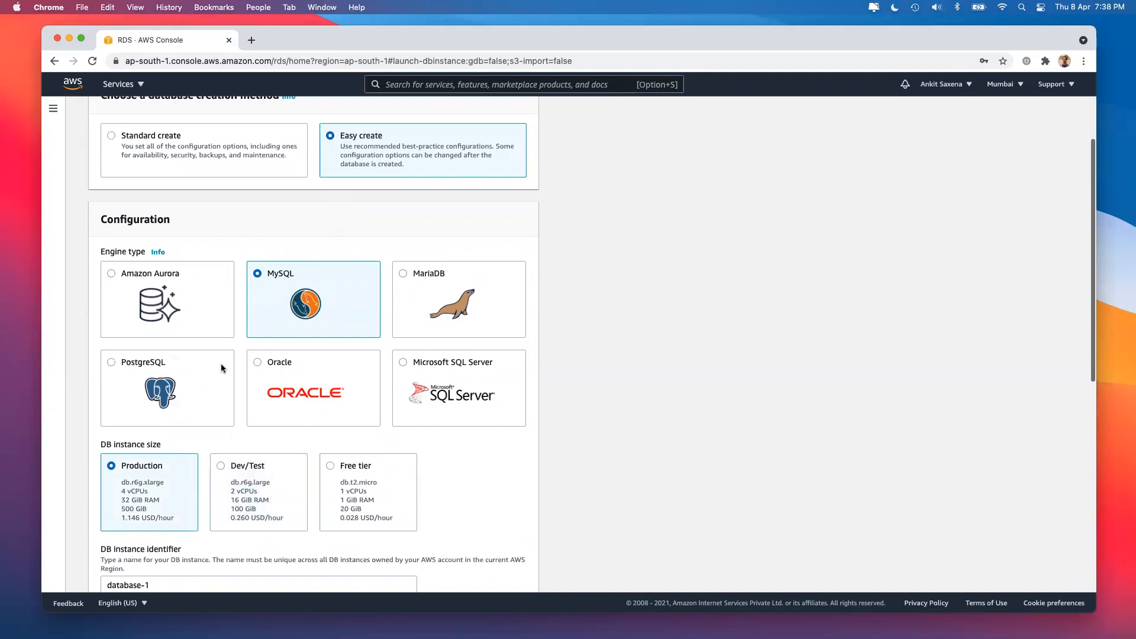
scroll(222, 363, "down", 3)
scroll(240, 295, "up", 1)
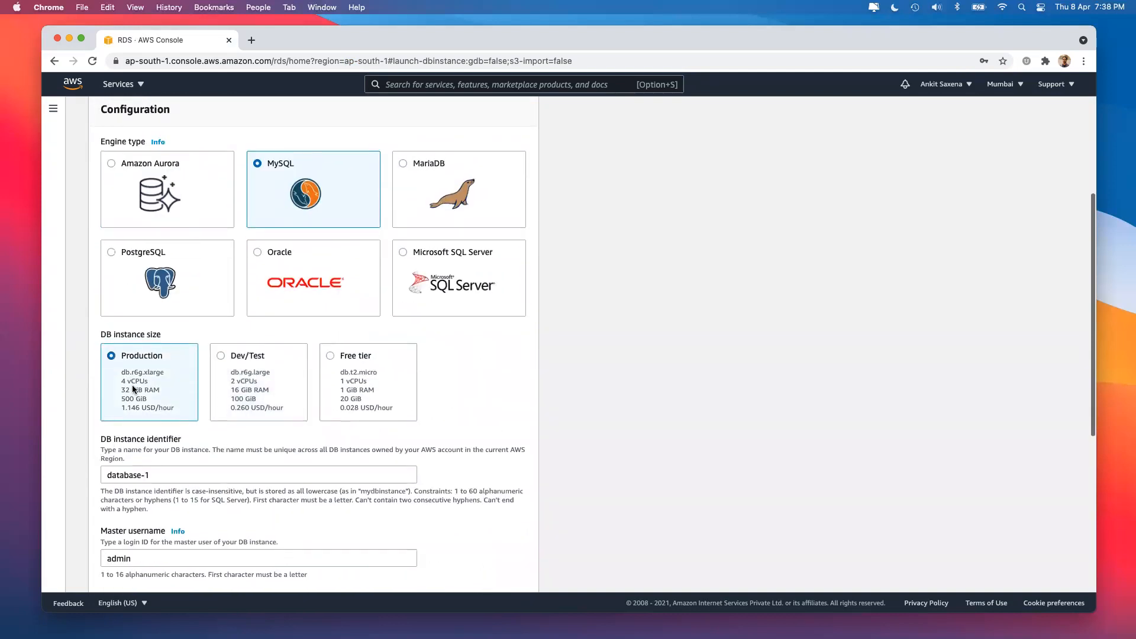
scroll(132, 385, "down", 1)
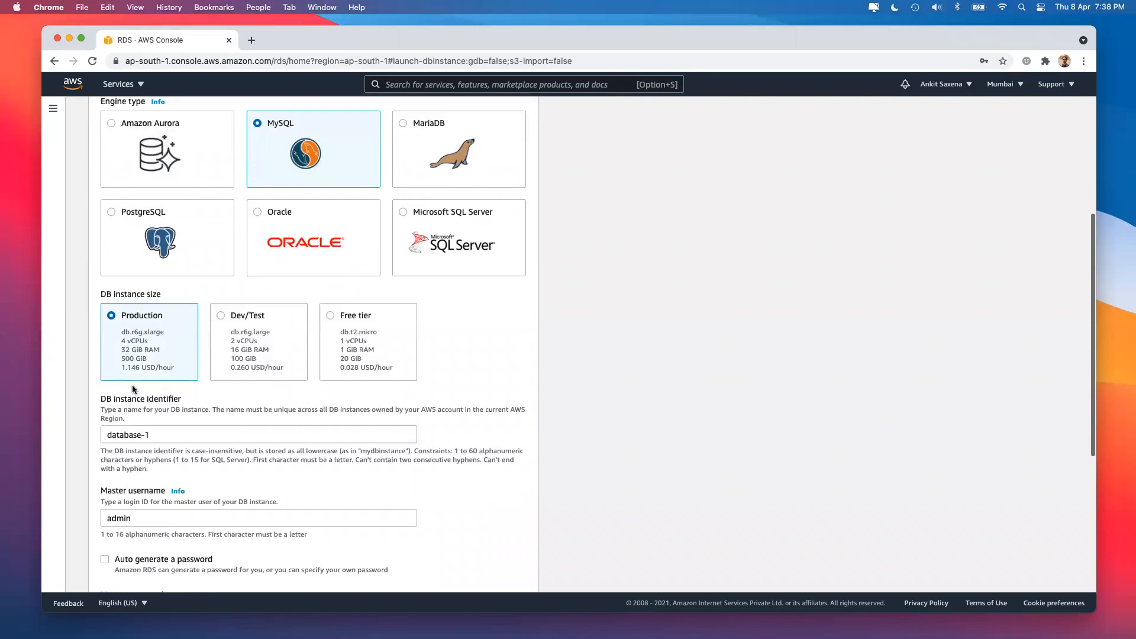
scroll(133, 387, "down", 1)
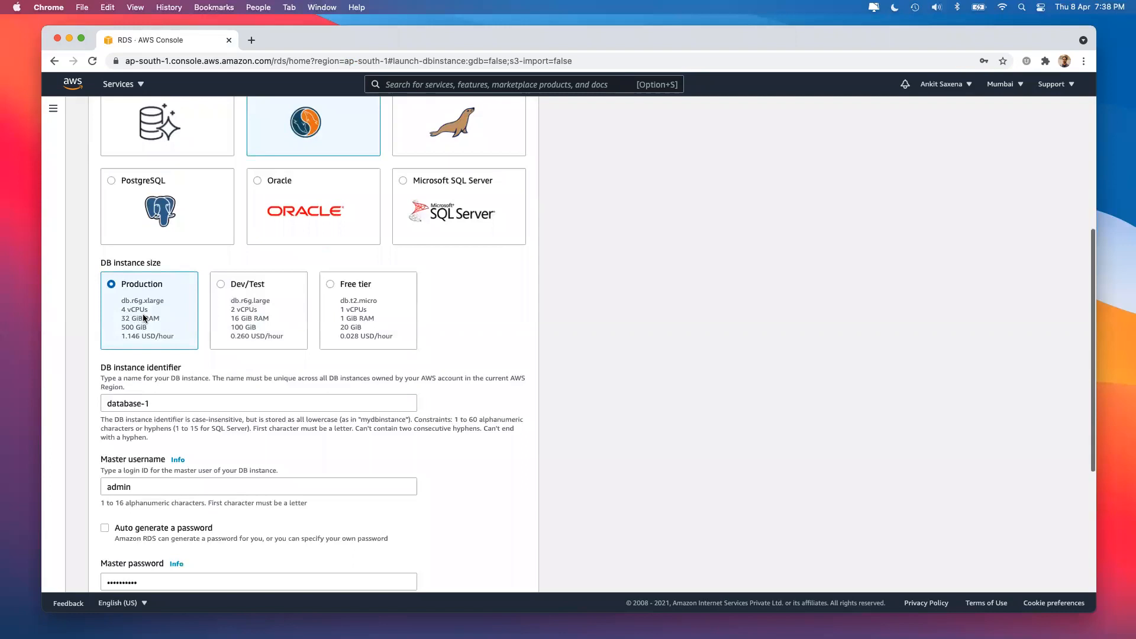
scroll(202, 393, "down", 4)
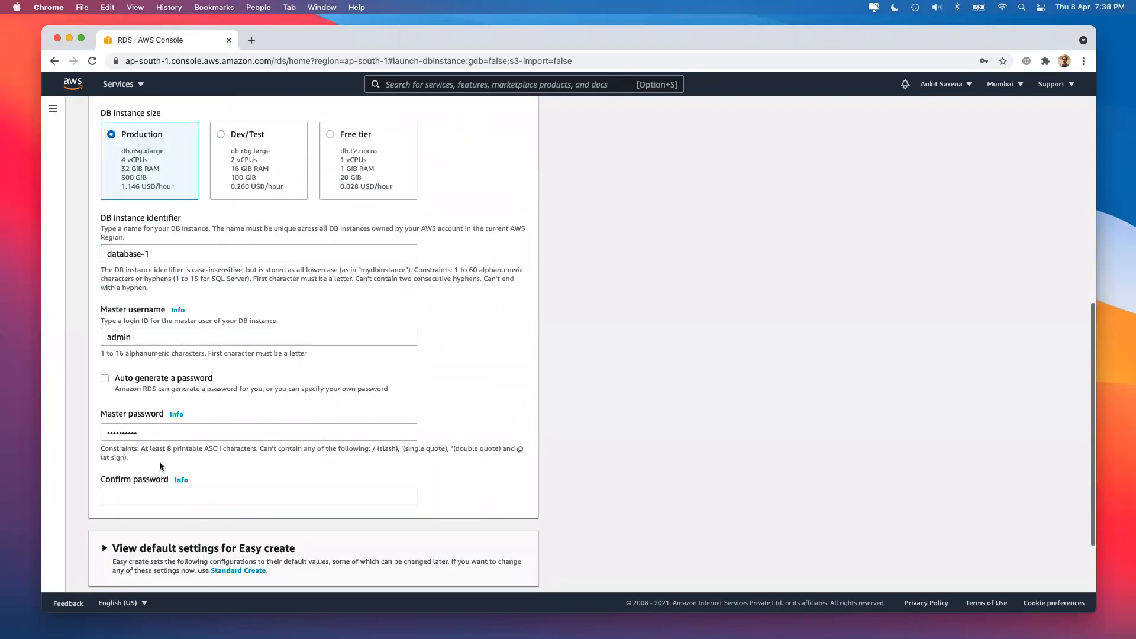
scroll(172, 483, "down", 3)
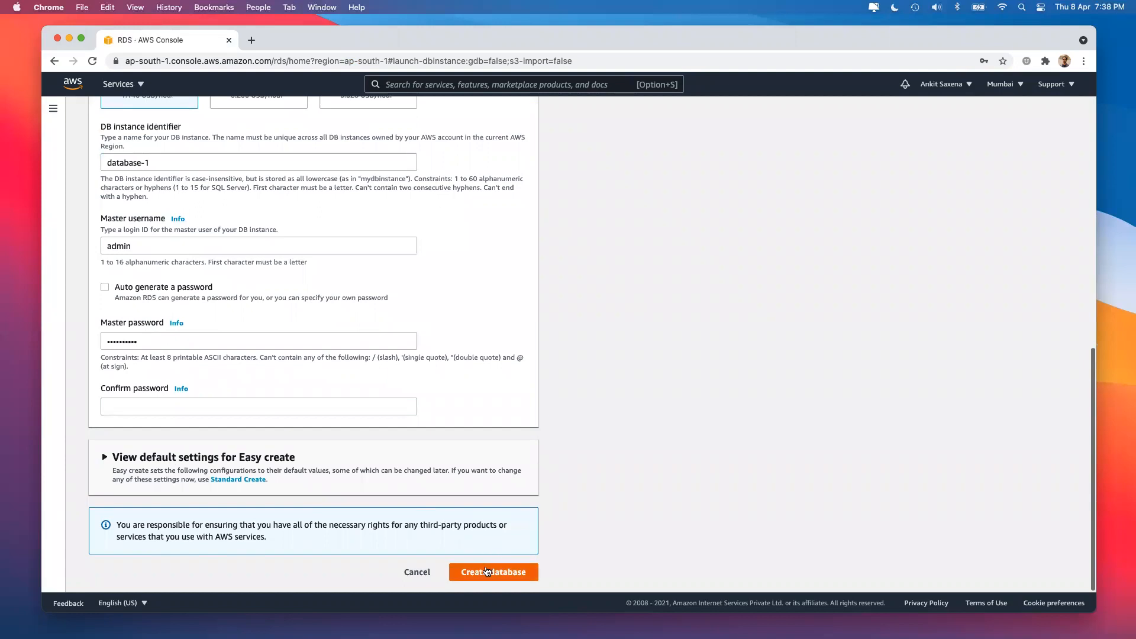
left_click(406, 580)
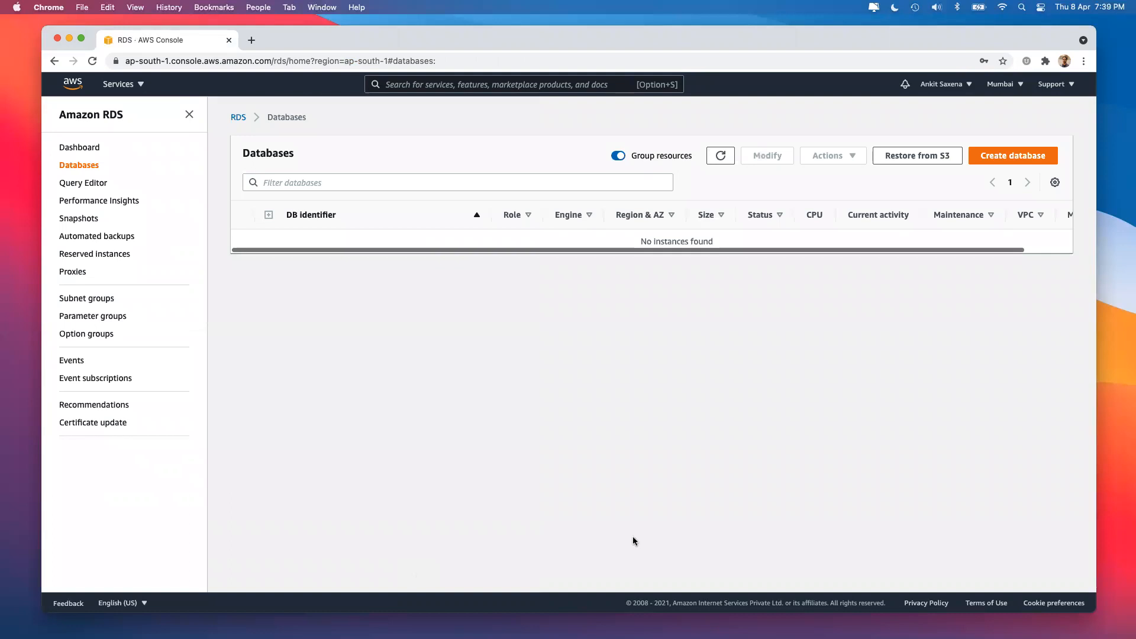
Start Create database again from the Databases page and close the feedback banner.
left_click(1010, 161)
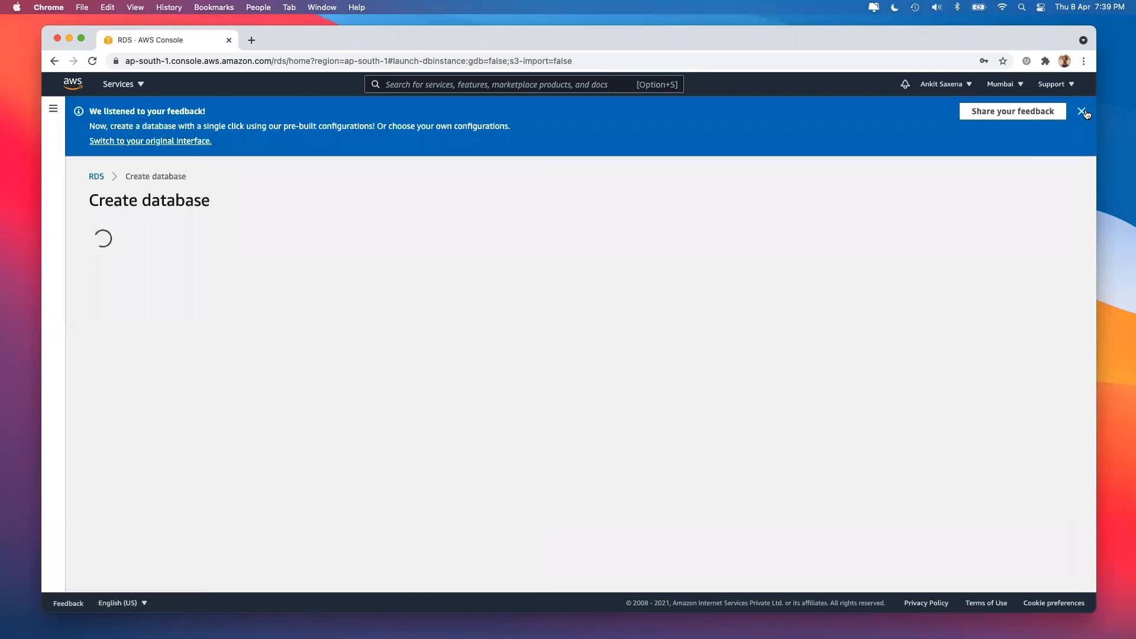
left_click(1084, 111)
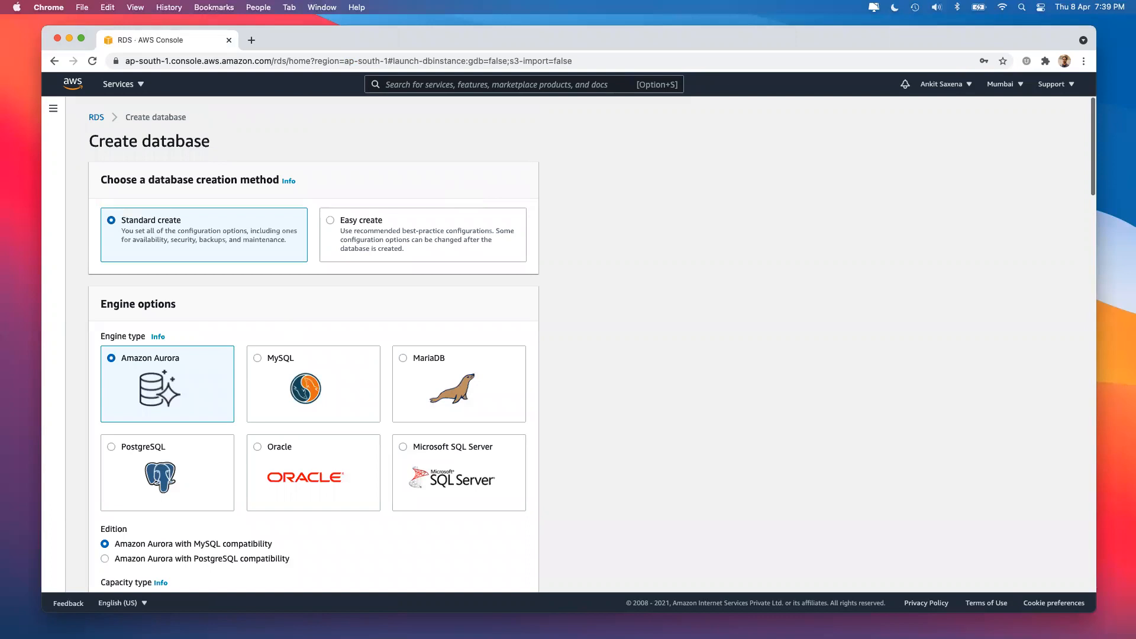
Under Standard create, try the MySQL, MariaDB, Microsoft SQL Server and Oracle engine cards.
double_click(119, 223)
left_click(274, 362)
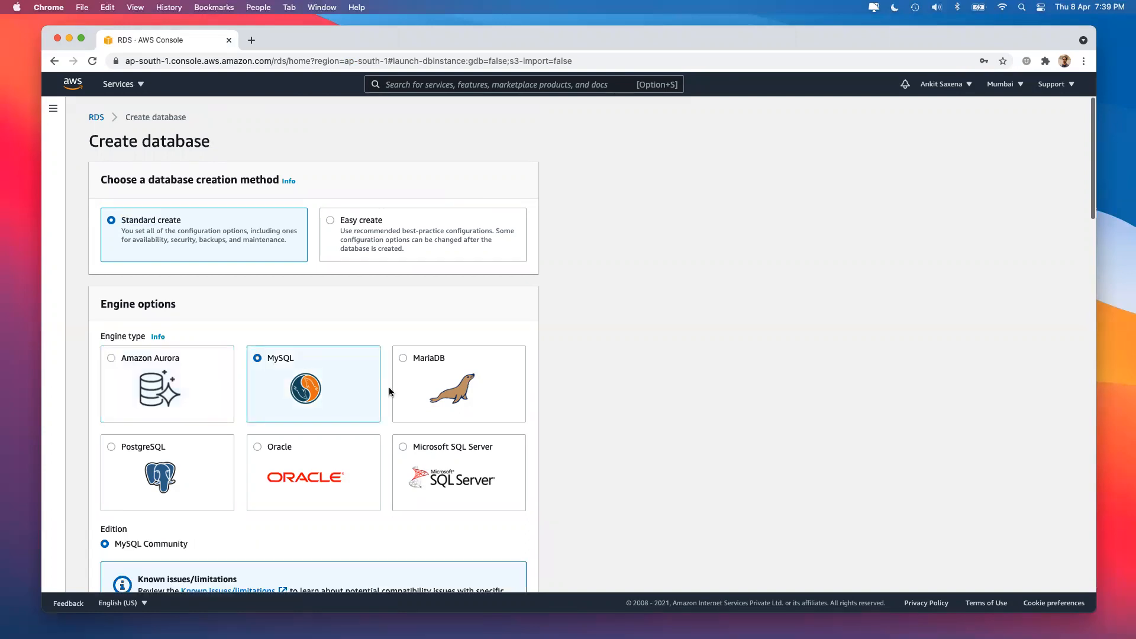
left_click(431, 387)
left_click(403, 457)
left_click(301, 451)
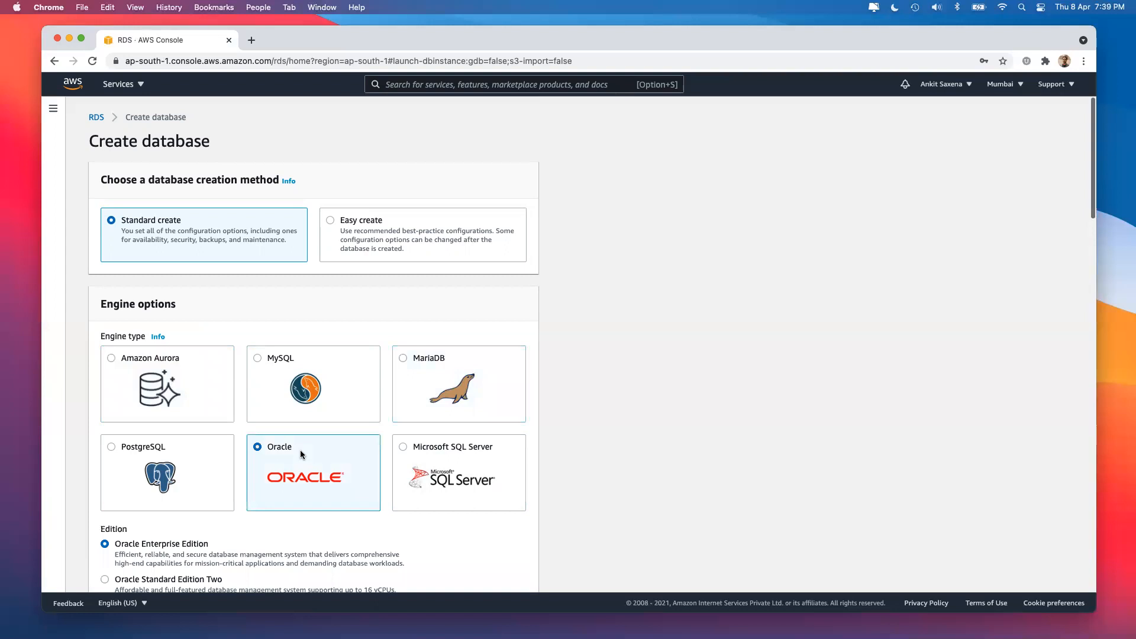
left_click(339, 406)
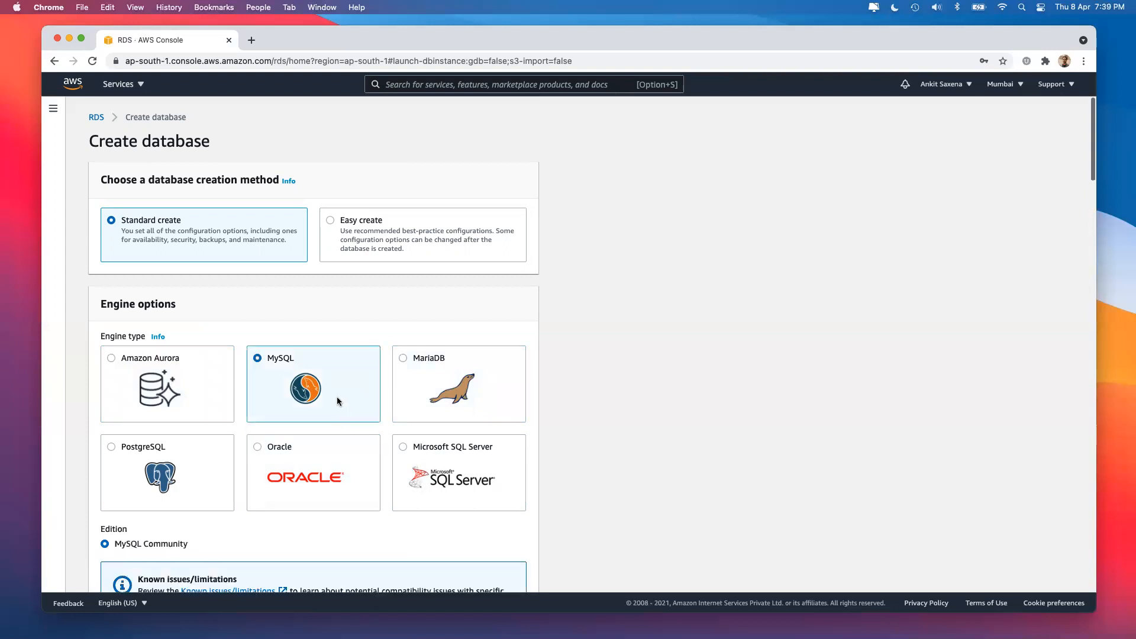
Cycle through Oracle, SQL Server, PostgreSQL and MariaDB, ending on Amazon Aurora with PostgreSQL compatibility.
scroll(292, 406, "down", 1)
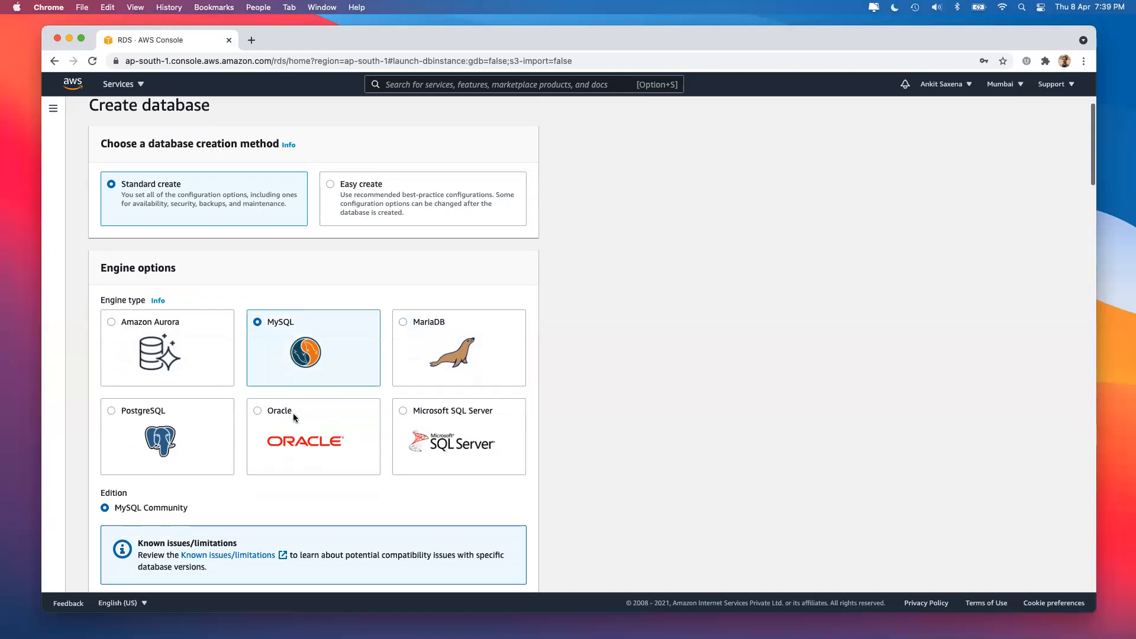
left_click(300, 436)
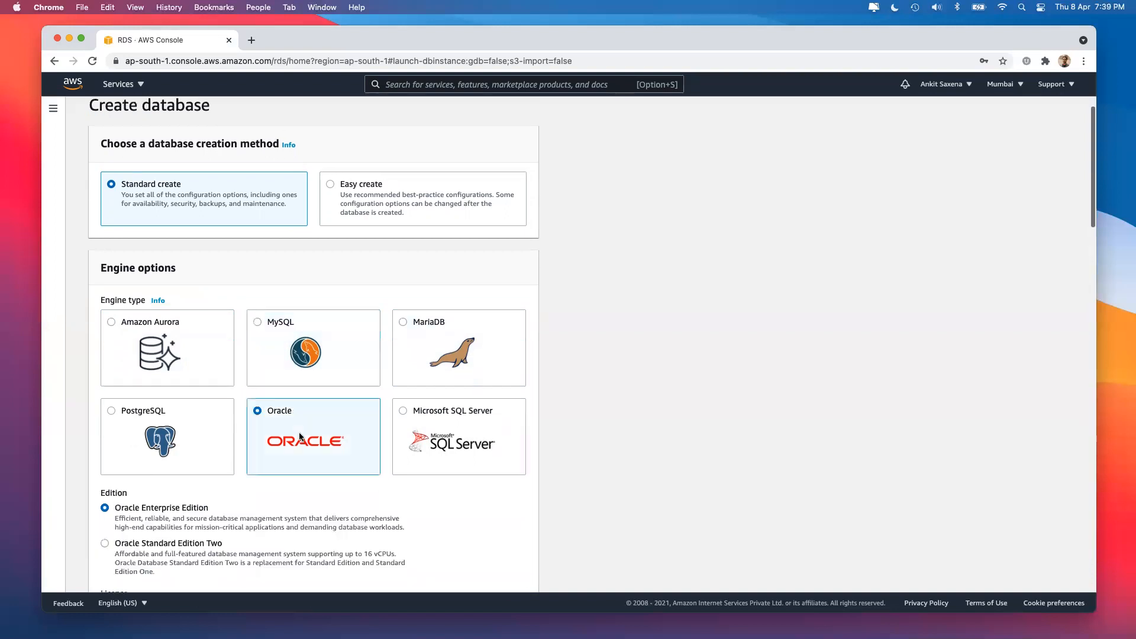
left_click(466, 436)
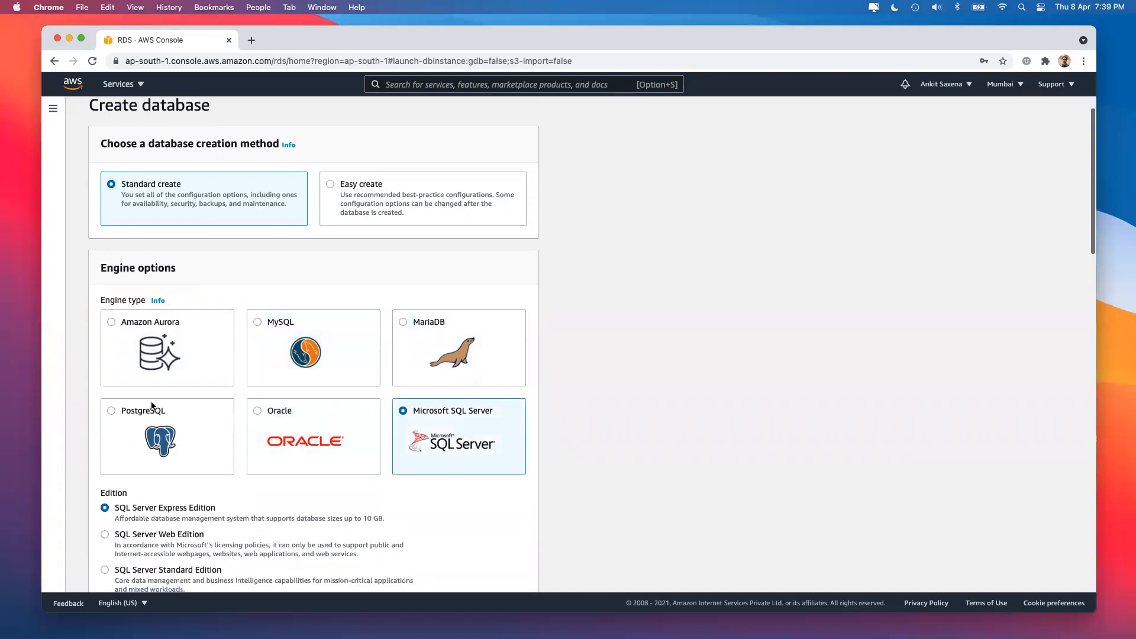
left_click(152, 406)
left_click(444, 346)
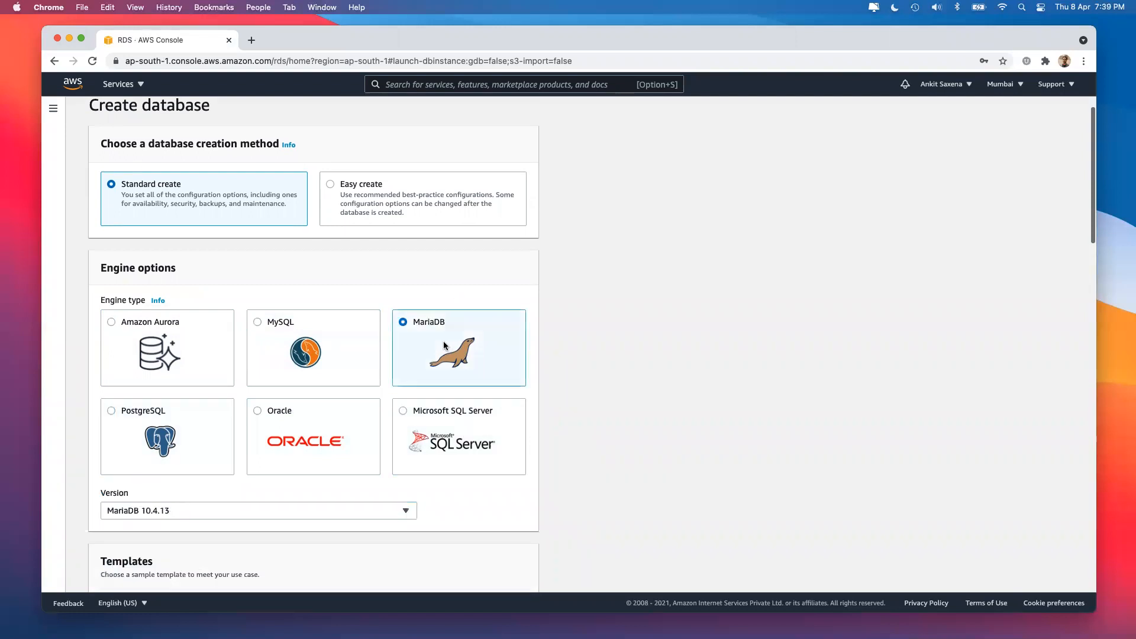
left_click(197, 352)
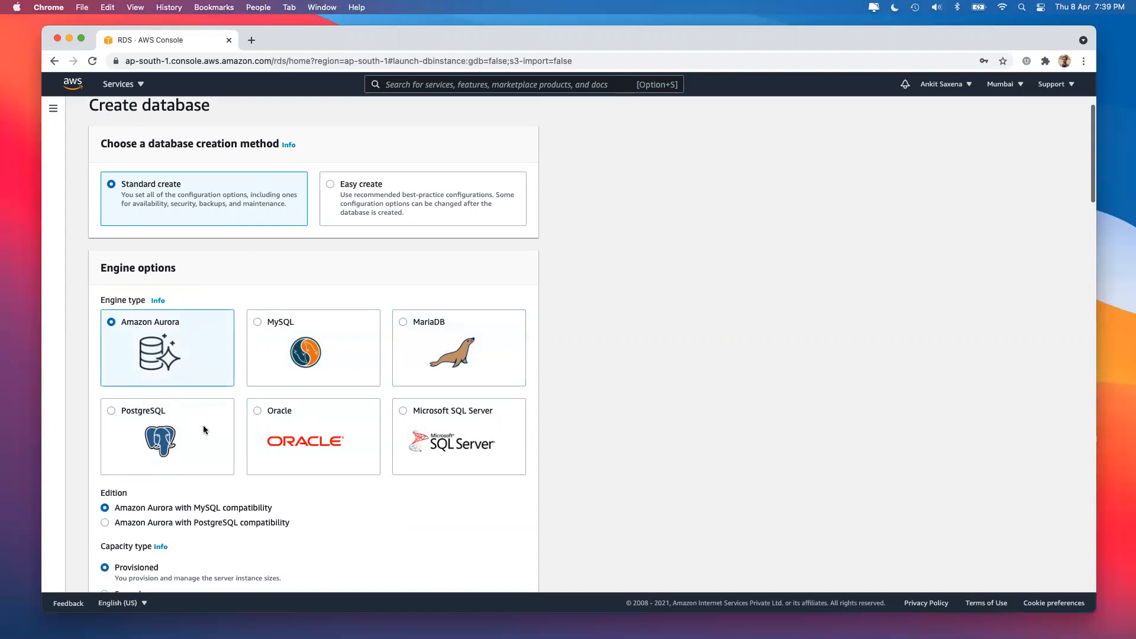
scroll(192, 457, "down", 2)
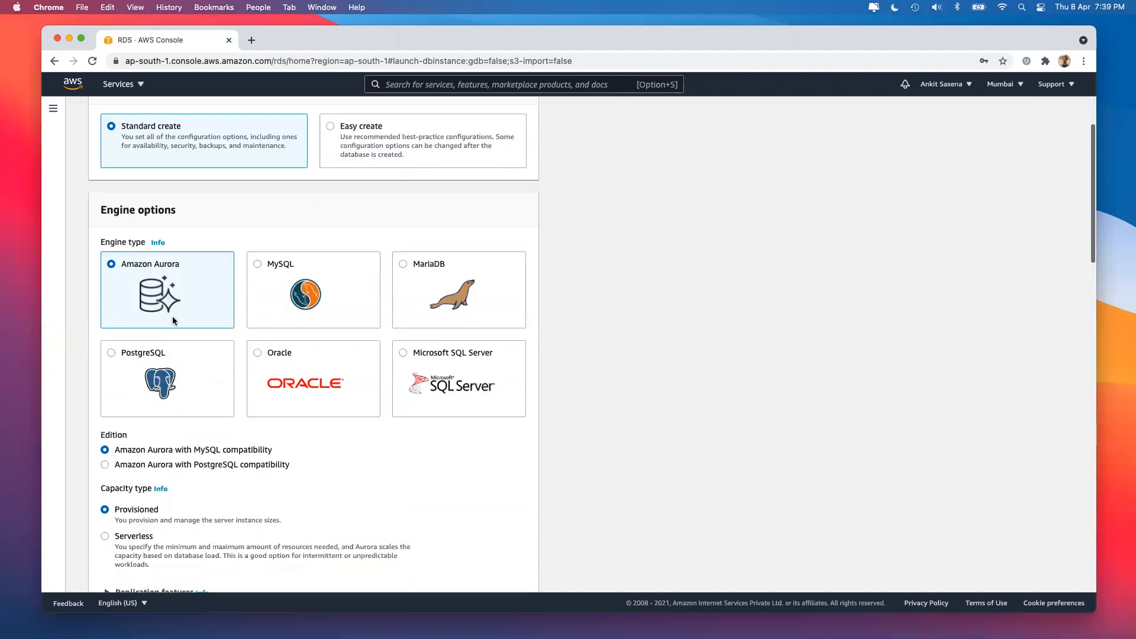
left_click_drag(194, 450, 262, 447)
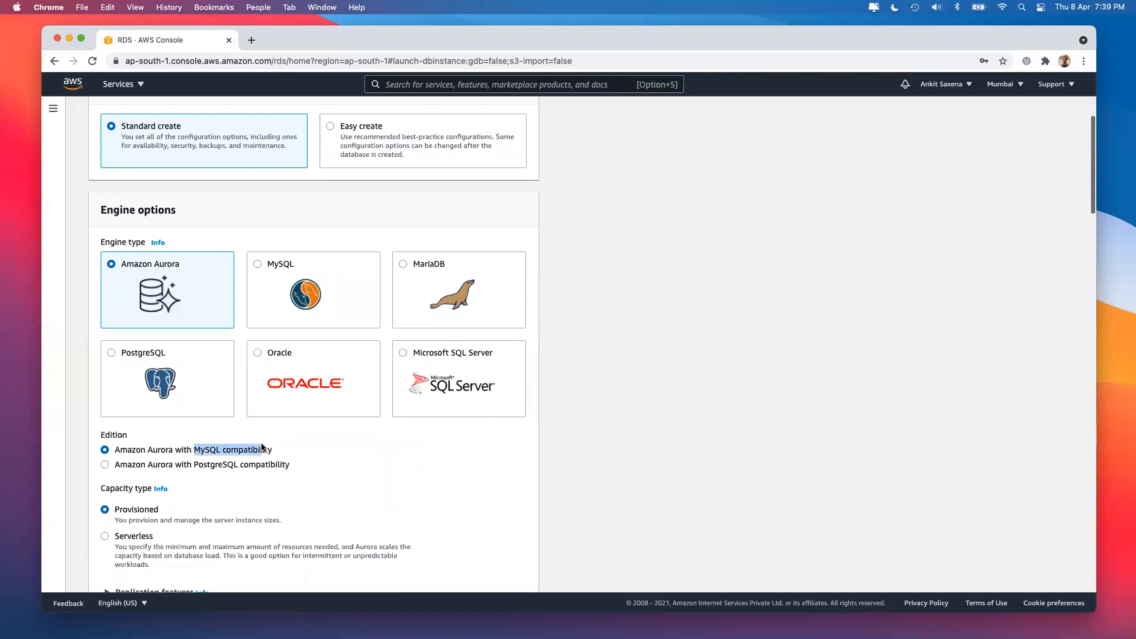
left_click_drag(193, 466, 295, 473)
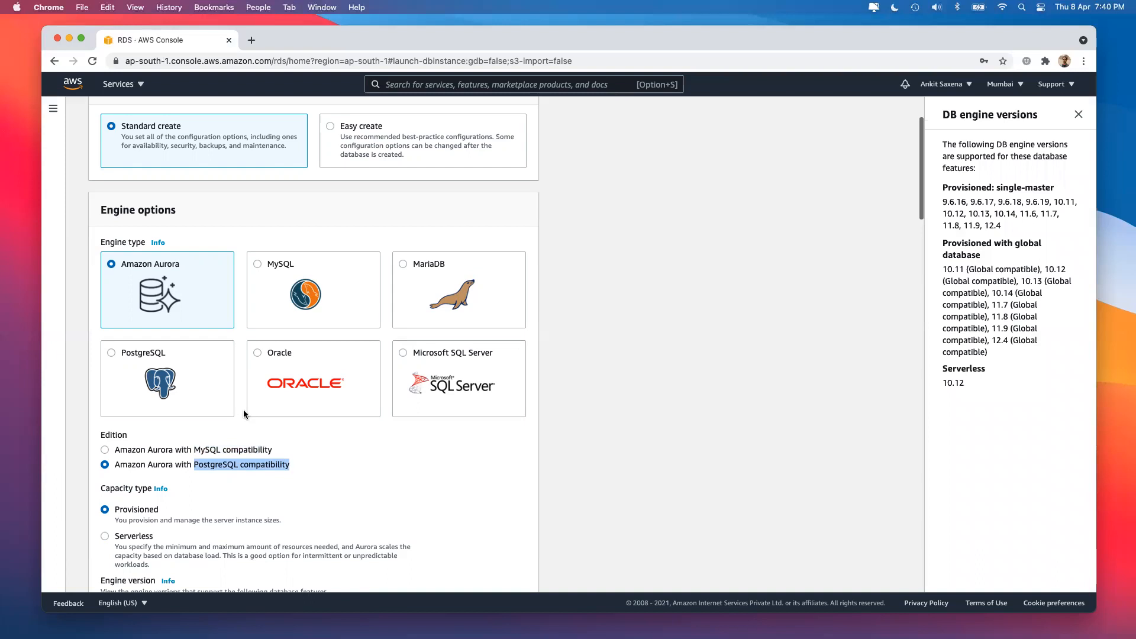
Choose the MySQL engine and browse its version list without changing it.
left_click(285, 278)
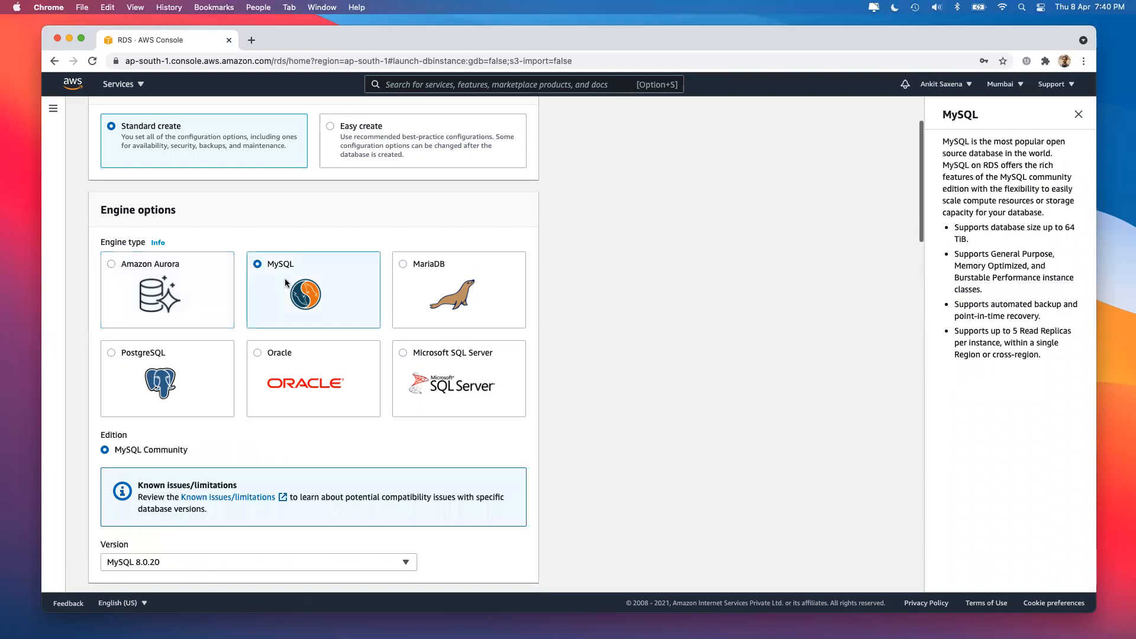
scroll(285, 278, "down", 5)
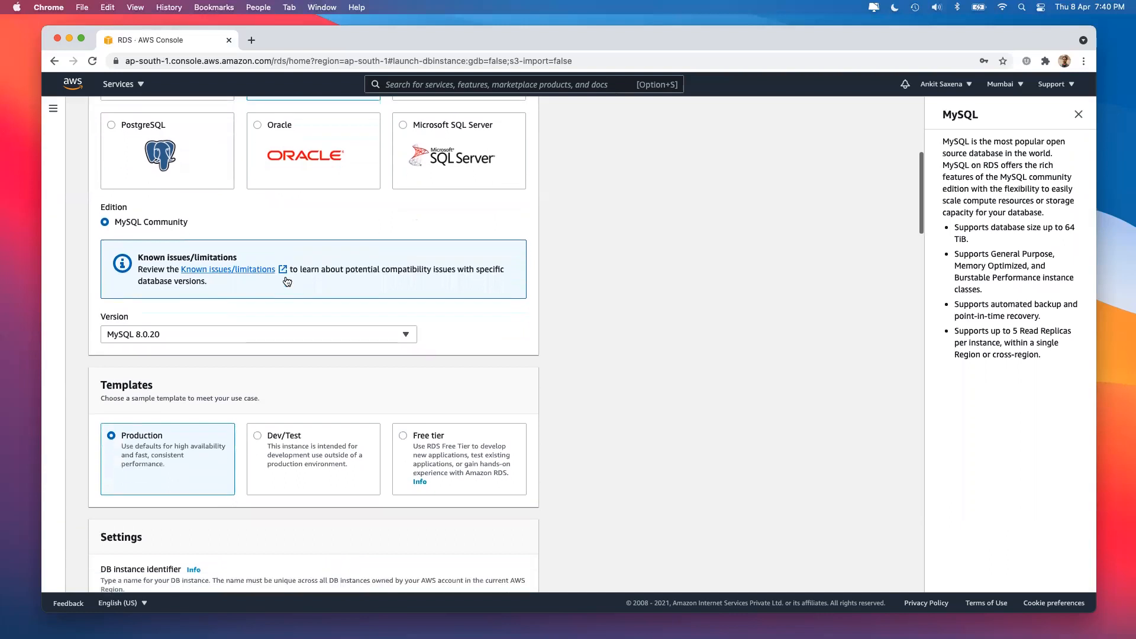
scroll(279, 187, "up", 1)
scroll(279, 183, "down", 4)
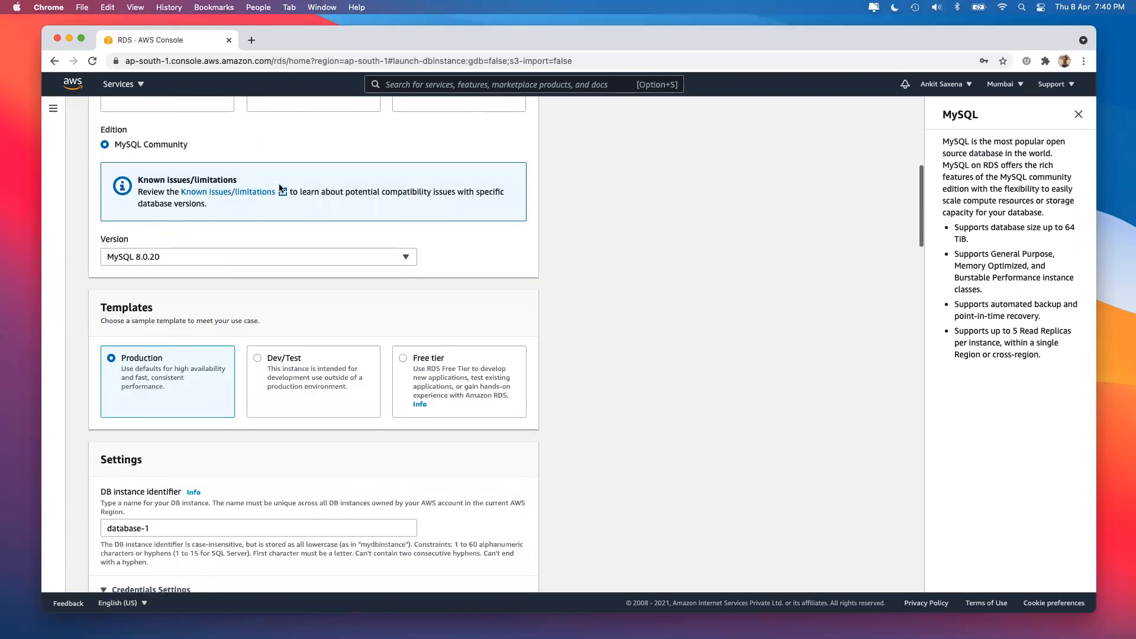
left_click(265, 255)
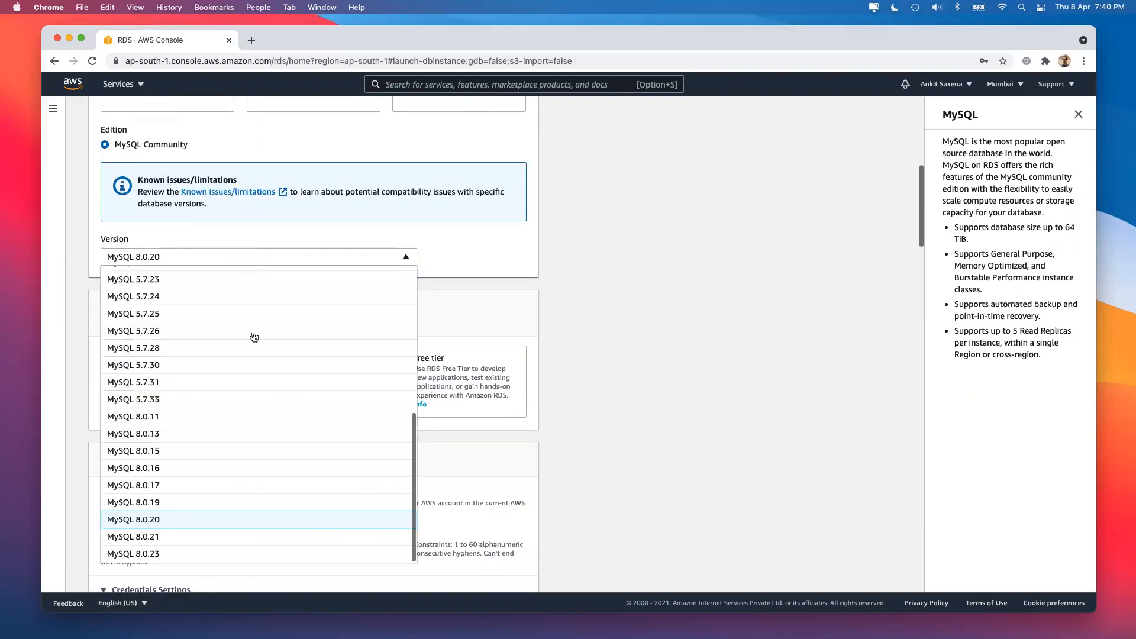
scroll(254, 337, "up", 5)
scroll(254, 337, "down", 5)
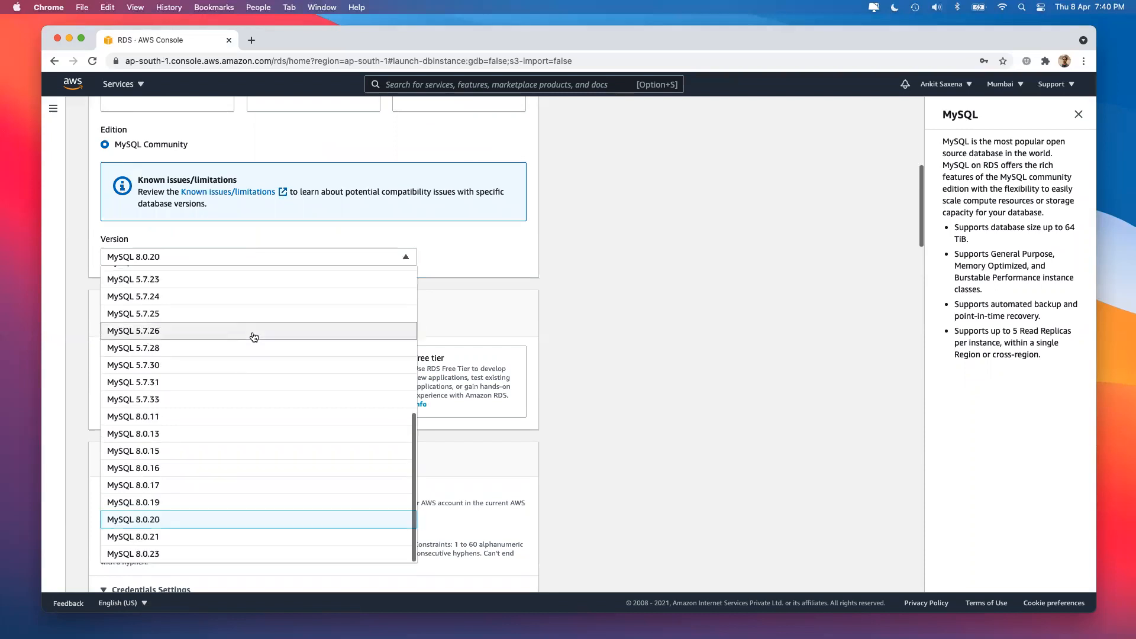
scroll(251, 335, "up", 5)
left_click(656, 373)
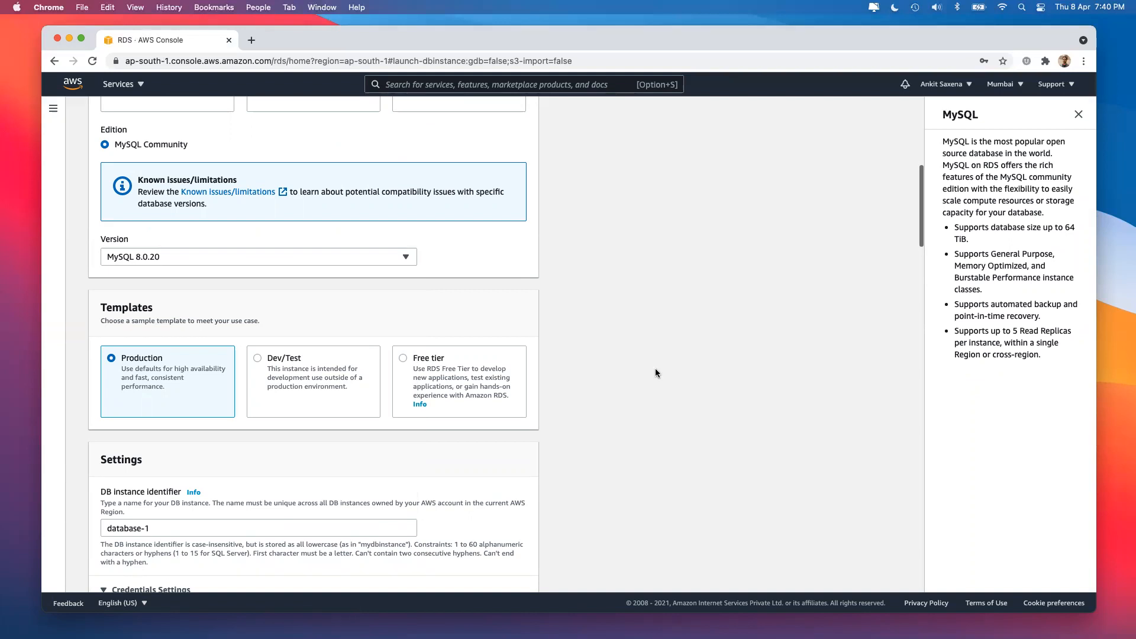
Set the MySQL engine version to MySQL 5.6.40.
left_click(392, 263)
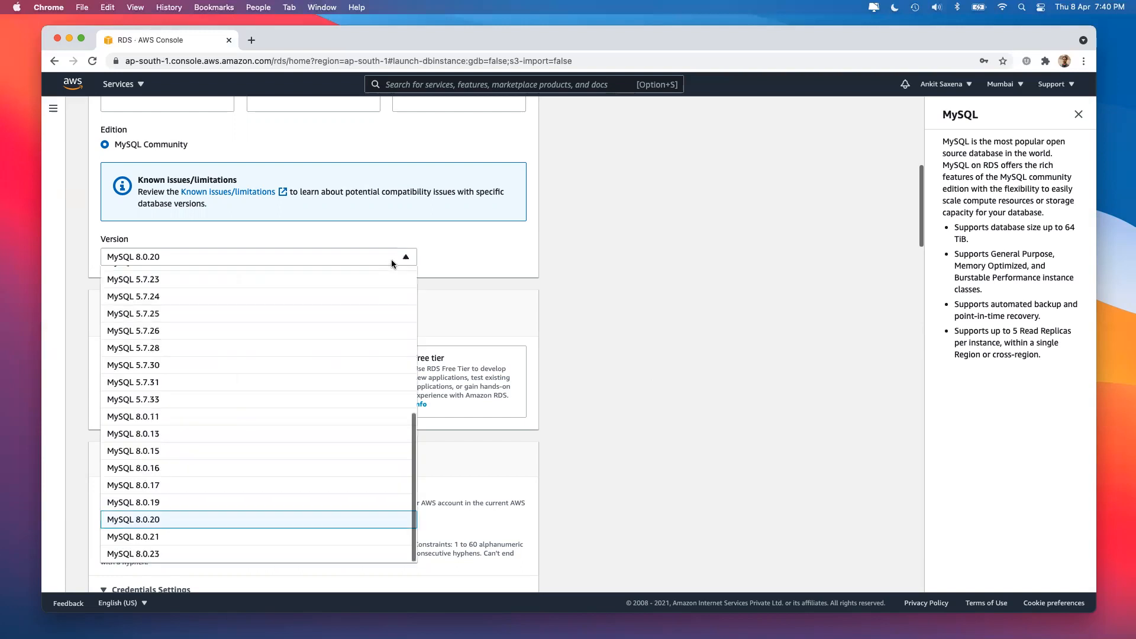
scroll(352, 400, "up", 5)
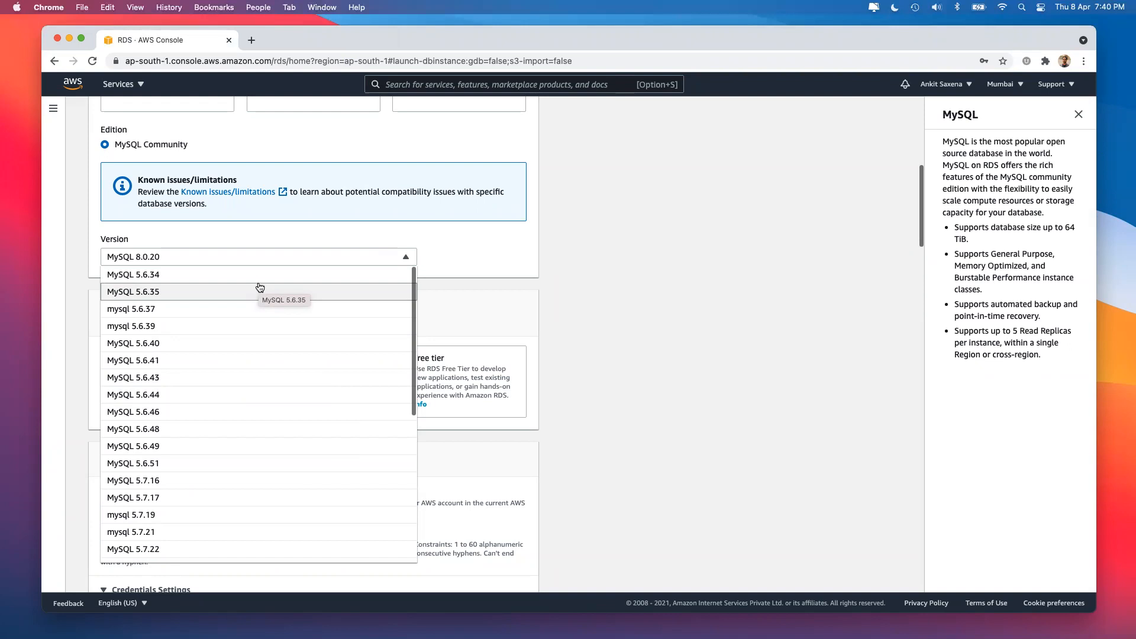
scroll(233, 295, "up", 1)
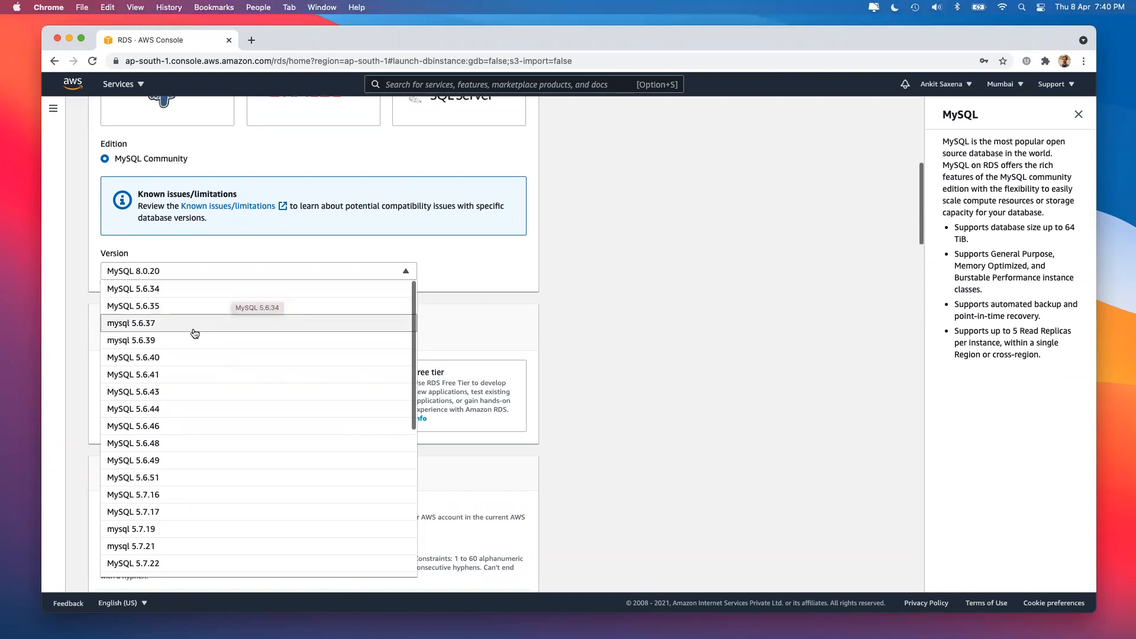
left_click(195, 366)
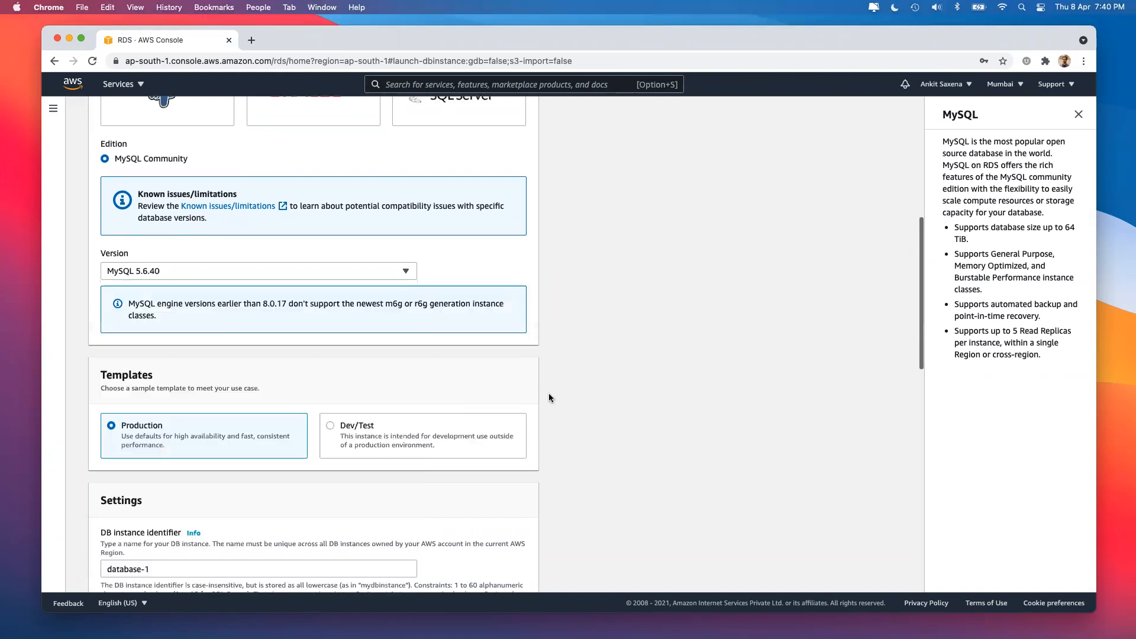
scroll(630, 400, "down", 3)
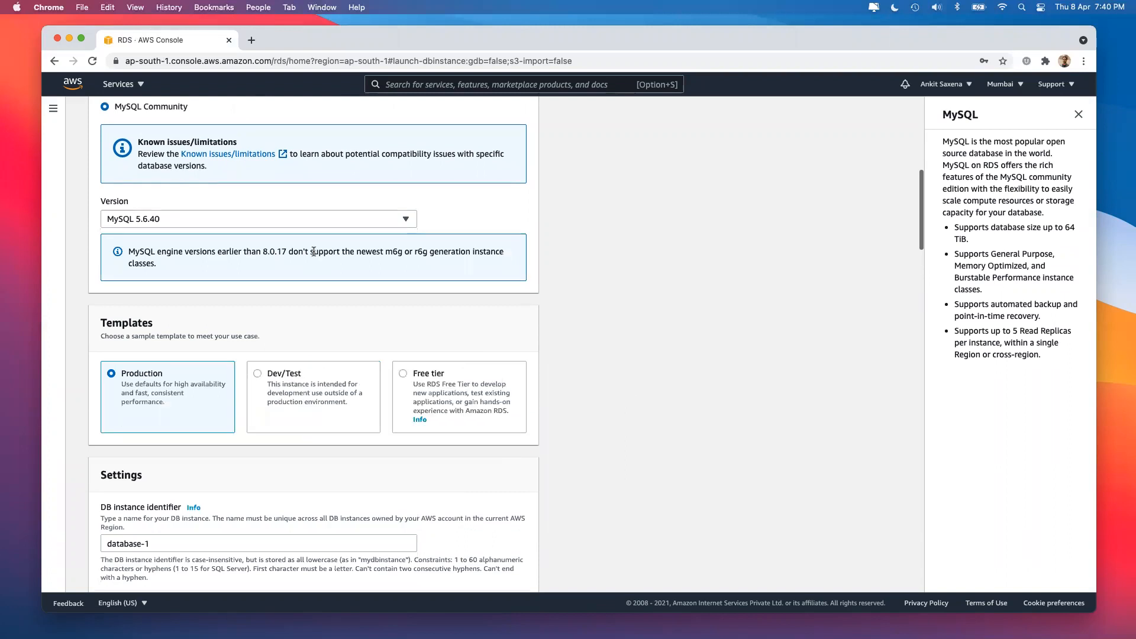
scroll(313, 252, "up", 1)
scroll(228, 305, "down", 5)
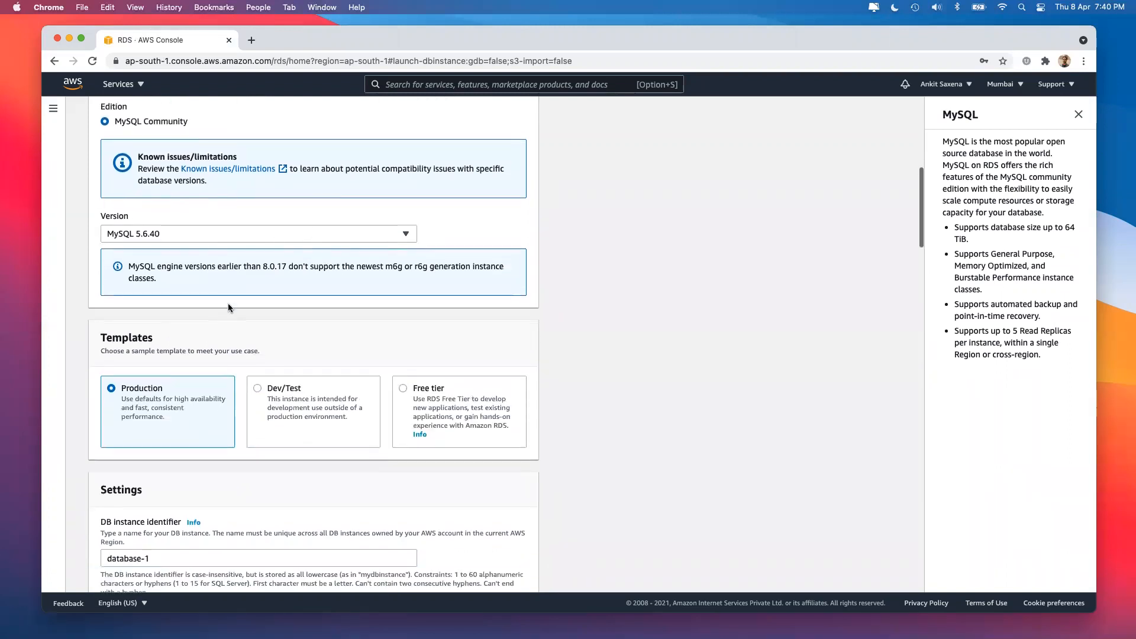
Try the Dev/Test and Free tier templates, keep Production, and close the MySQL help panel.
left_click(282, 223)
left_click(474, 238)
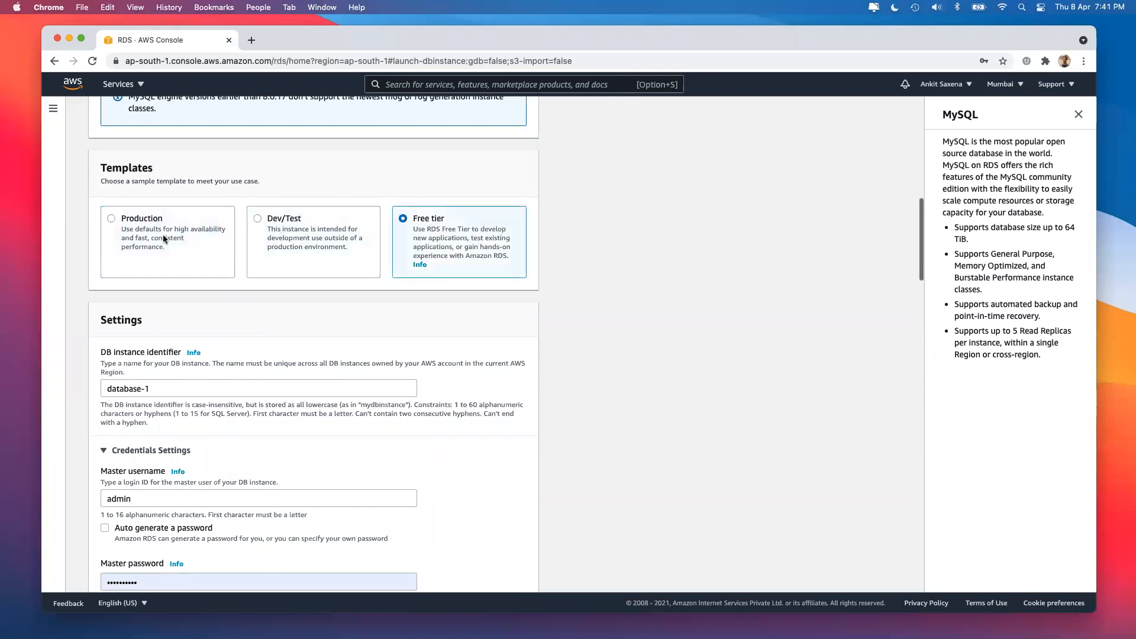
left_click(165, 240)
scroll(282, 306, "down", 1)
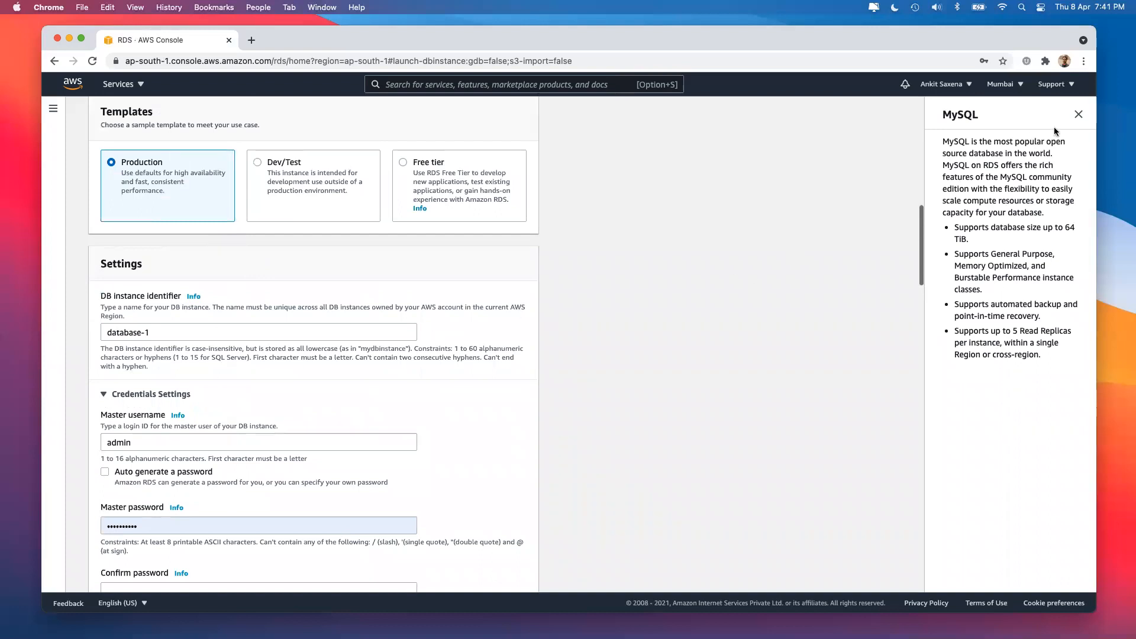
left_click(1078, 114)
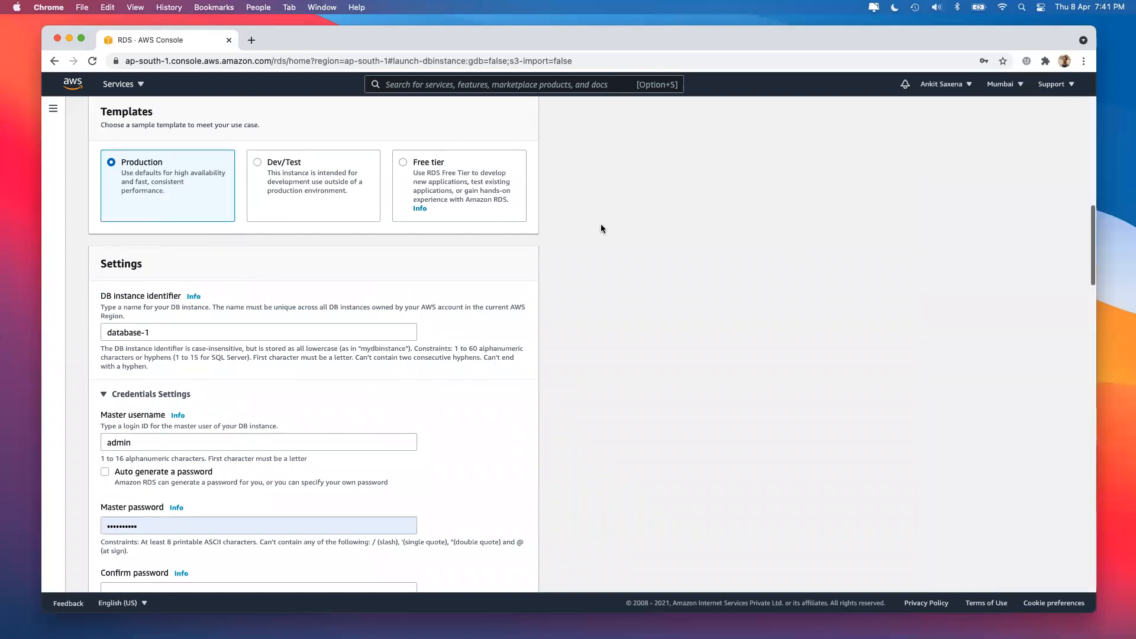
scroll(304, 256, "down", 1)
Replace the default DB instance identifier with abccompany, fixing a typo along the way.
left_click(198, 268)
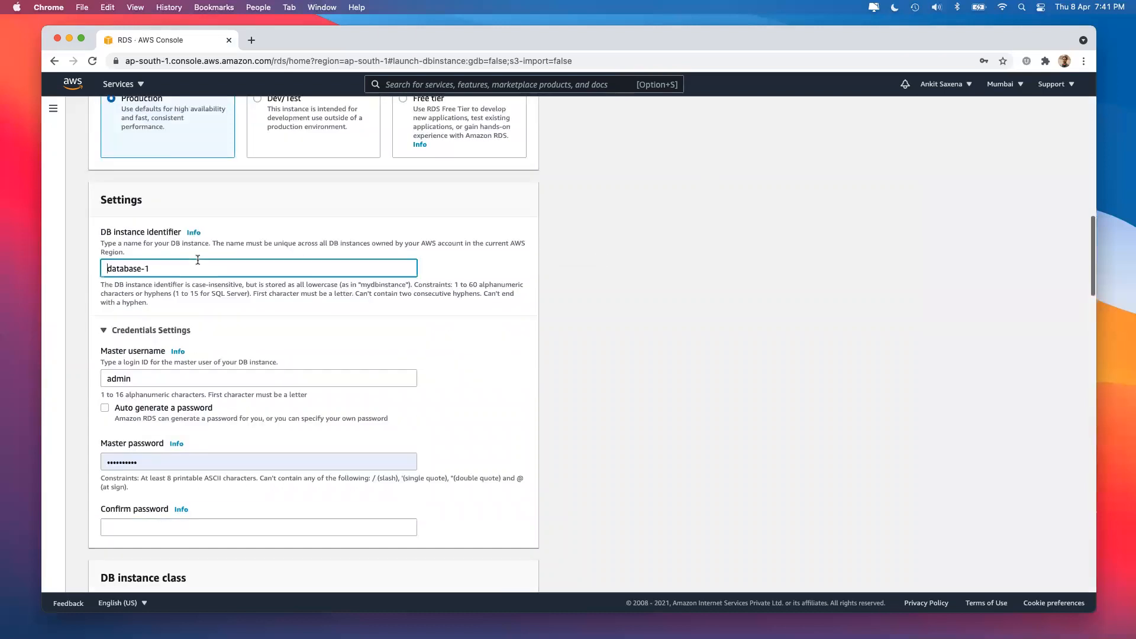
key("super+a")
type("employee")
key("super+a")
type("abccompnay")
left_click_drag(139, 270, 187, 270)
type("any")
left_click(655, 258)
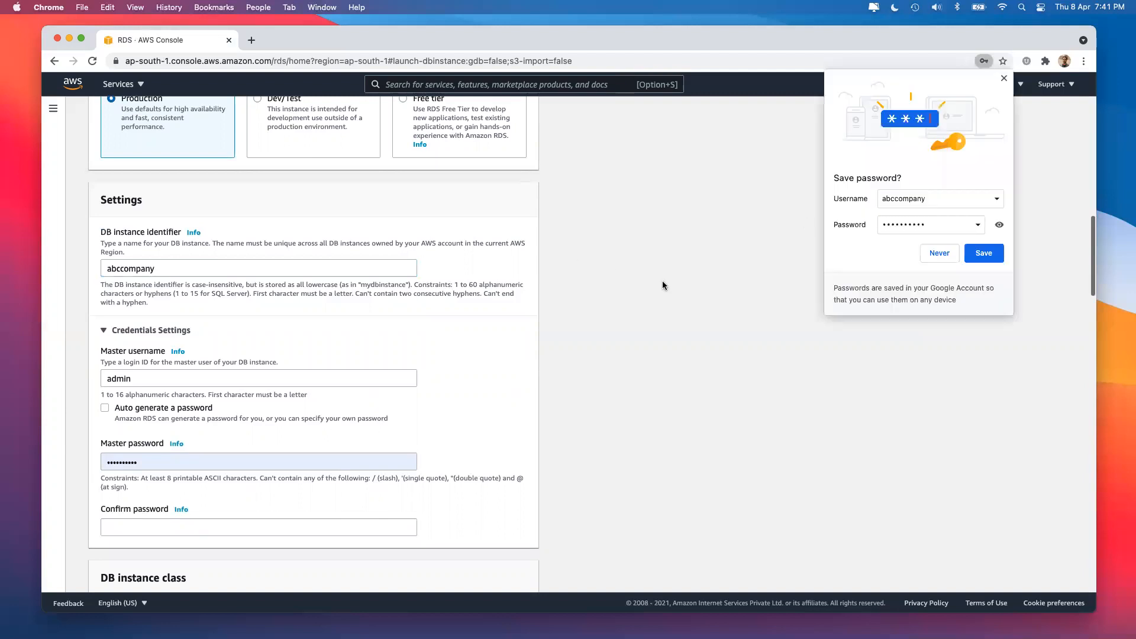
Move to the master username field and dismiss Chrome's save-password prompt.
scroll(297, 324, "down", 3)
left_click(153, 266)
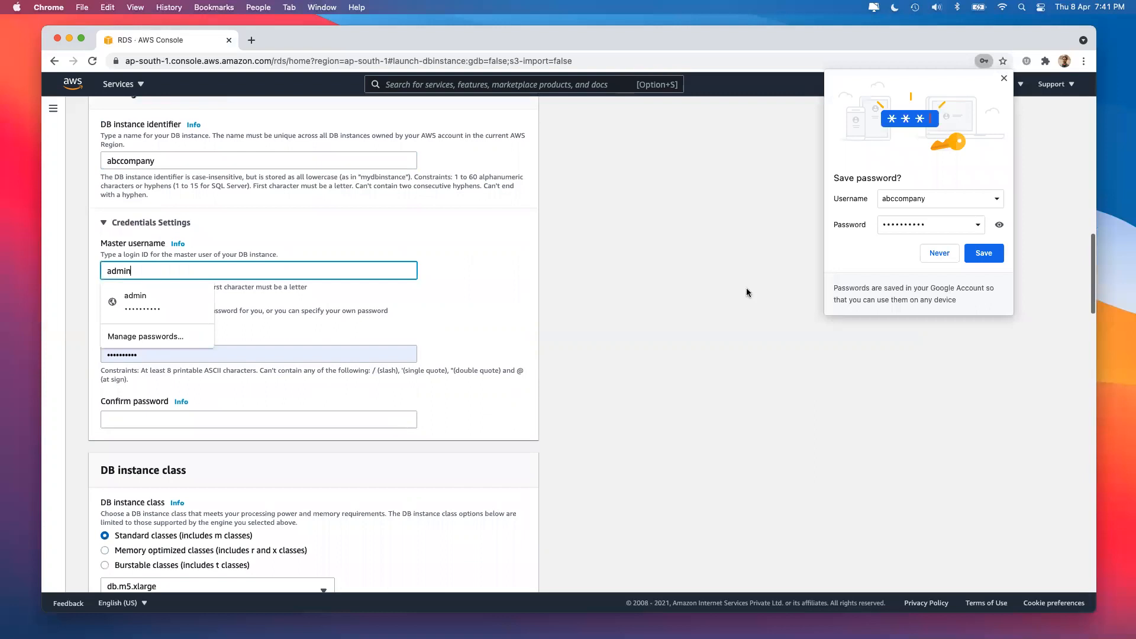
left_click(1004, 78)
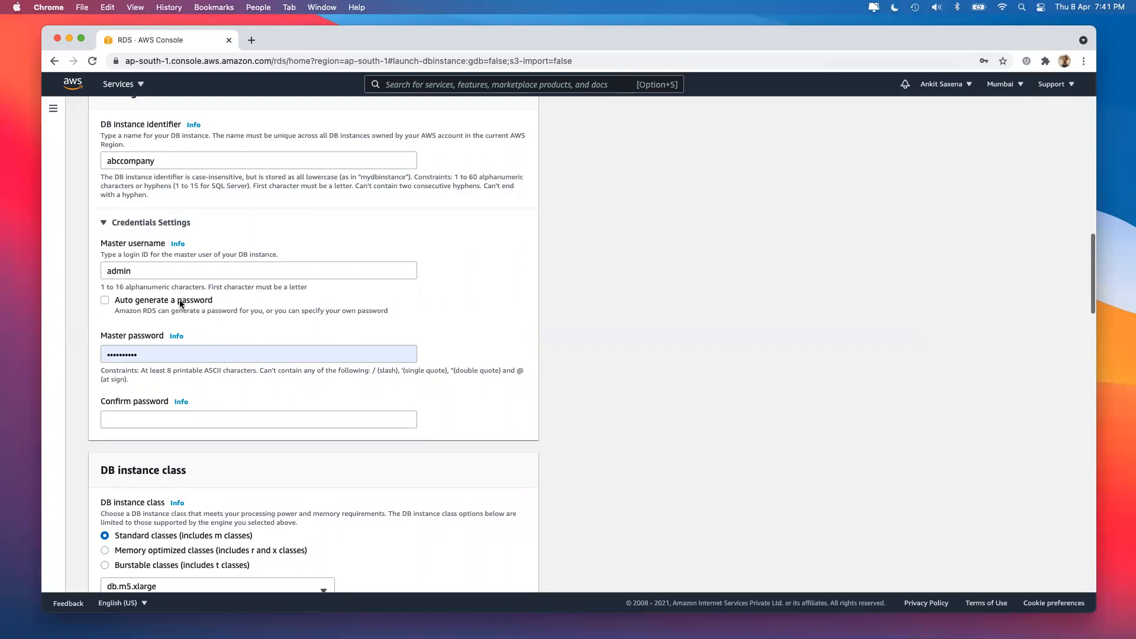
Dismiss the browser's saved-login suggestions over the master username and password fields.
left_click(193, 266)
left_click(667, 337)
left_click(167, 269)
left_click(271, 364)
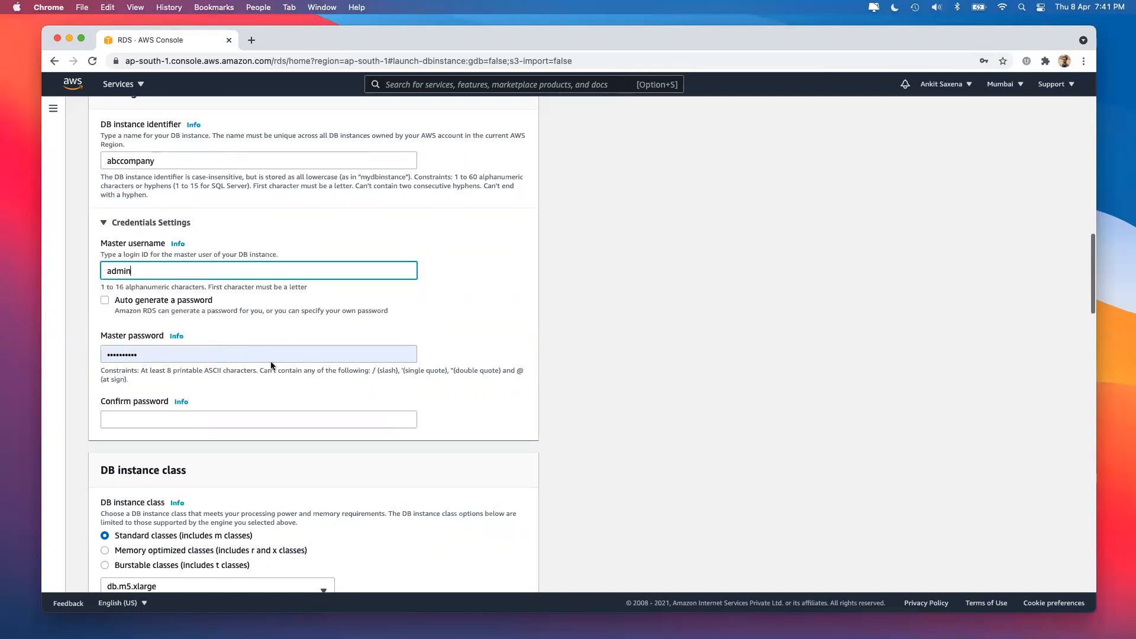
left_click(168, 342)
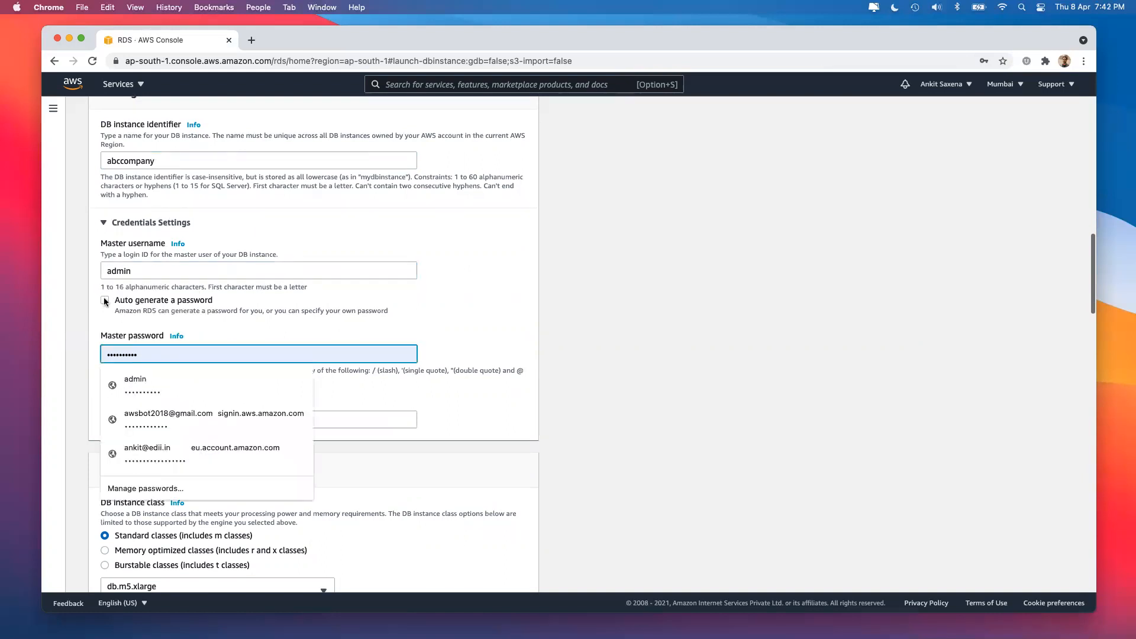
left_click(104, 300)
left_click(104, 300)
Leave Auto generate a password off, then enter and confirm a new eight-character master password.
left_click(105, 301)
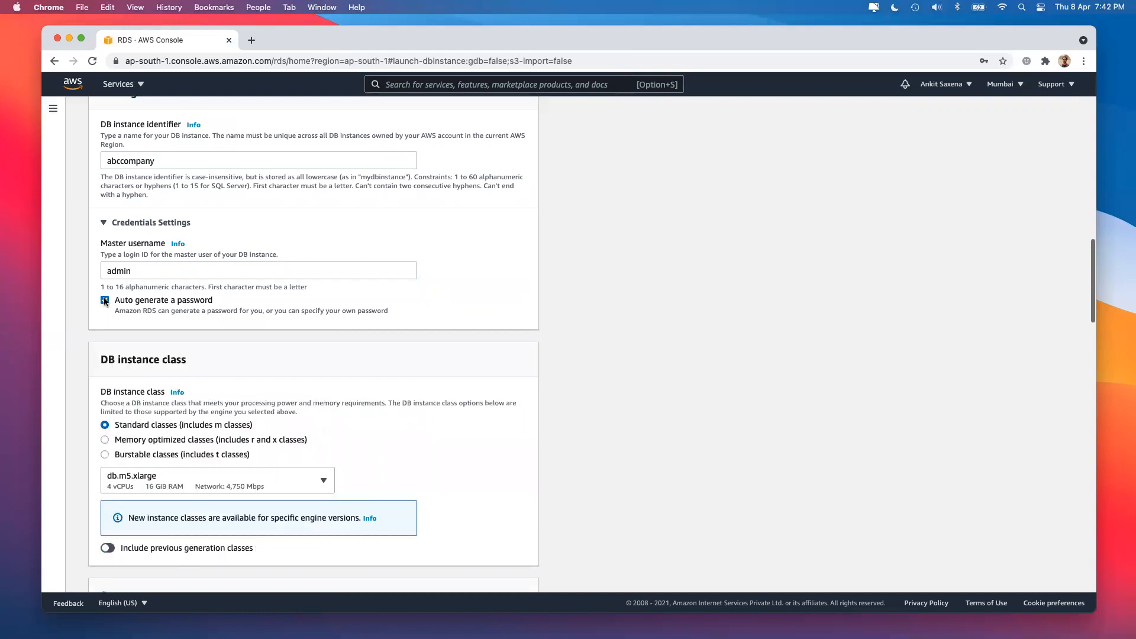
left_click(105, 301)
left_click_drag(145, 356, 56, 361)
type("••••••••")
left_click(124, 419)
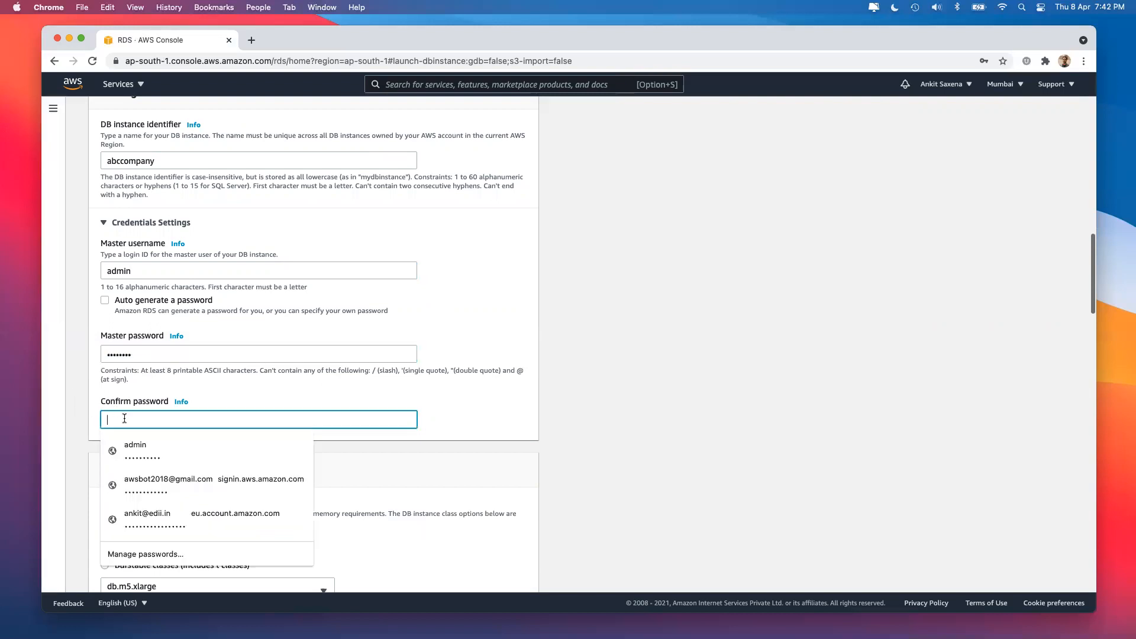
type("••••••••")
left_click(670, 392)
scroll(670, 392, "down", 3)
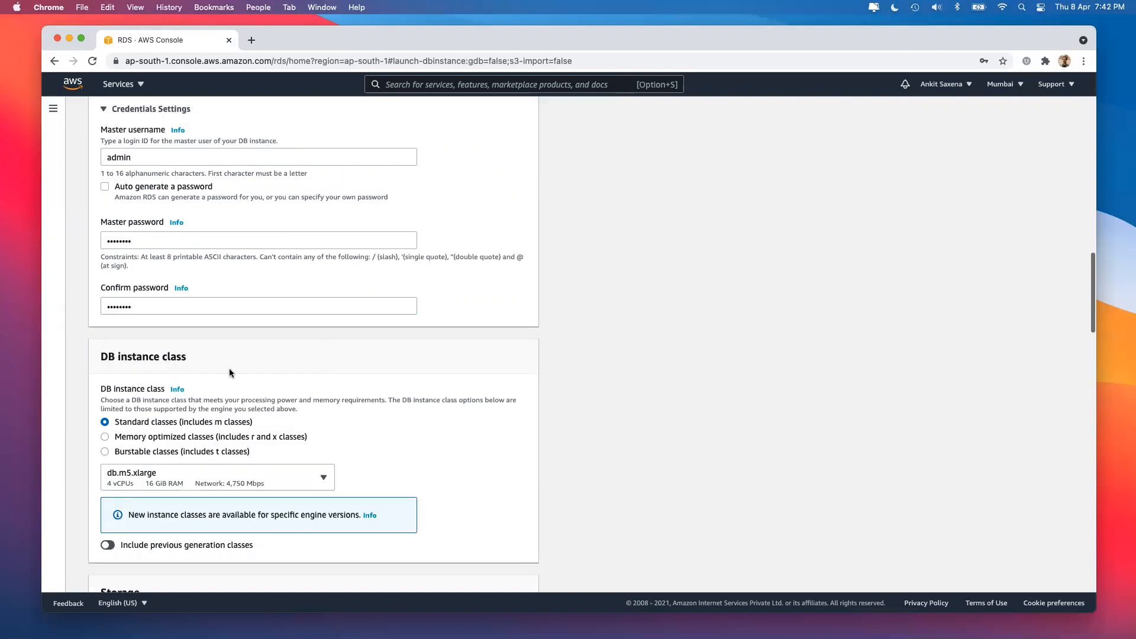
scroll(232, 372, "down", 3)
scroll(230, 371, "down", 2)
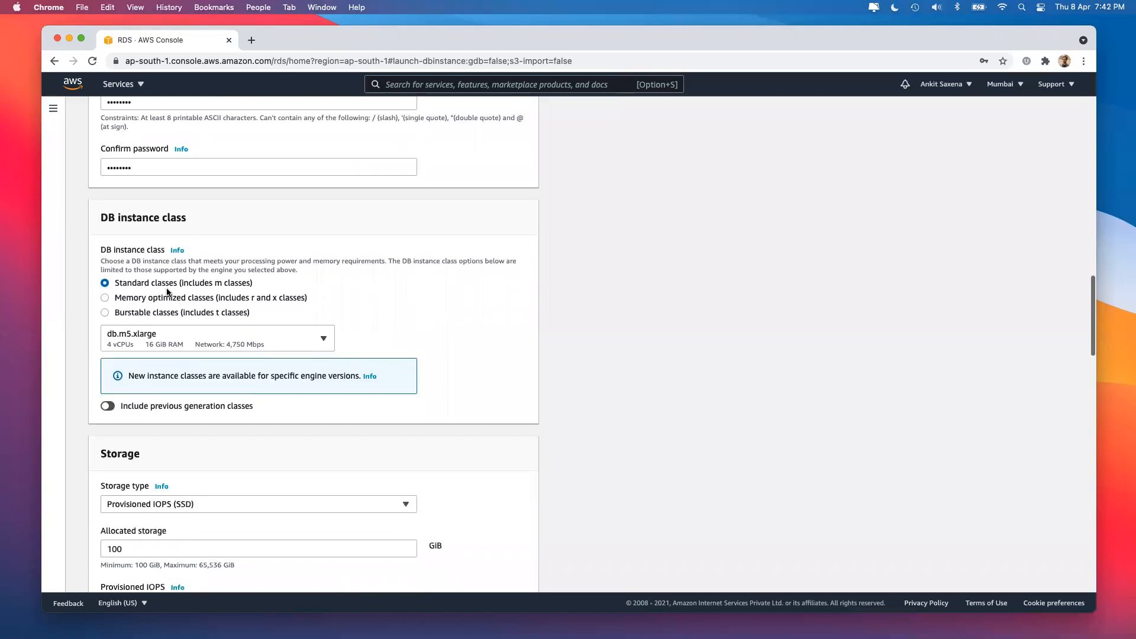
Browse the instance class sizes and close the list without changing anything.
left_click(187, 337)
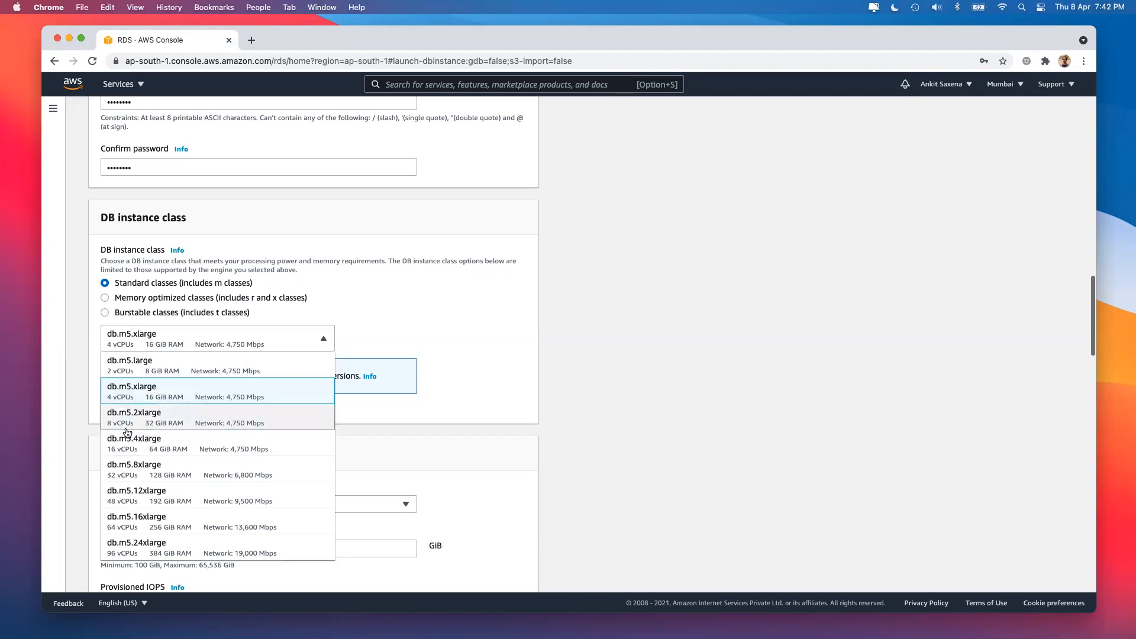
scroll(184, 404, "down", 3)
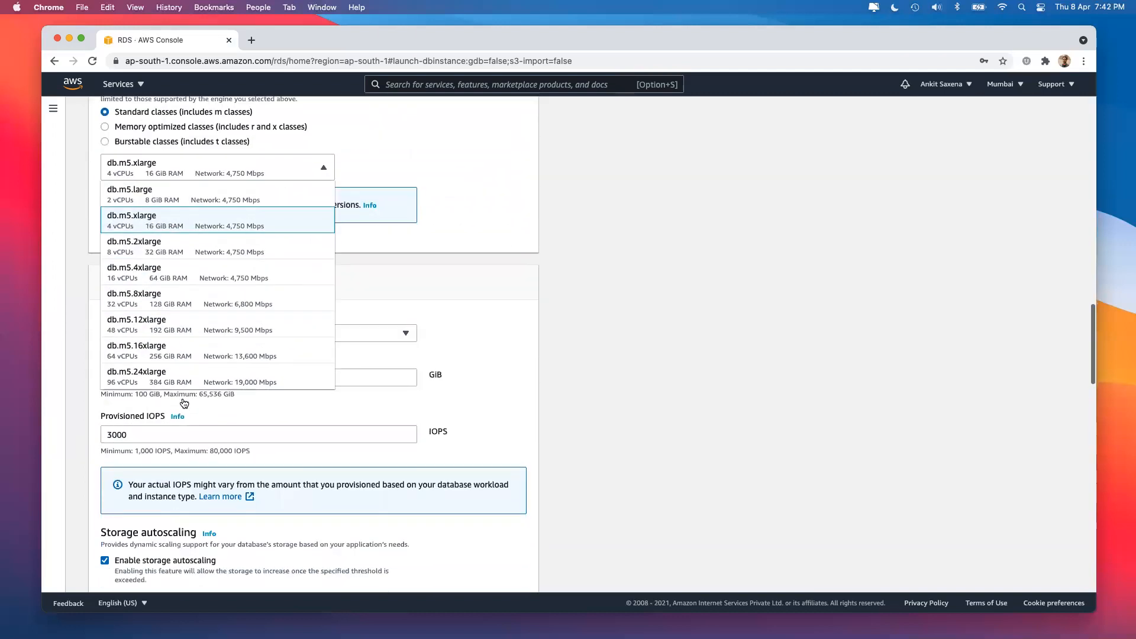
scroll(185, 404, "up", 1)
left_click(499, 396)
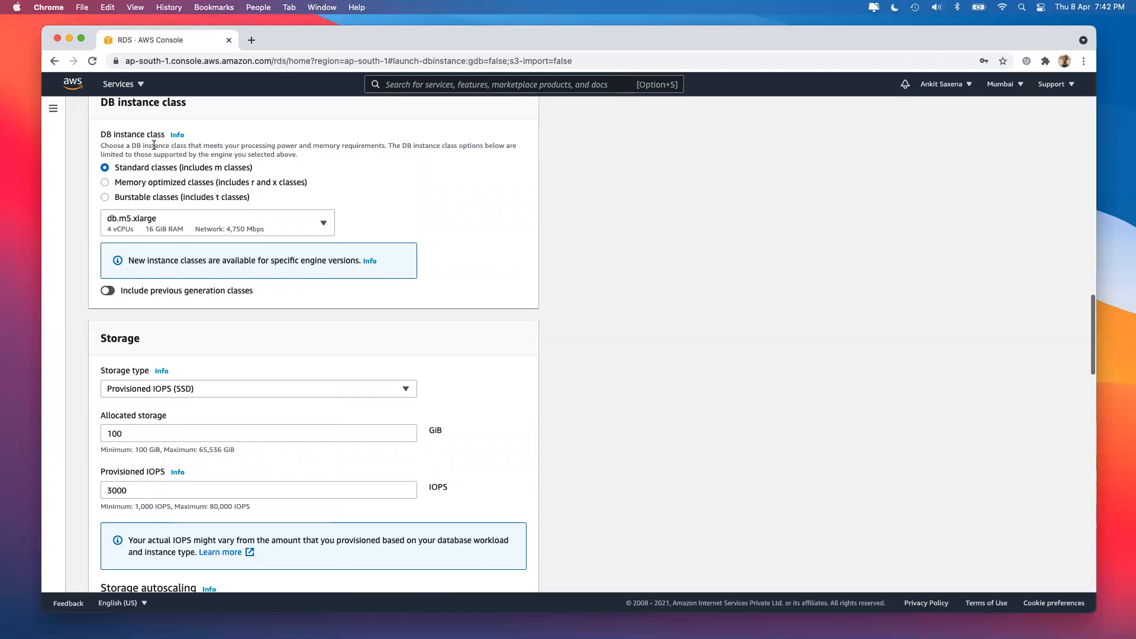
Look at the memory-optimized classes, then select Burstable classes, giving db.t3.micro.
left_click(140, 181)
left_click(258, 227)
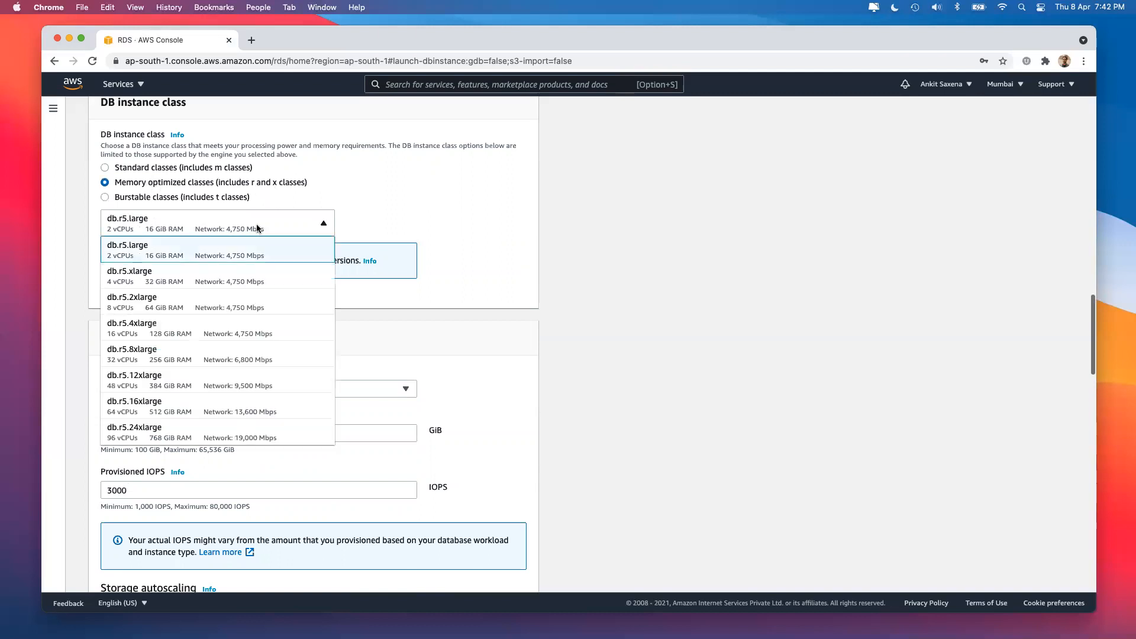
scroll(210, 358, "down", 2)
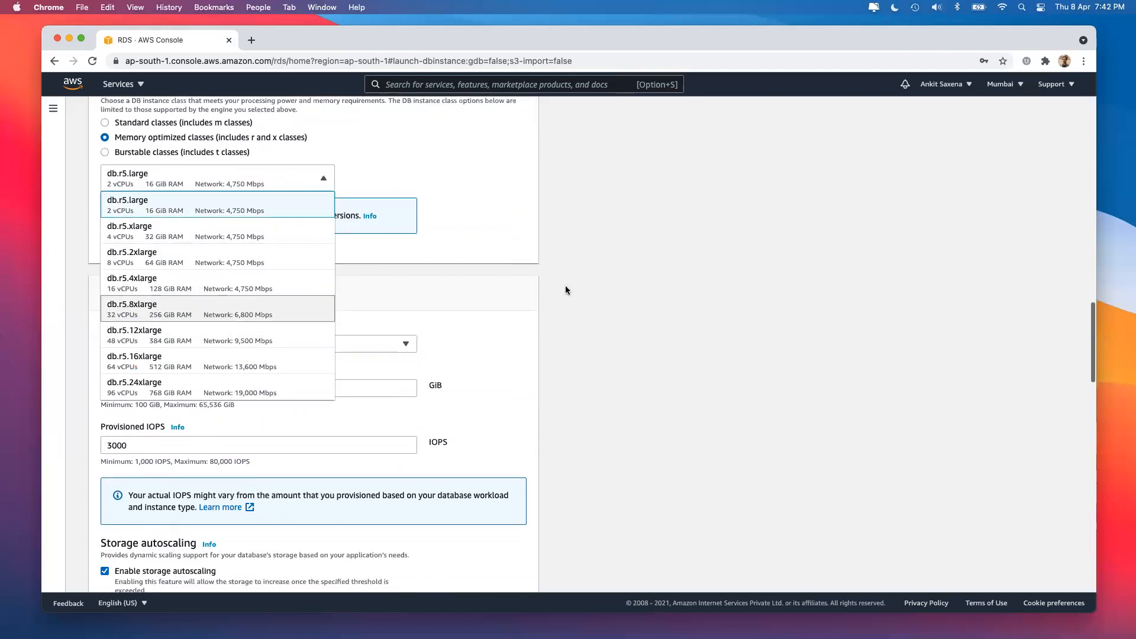
left_click(616, 348)
scroll(320, 211, "up", 2)
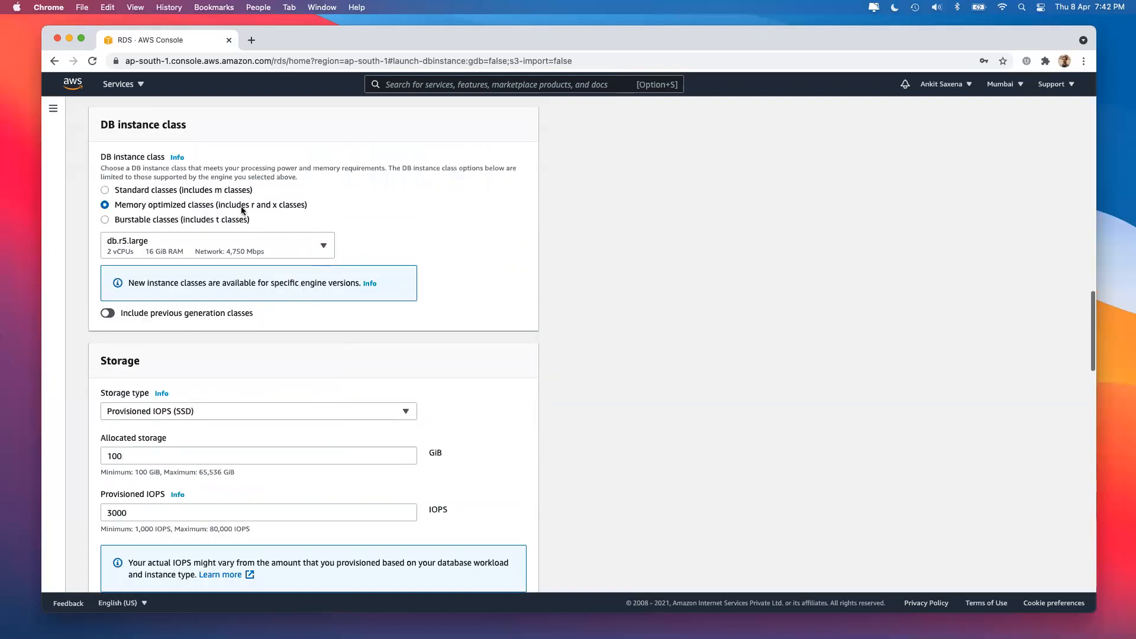
left_click(175, 219)
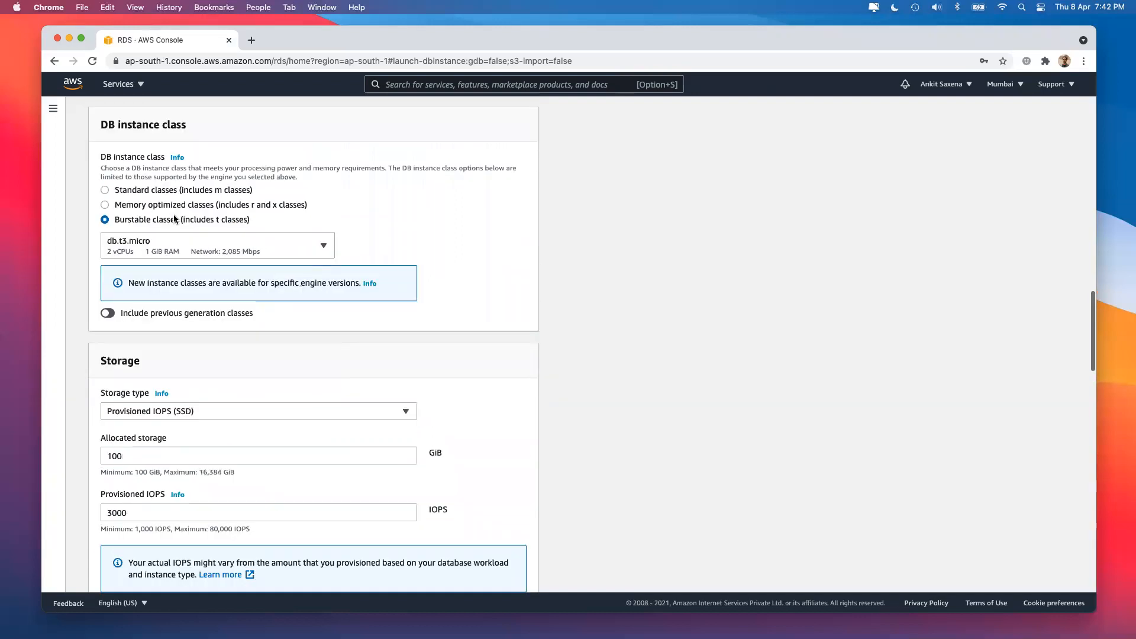
Choose db.t3.medium from the burstable instance sizes.
left_click(187, 244)
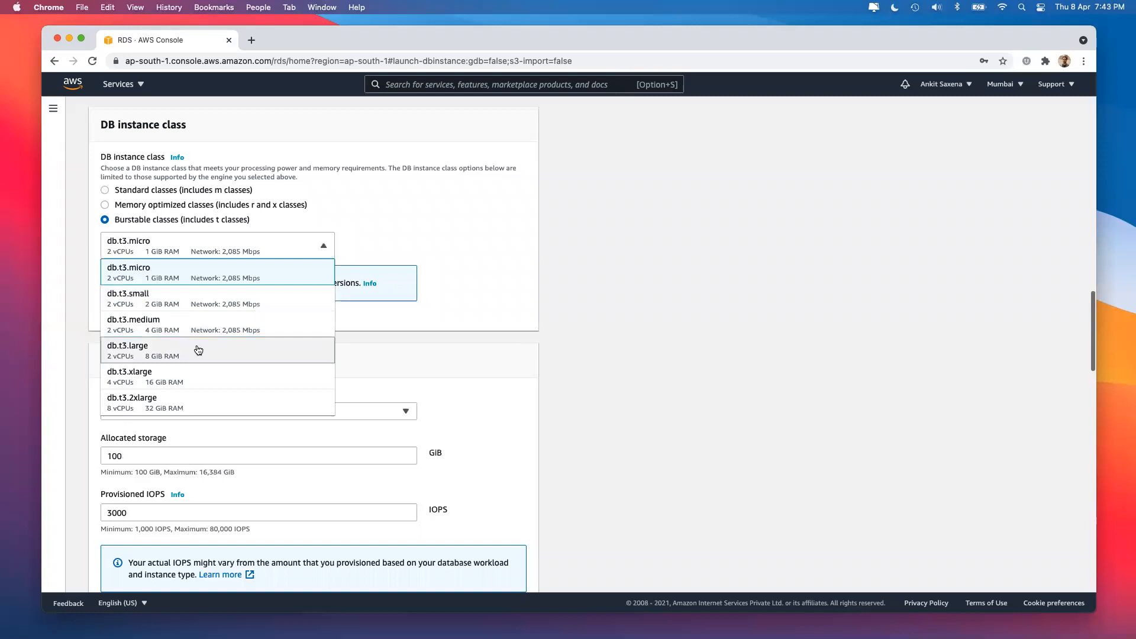
left_click(211, 332)
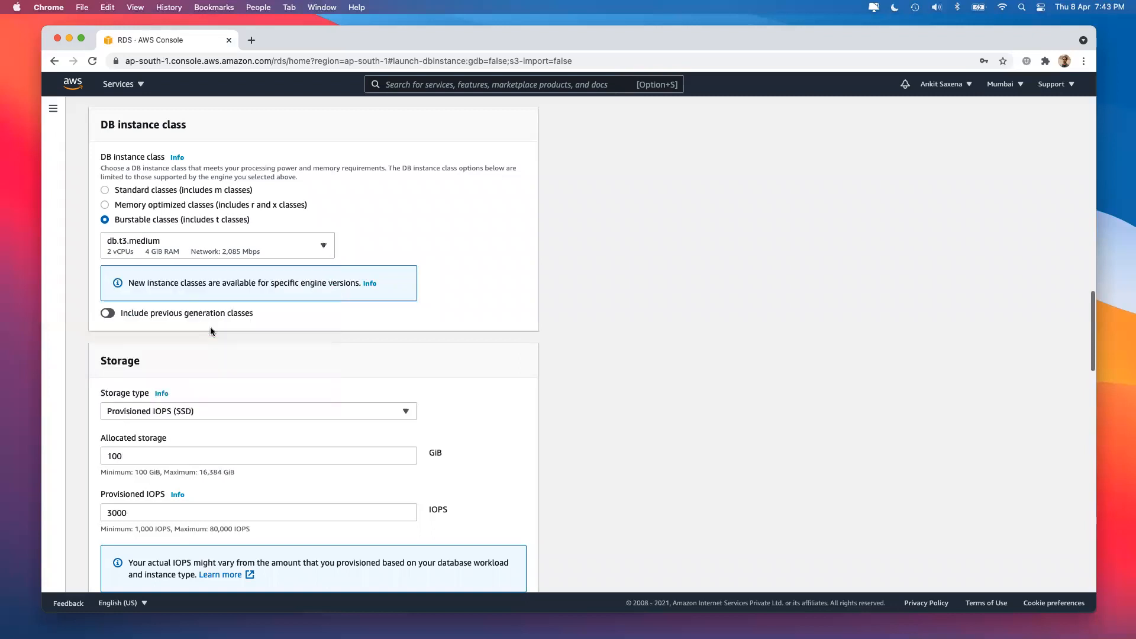
left_click(145, 247)
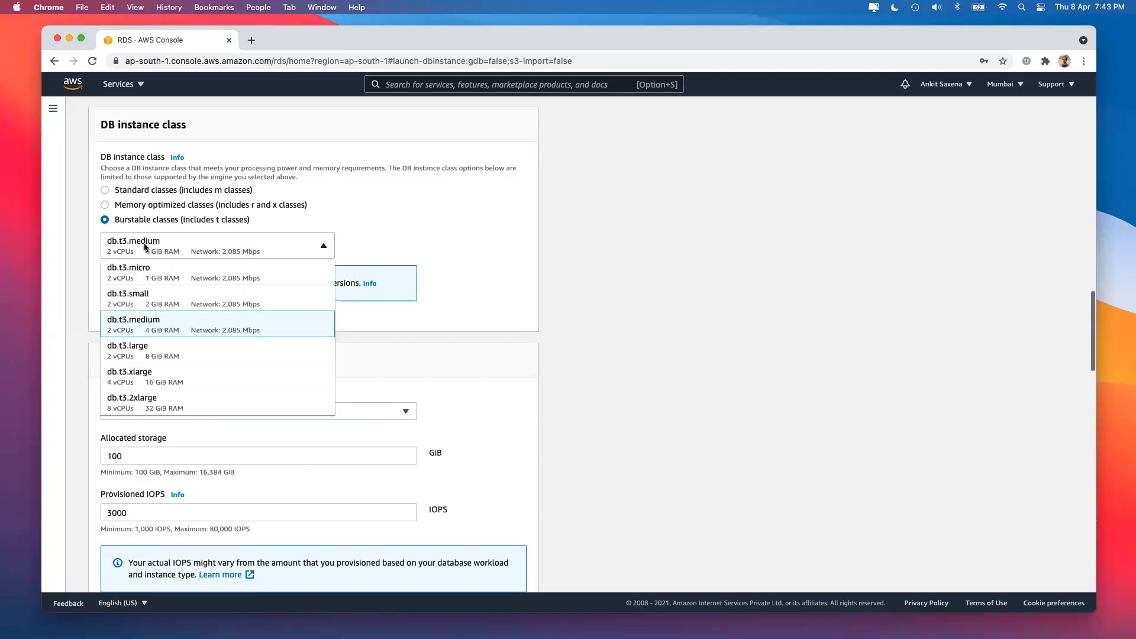
left_click(147, 323)
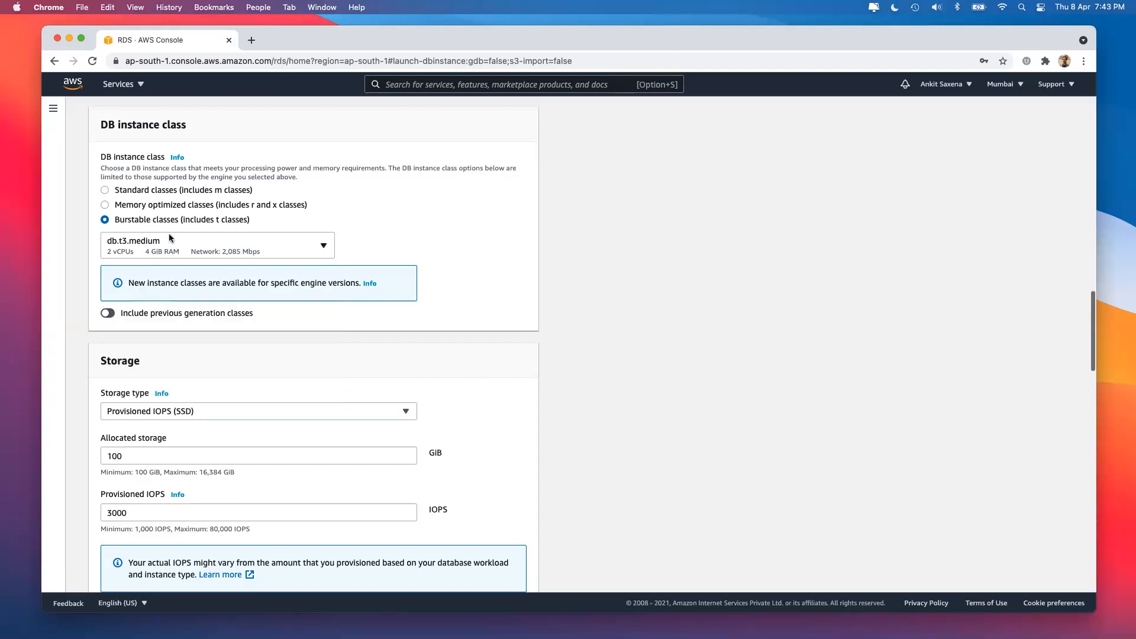
Try the Standard and Memory optimized classes, then return to Burstable with db.t3.medium.
left_click(165, 190)
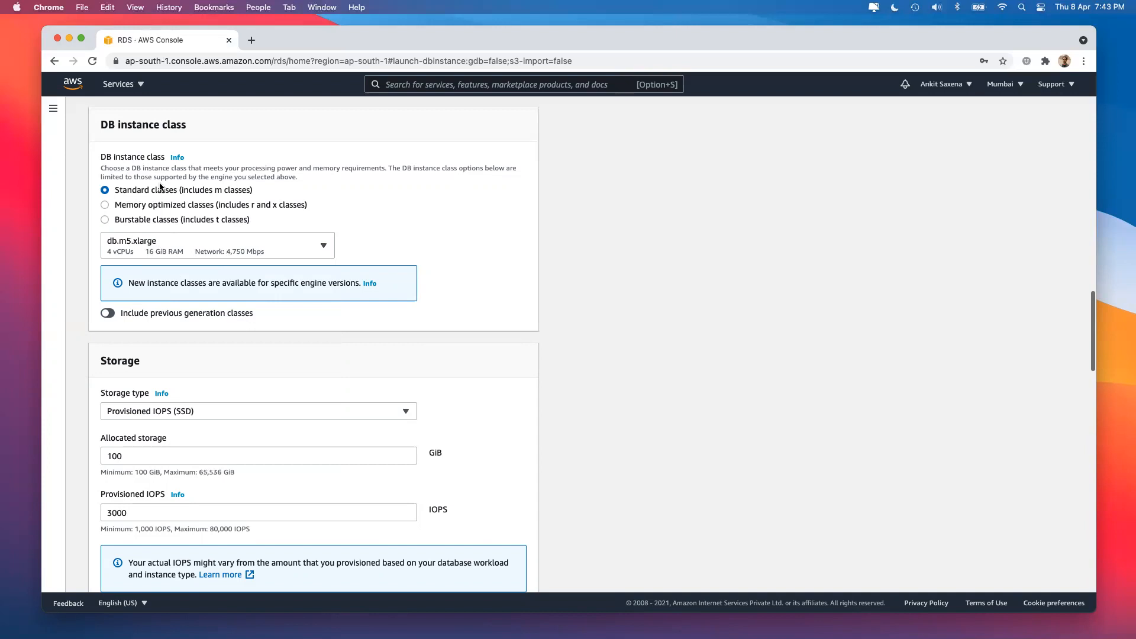
left_click(169, 205)
left_click(160, 234)
left_click(154, 219)
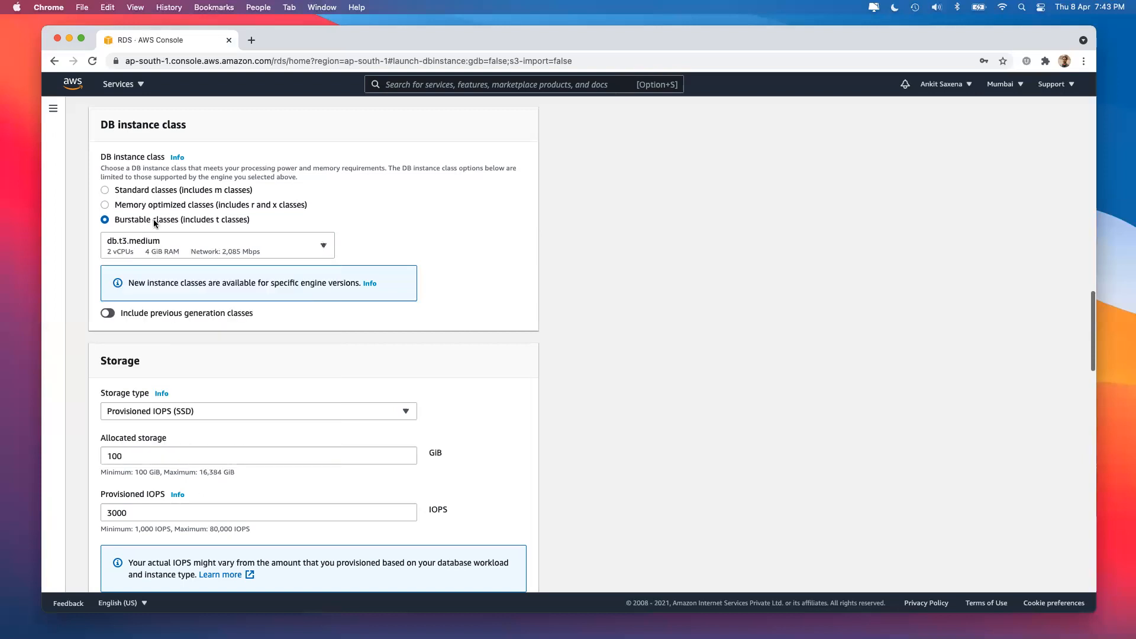
left_click(162, 248)
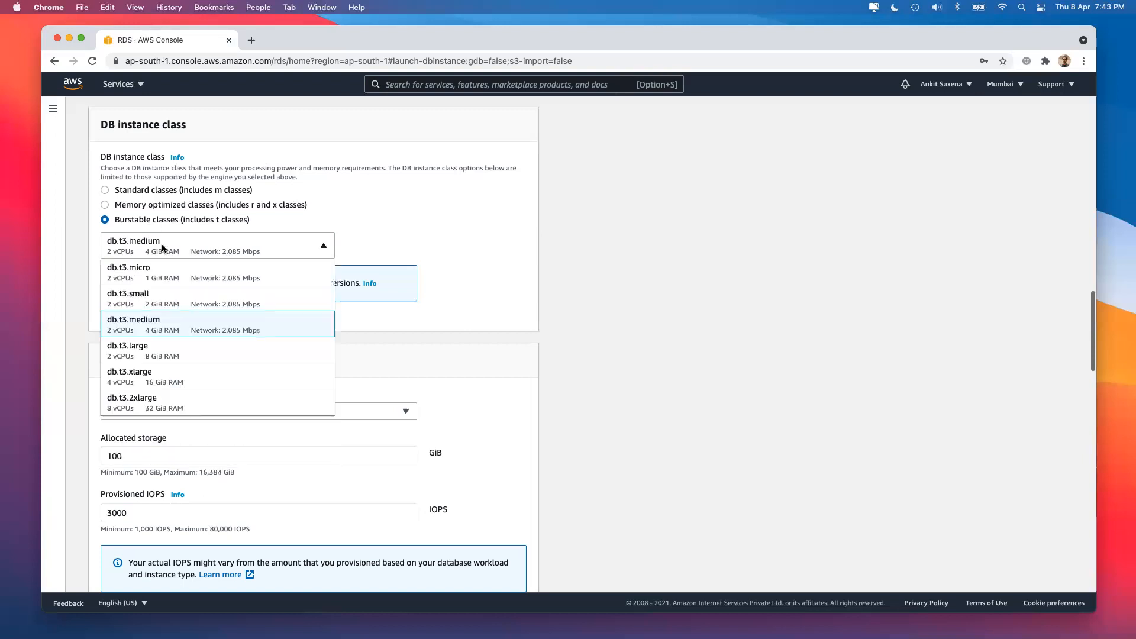
left_click(168, 319)
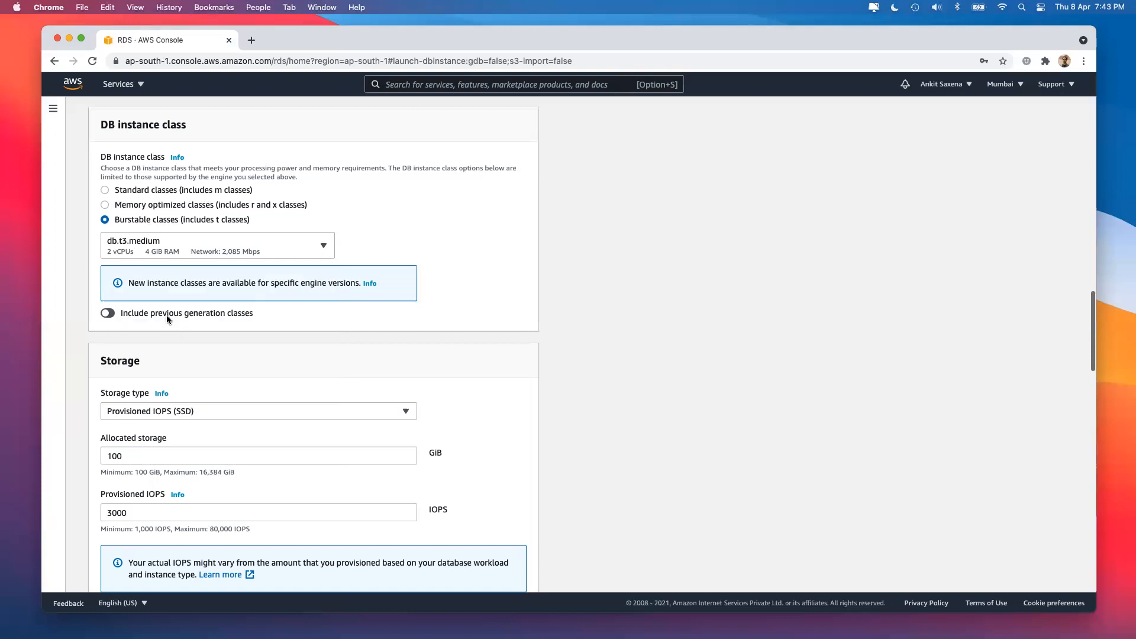
In the Storage section, change the storage type to Magnetic.
scroll(166, 296, "down", 3)
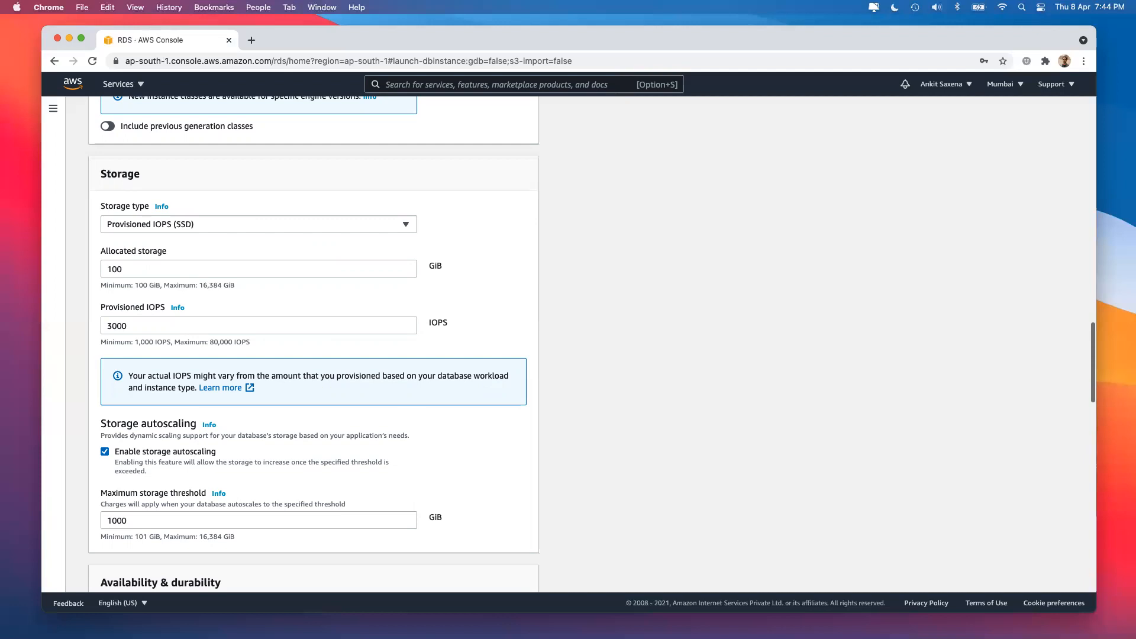
scroll(402, 300, "up", 5)
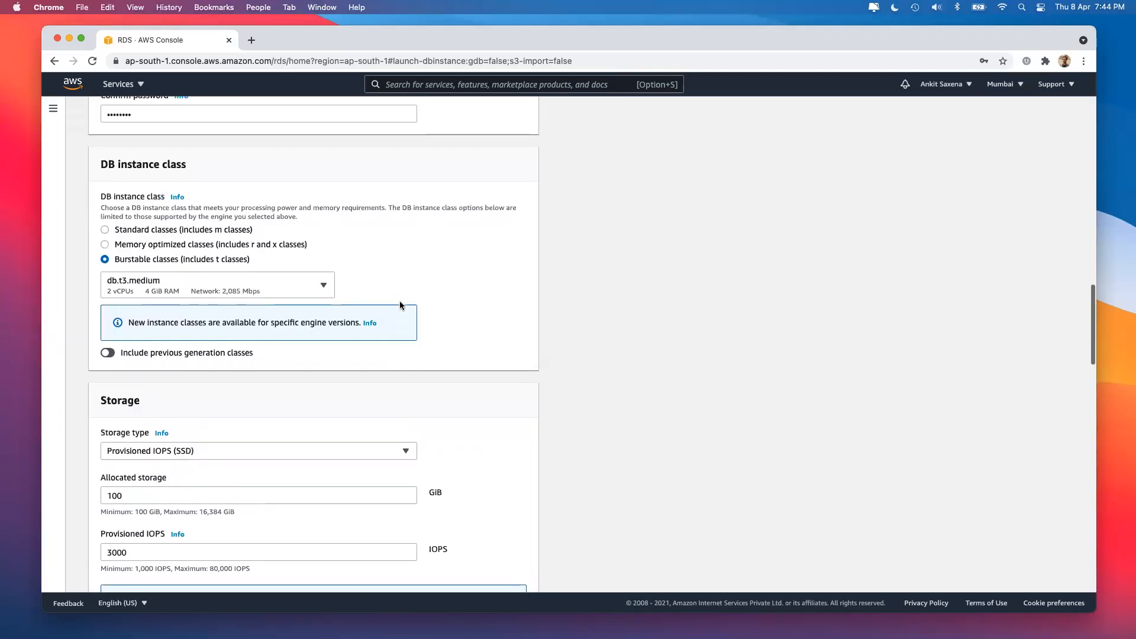
scroll(205, 294, "down", 4)
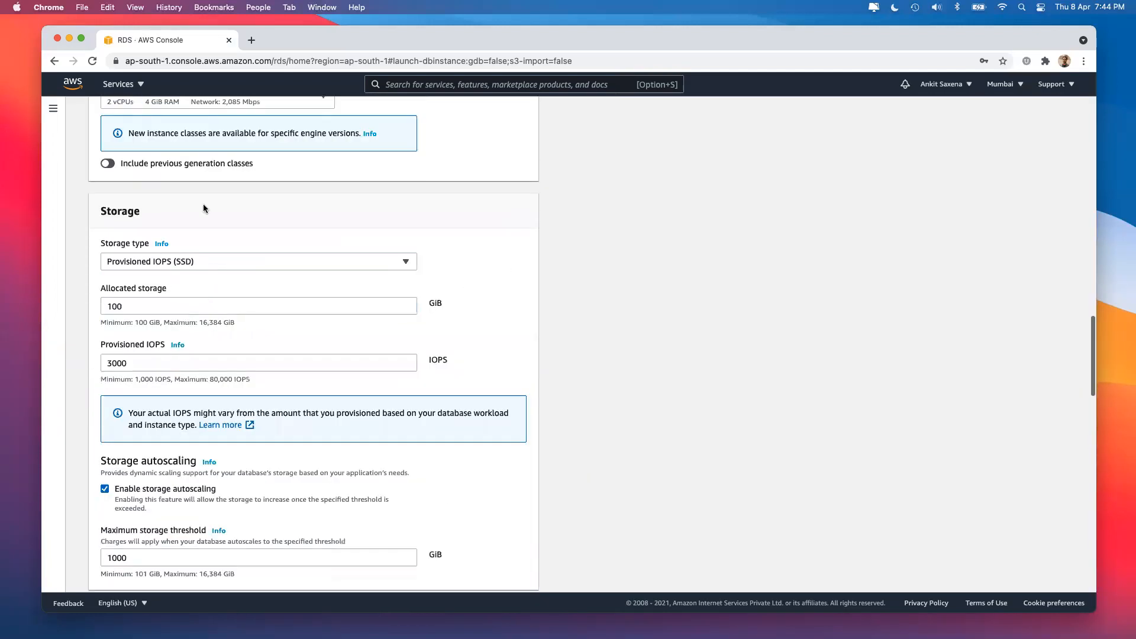
left_click(227, 266)
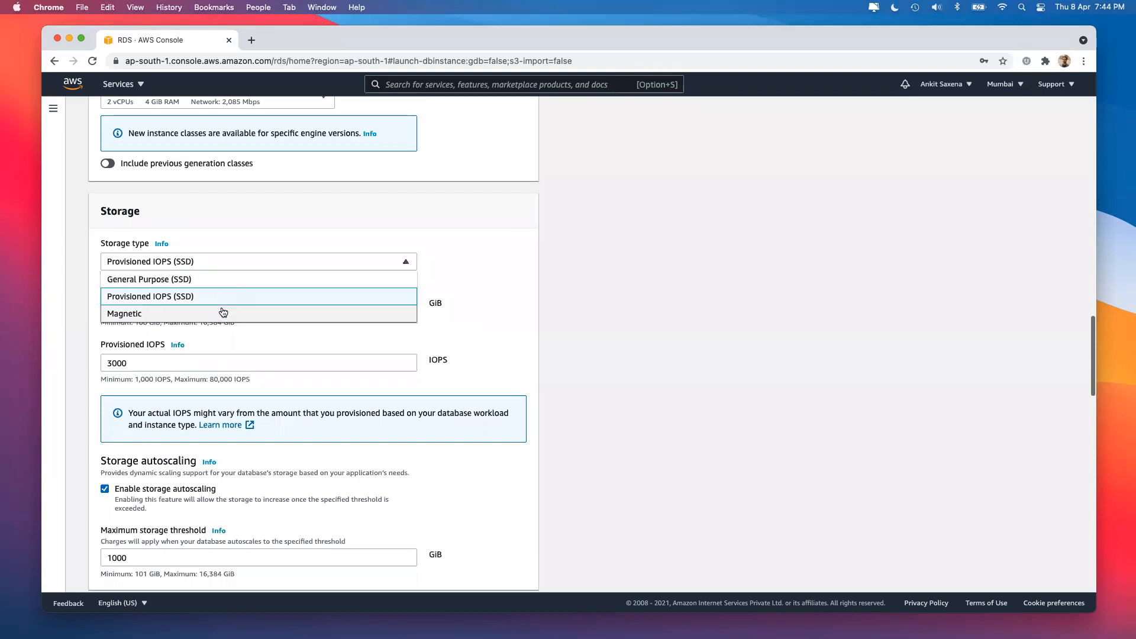
left_click(225, 314)
left_click(223, 258)
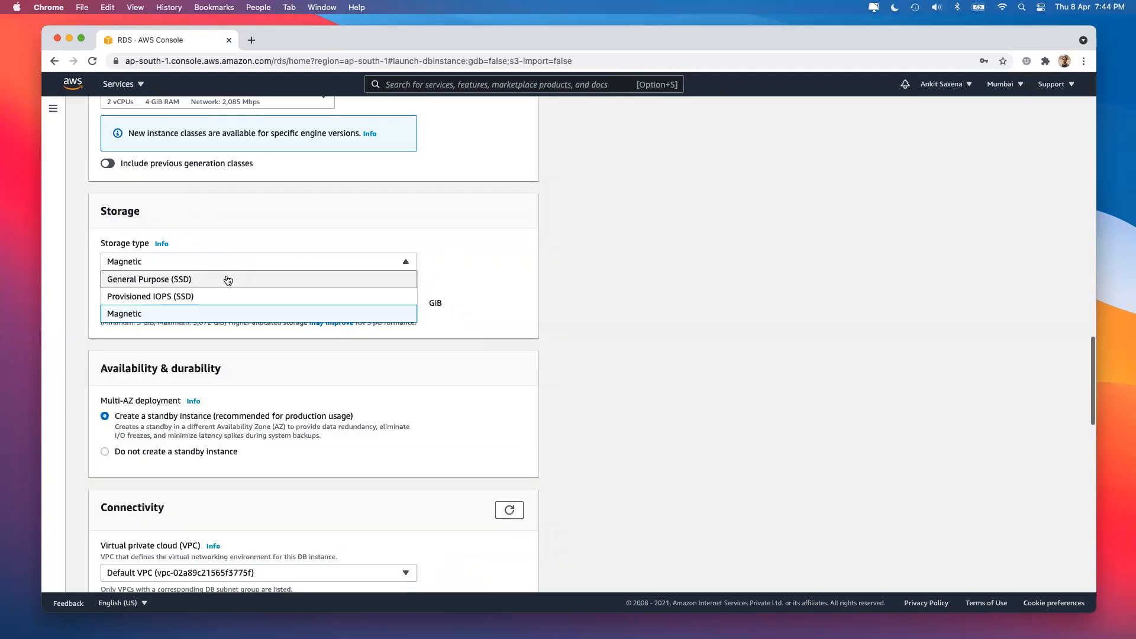
left_click(217, 313)
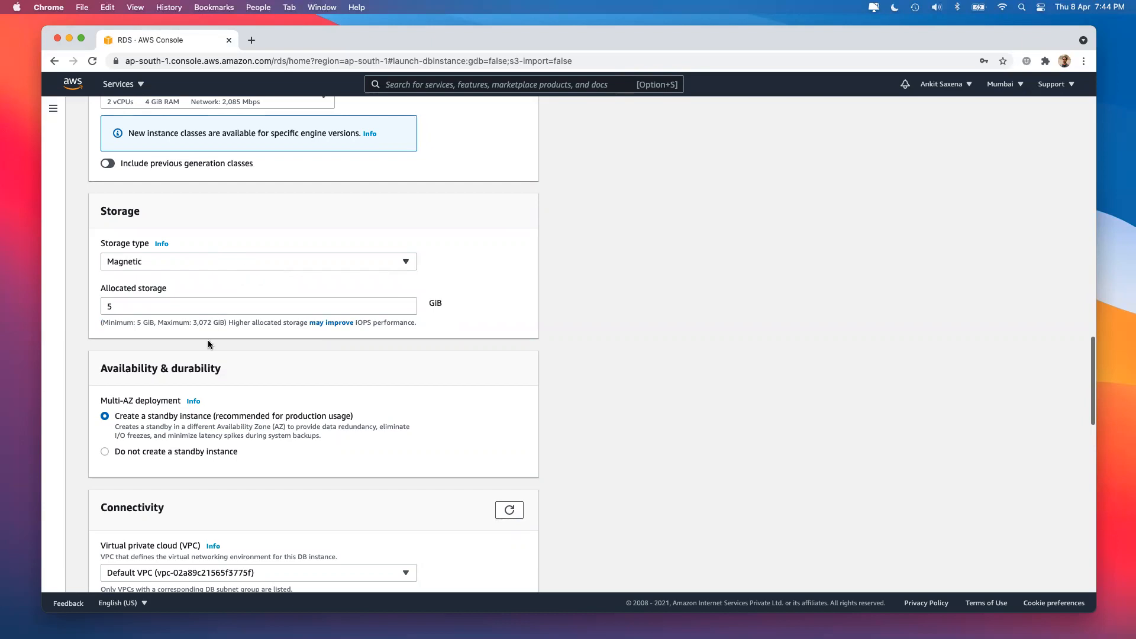
Try Provisioned IOPS (SSD), then settle on General Purpose (SSD) with 20 GiB.
left_click(186, 264)
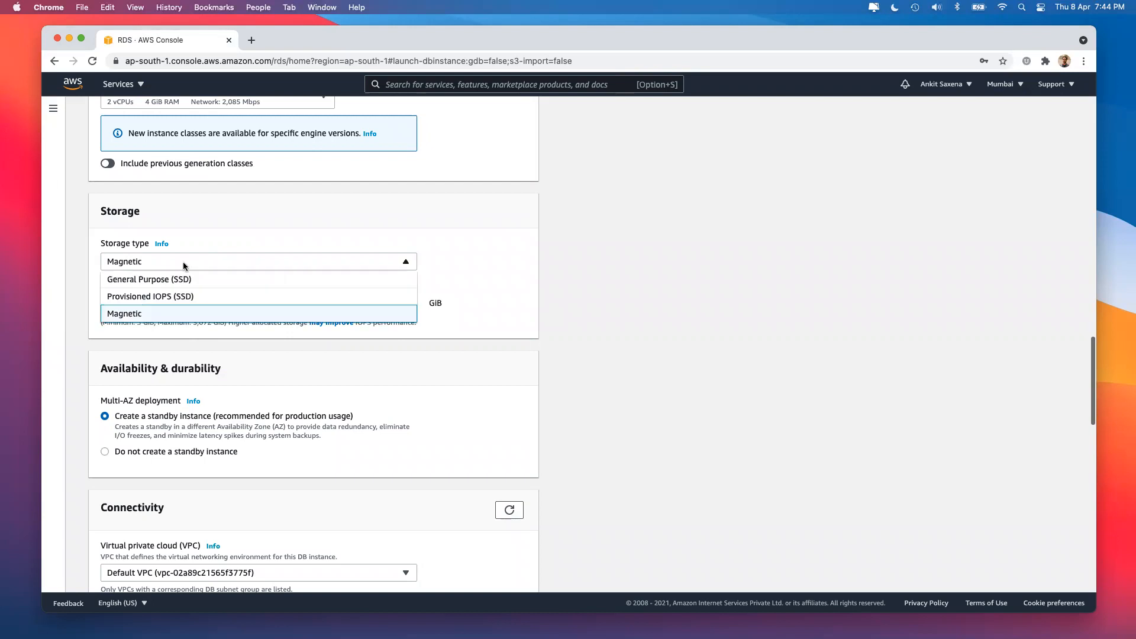
left_click(189, 297)
left_click(204, 264)
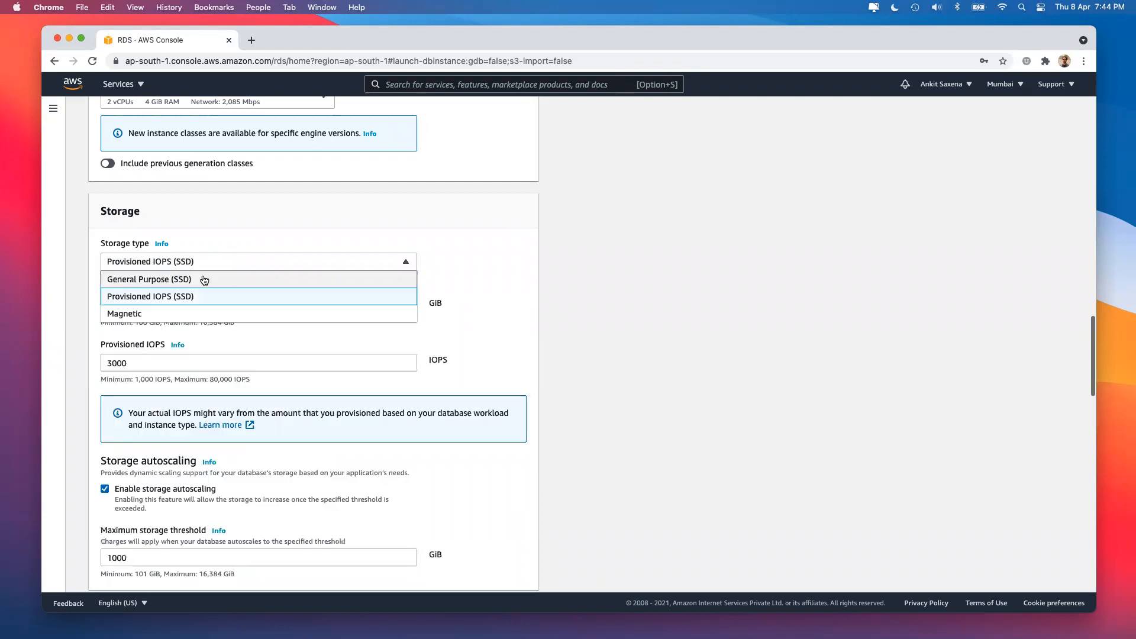
left_click(202, 278)
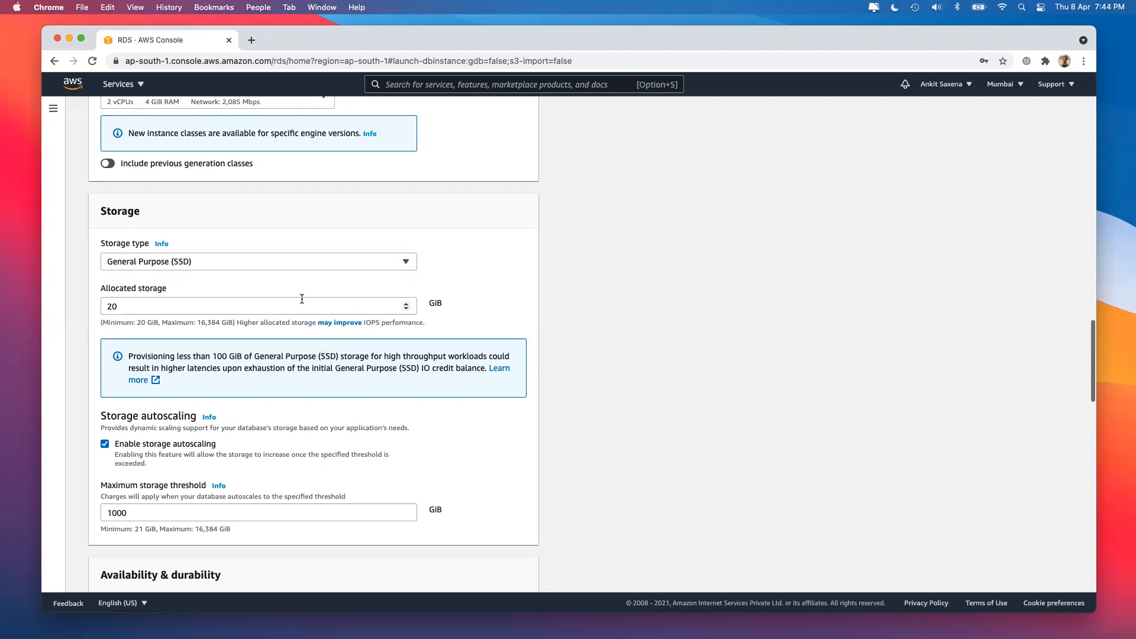
left_click(274, 261)
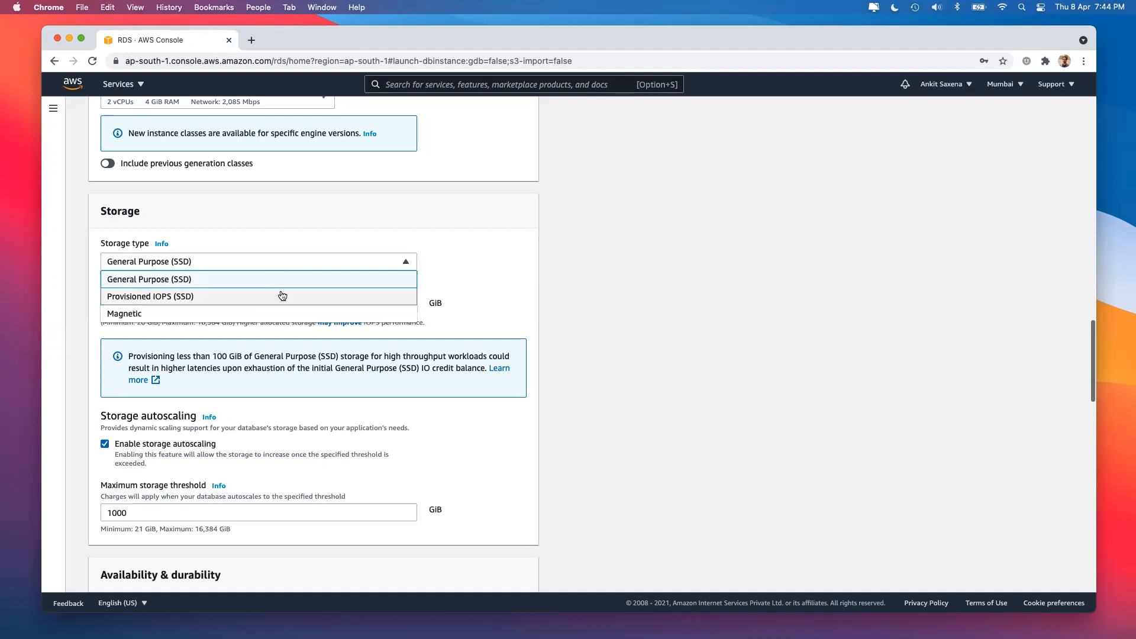
left_click(280, 294)
left_click(145, 367)
left_click(143, 372)
left_click_drag(144, 368, 50, 371)
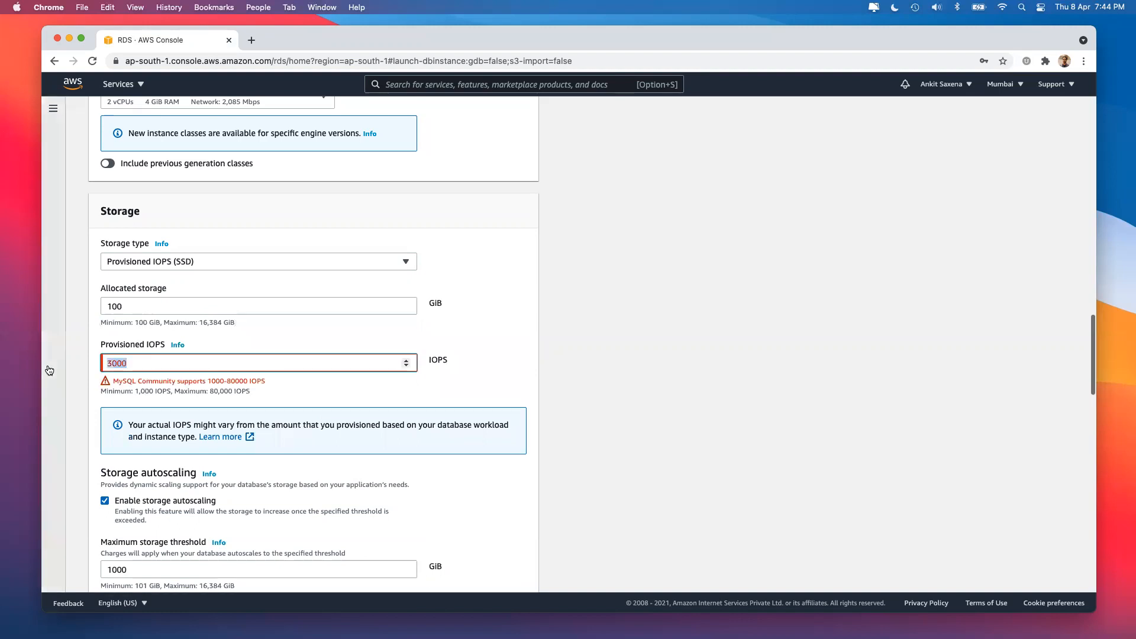
type("1000")
left_click(559, 395)
left_click(141, 368)
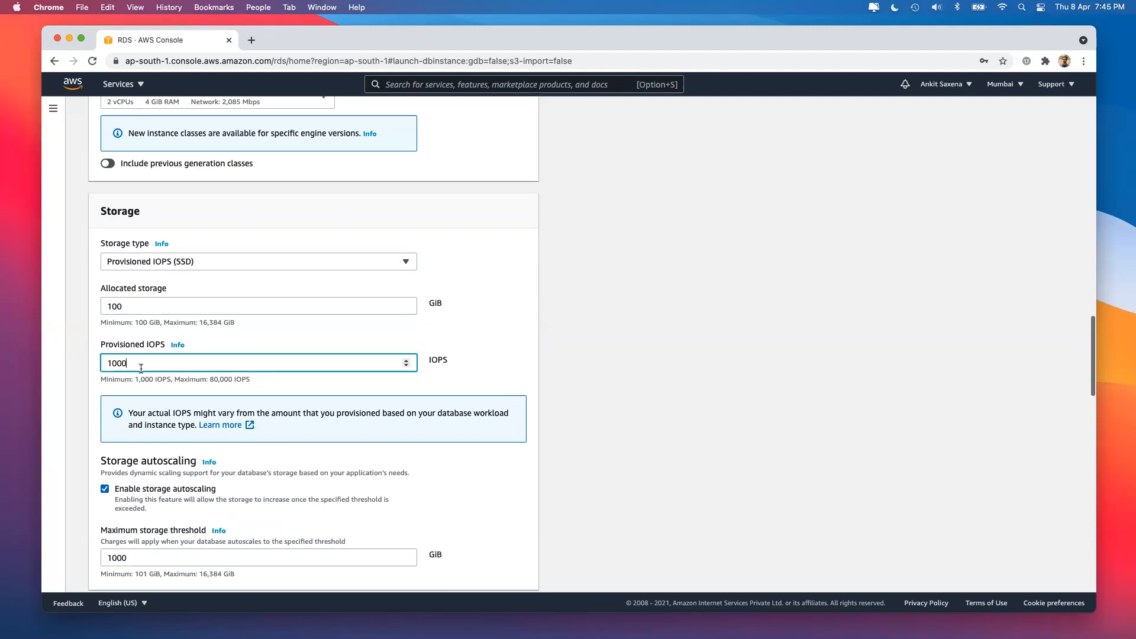
left_click(141, 260)
left_click(150, 284)
left_click(172, 260)
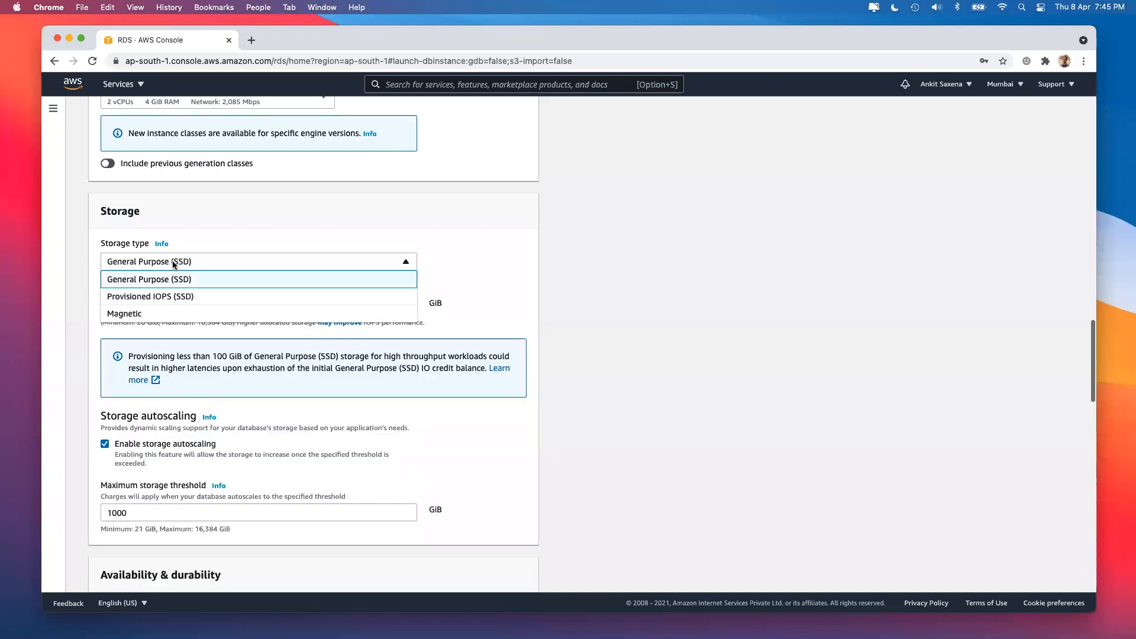
left_click(174, 297)
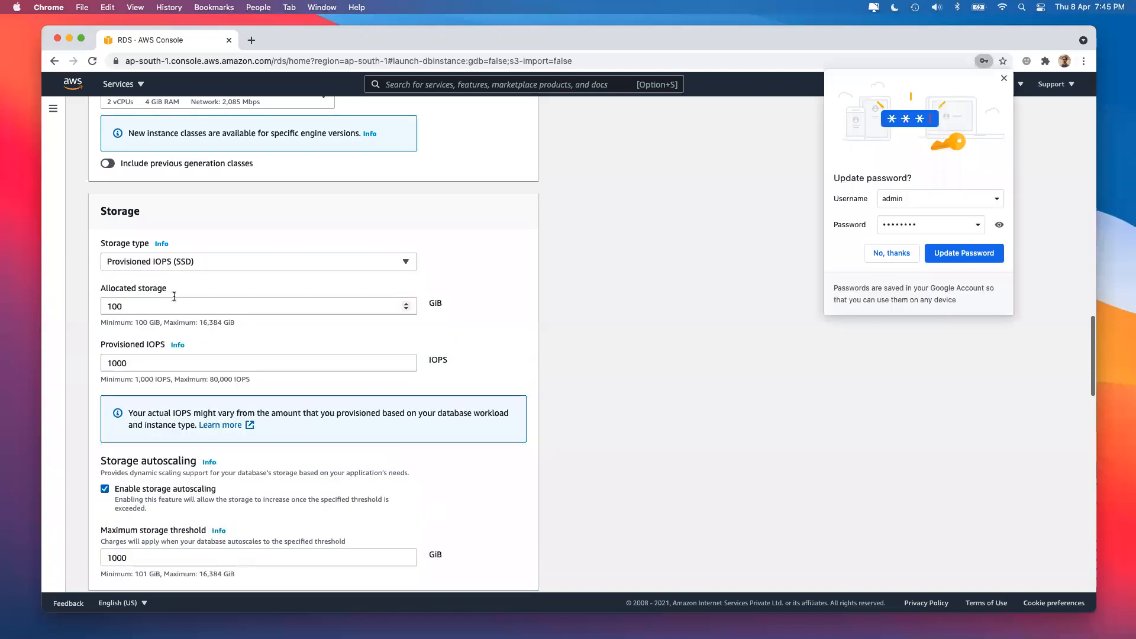
left_click(192, 264)
left_click(191, 294)
left_click(209, 262)
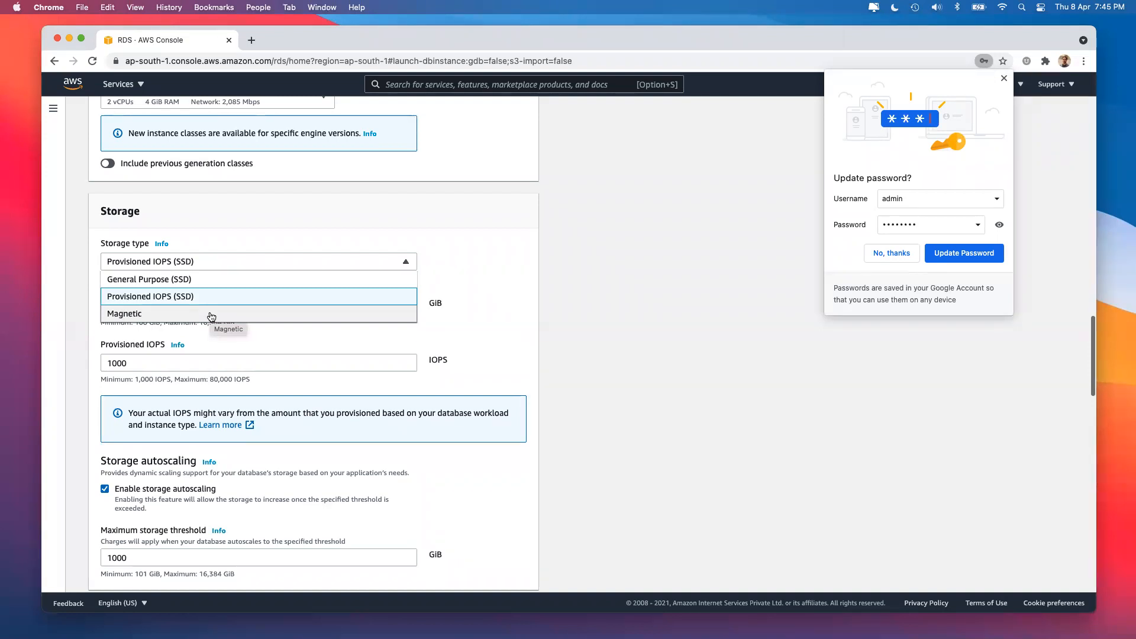
left_click(211, 279)
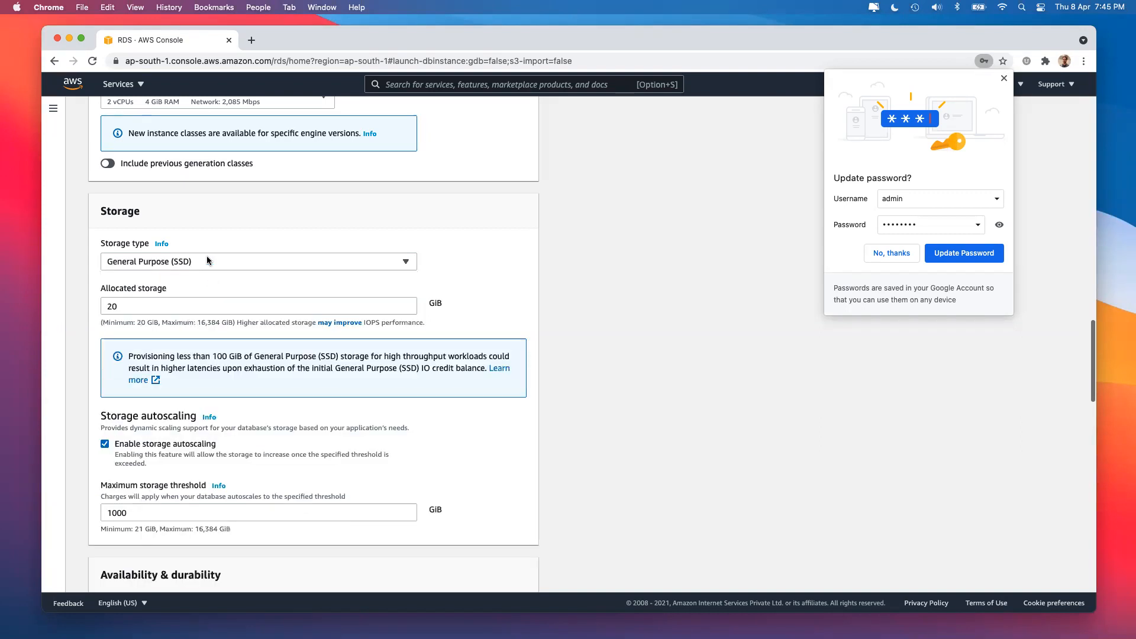
left_click(173, 311)
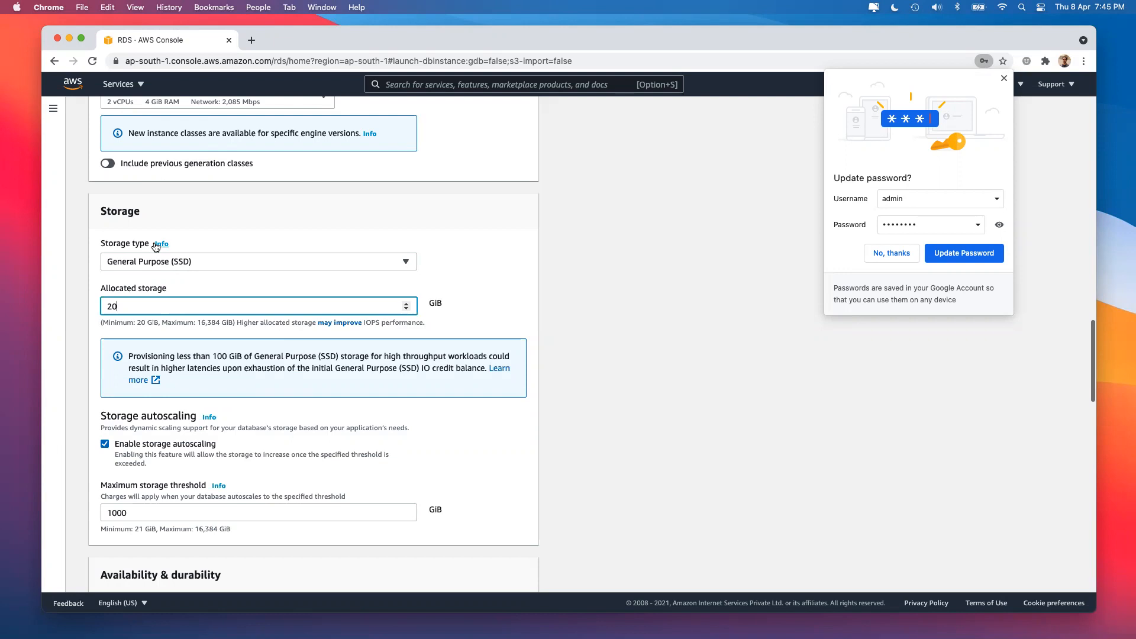
scroll(128, 326, "down", 4)
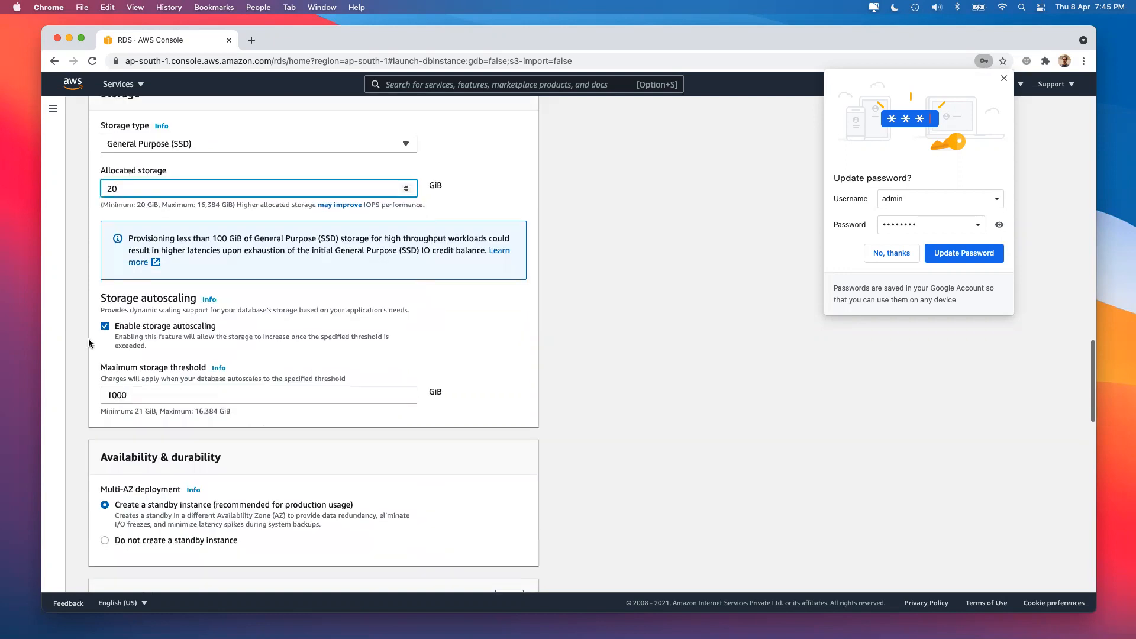
left_click(128, 327)
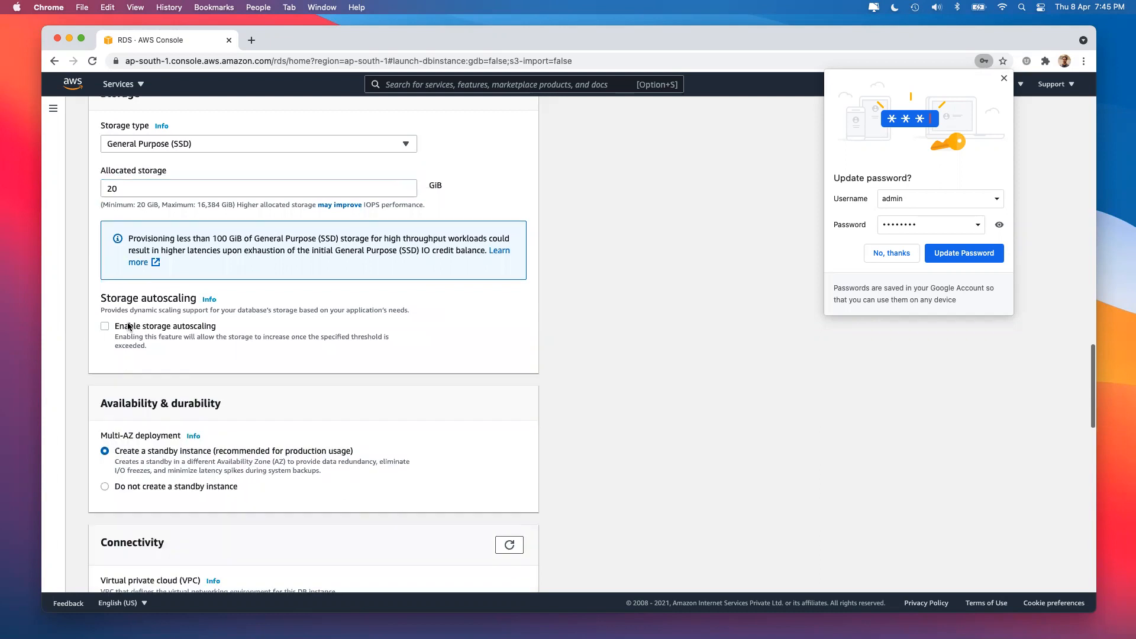
left_click(128, 327)
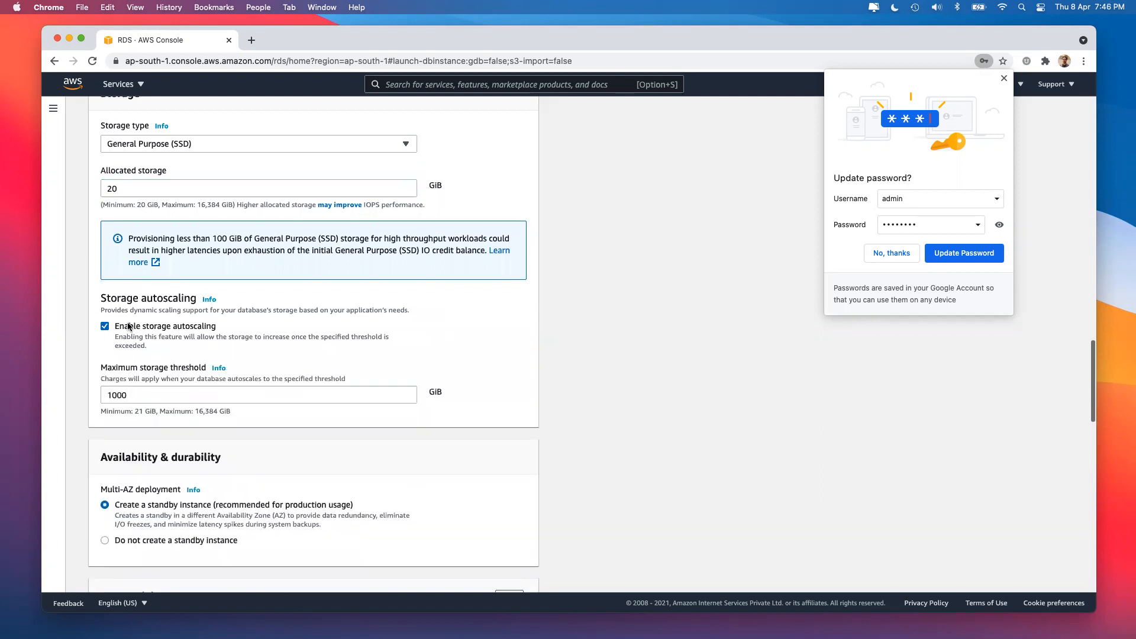
left_click(124, 186)
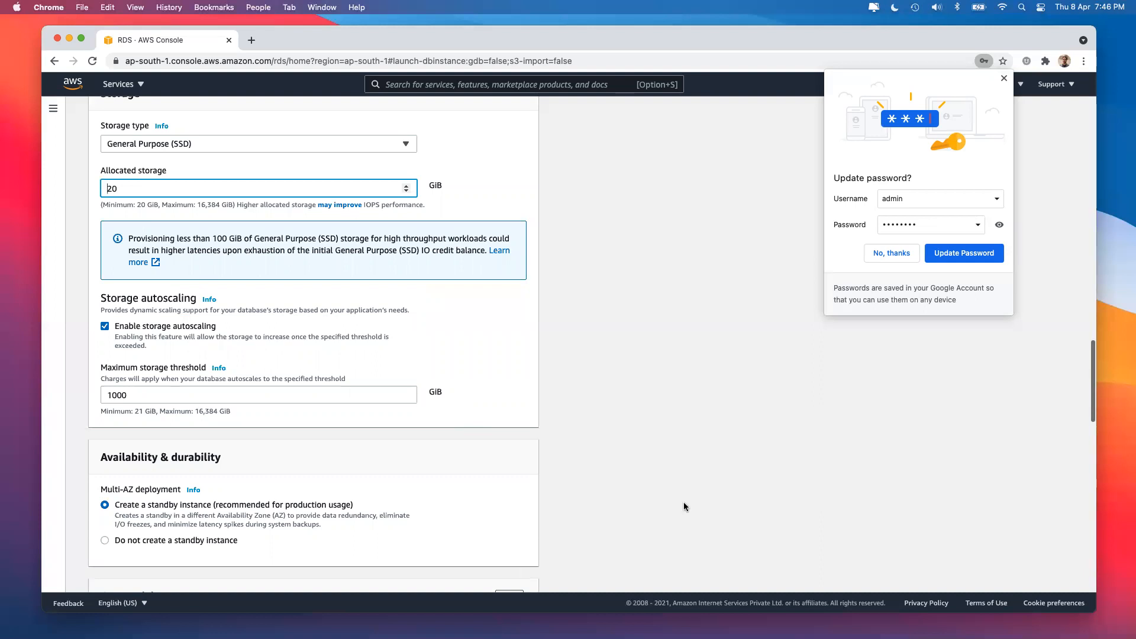
left_click(185, 395)
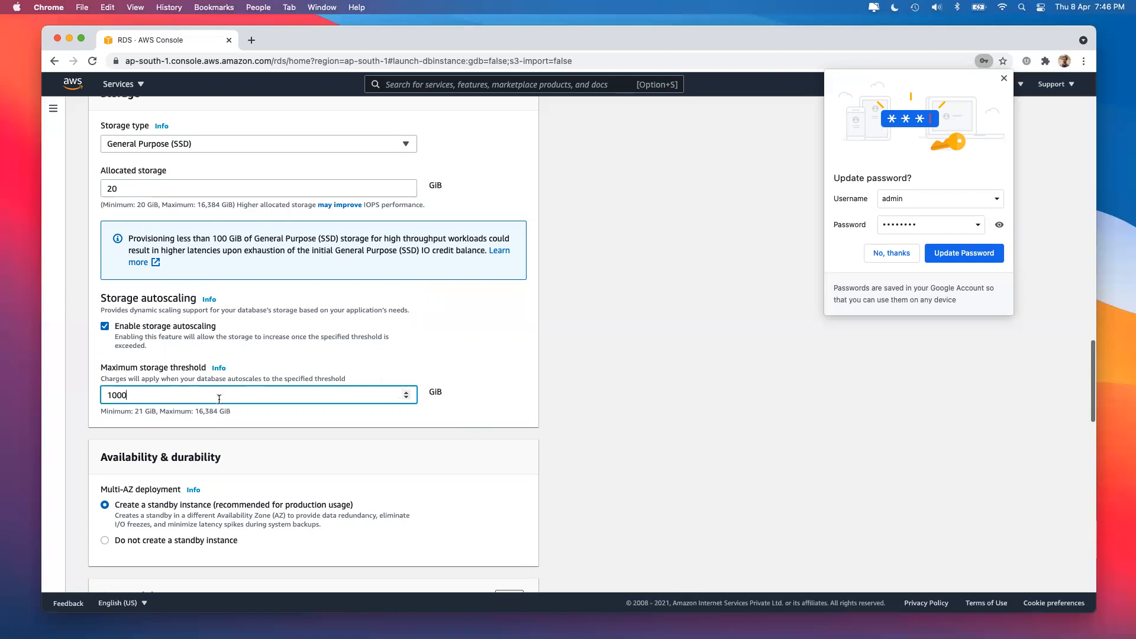
key("Right")
type("0")
left_click(250, 373)
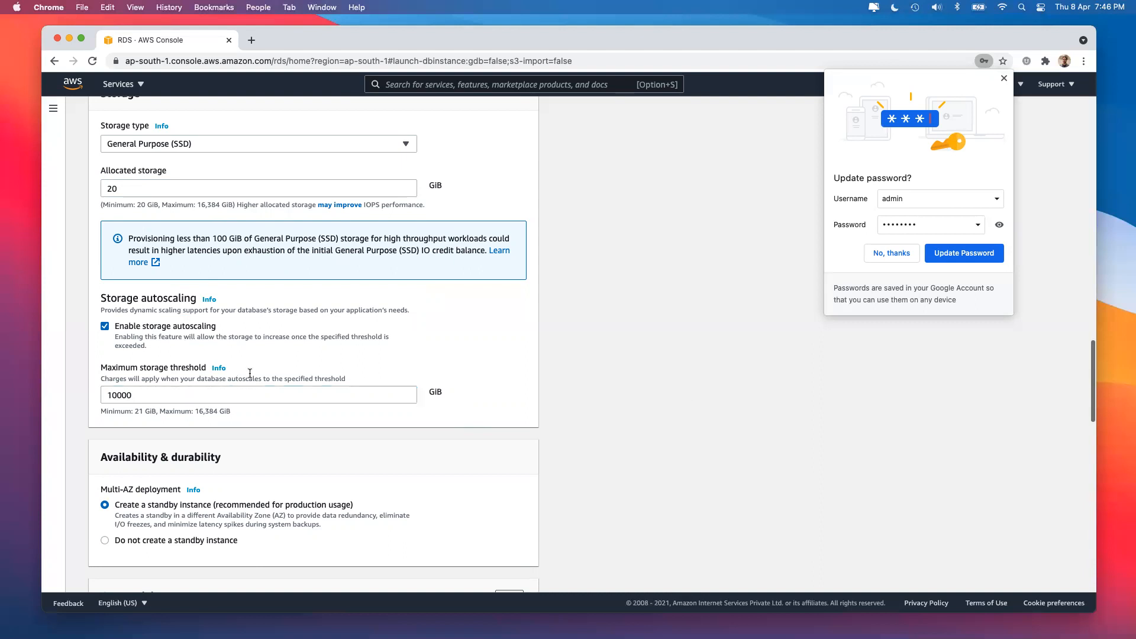
left_click(187, 392)
left_click_drag(198, 412, 213, 411)
left_click(150, 395)
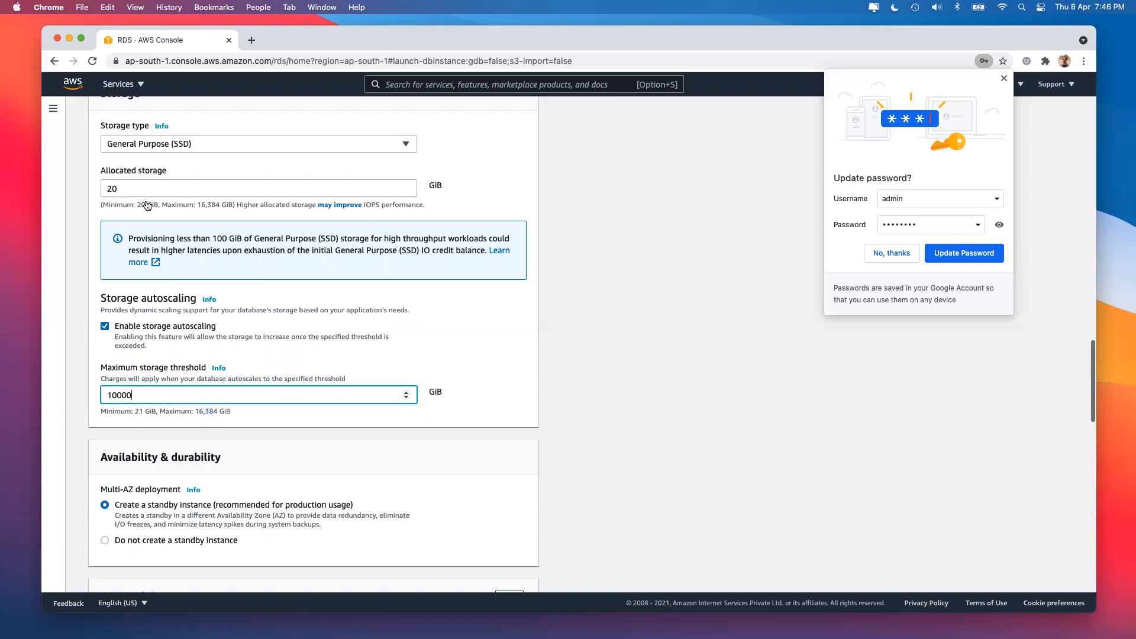
left_click(127, 190)
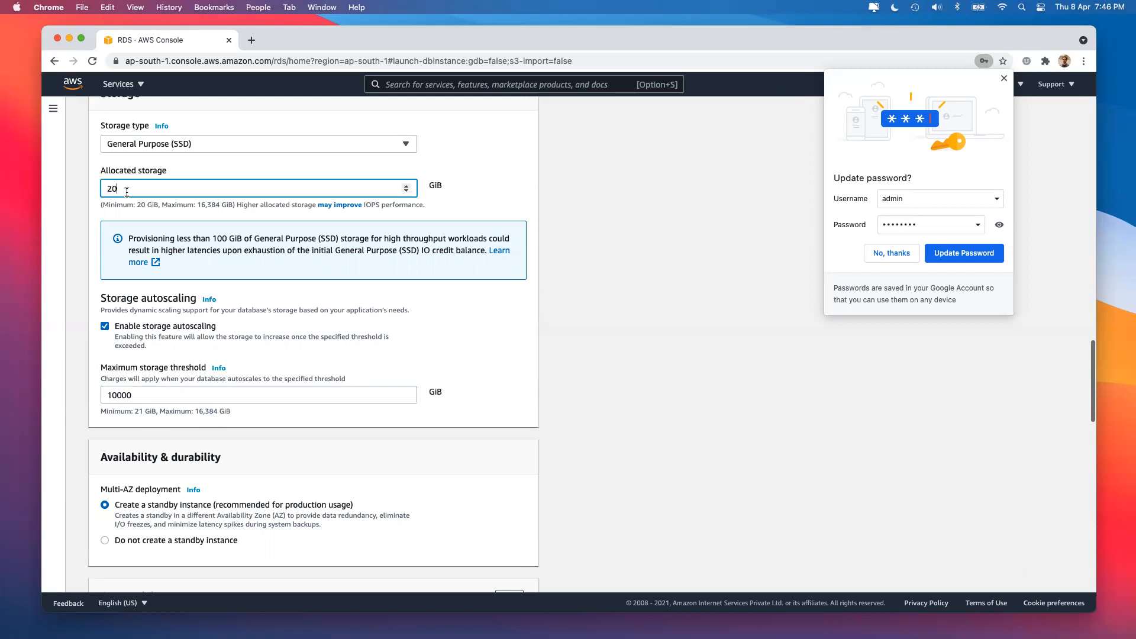
left_click(187, 395)
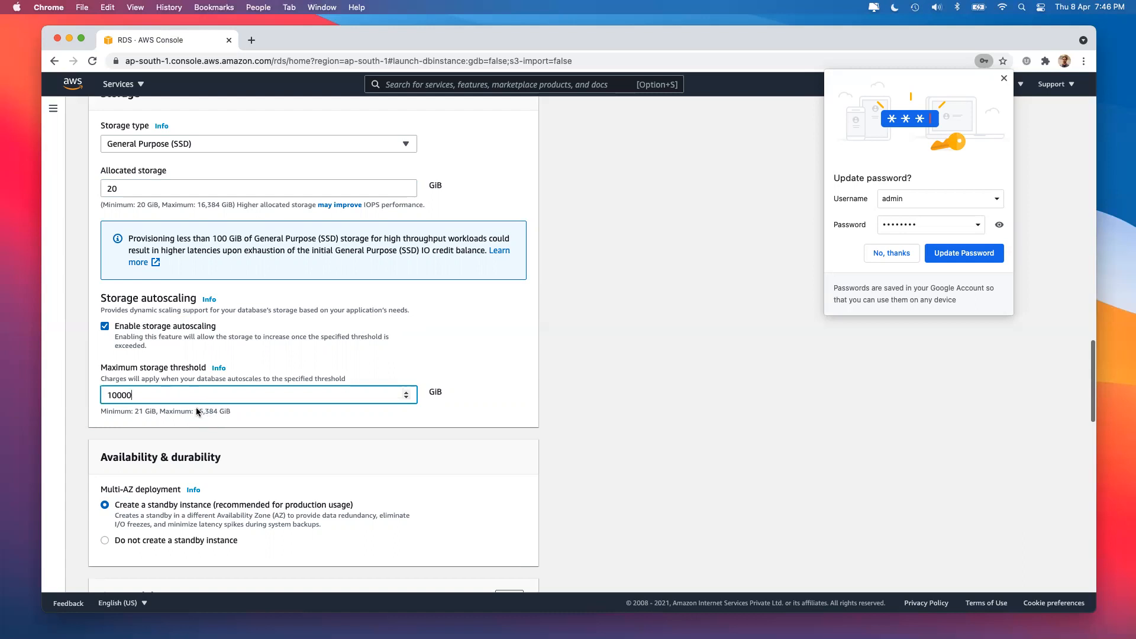
key("BackSpace")
left_click(707, 391)
scroll(707, 391, "down", 5)
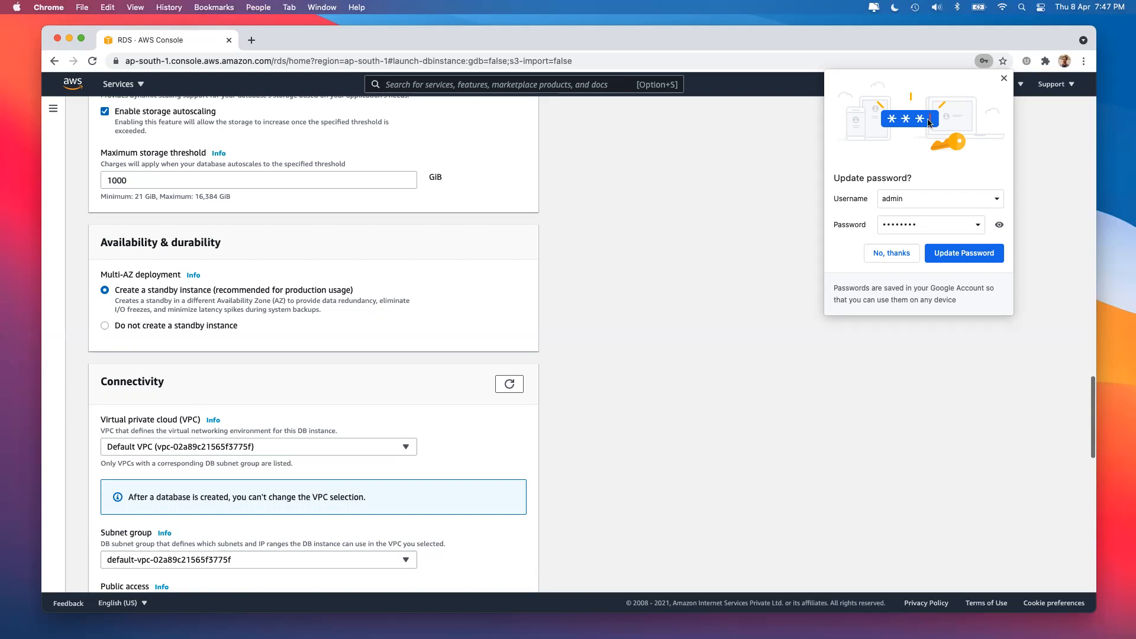
Close Chrome's Update password popup and highlight the DB instance and standby monthly costs.
left_click(1004, 79)
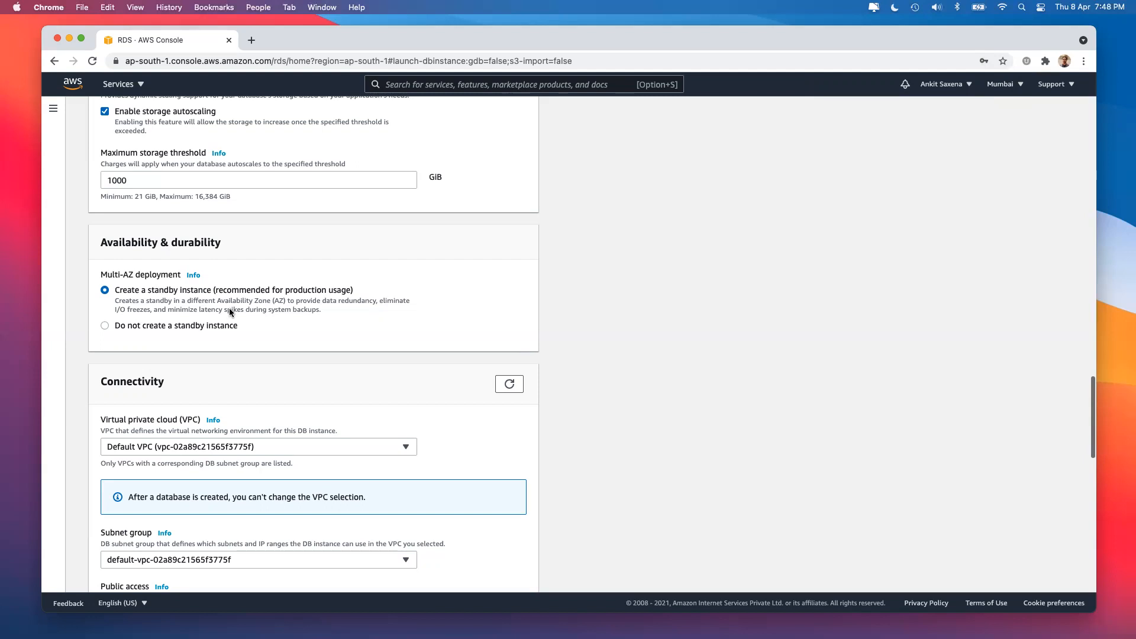
scroll(229, 307, "down", 15)
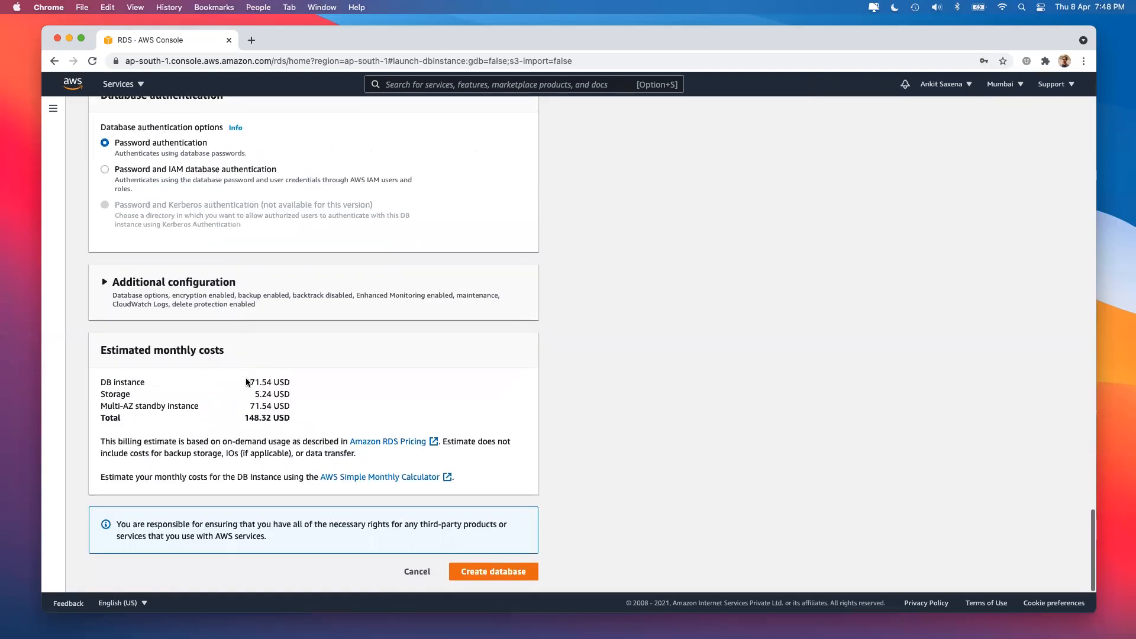
left_click_drag(249, 382, 272, 380)
left_click(251, 403)
left_click_drag(251, 403, 280, 408)
Switch Multi-AZ to Do not create a standby, then back to Create a standby instance.
scroll(263, 381, "up", 15)
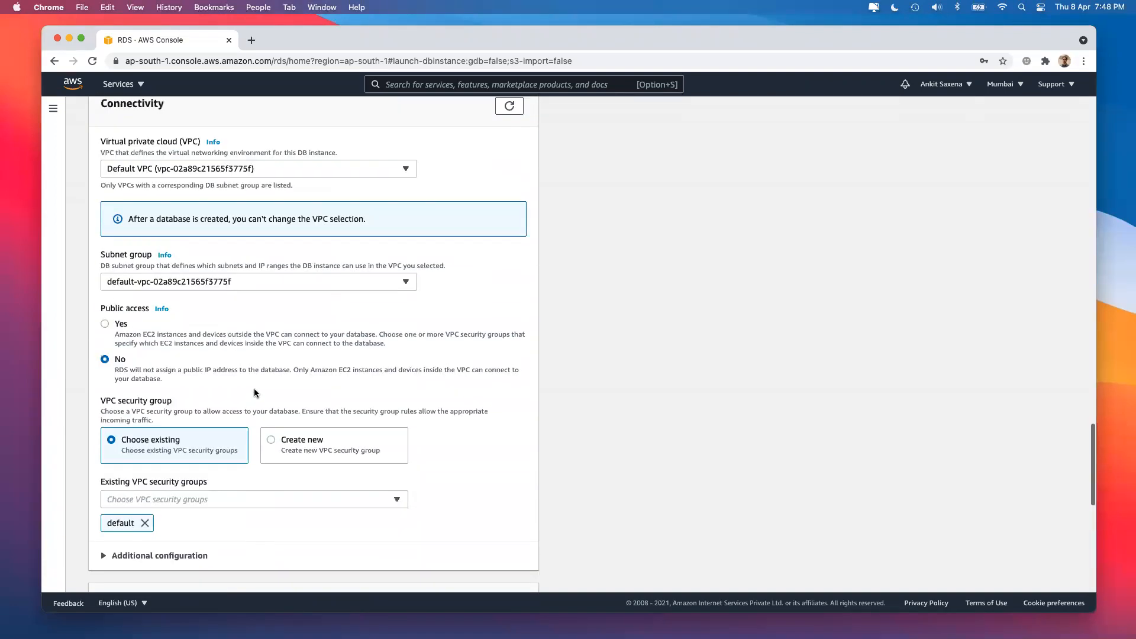
scroll(254, 392, "up", 1)
left_click(207, 274)
scroll(623, 401, "down", 15)
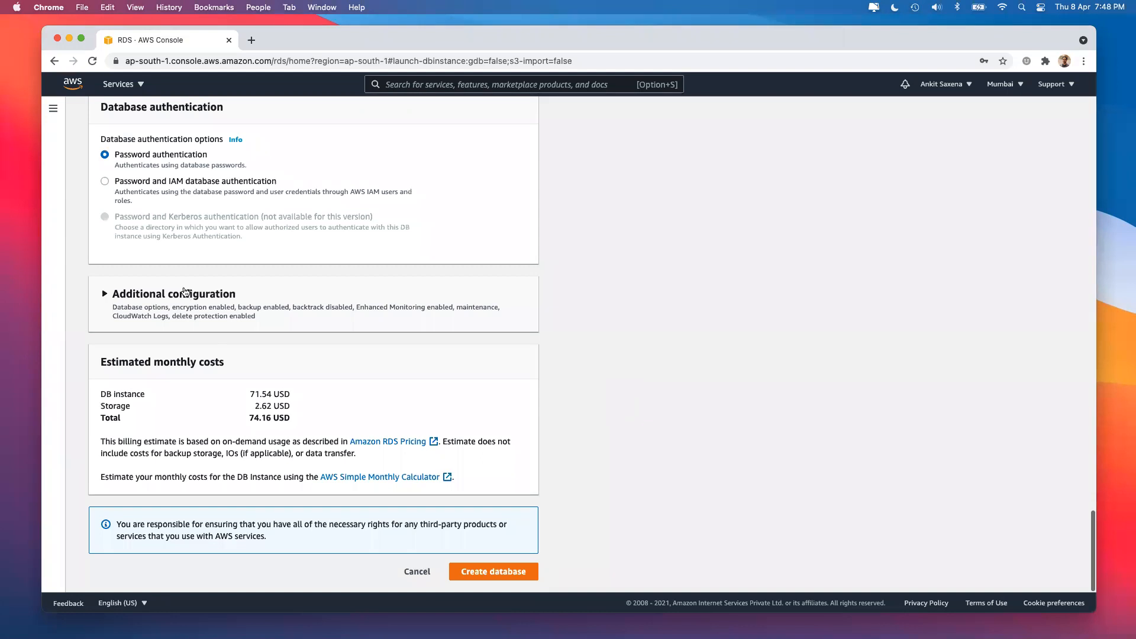
scroll(185, 290, "up", 10)
scroll(185, 290, "up", 3)
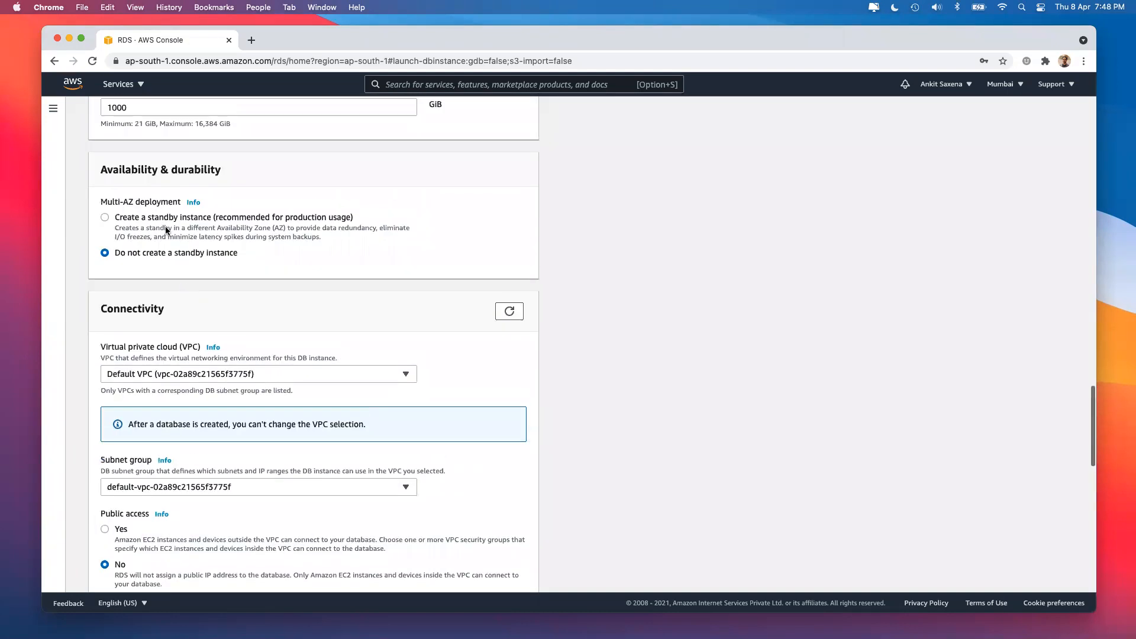
left_click(190, 224)
scroll(278, 354, "down", 2)
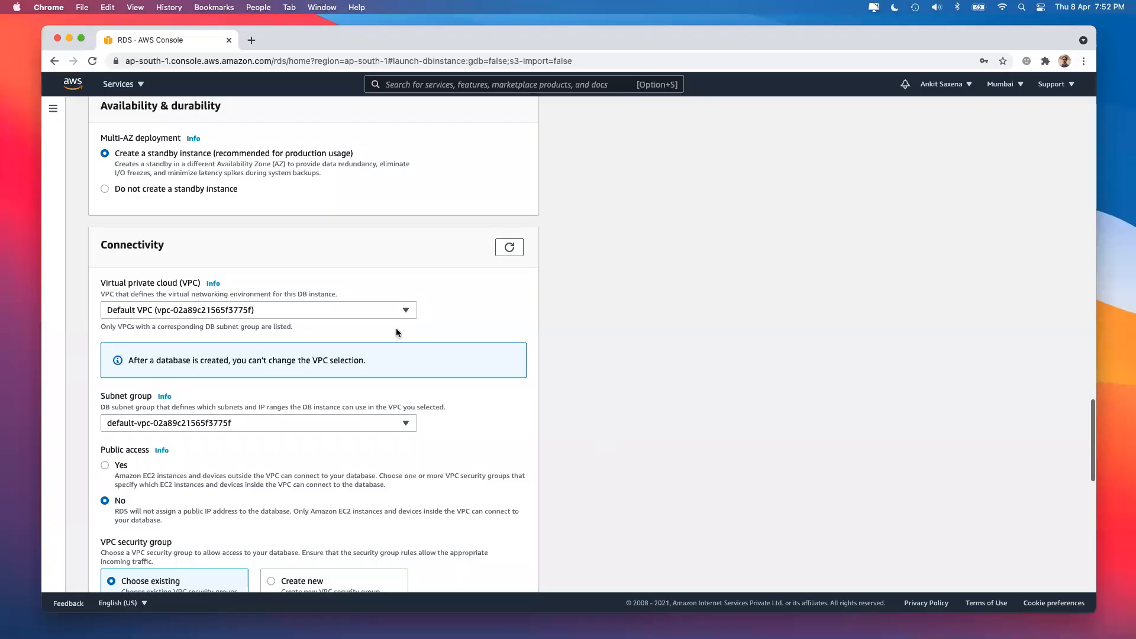
scroll(397, 332, "up", 3)
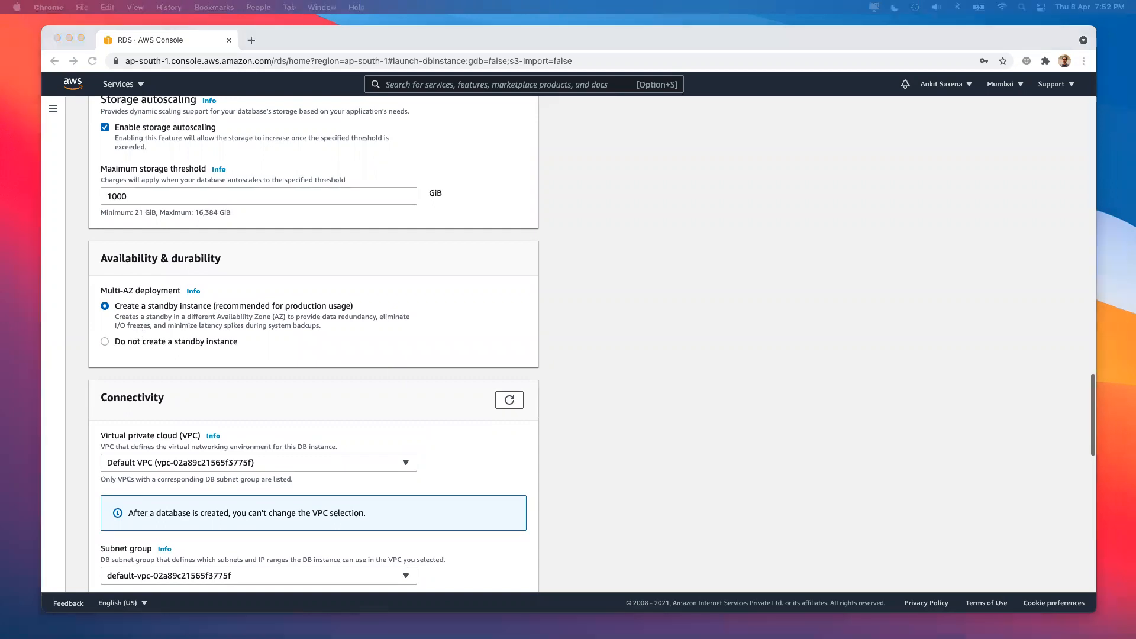
scroll(820, 483, "down", 3)
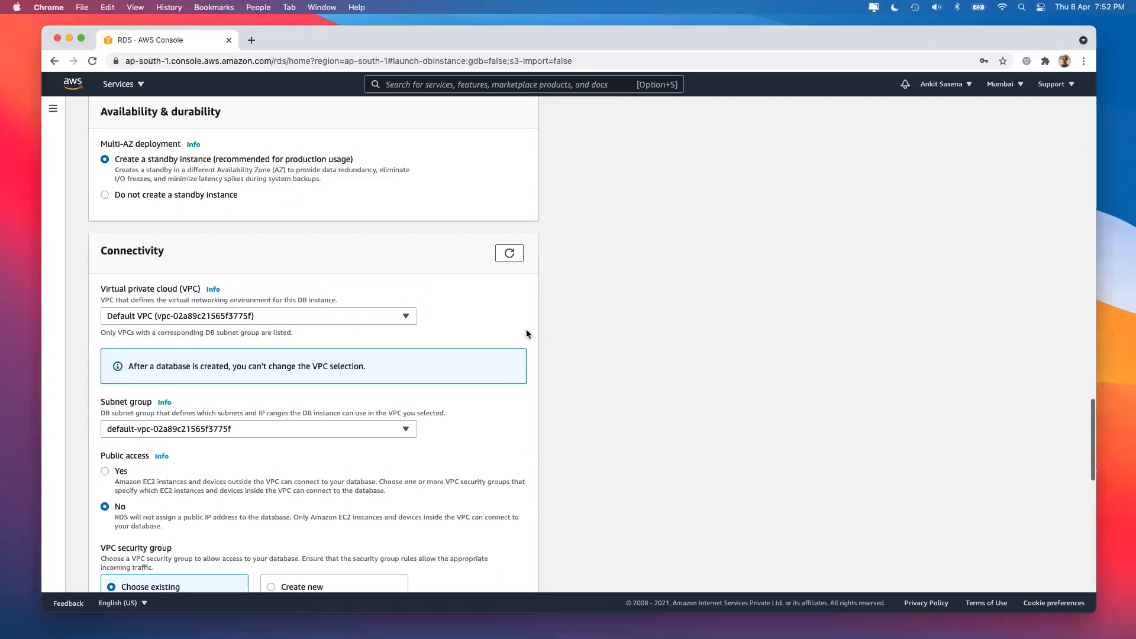
left_click(310, 316)
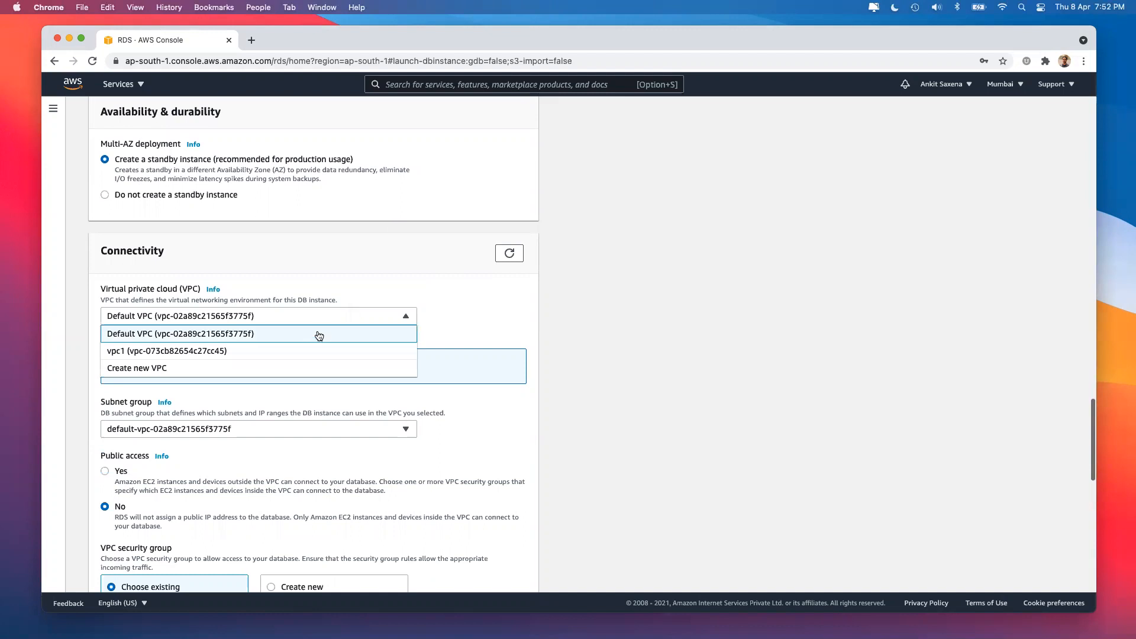
left_click(320, 335)
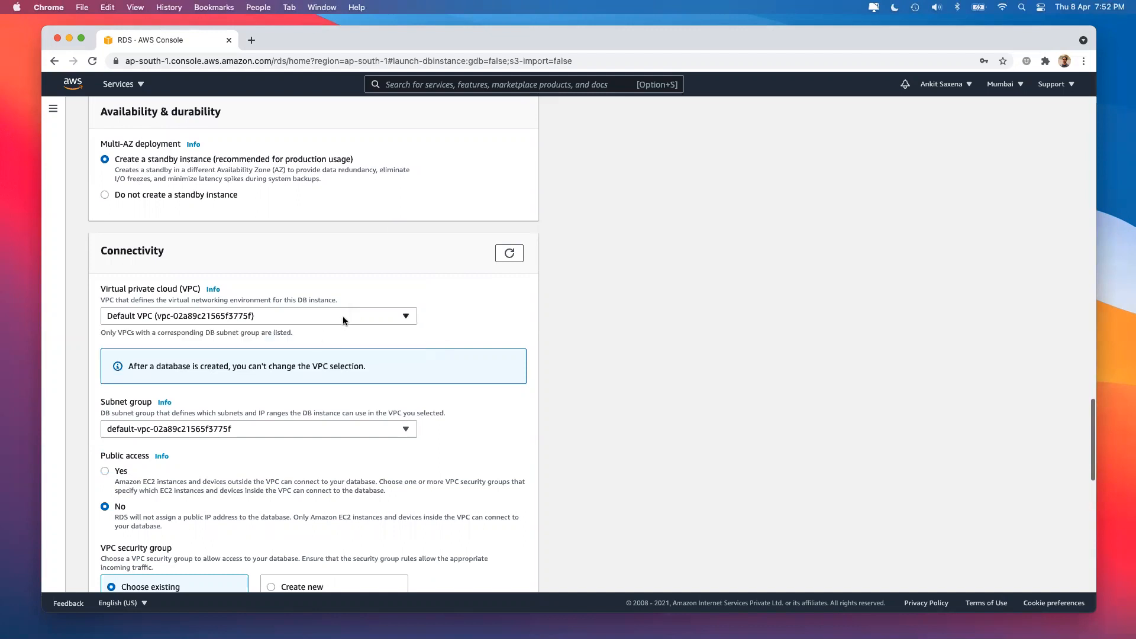
left_click(345, 320)
left_click(345, 335)
scroll(232, 416, "down", 3)
Keep the default subnet group.
left_click(178, 342)
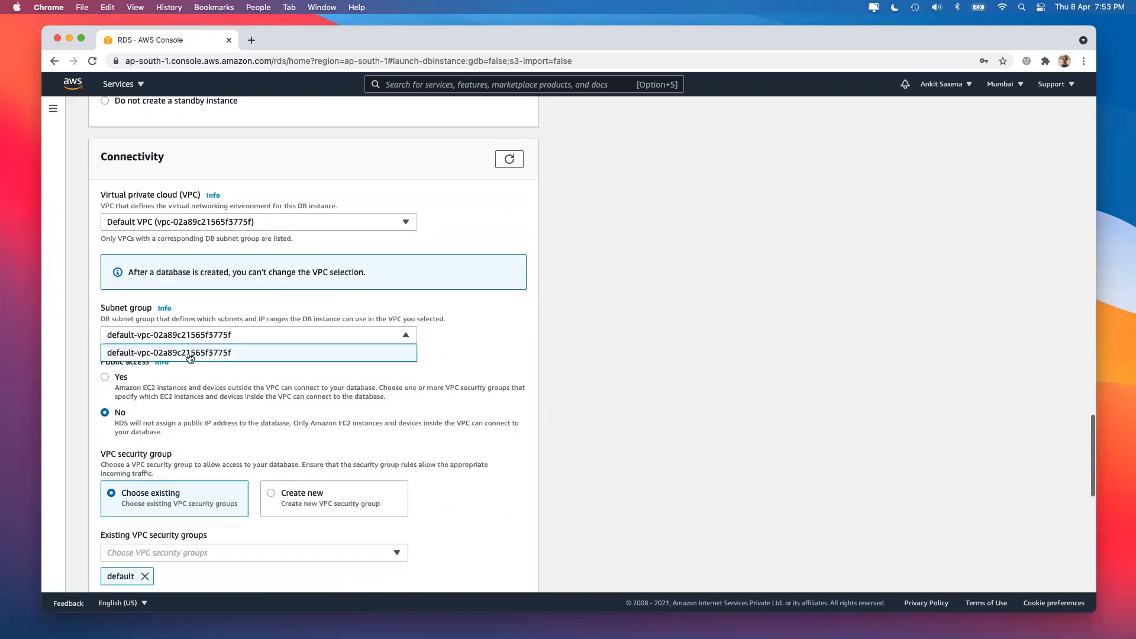
left_click(187, 353)
scroll(188, 354, "down", 2)
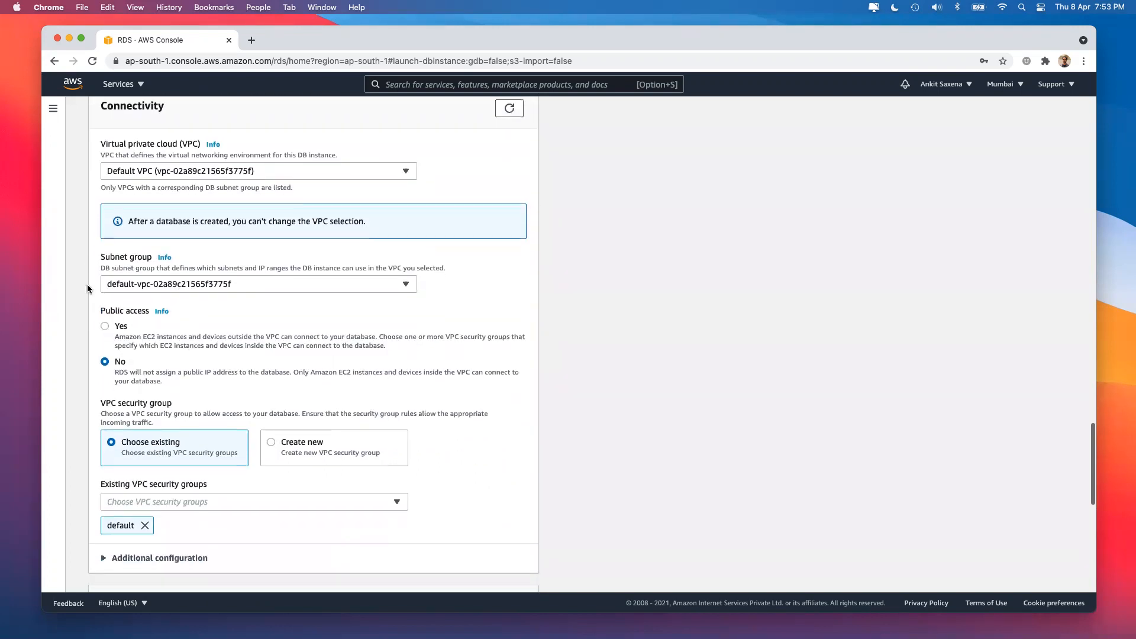
Set Public access to Yes after toggling it between Yes and No.
left_click(107, 326)
left_click(105, 362)
left_click(103, 327)
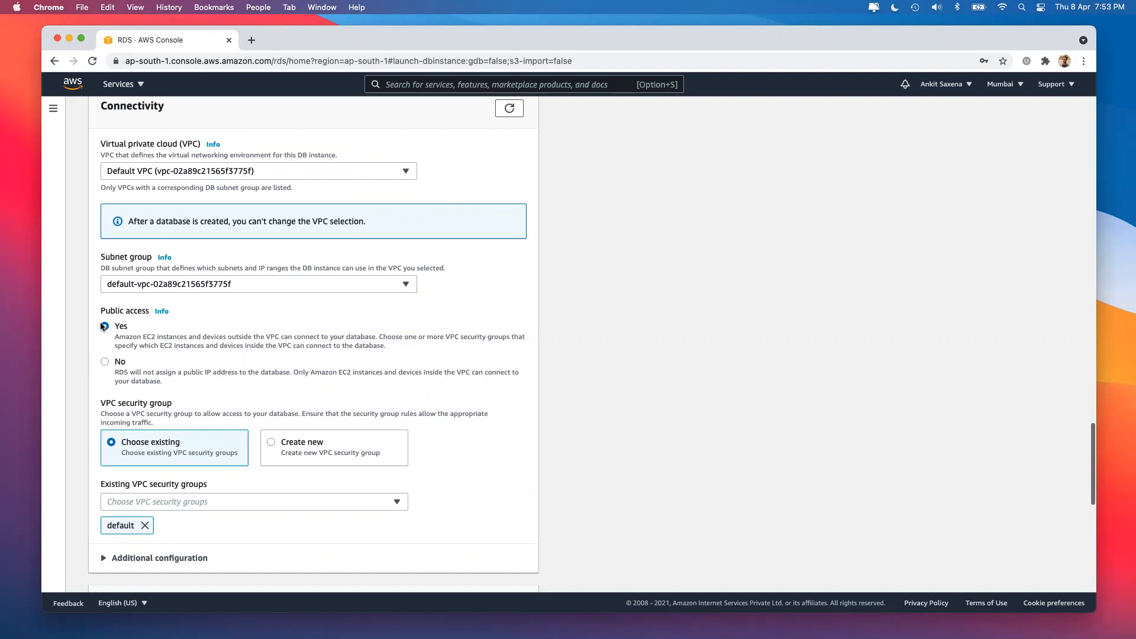
left_click(117, 364)
left_click(104, 327)
scroll(413, 398, "down", 2)
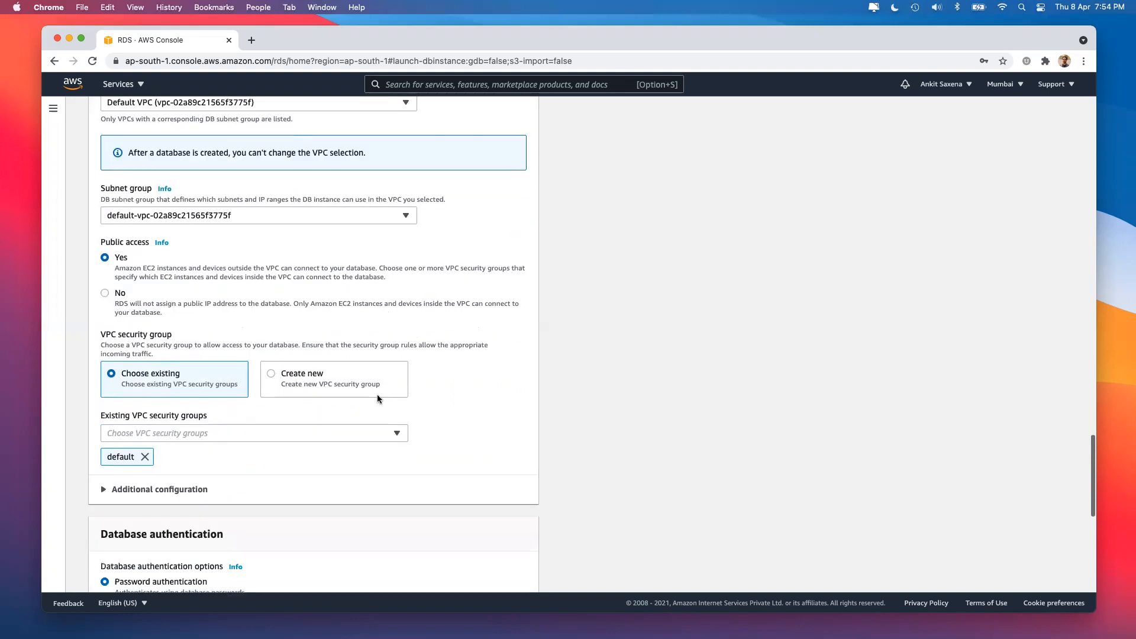
Check the existing VPC security groups list, leaving 'default' selected.
left_click(216, 434)
scroll(236, 279, "down", 1)
scroll(238, 278, "down", 5)
left_click(665, 406)
Expand Connectivity's Additional configuration and highlight the 3306 database port.
scroll(313, 444, "down", 3)
left_click(181, 355)
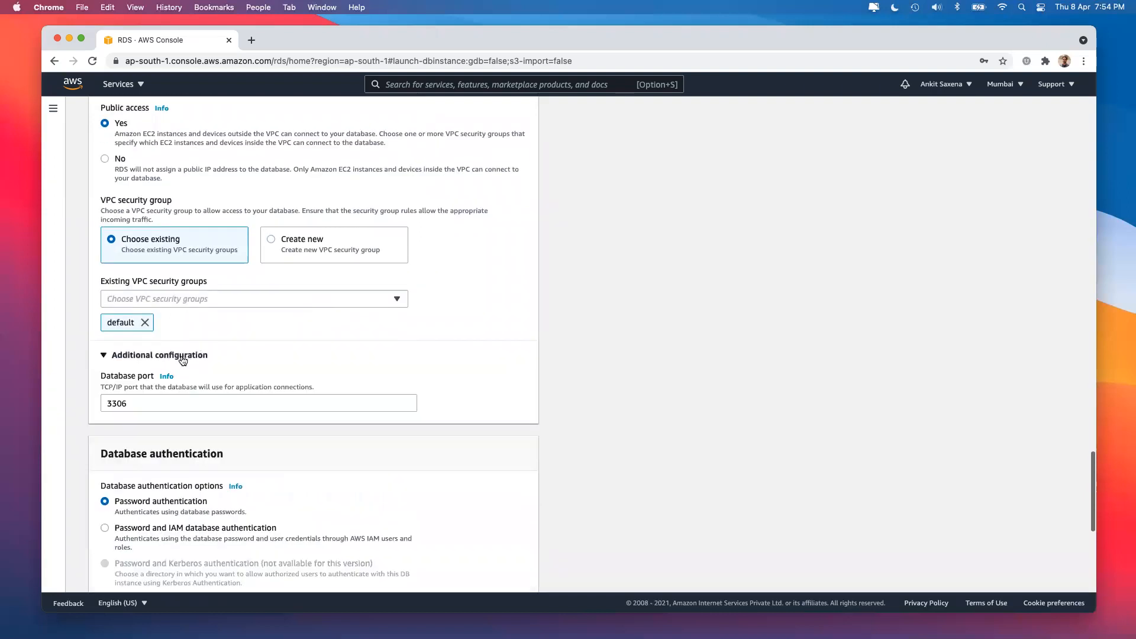
scroll(181, 356, "down", 2)
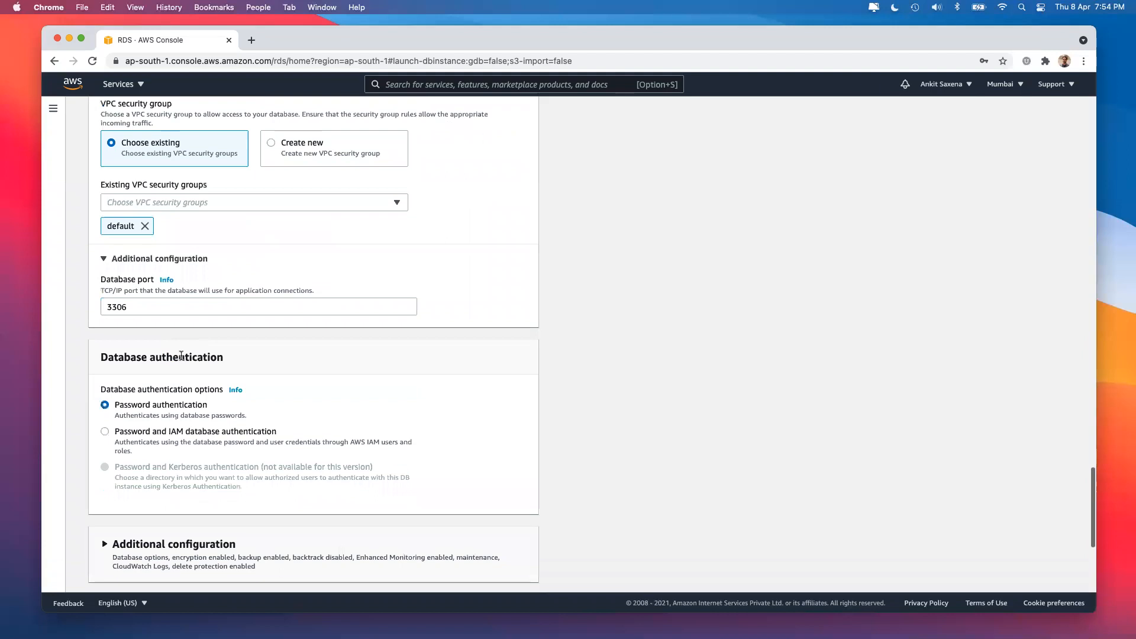
left_click(178, 306)
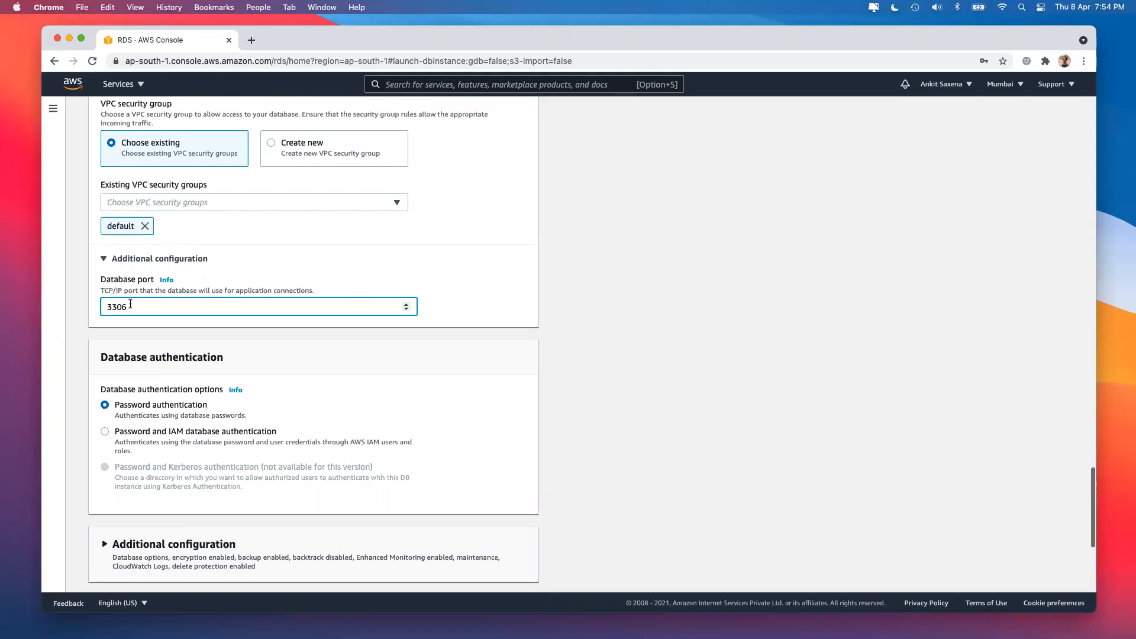
left_click_drag(131, 304, 73, 311)
Review the master username and master password entries.
left_click(127, 304)
scroll(166, 312, "up", 15)
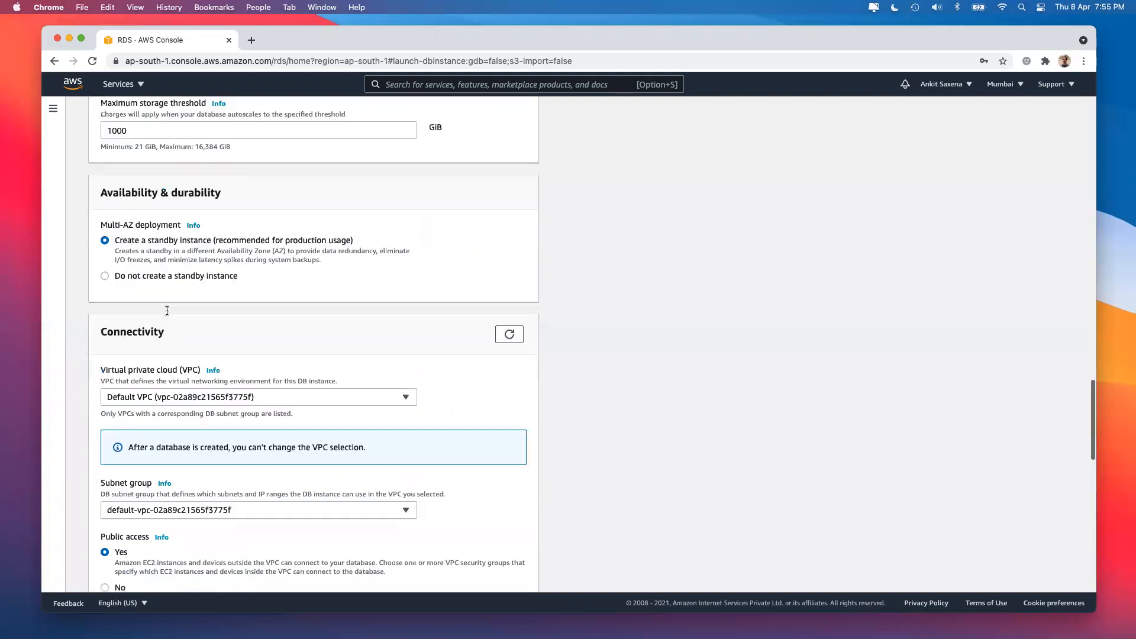
scroll(155, 338, "up", 4)
left_click(140, 379)
left_click(159, 466)
scroll(353, 490, "down", 15)
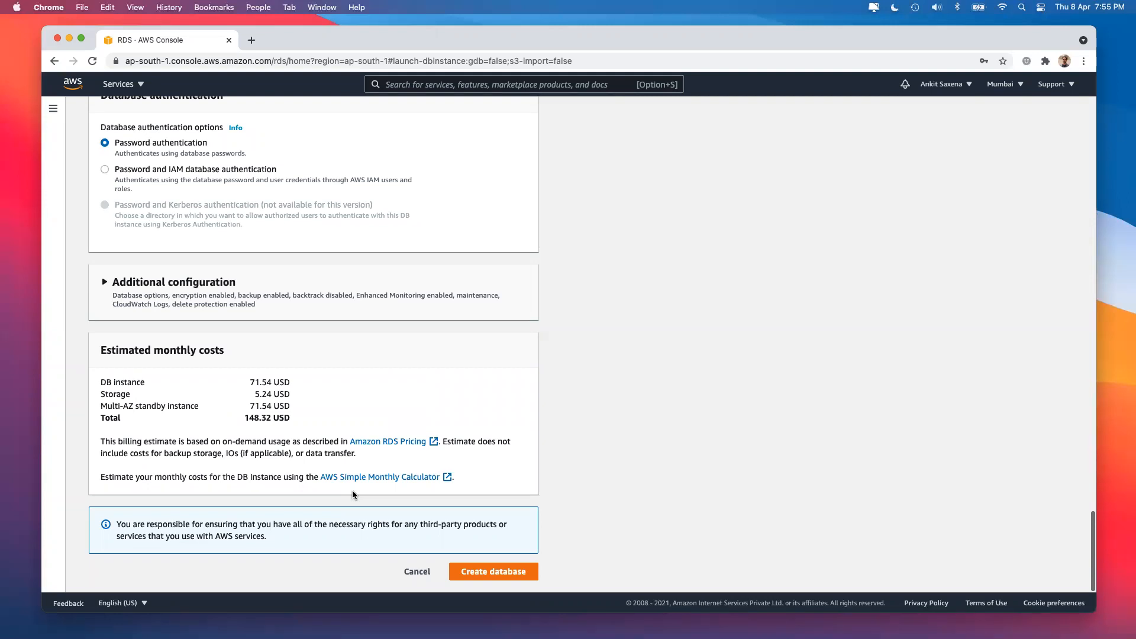
scroll(385, 383, "up", 5)
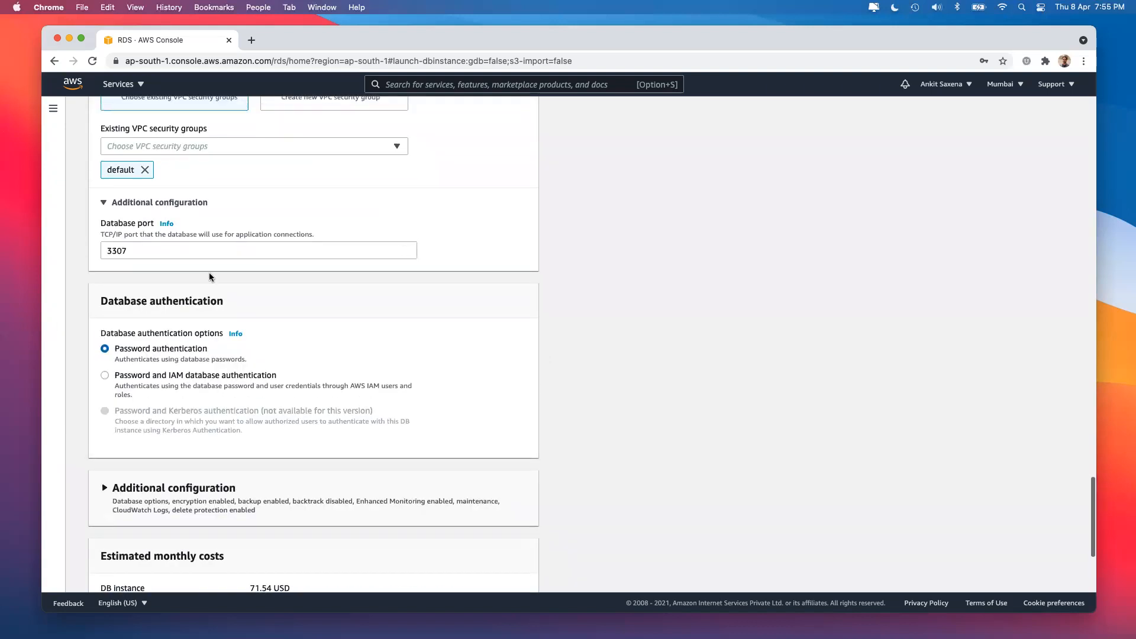
Retype the database port's last digit so it reads 3306.
left_click(183, 250)
key("BackSpace")
type("6")
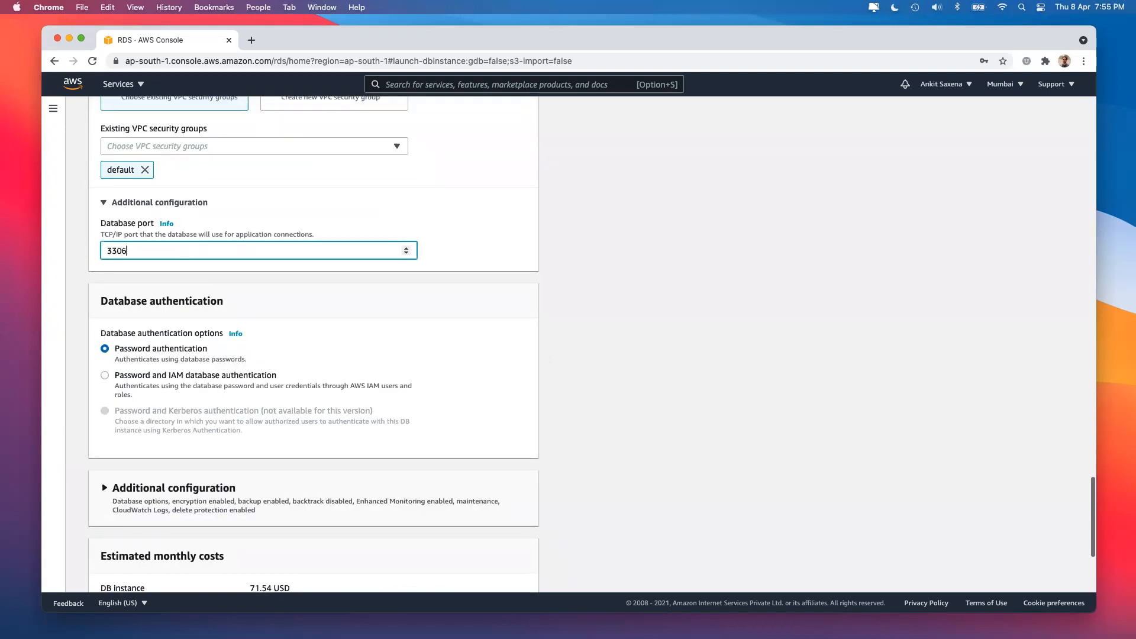
left_click(256, 319)
scroll(245, 310, "down", 2)
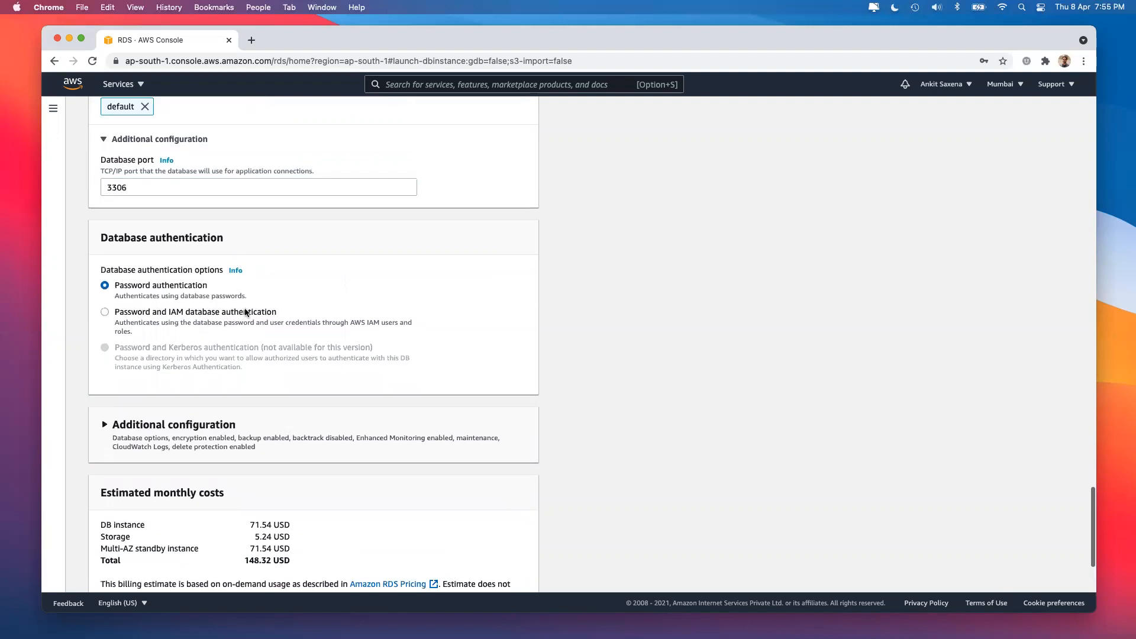
Try Password and IAM authentication, then revert to Password authentication.
left_click(191, 317)
left_click(145, 289)
left_click_drag(116, 286, 239, 298)
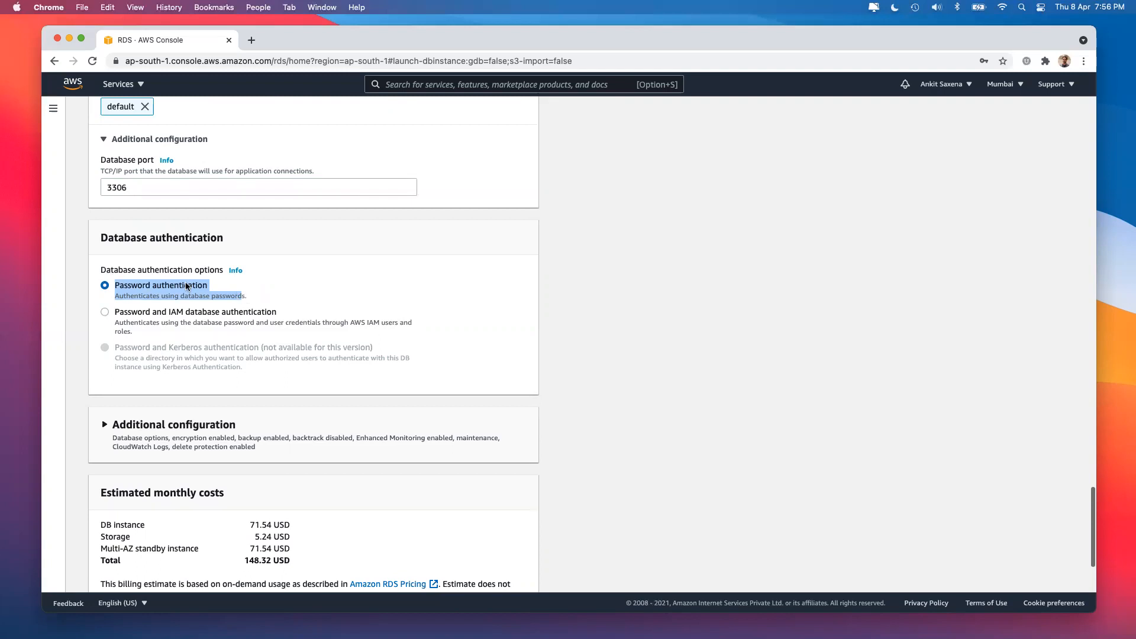
scroll(187, 353, "down", 2)
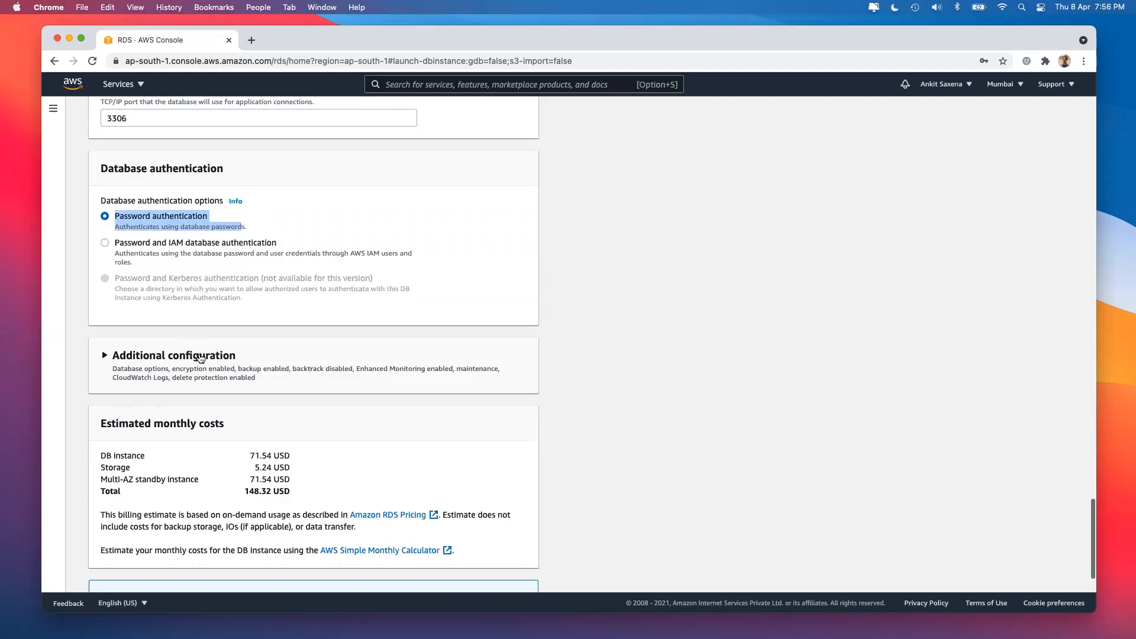
Expand Additional configuration and enter 'employee' as the initial database name.
left_click(237, 361)
scroll(270, 408, "down", 2)
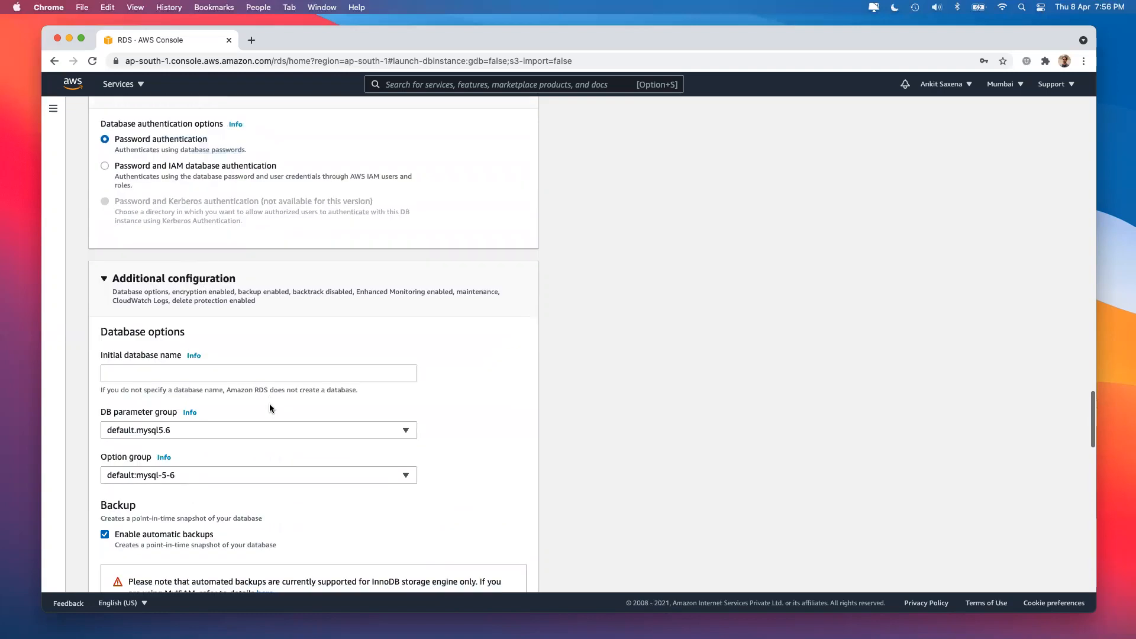
scroll(214, 302, "down", 2)
left_click(213, 304)
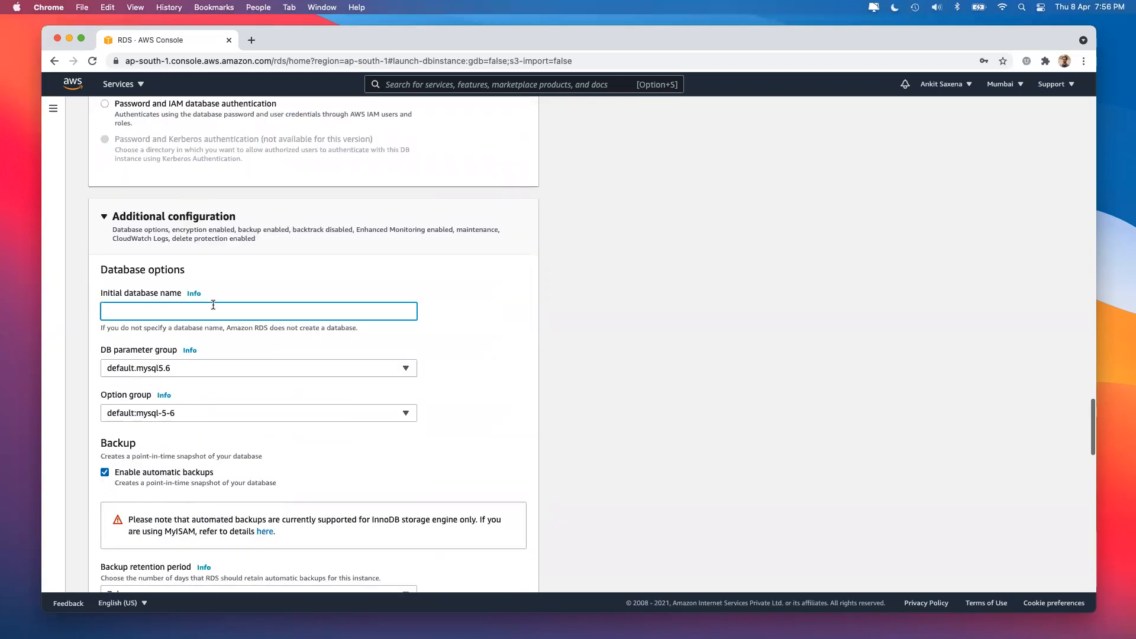
type("employee")
Keep default.mysql5.6 as the DB parameter group.
scroll(293, 364, "down", 2)
left_click(168, 303)
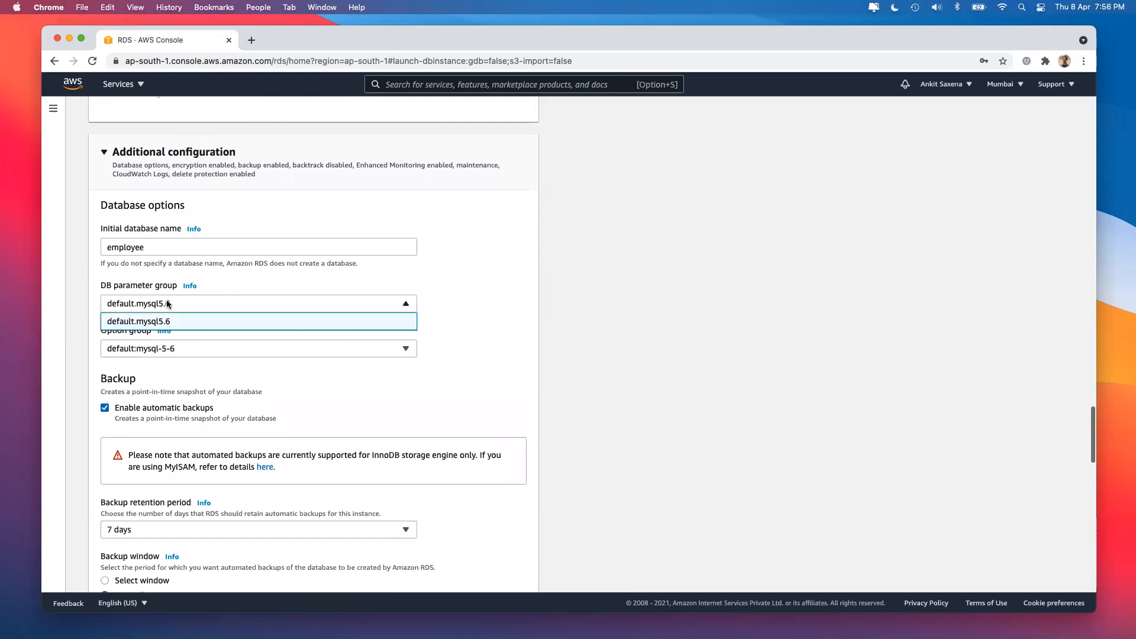
left_click(171, 325)
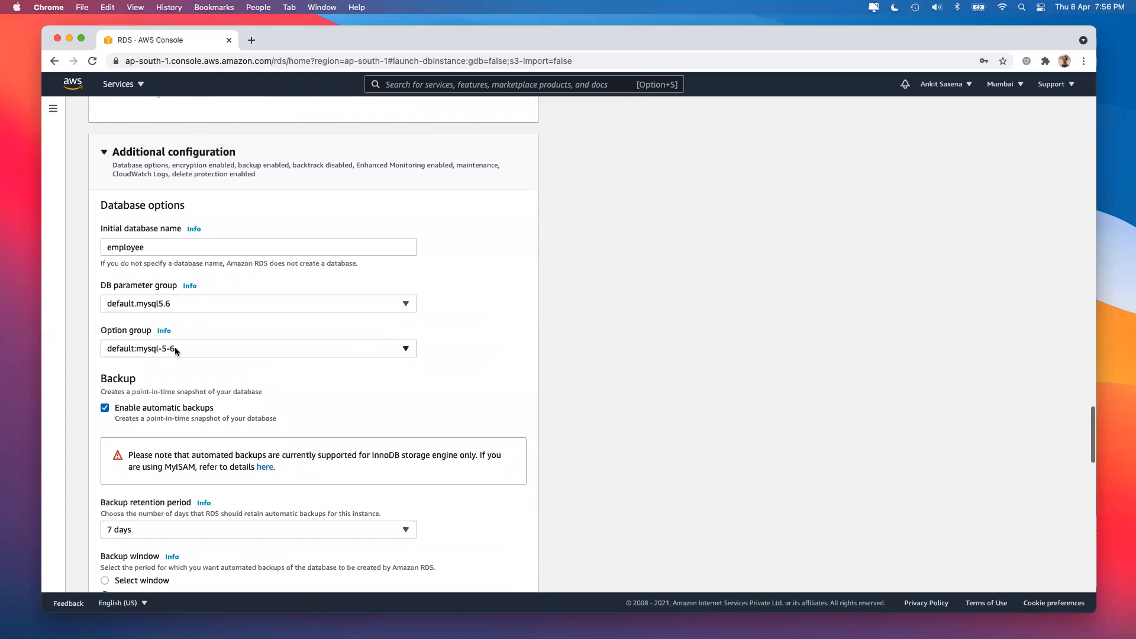
scroll(294, 408, "down", 1)
scroll(293, 403, "up", 20)
scroll(293, 394, "down", 5)
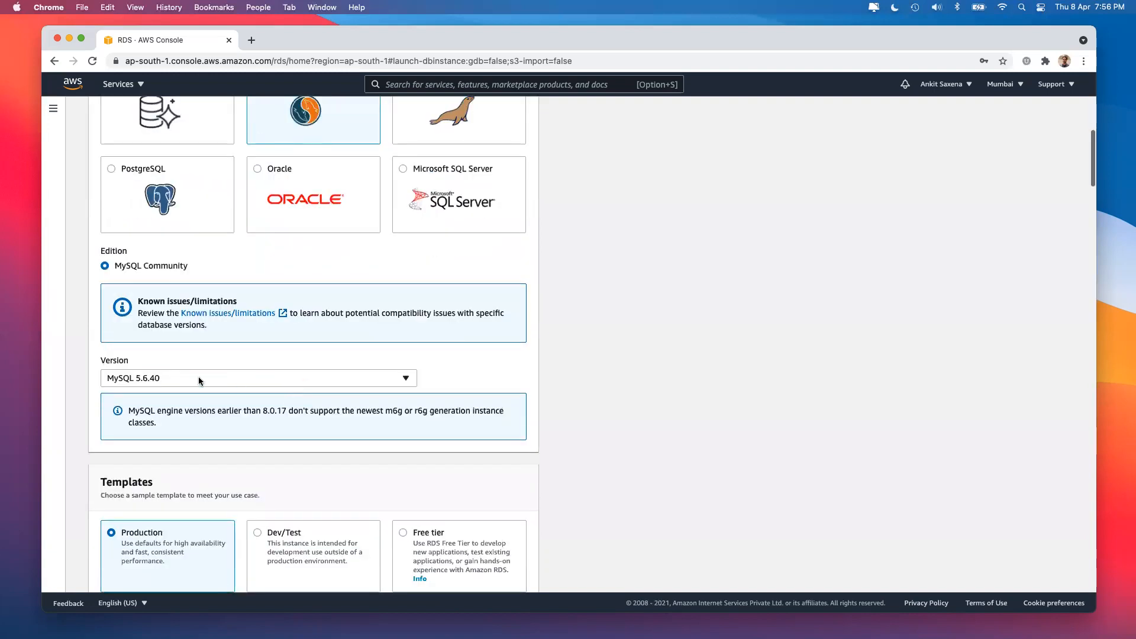
scroll(214, 474, "down", 20)
scroll(214, 474, "down", 10)
scroll(215, 474, "down", 5)
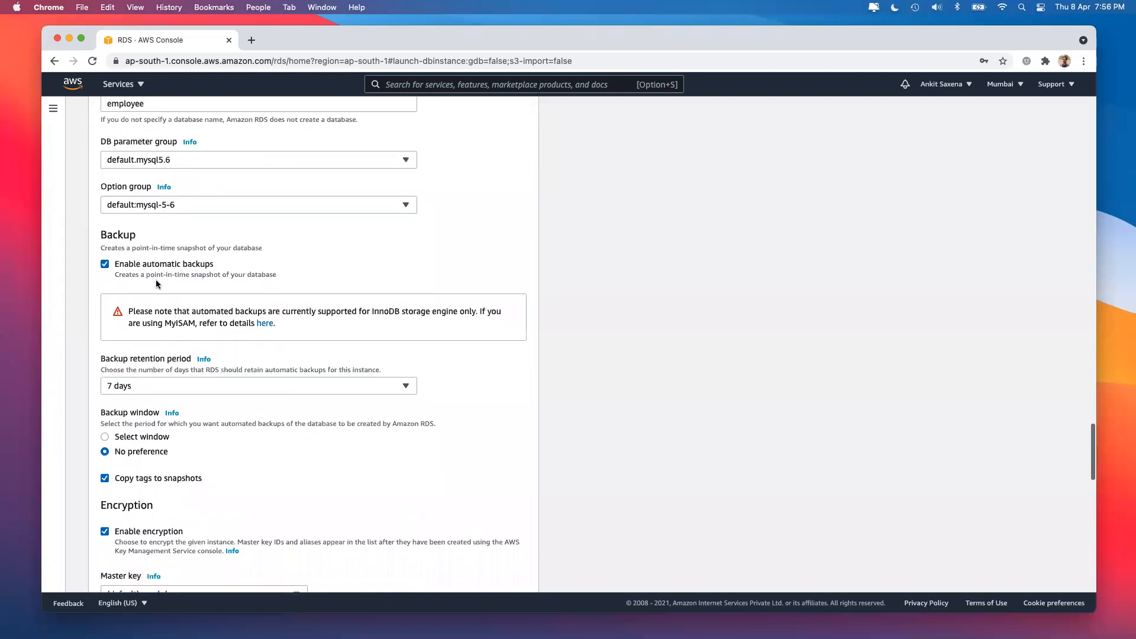
left_click(145, 271)
left_click(134, 271)
left_click(172, 391)
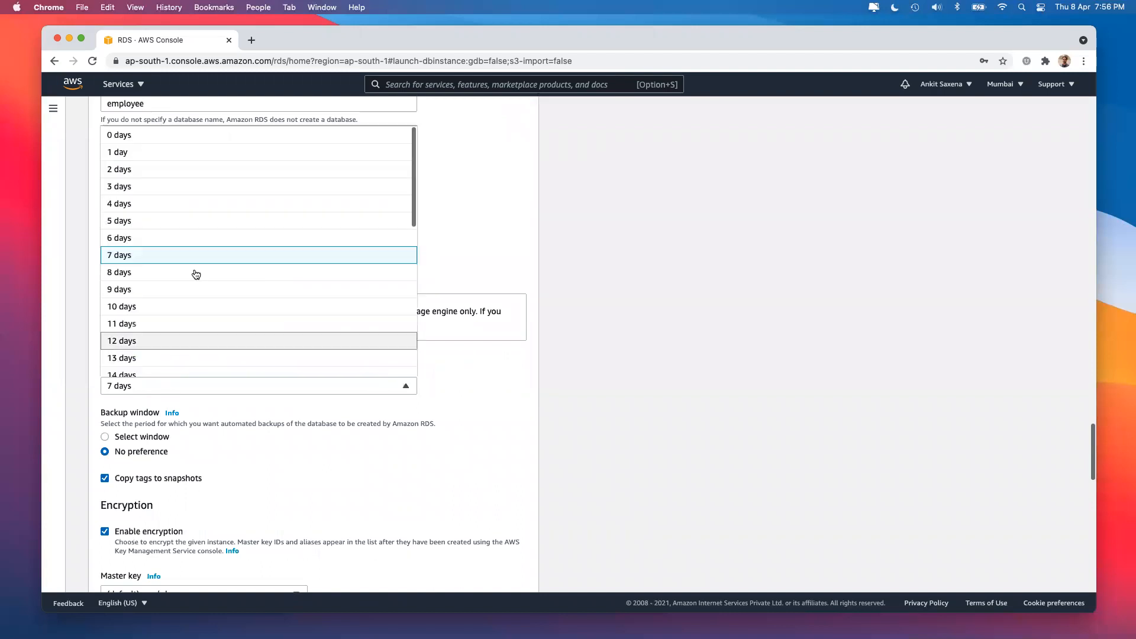
scroll(193, 269, "up", 7)
scroll(512, 415, "down", 4)
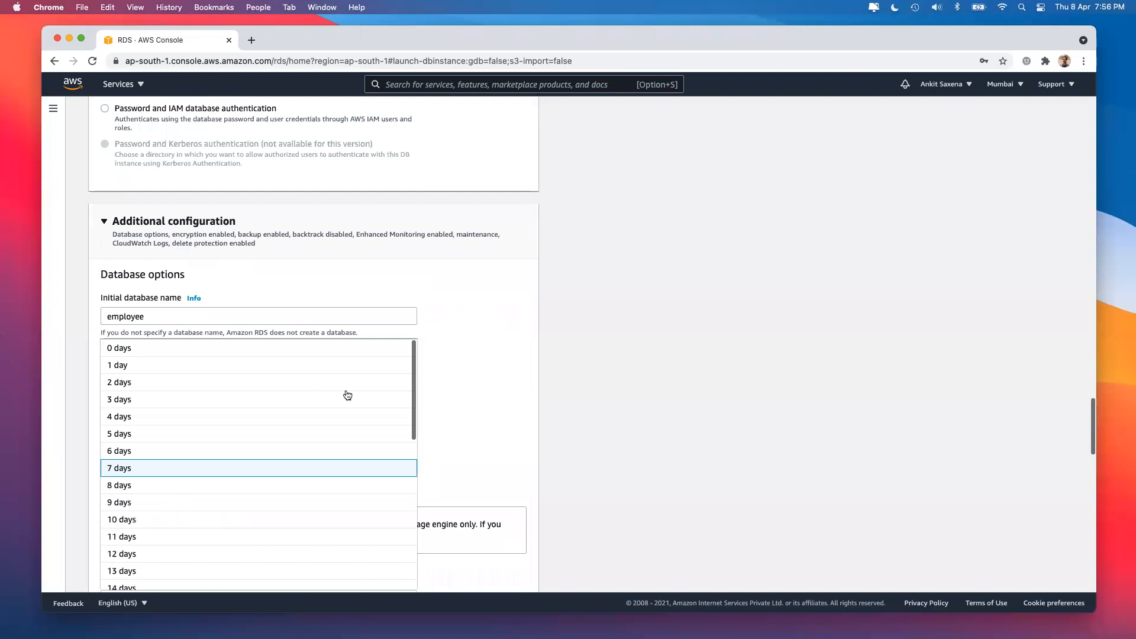
scroll(152, 401, "down", 10)
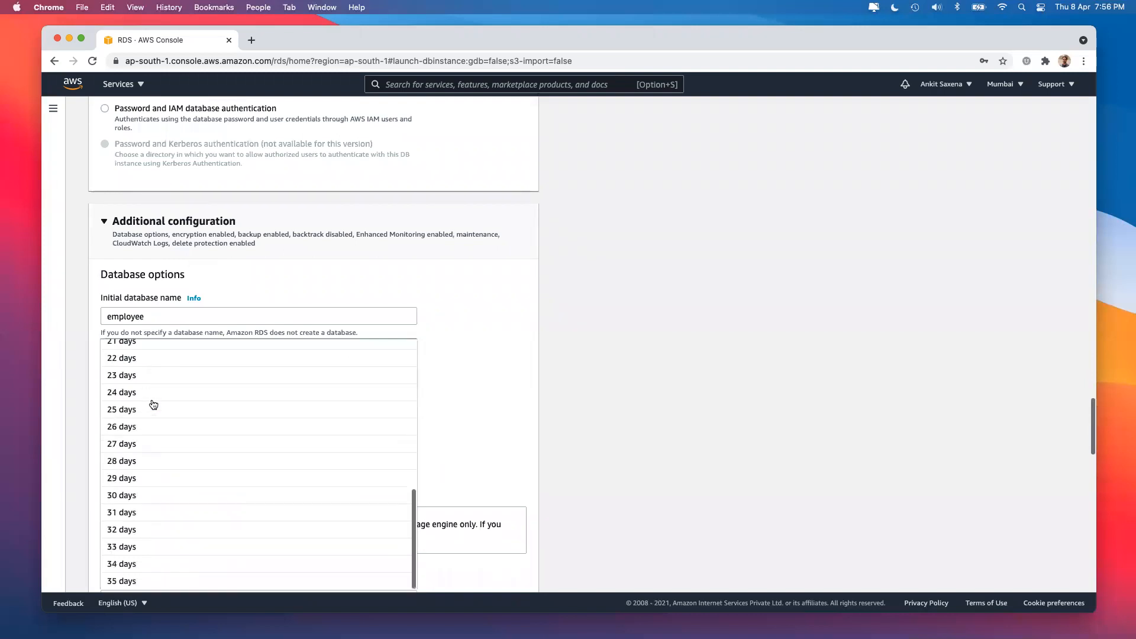
left_click(606, 437)
scroll(606, 436, "down", 2)
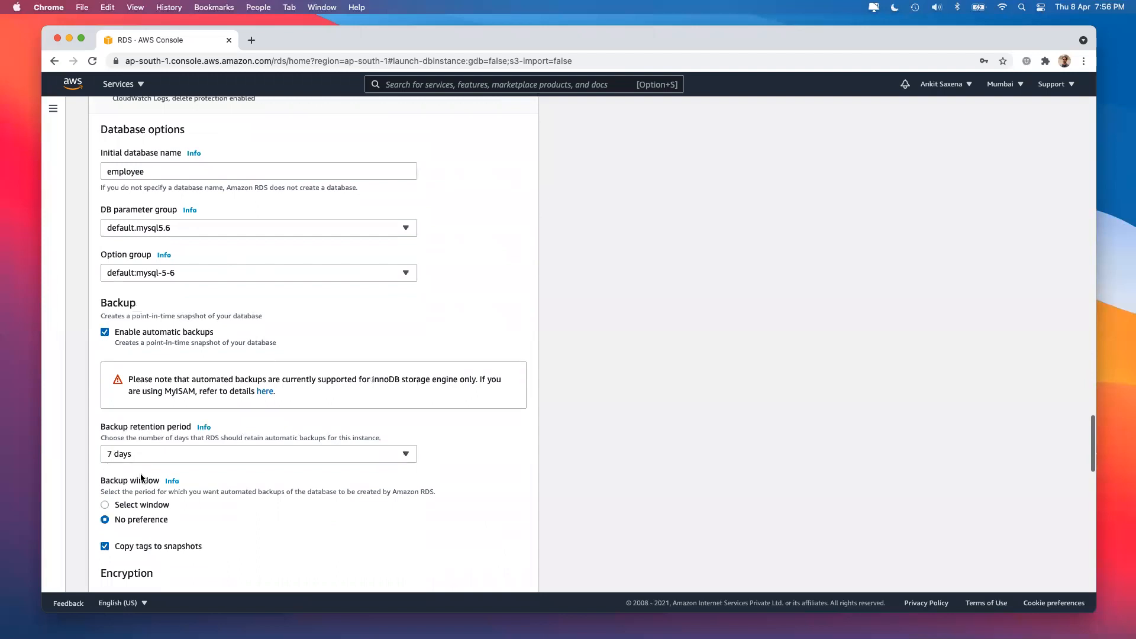
scroll(206, 490, "down", 3)
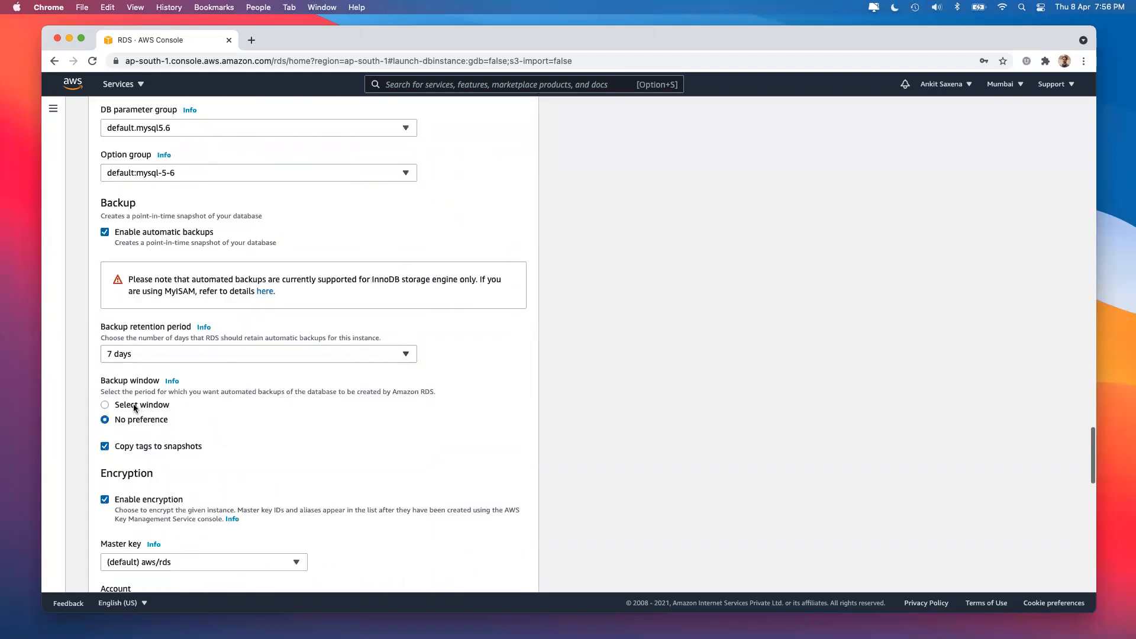
Choose Select window for backups and set the start time to hour 18, minute 30.
left_click(135, 406)
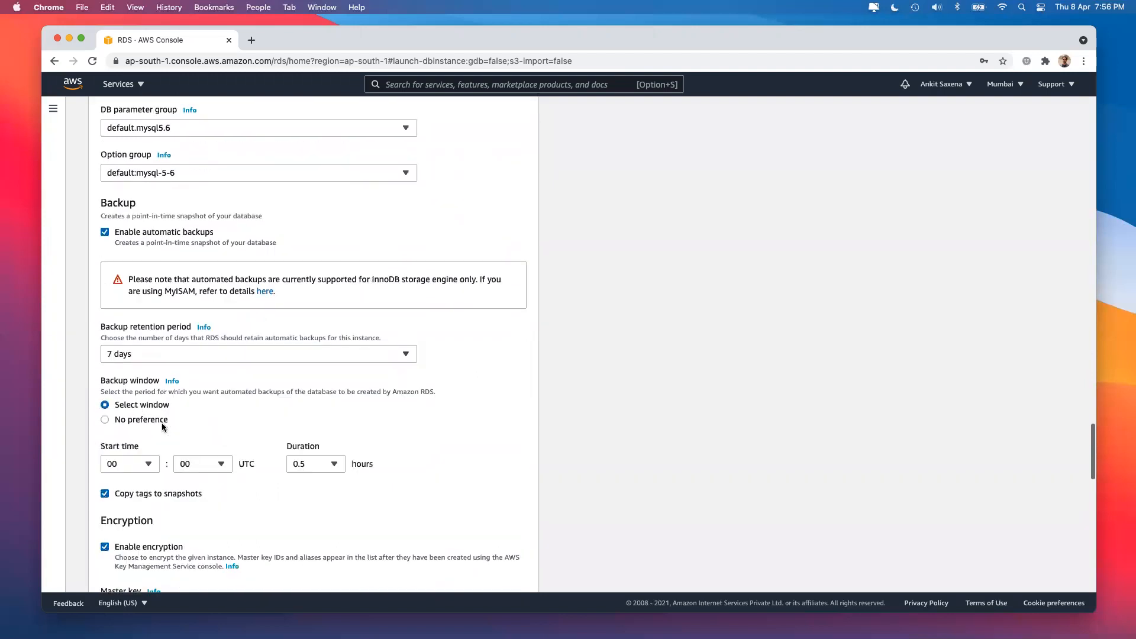
scroll(169, 426, "down", 1)
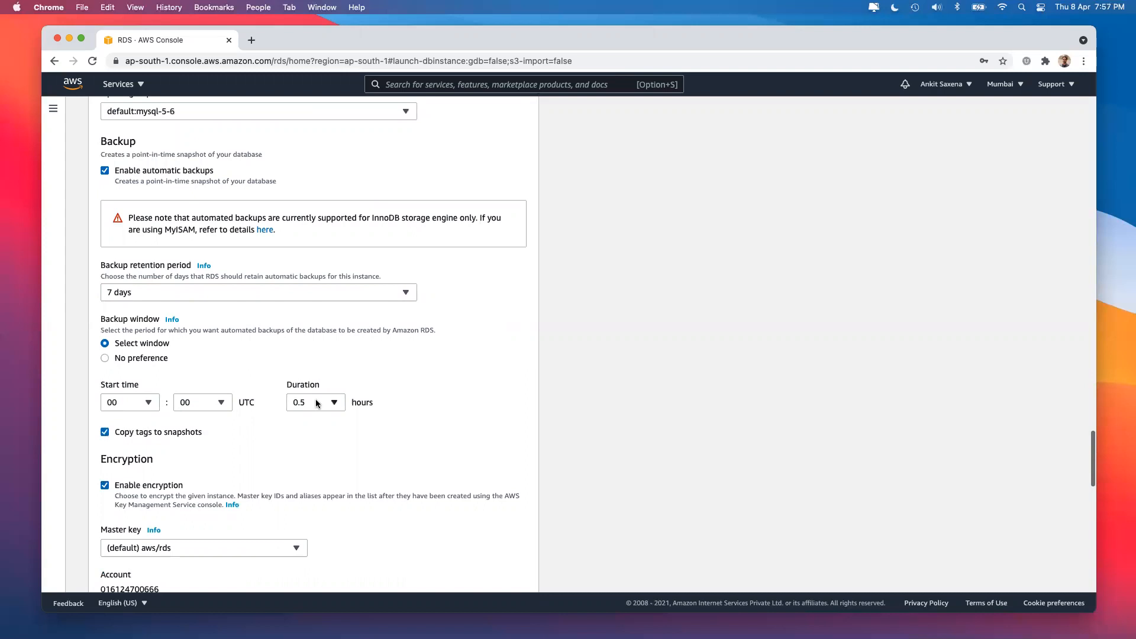
double_click(243, 401)
left_click(138, 407)
scroll(128, 347, "down", 3)
left_click(126, 362)
left_click(201, 402)
scroll(206, 343, "down", 3)
scroll(207, 343, "down", 3)
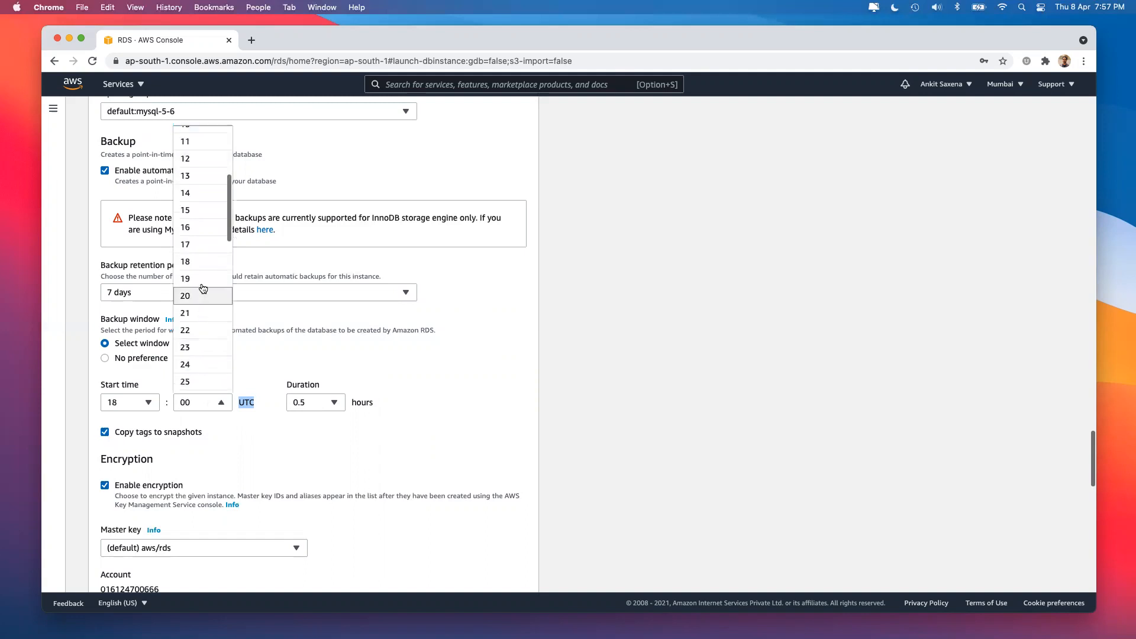
left_click(204, 338)
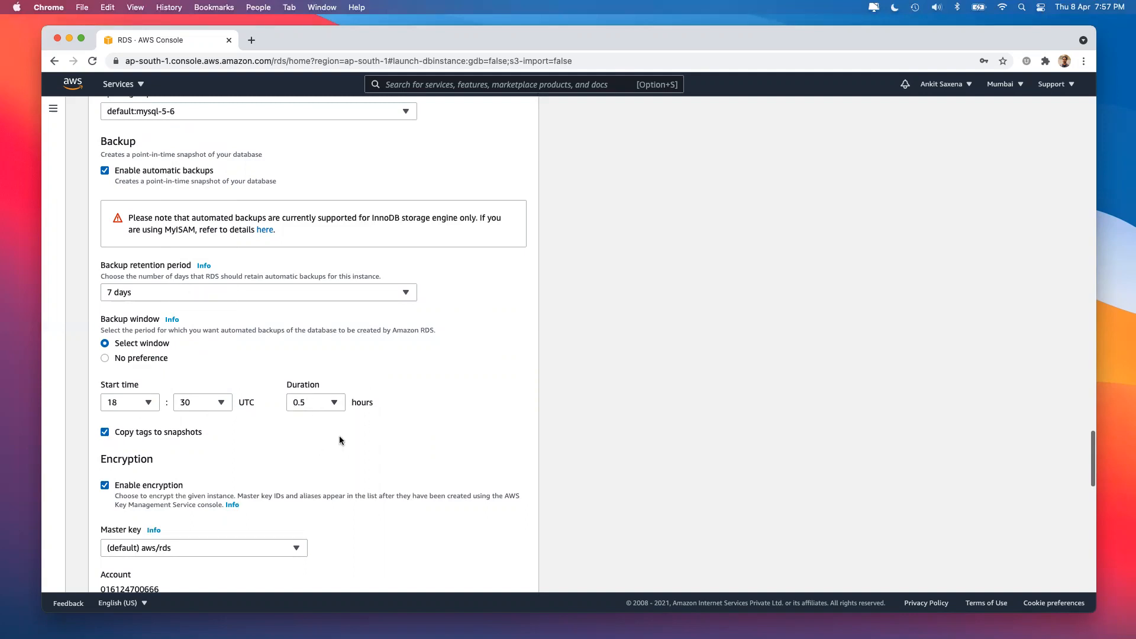
scroll(339, 435, "down", 3)
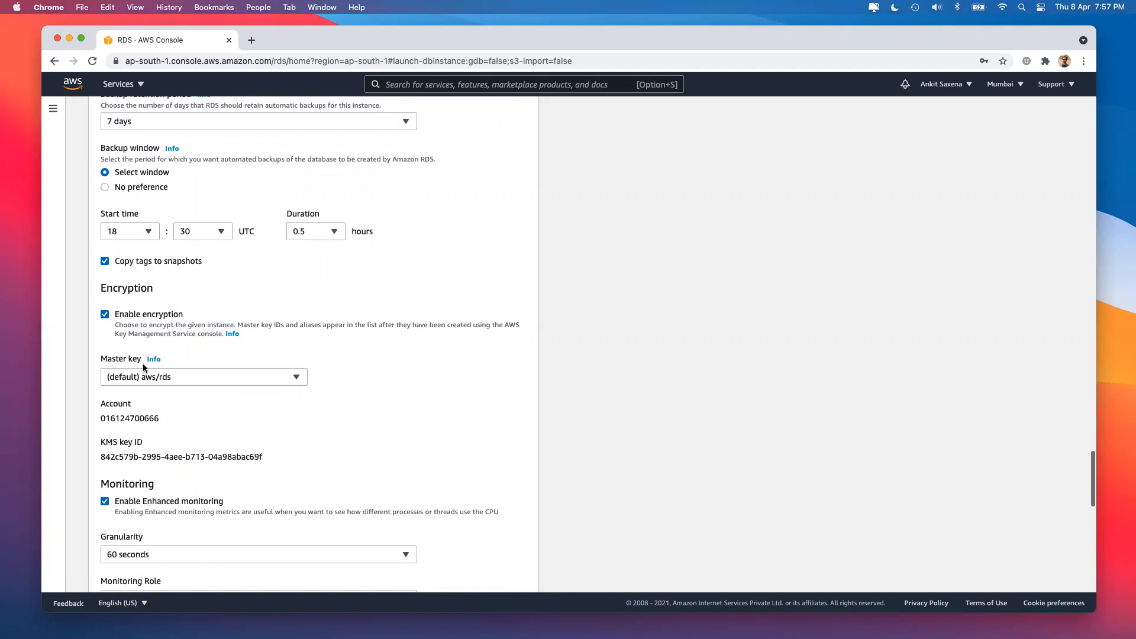
left_click(201, 377)
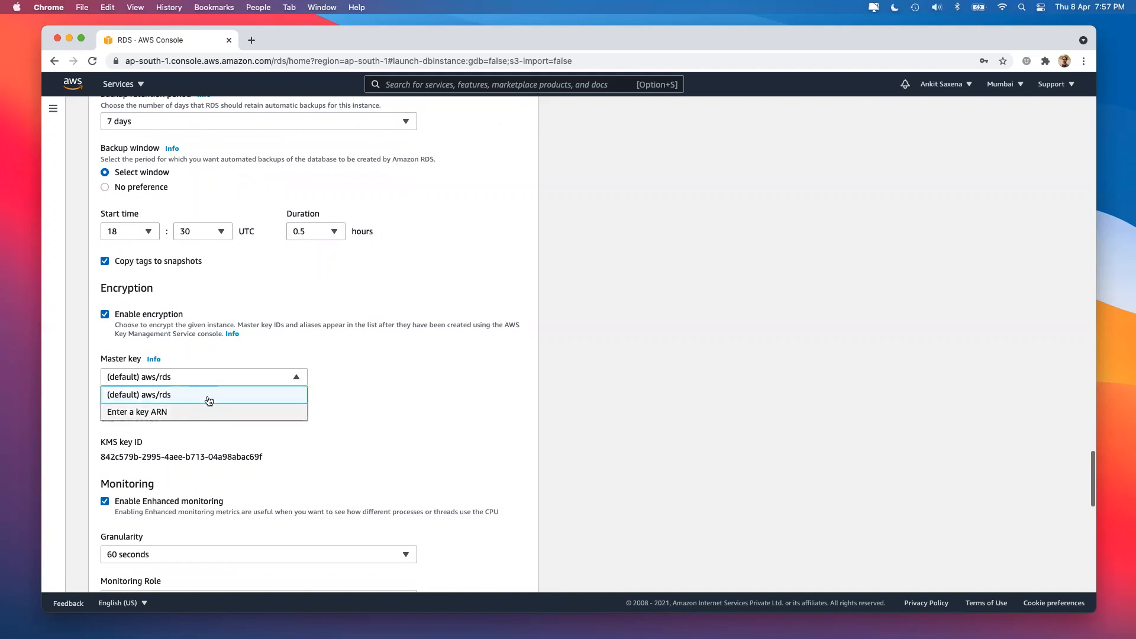
left_click(206, 398)
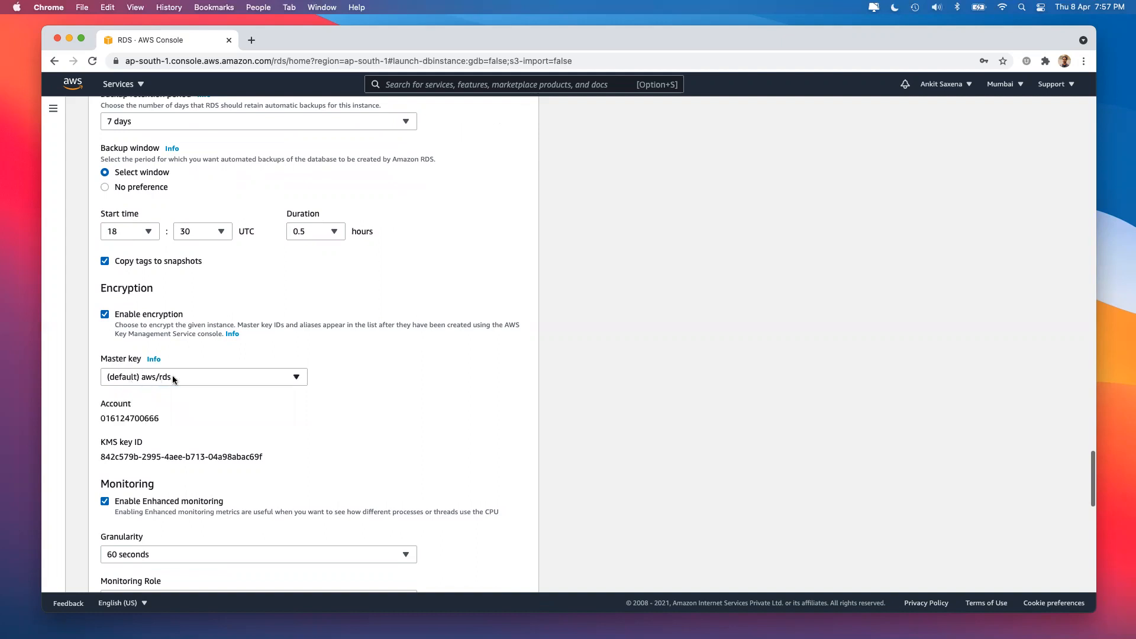
scroll(172, 377, "down", 4)
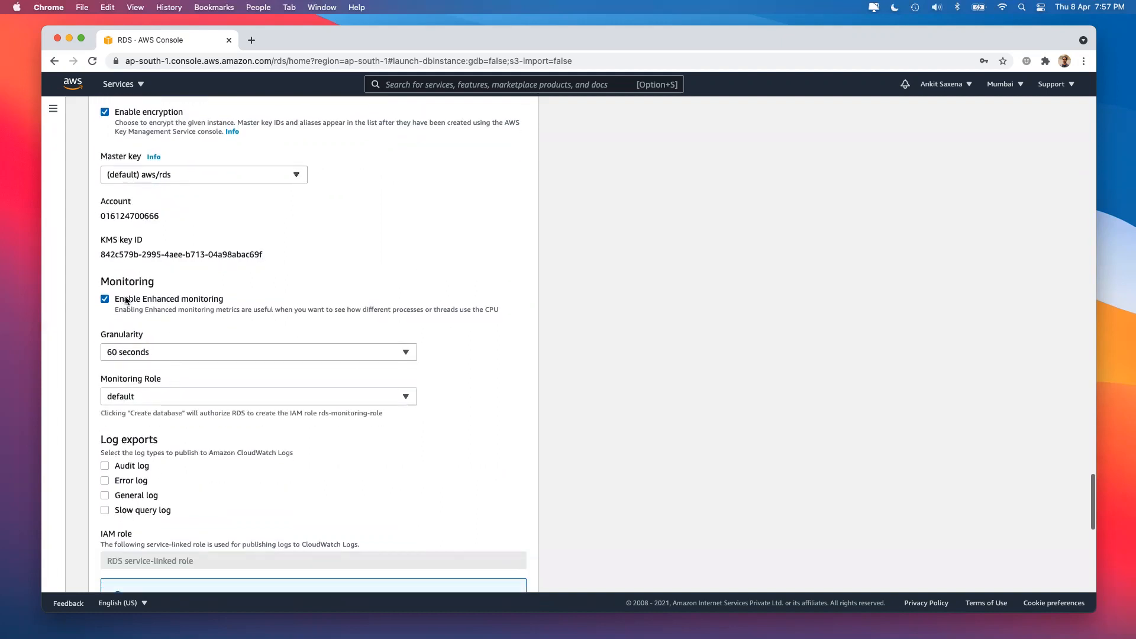
left_click(131, 303)
left_click(132, 303)
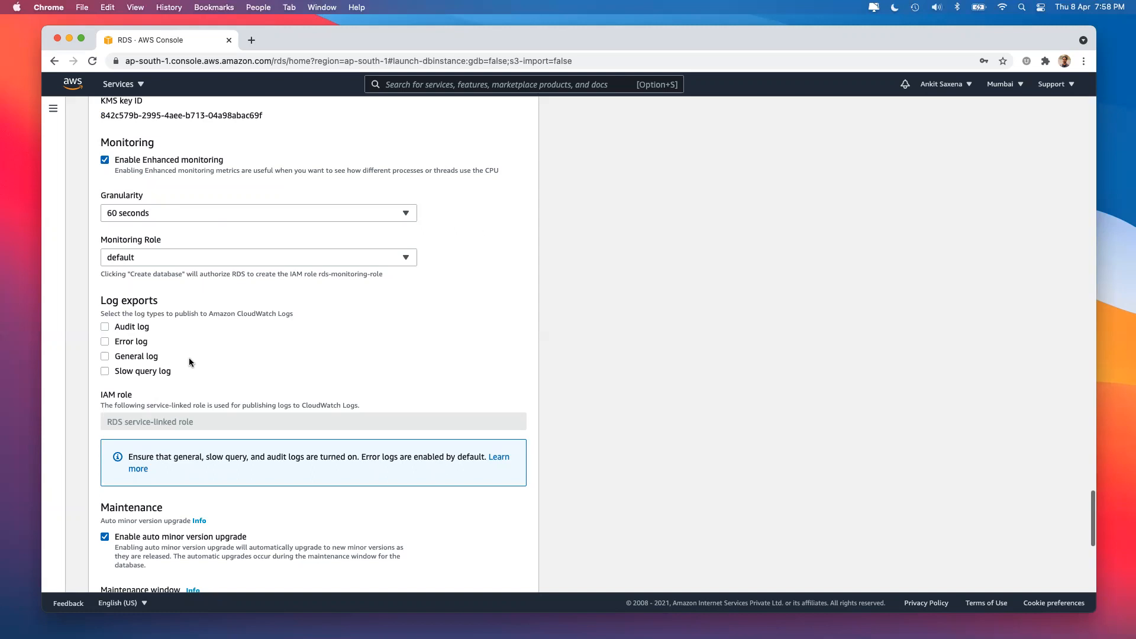
scroll(189, 358, "down", 5)
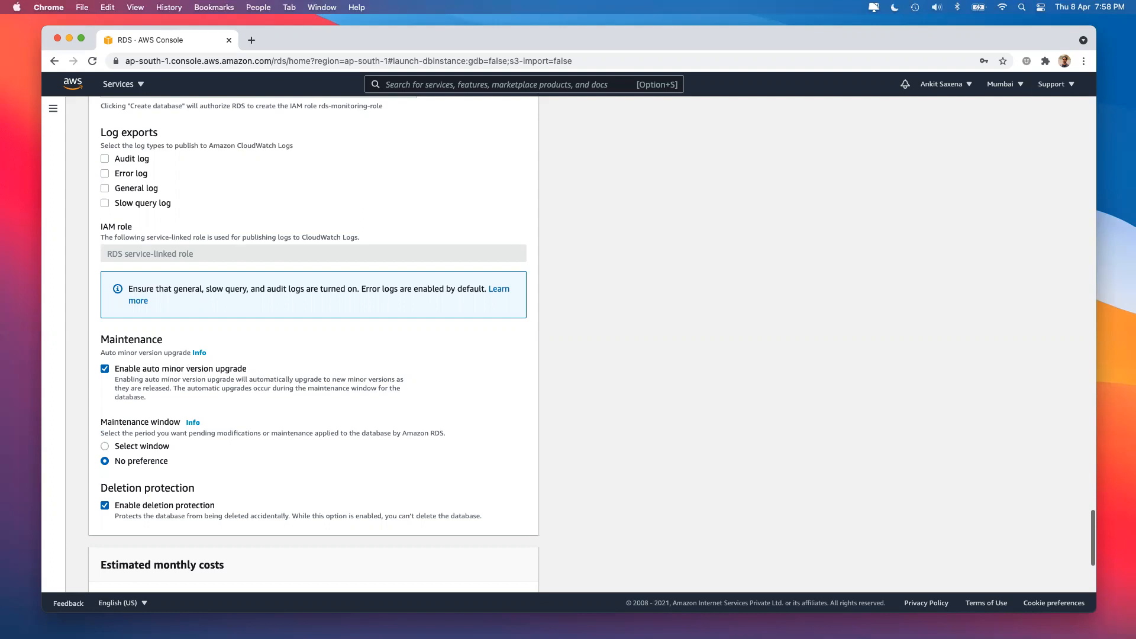
left_click(120, 367)
left_click(129, 369)
scroll(122, 381, "down", 2)
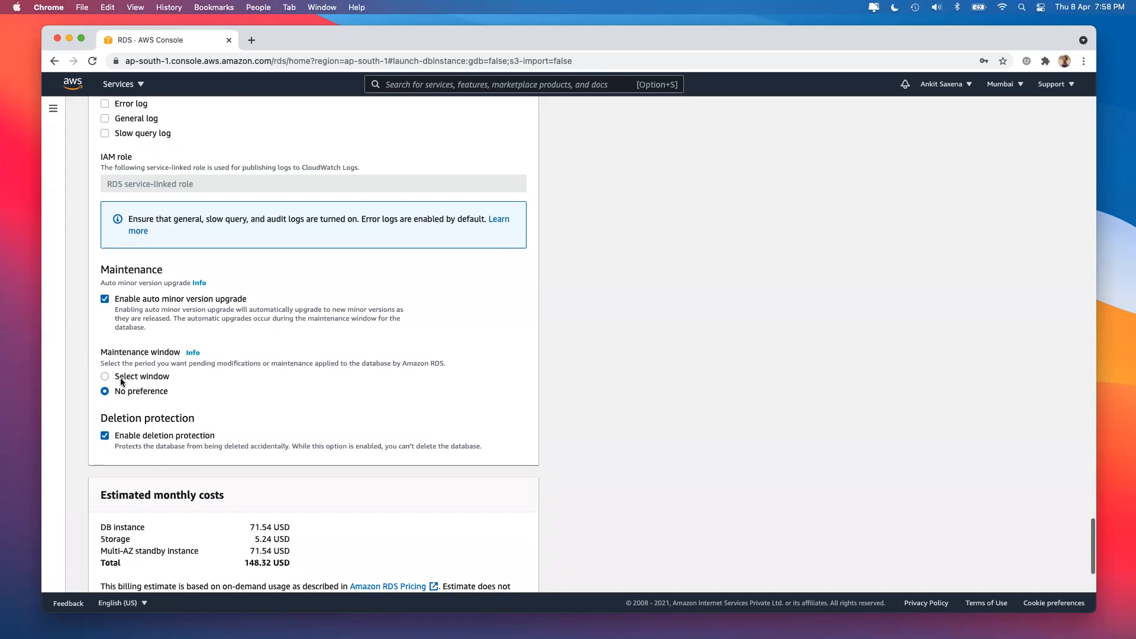
left_click(130, 376)
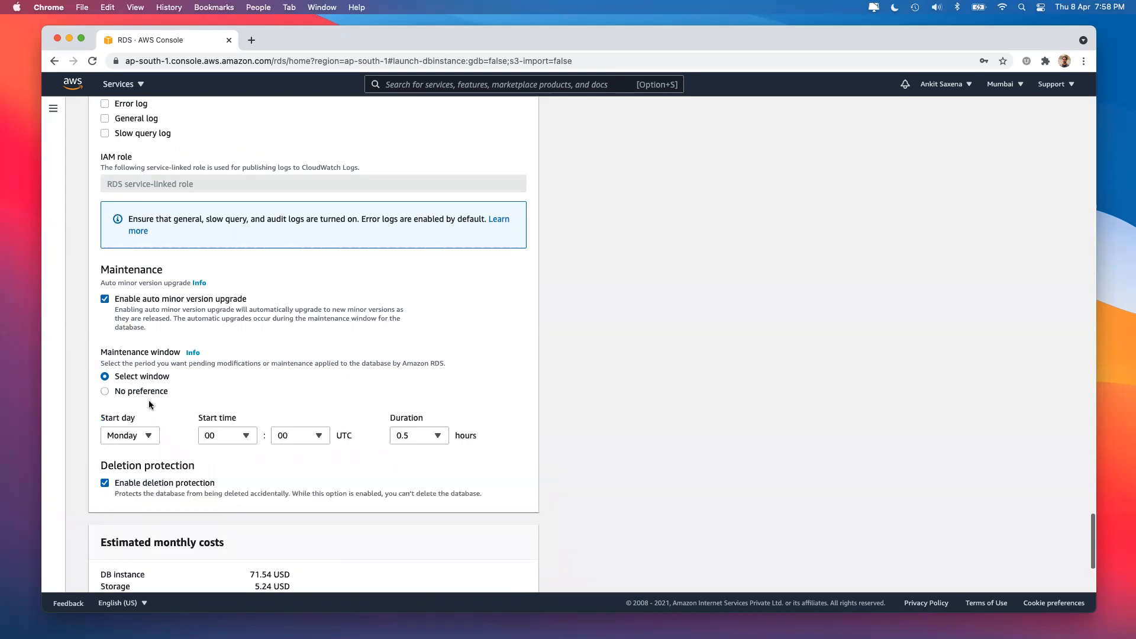
scroll(148, 400, "down", 2)
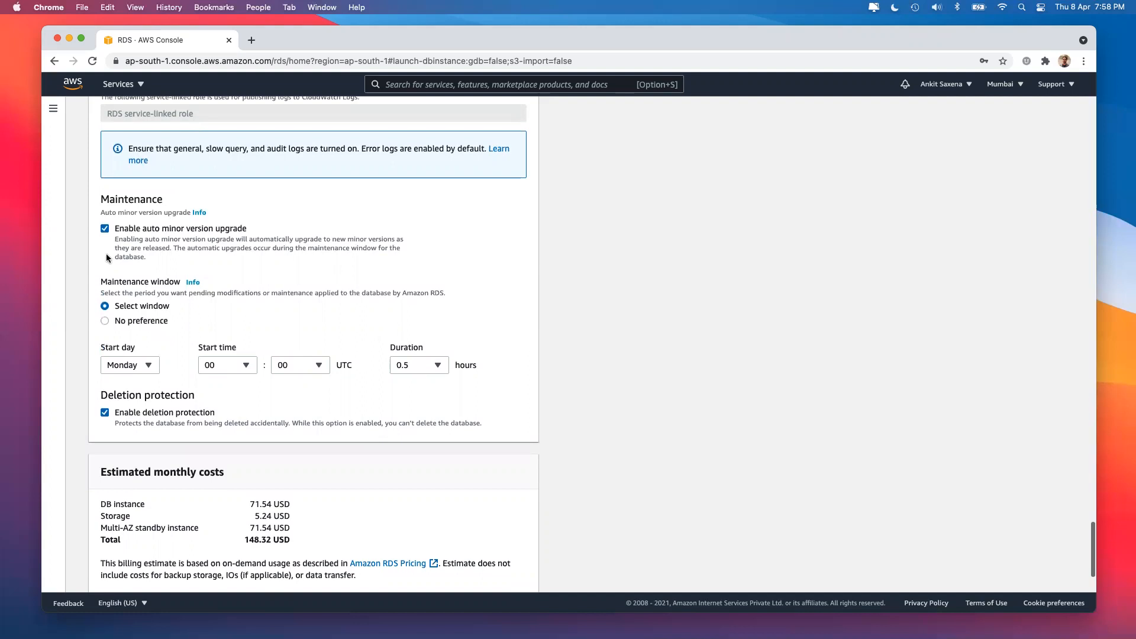
left_click(142, 323)
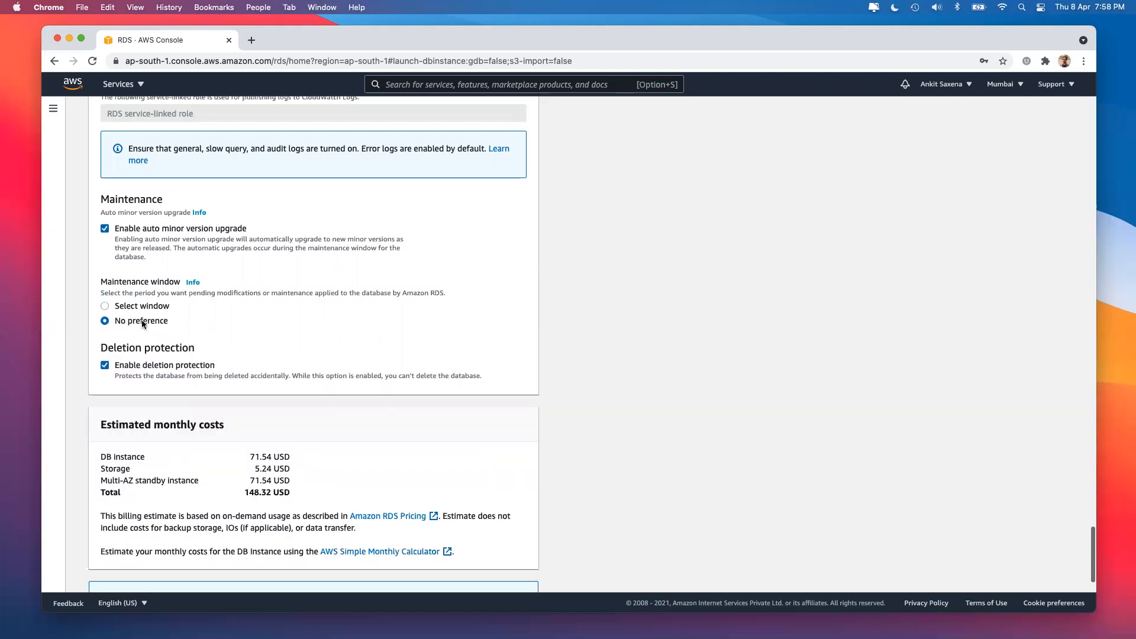
scroll(135, 331, "down", 1)
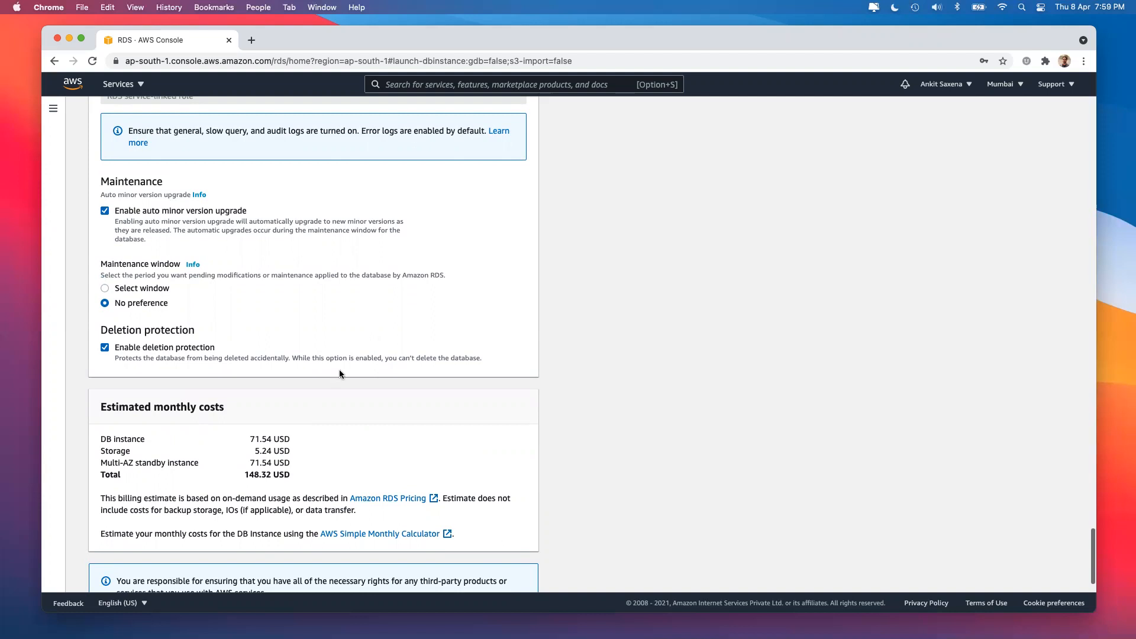
scroll(340, 373, "down", 2)
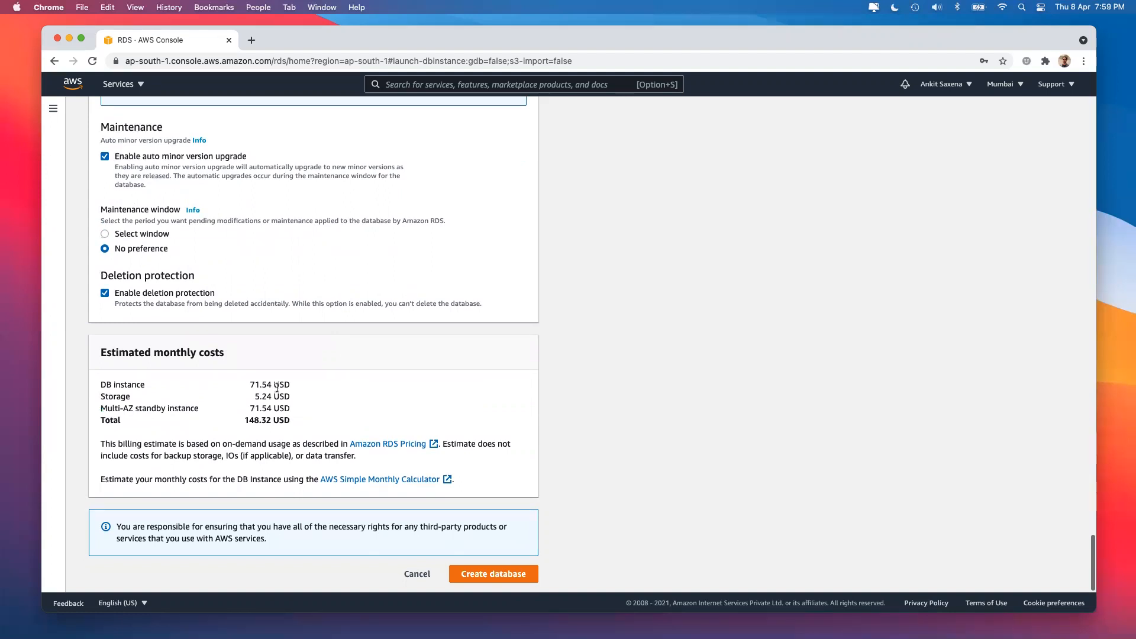
left_click_drag(242, 422, 280, 418)
left_click(287, 418)
scroll(281, 318, "up", 15)
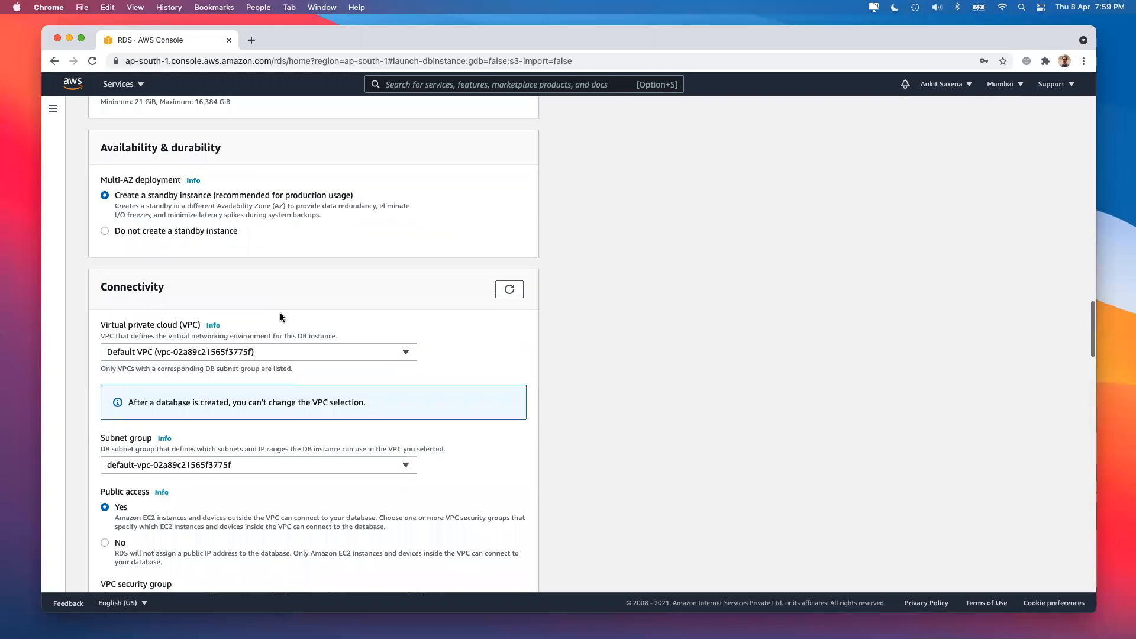
scroll(280, 318, "up", 4)
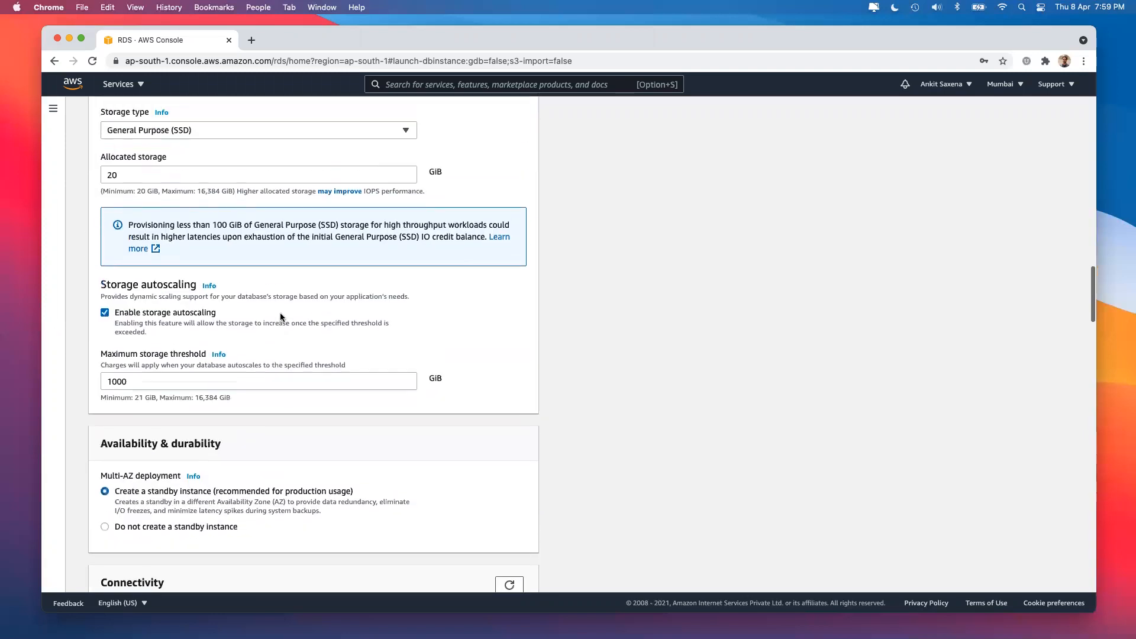
scroll(280, 317, "up", 9)
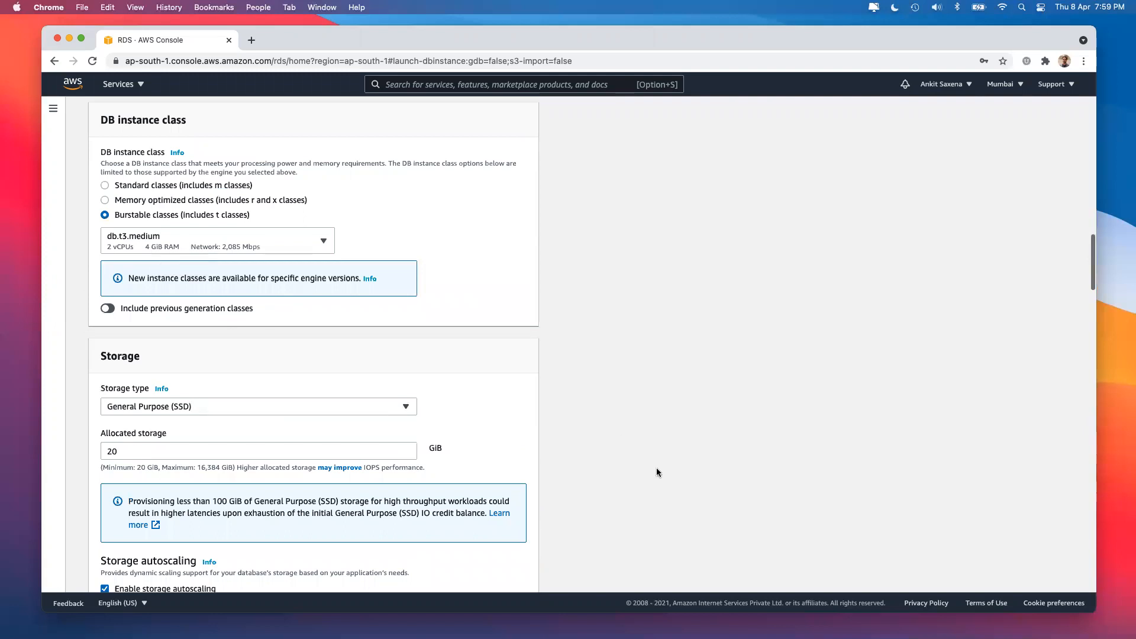
scroll(657, 471, "down", 20)
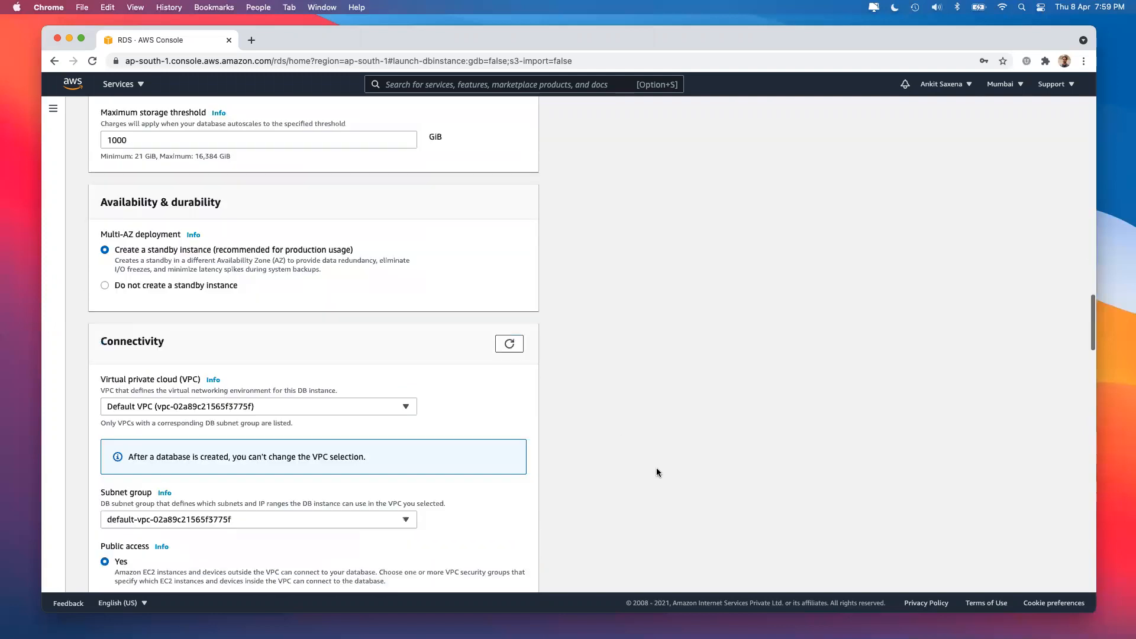
scroll(656, 472, "down", 15)
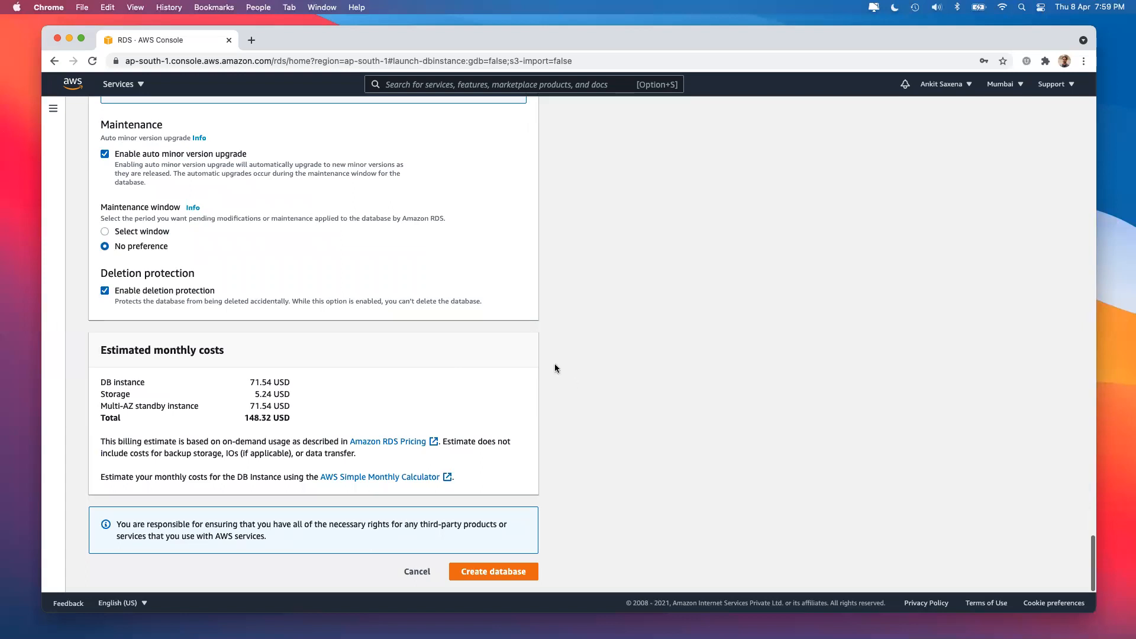
scroll(555, 368, "up", 15)
scroll(555, 368, "up", 6)
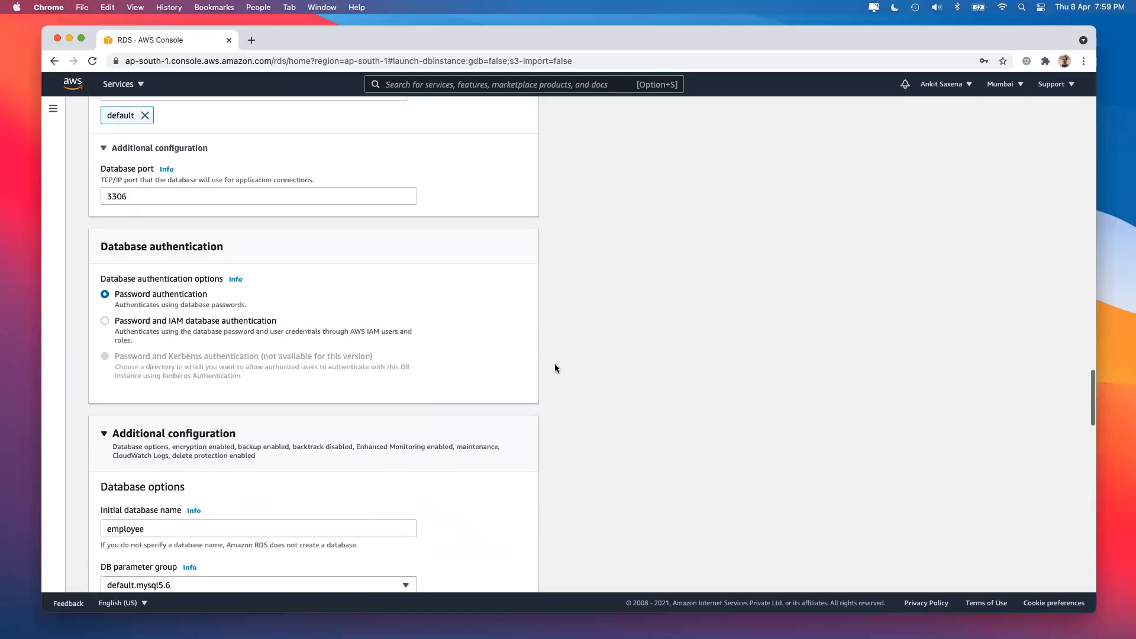
scroll(272, 348, "up", 4)
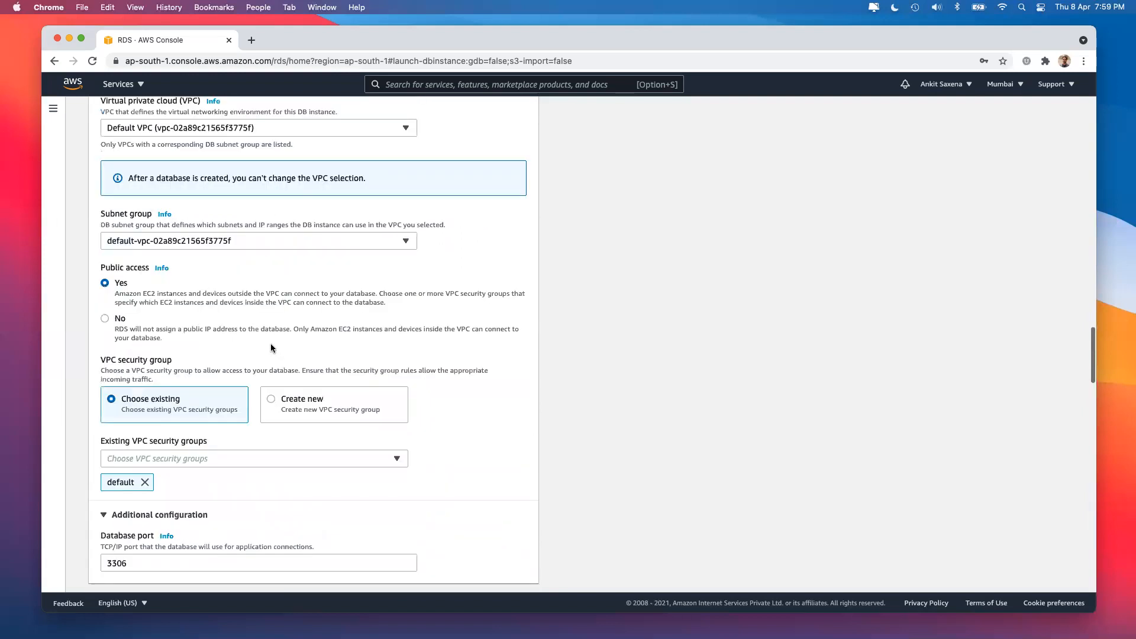
scroll(271, 347, "down", 12)
scroll(161, 308, "down", 3)
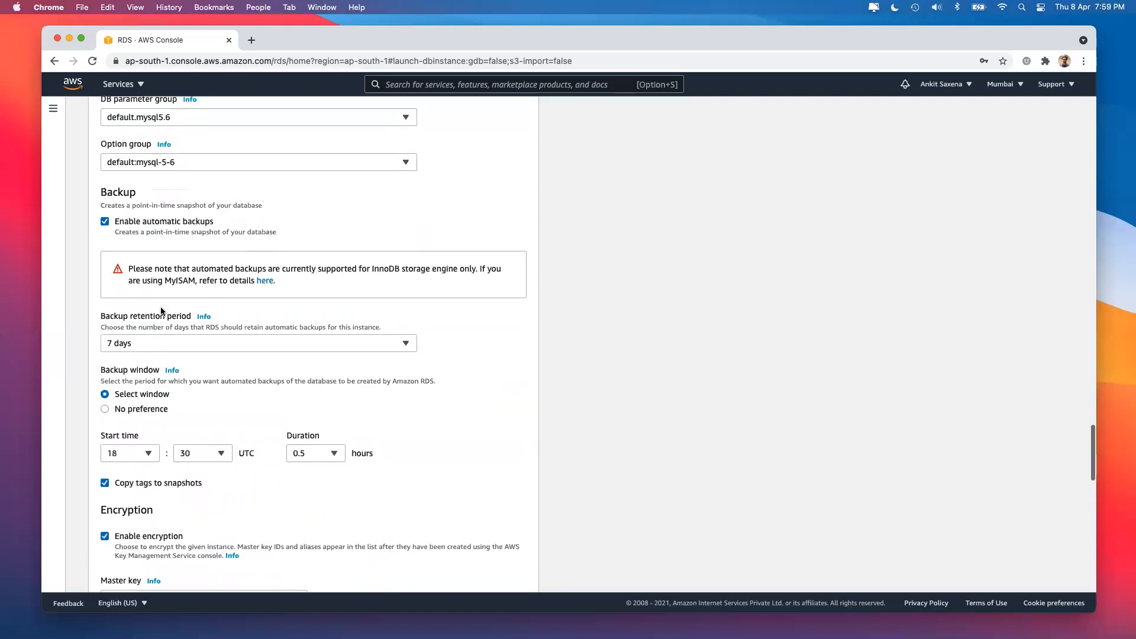
scroll(161, 309, "up", 15)
left_click(127, 458)
type("0")
scroll(594, 446, "down", 20)
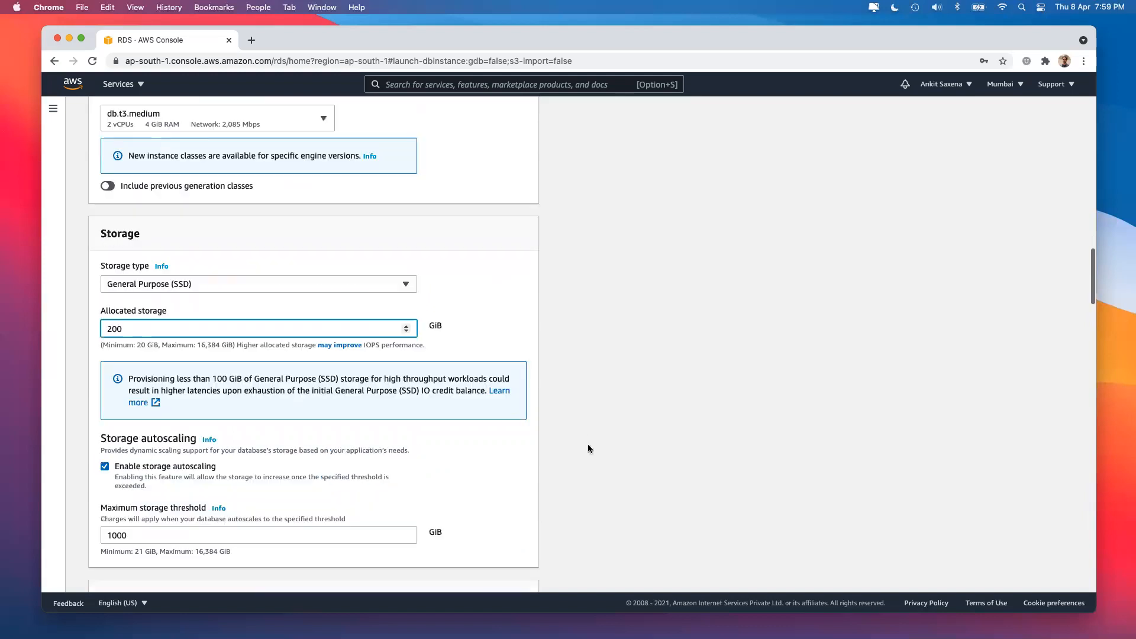
left_click_drag(244, 418, 260, 393)
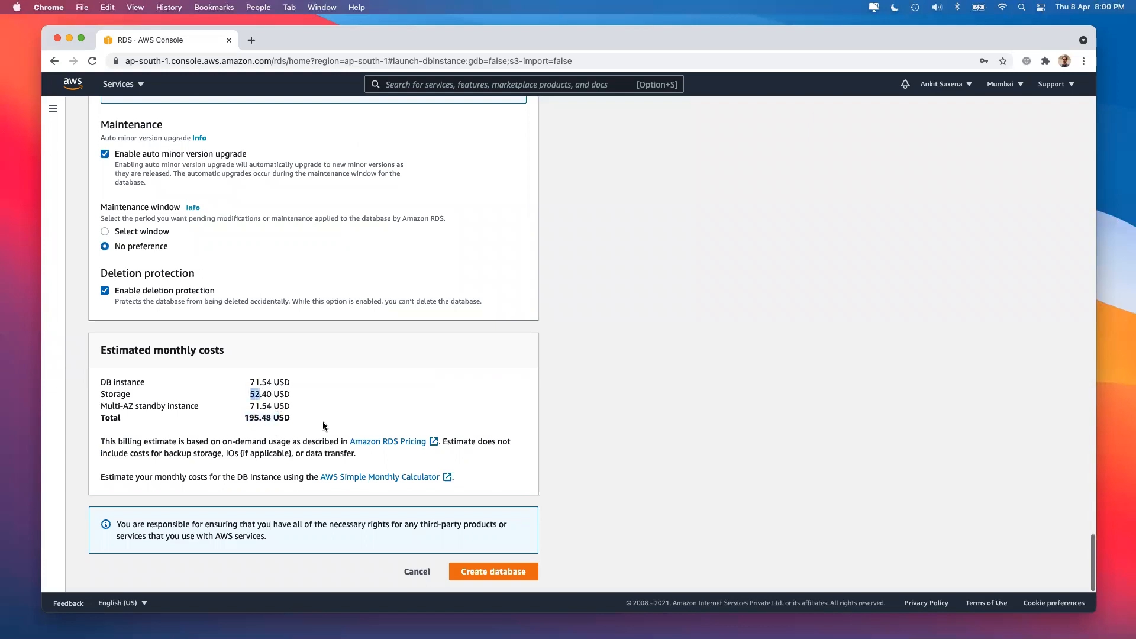
scroll(322, 421, "up", 15)
scroll(322, 422, "up", 6)
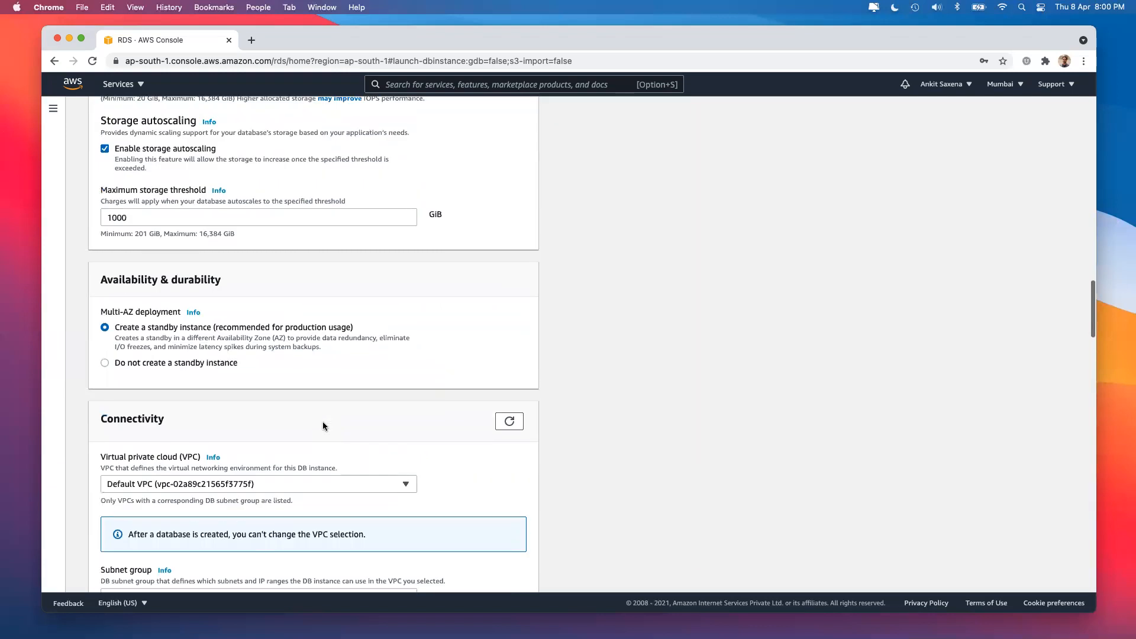
left_click(150, 239)
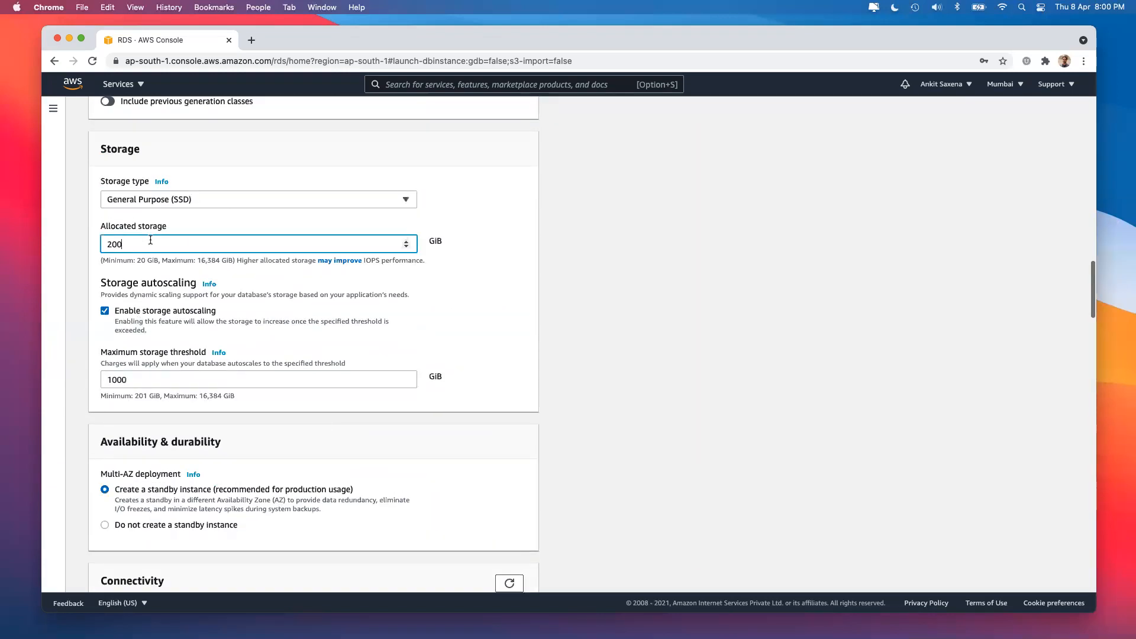
key("BackSpace")
left_click(620, 225)
scroll(614, 388, "down", 15)
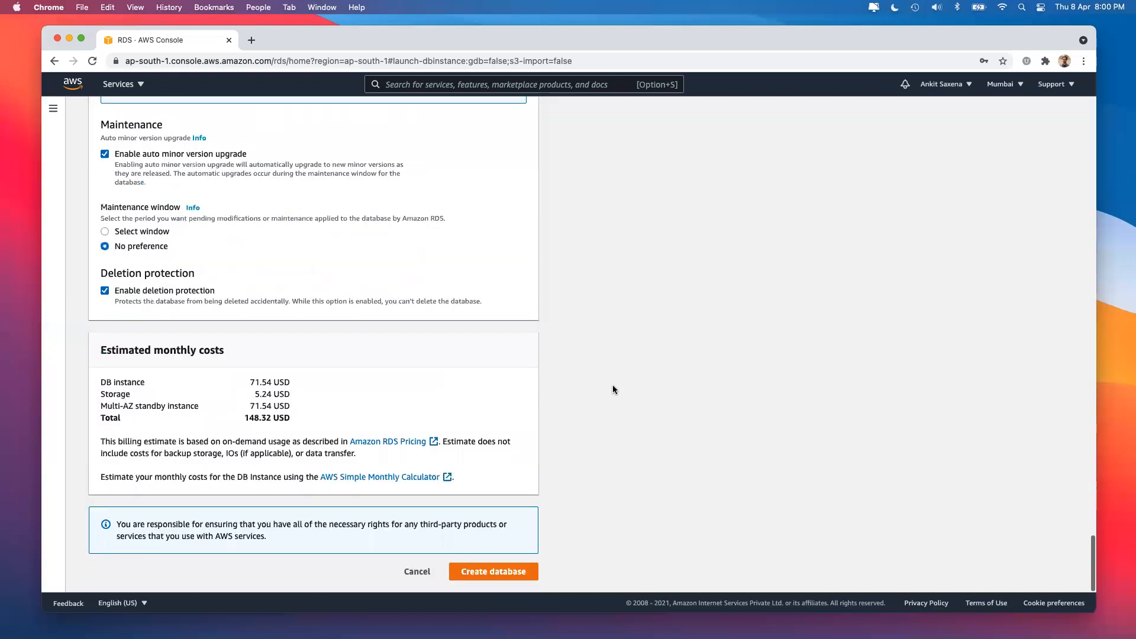
left_click_drag(249, 418, 275, 419)
Submit the abccompany MySQL database and decline Chrome's offer to update the saved password.
left_click(581, 529)
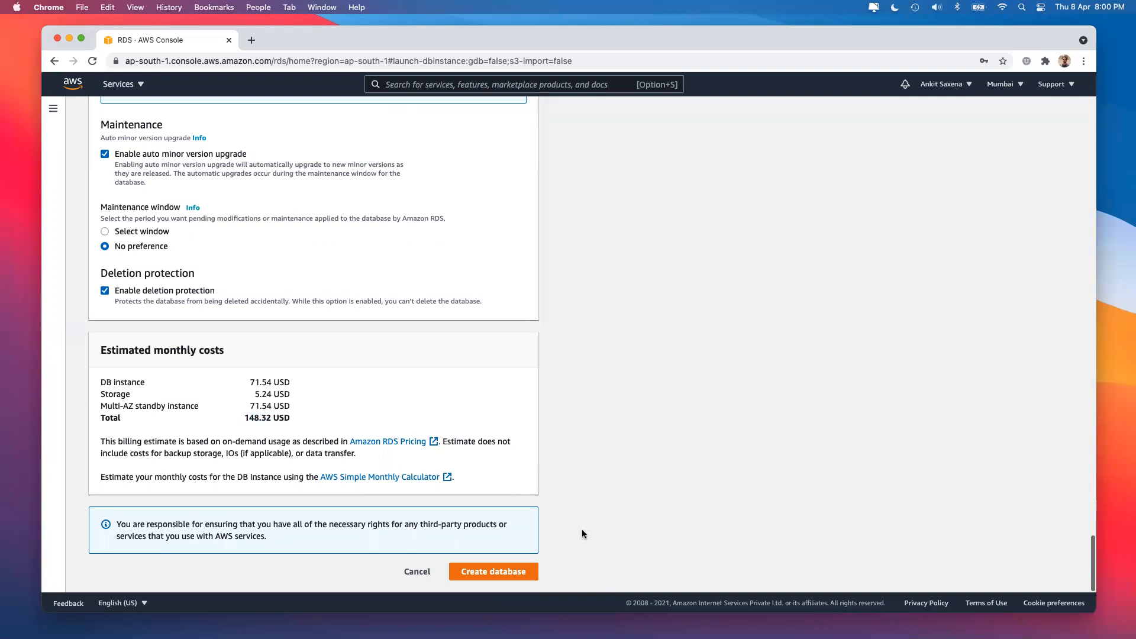
left_click(468, 574)
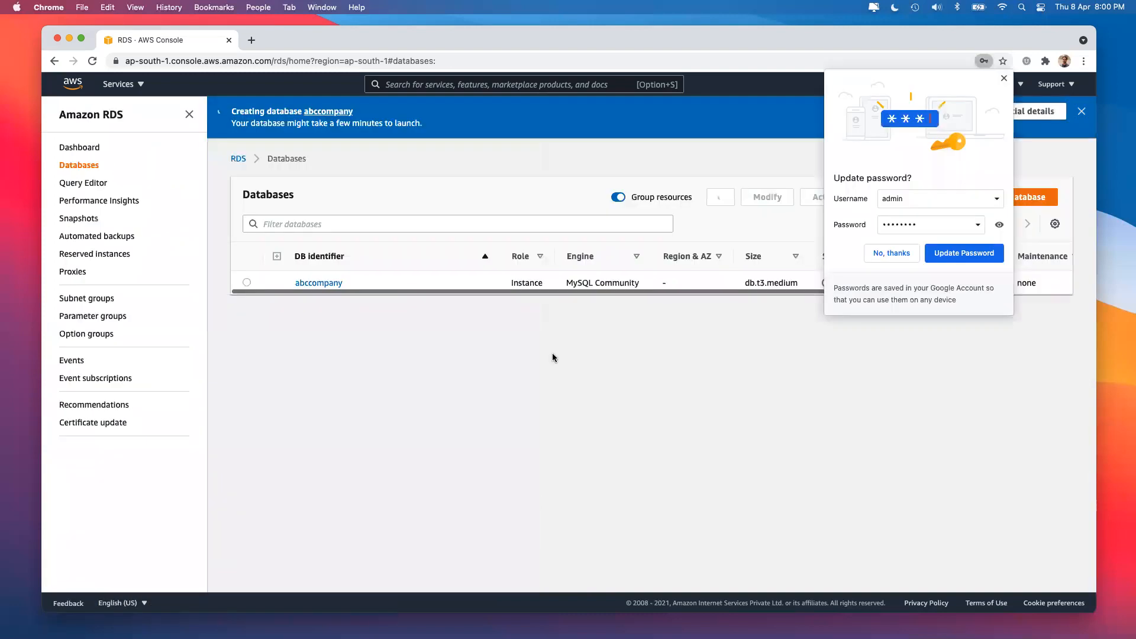
left_click(999, 225)
left_click(901, 255)
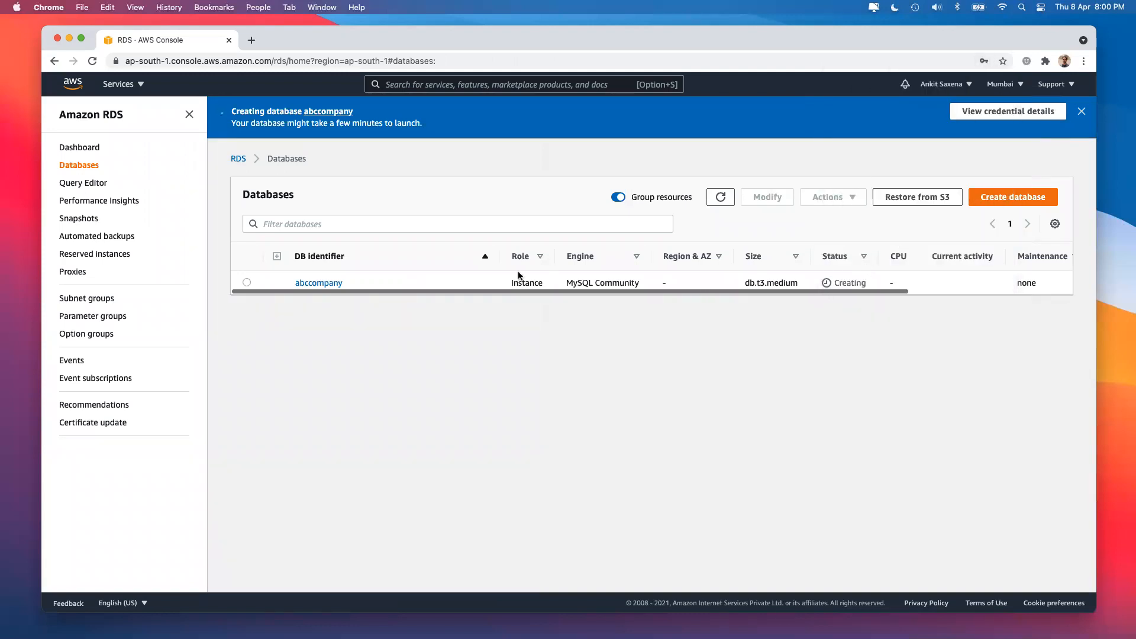
Check the abccompany MySQL Community engine entry in the Databases table, then start another database.
scroll(680, 276, "right", 3)
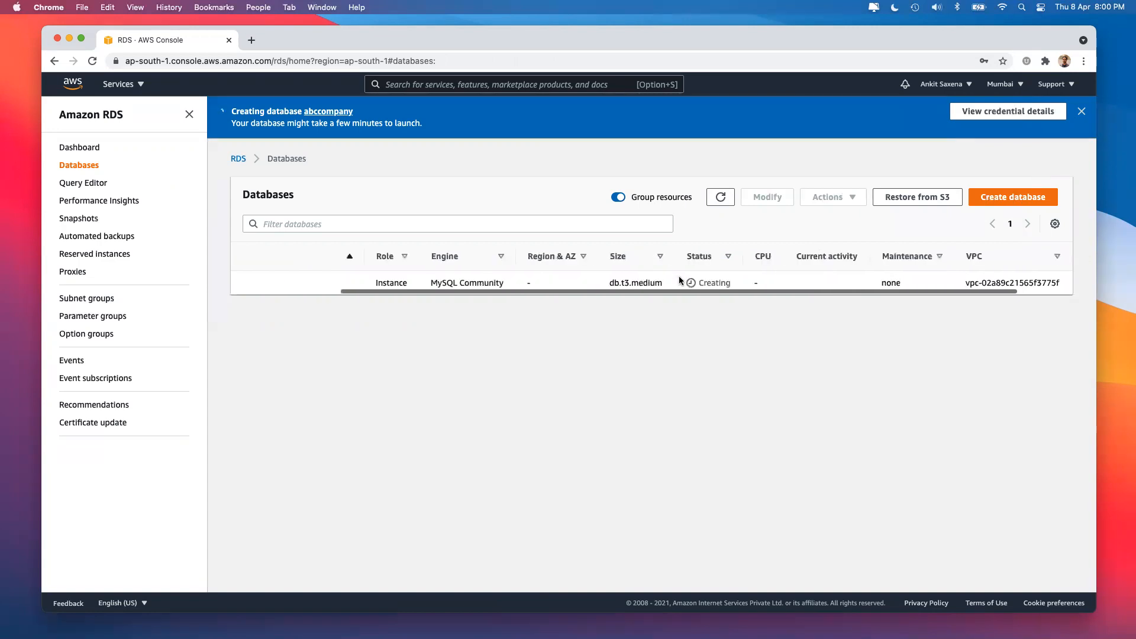
scroll(680, 275, "right", 2)
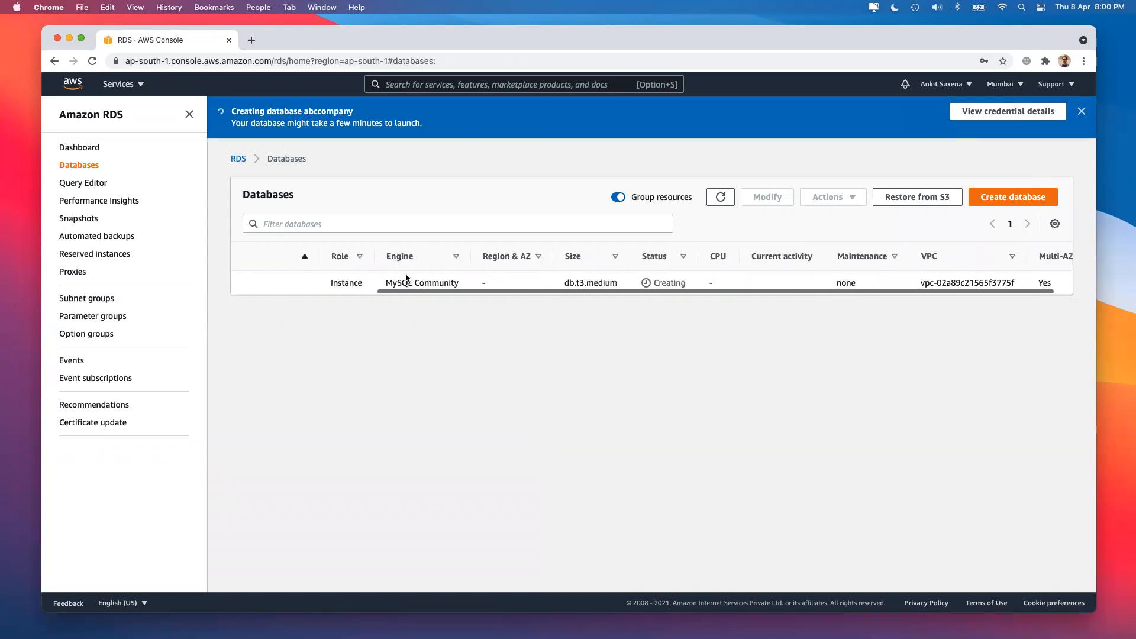
left_click_drag(413, 283, 472, 287)
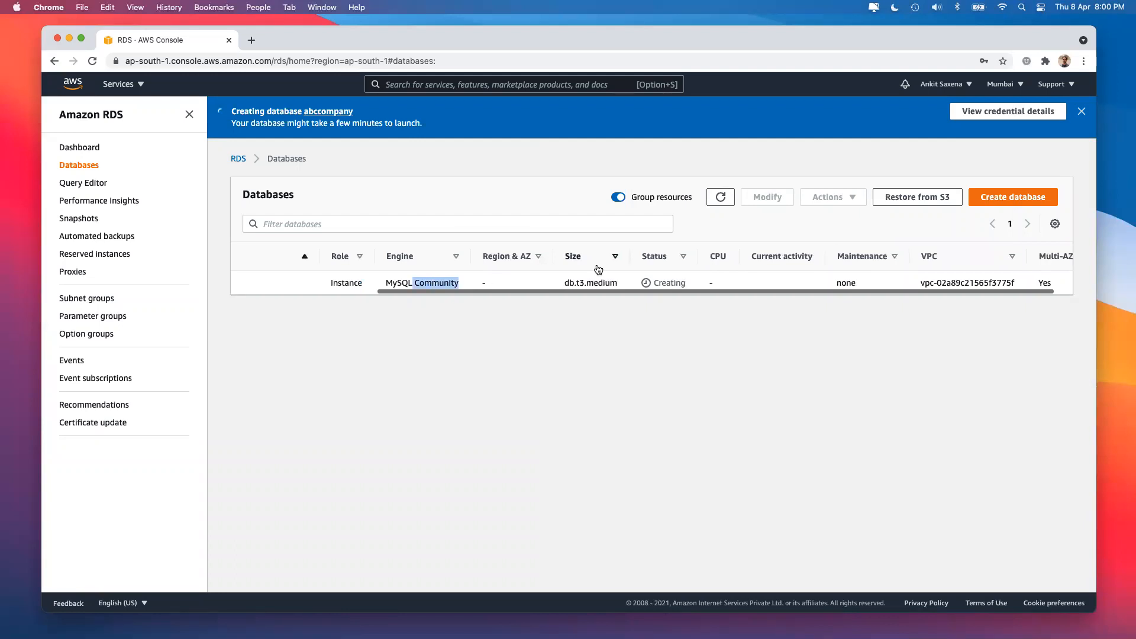
scroll(598, 272, "left", 8)
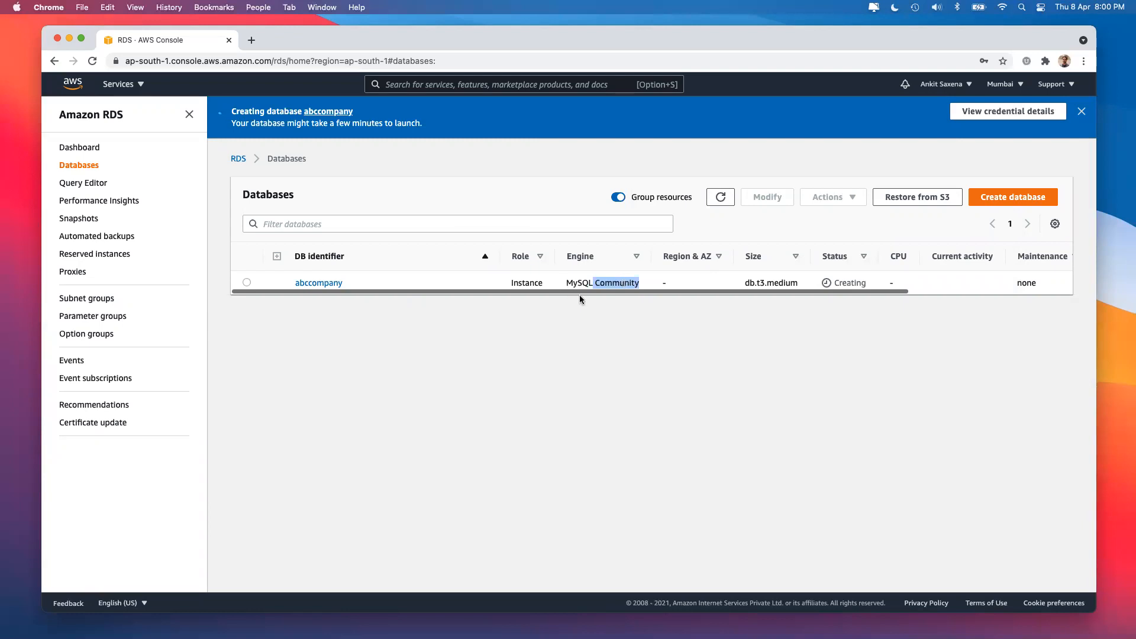
left_click(566, 281)
left_click_drag(567, 281, 667, 284)
left_click(1002, 197)
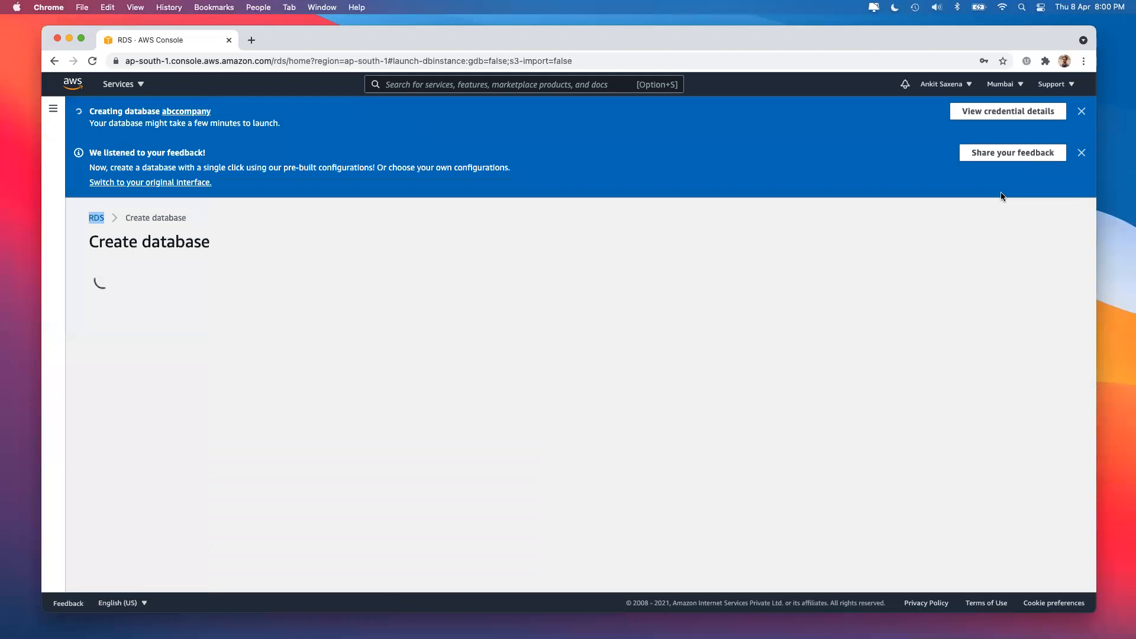
Dismiss the creating and feedback banners and select Oracle as the engine.
left_click(1082, 111)
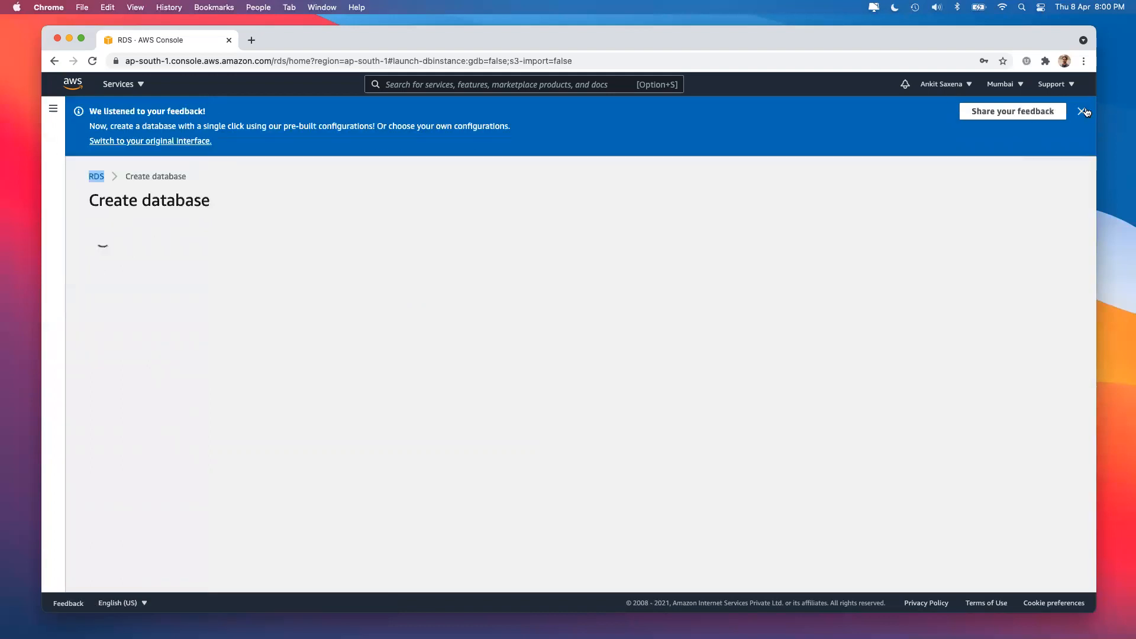
left_click(1084, 110)
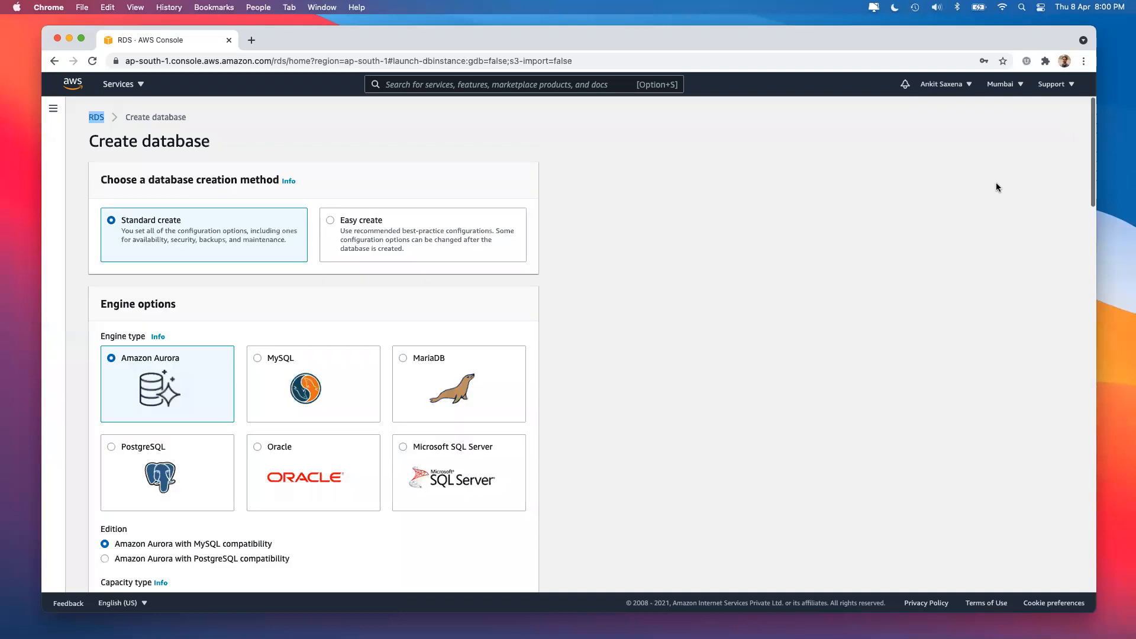
left_click(266, 466)
scroll(260, 456, "down", 20)
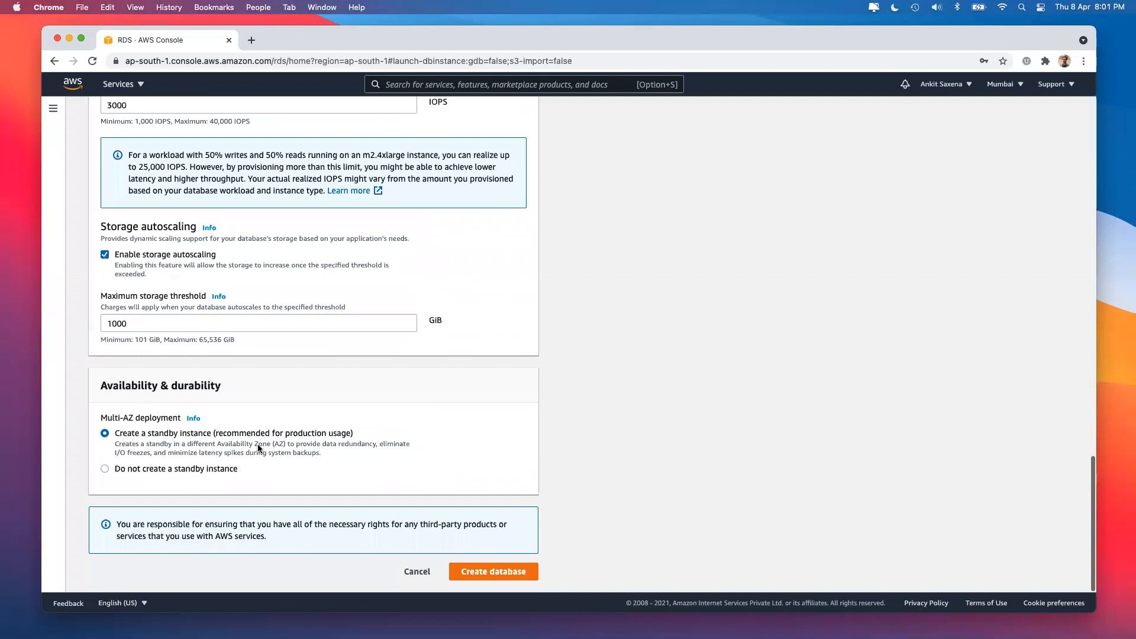
scroll(258, 448, "up", 20)
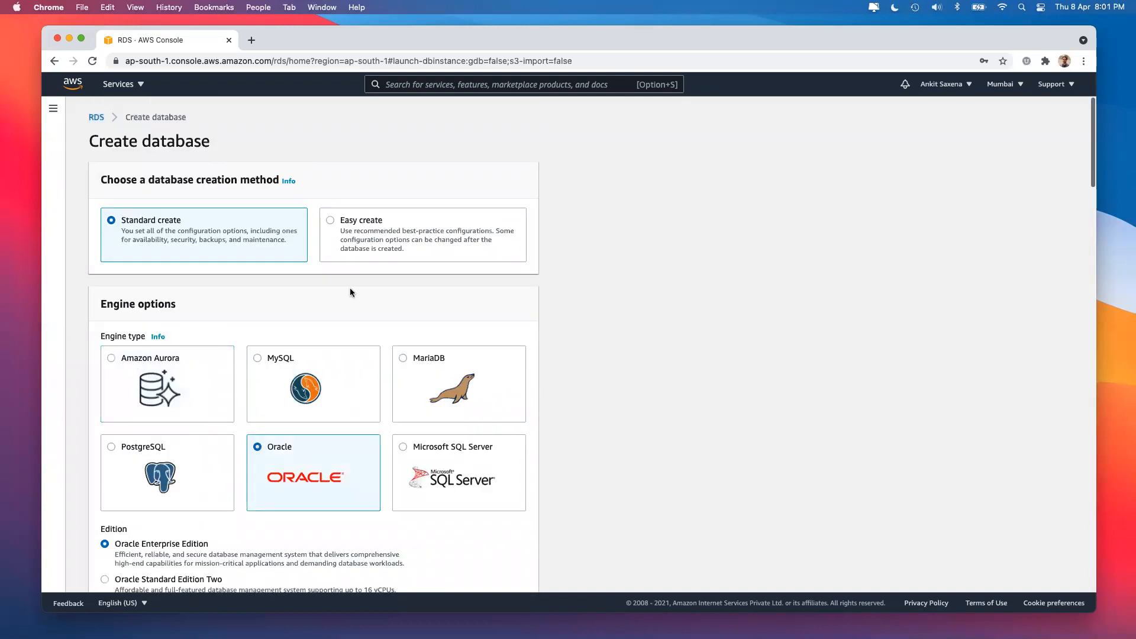
Try Easy create with the Production size, reviewing its default settings before attempting creation.
left_click(362, 234)
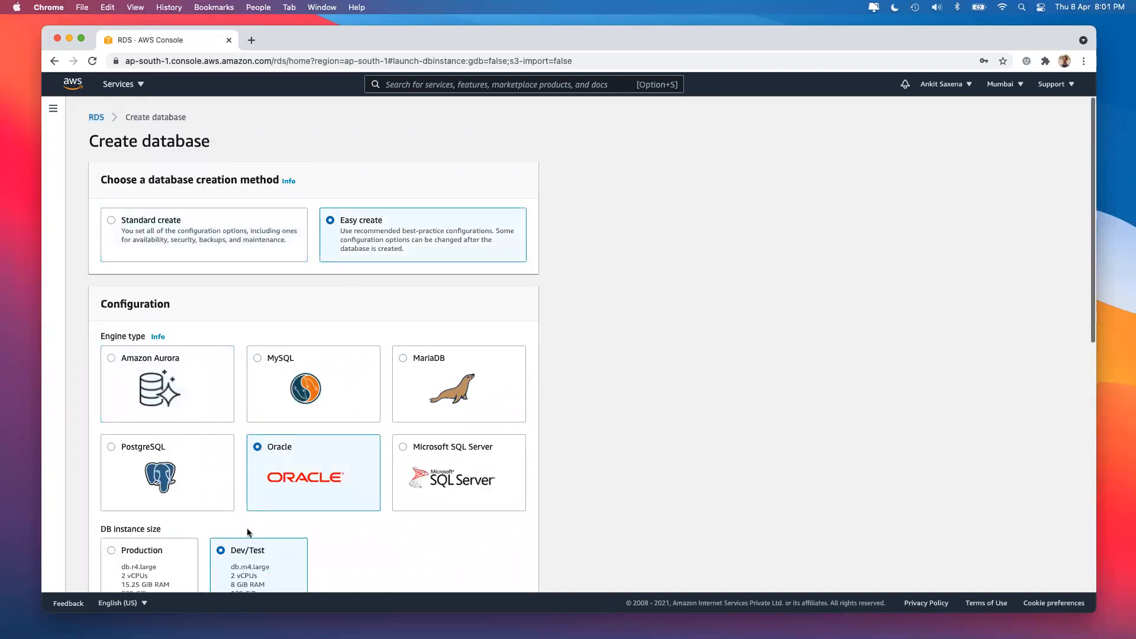
scroll(177, 438, "down", 3)
left_click(154, 373)
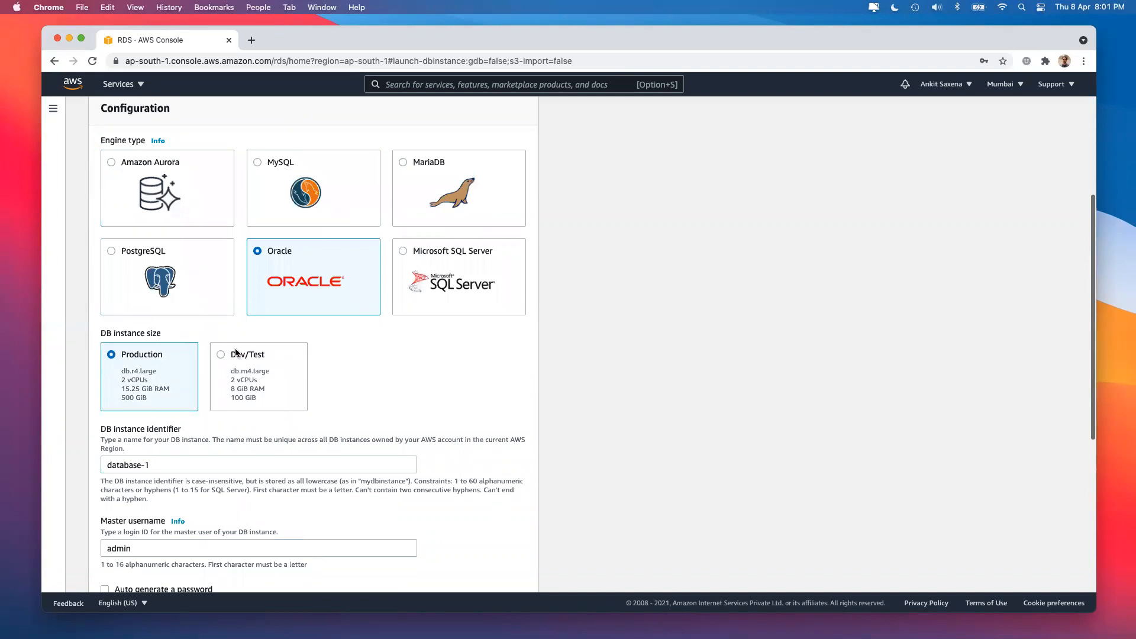
scroll(646, 463, "down", 5)
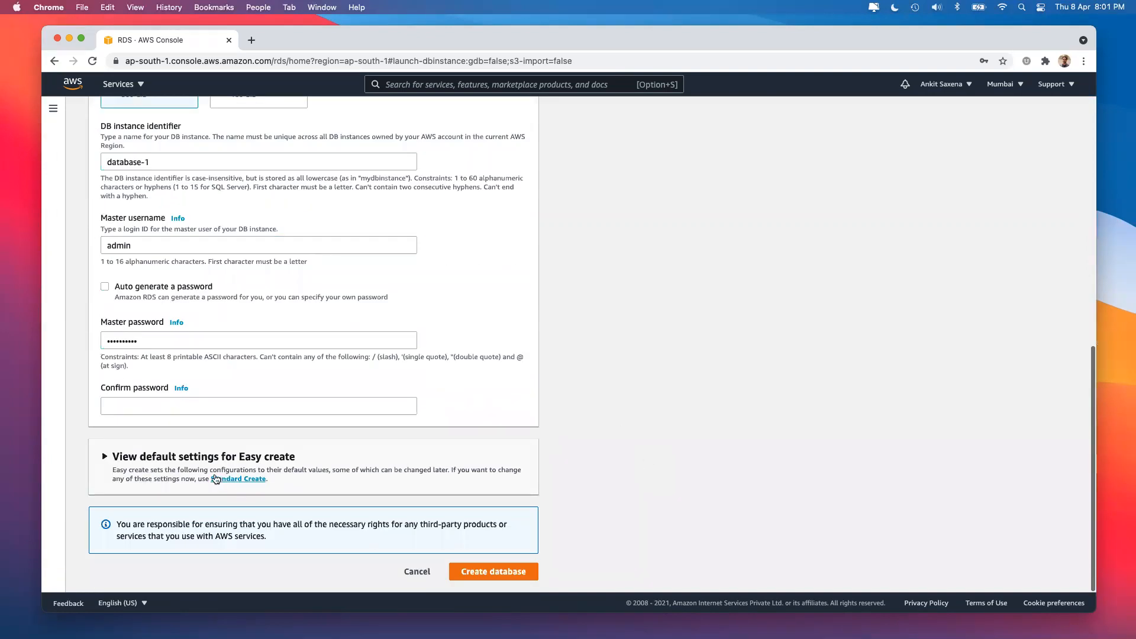
left_click(189, 456)
scroll(190, 452, "down", 5)
scroll(189, 452, "down", 2)
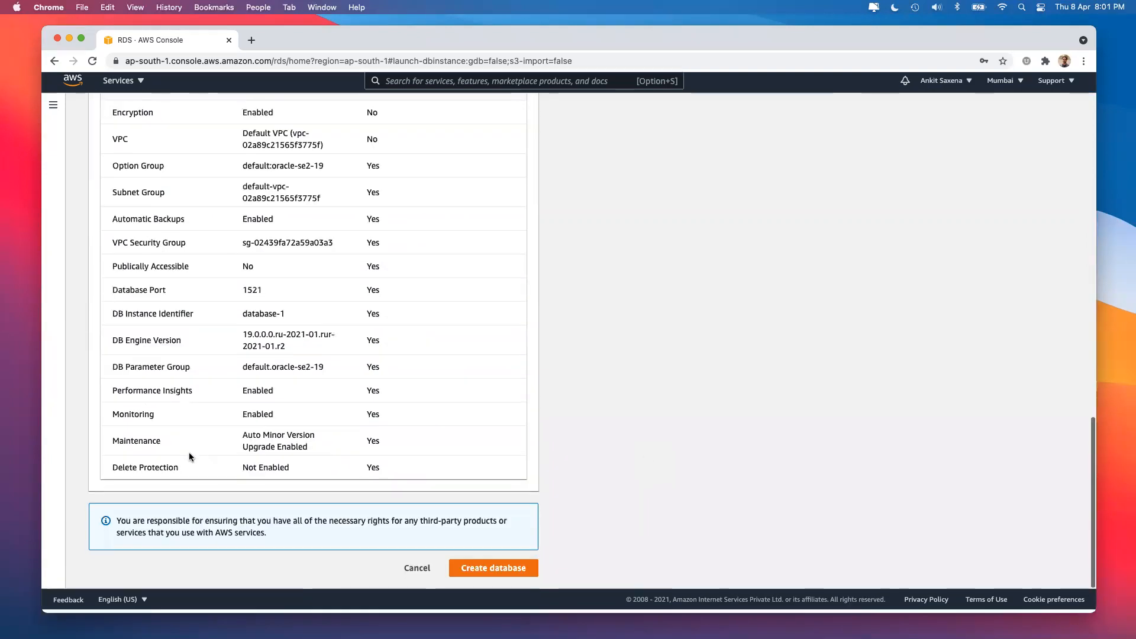
left_click(481, 572)
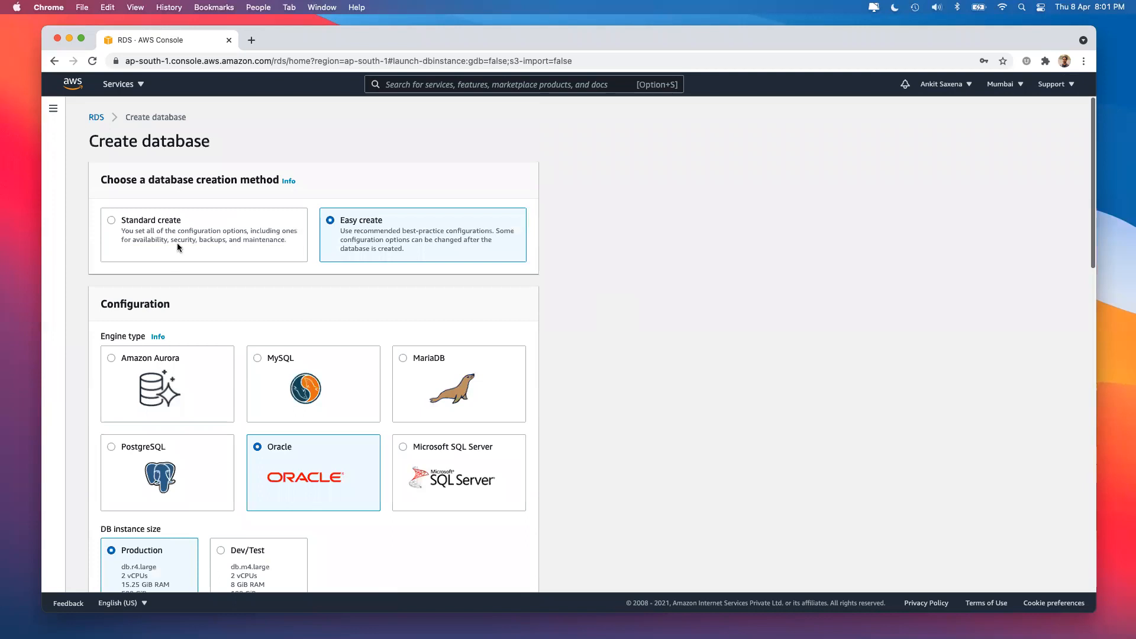
Return to Standard create and highlight the 1356 USD estimated monthly total.
left_click(177, 247)
scroll(617, 407, "down", 20)
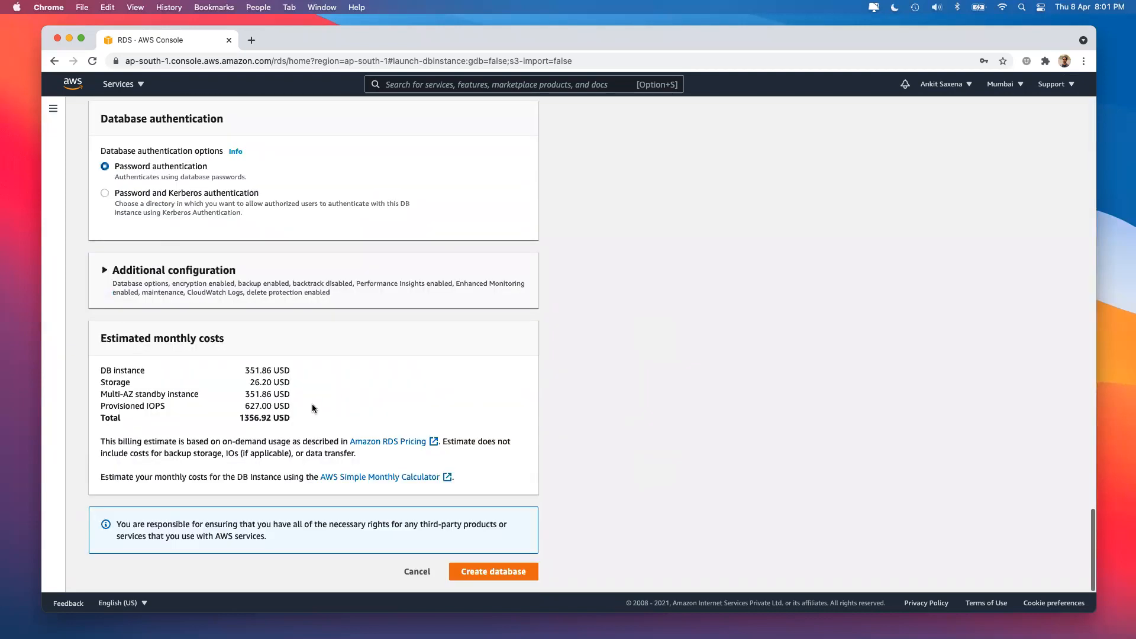
left_click_drag(241, 416, 261, 416)
Highlight the 351.86 USD DB instance cost, then cancel the Oracle form.
left_click(251, 369)
double_click(251, 371)
left_click(417, 571)
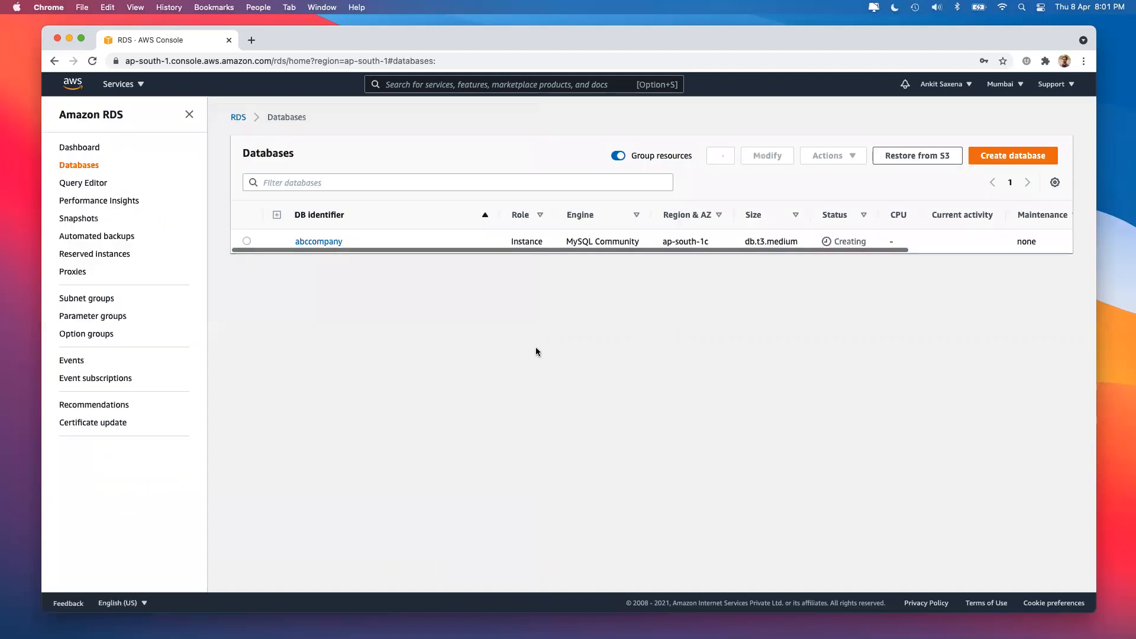
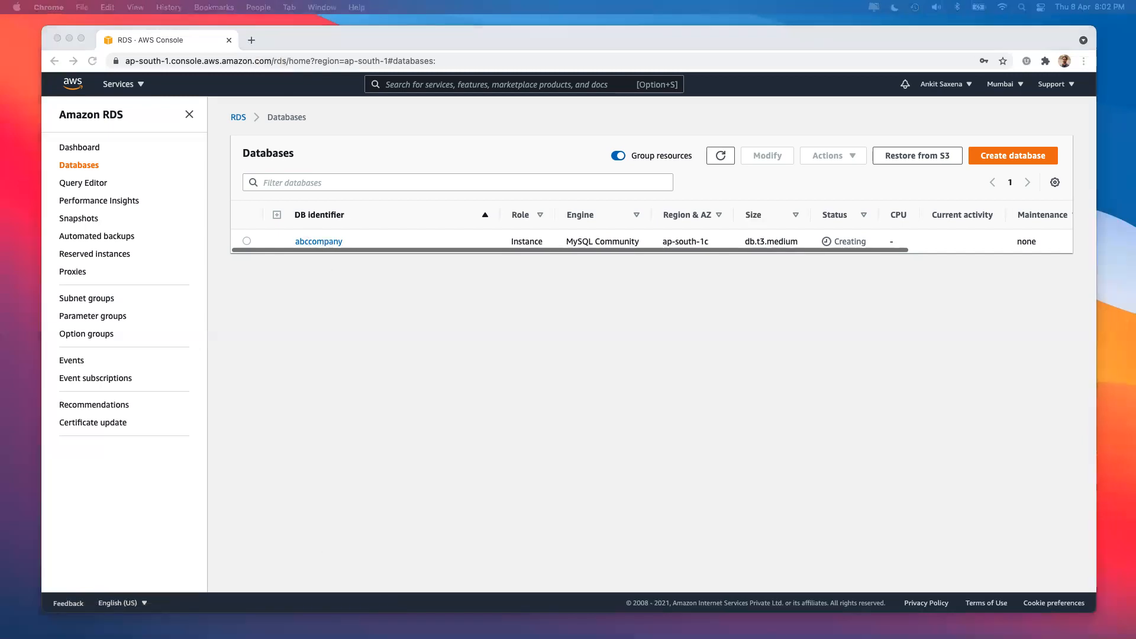
Search Google for 'mysql studio' and open the 'Download MySQL Workbench - MySQL' result.
left_click(251, 40)
type("mysql s")
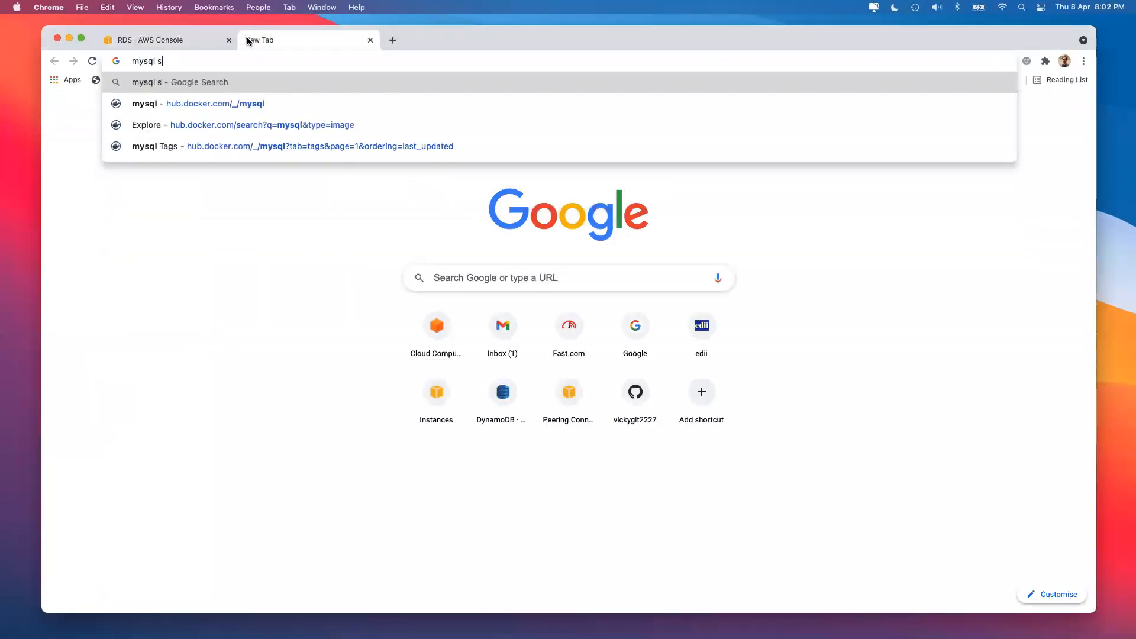
type("tudio")
key("Return")
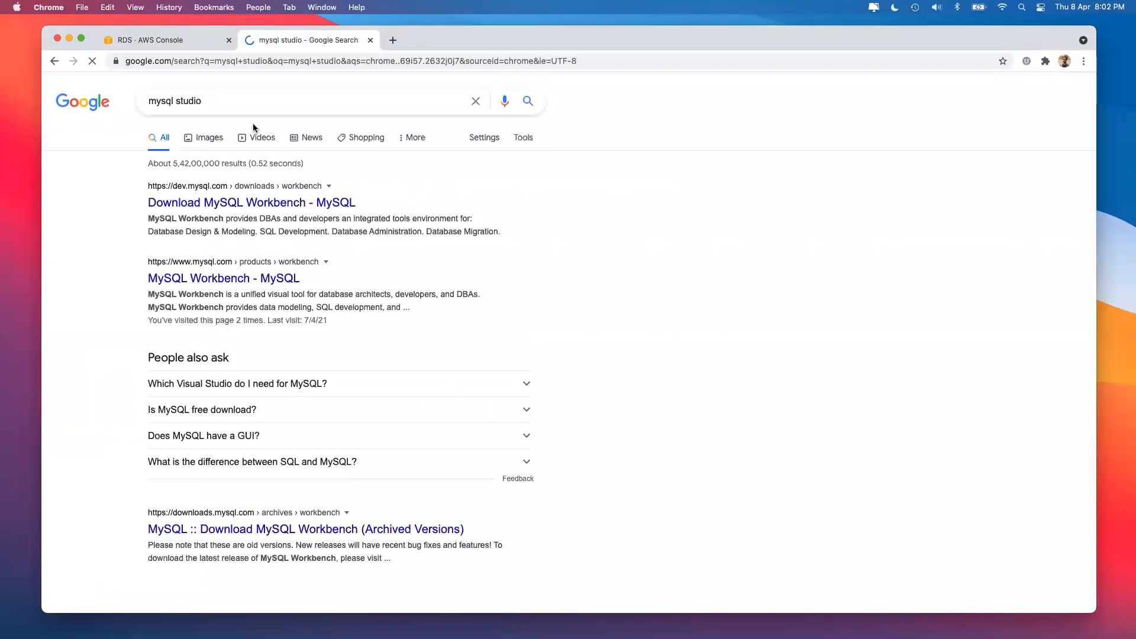
left_click(240, 203)
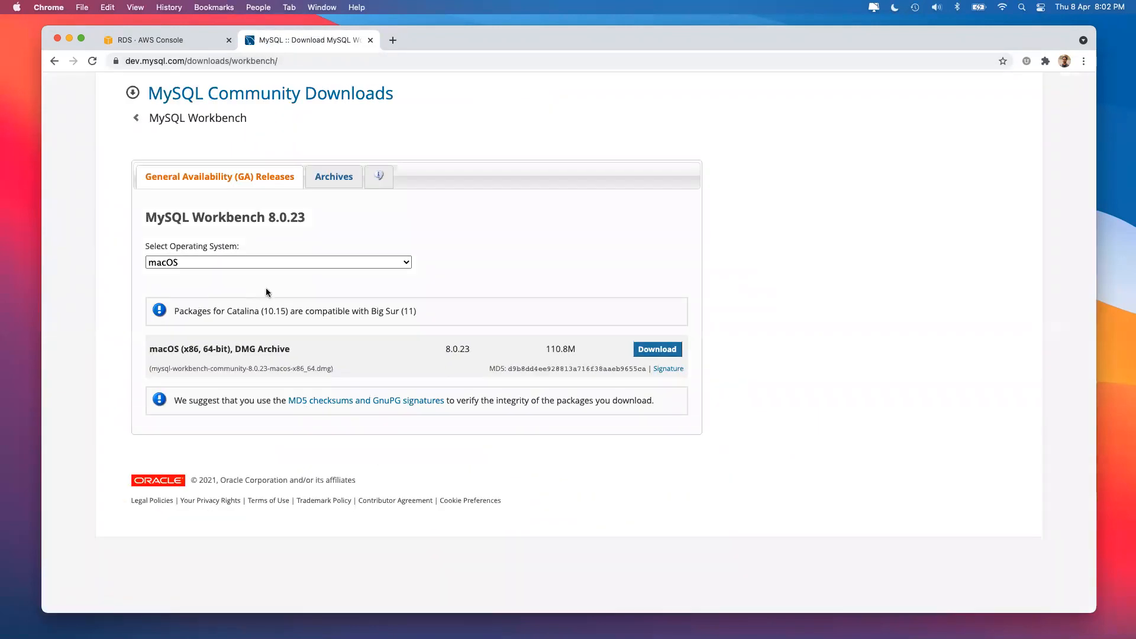
Compare Workbench packages for Windows, Ubuntu and macOS, noting the 110.8M macOS download size.
left_click(274, 258)
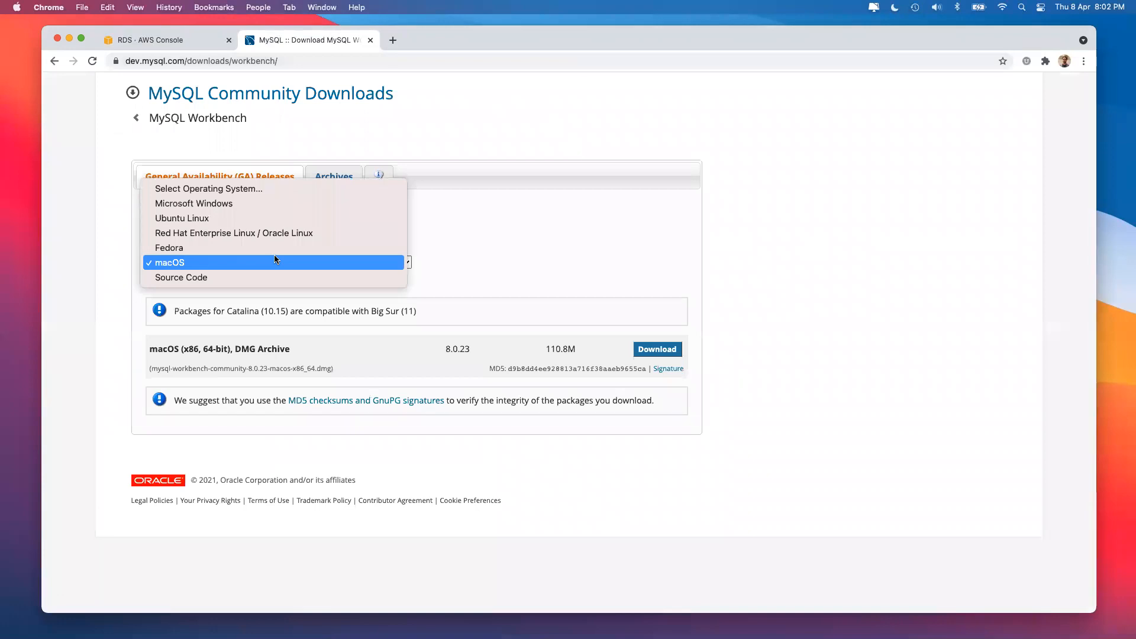
left_click(245, 199)
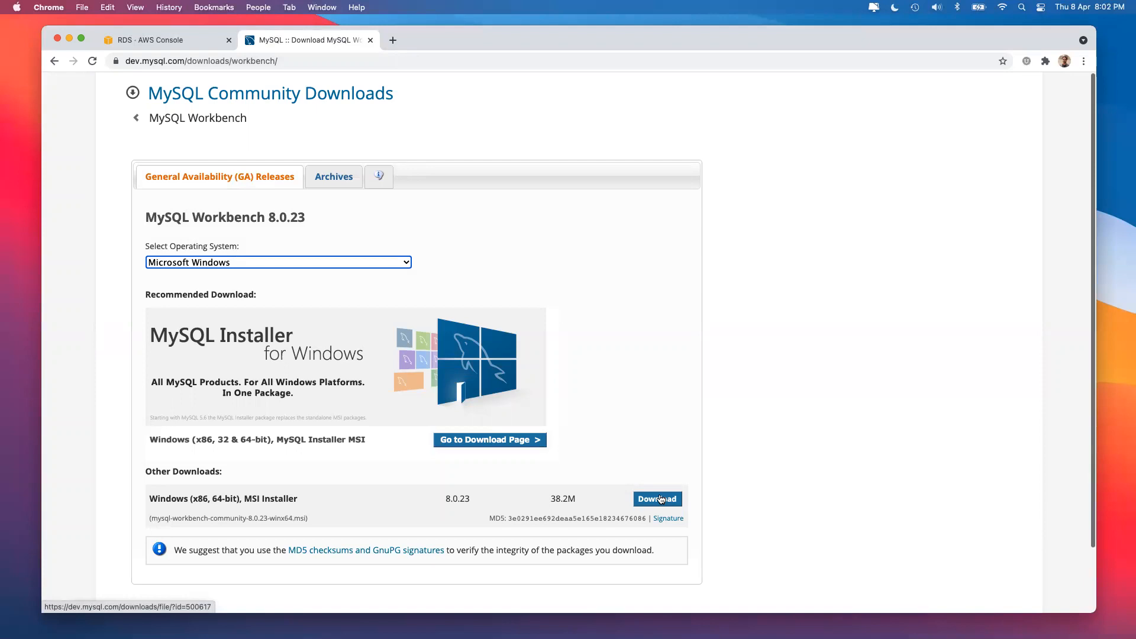
left_click(343, 256)
left_click(342, 280)
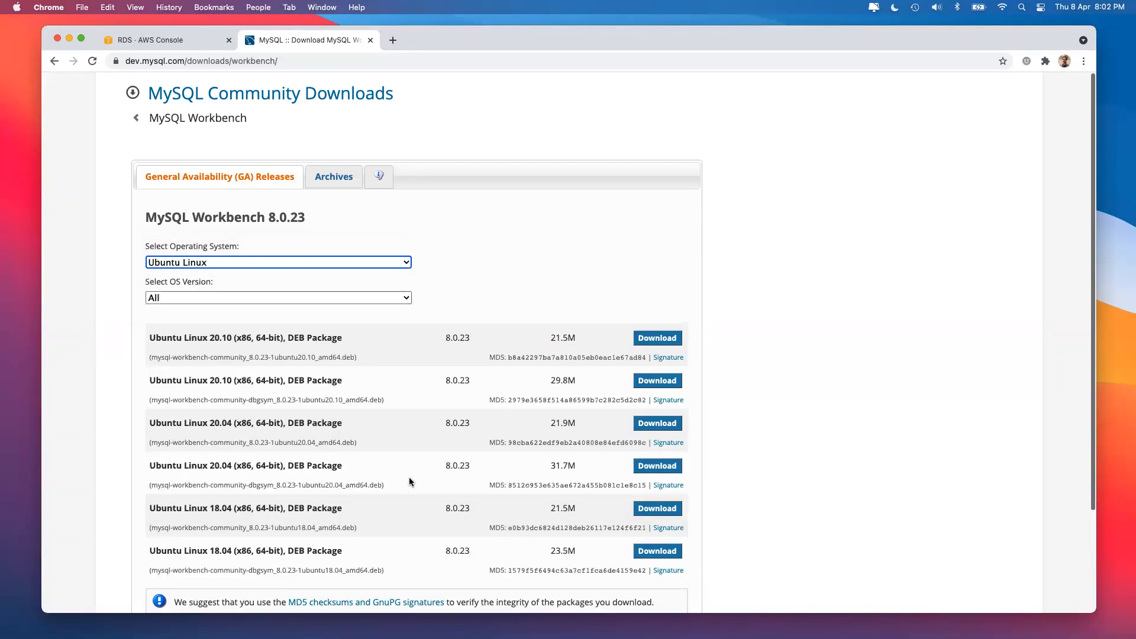
scroll(406, 468, "down", 4)
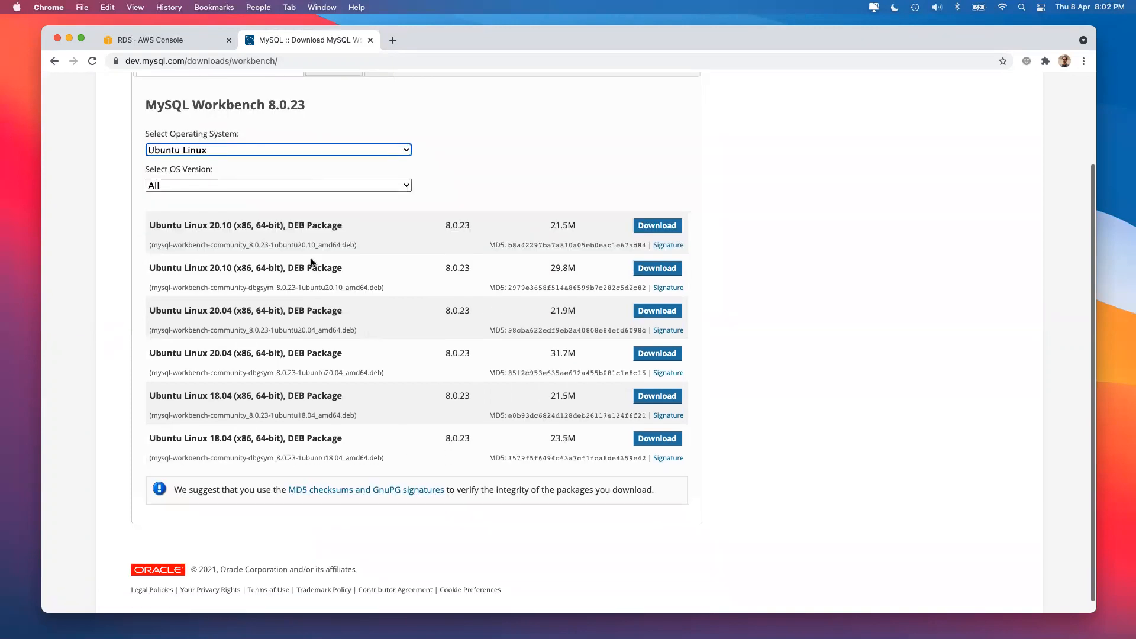
scroll(345, 409, "up", 2)
left_click(209, 205)
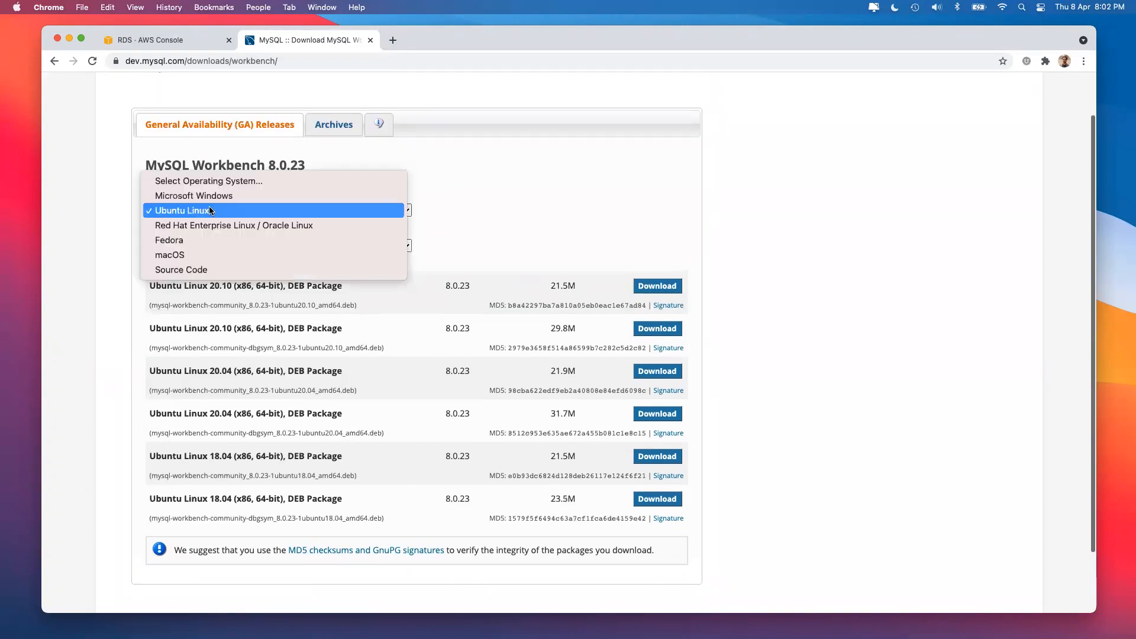
left_click(215, 253)
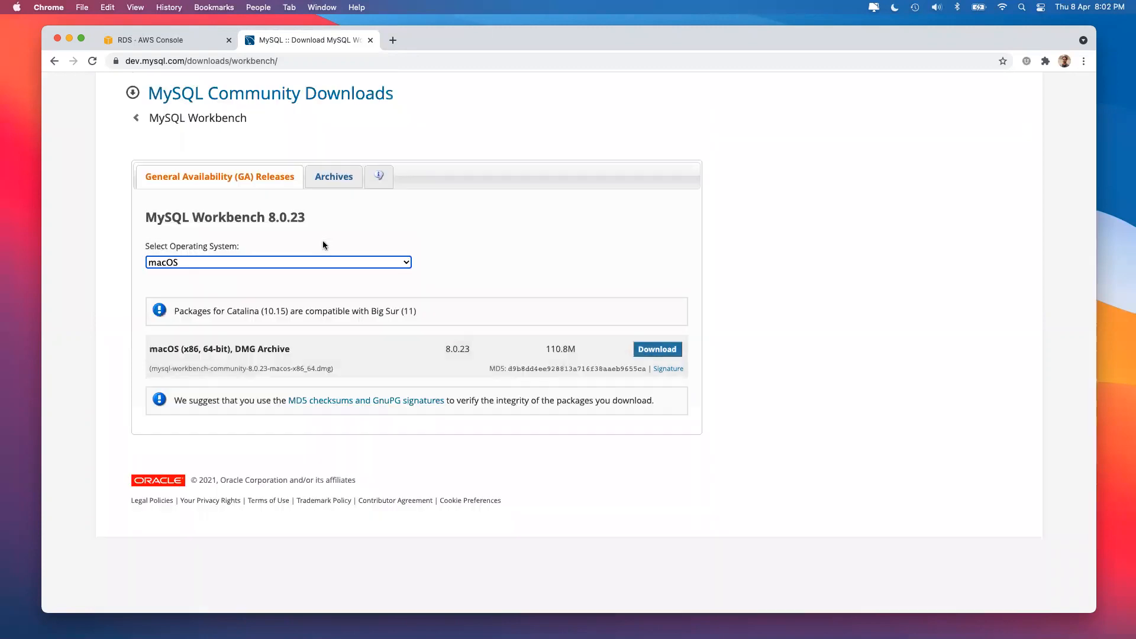
left_click_drag(546, 350, 584, 351)
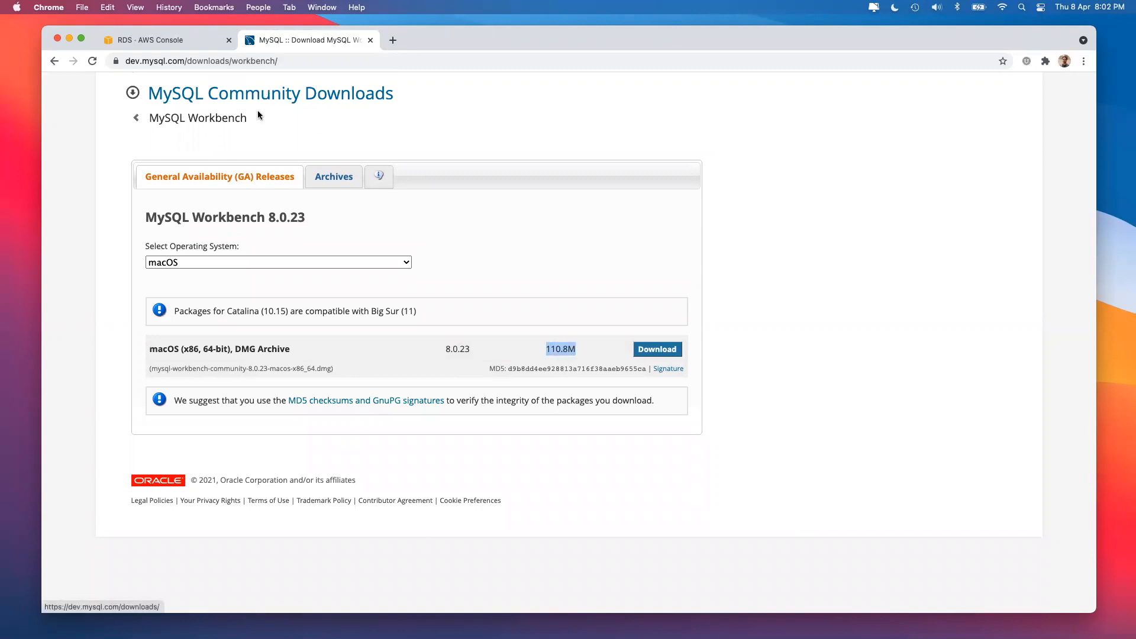
Reopen the Workbench download page from the results, keep macOS, then close the downloads tab.
left_click(54, 61)
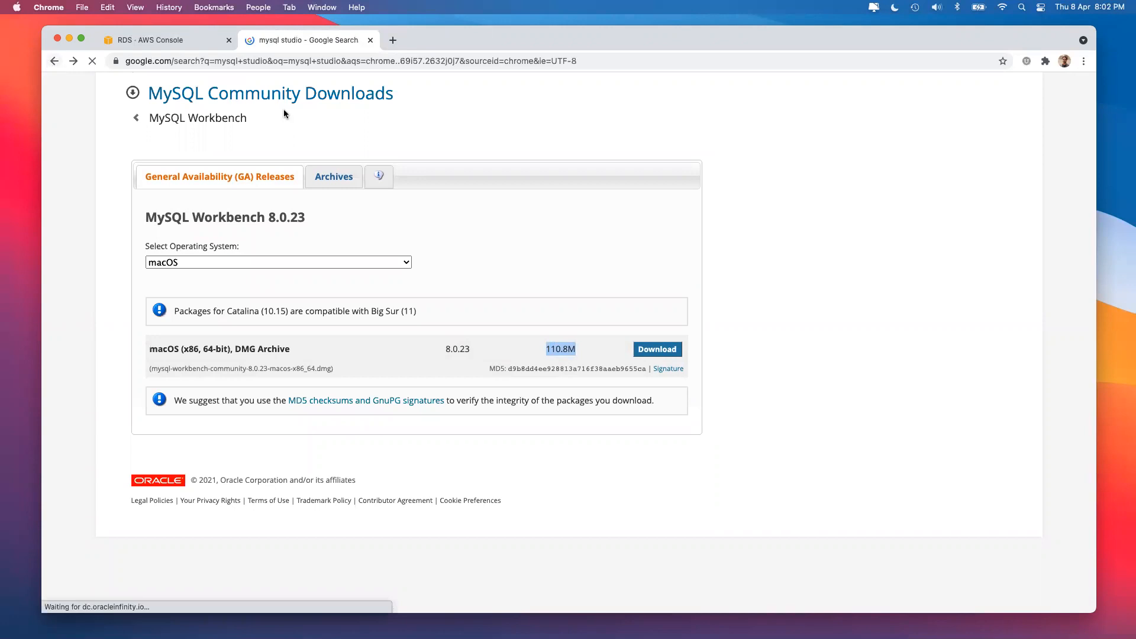
left_click(290, 204)
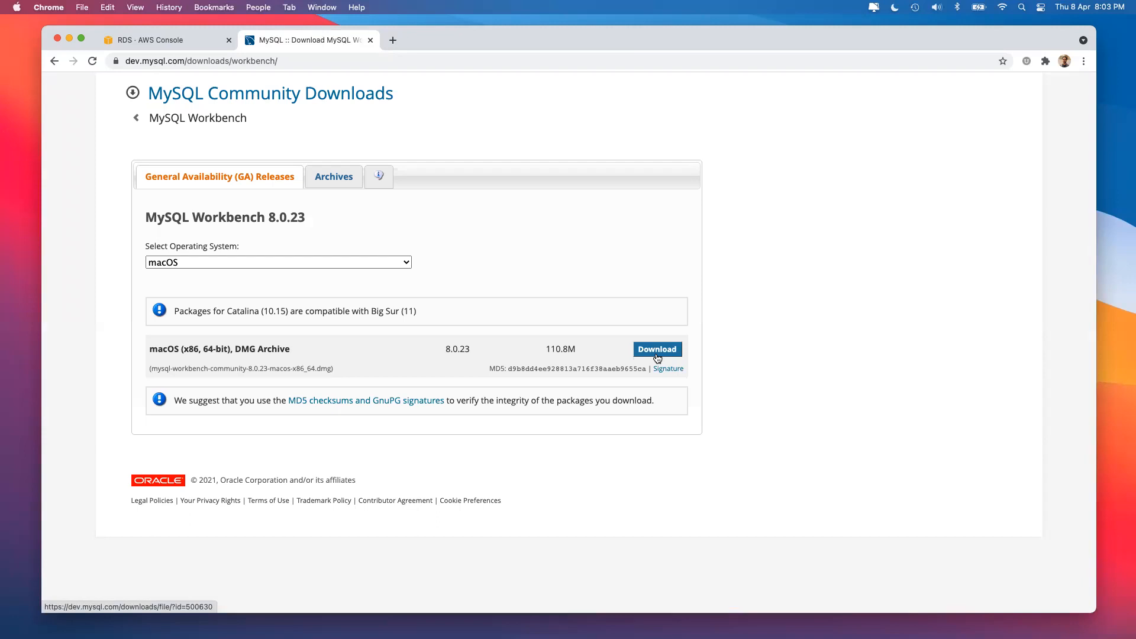
left_click(350, 264)
left_click(534, 226)
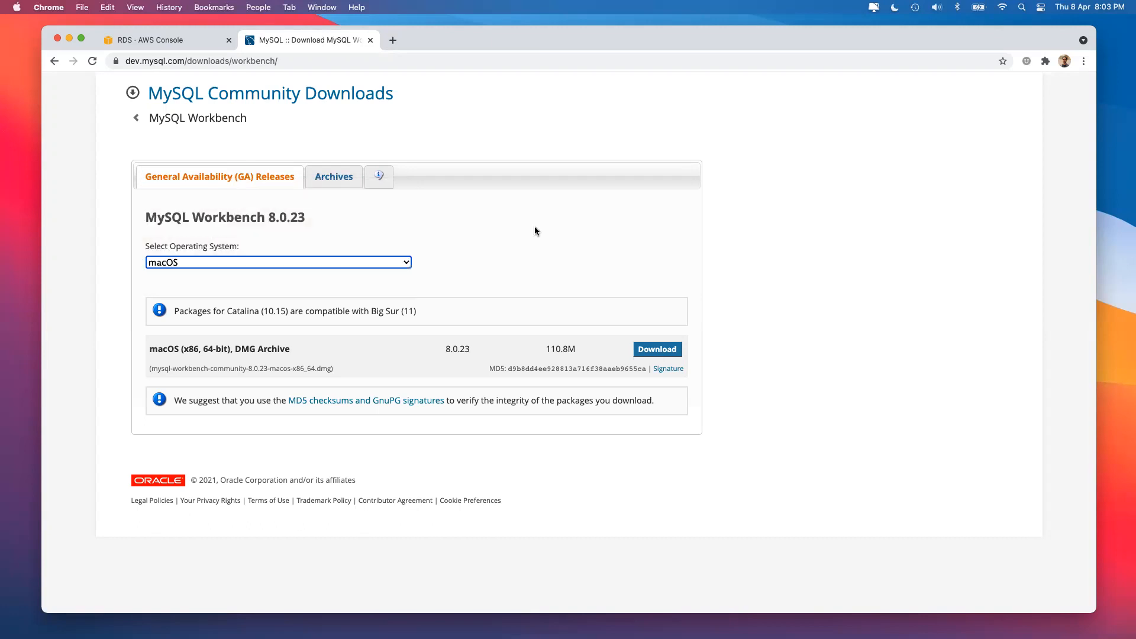
left_click(371, 40)
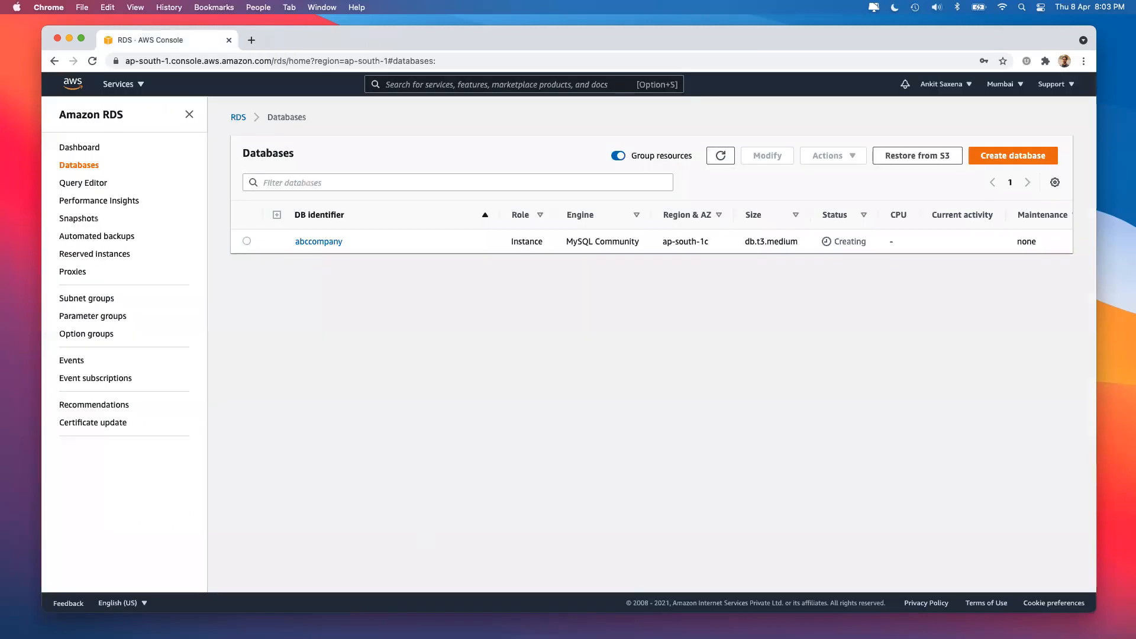
Launch MySQL Workbench, refresh the RDS databases list, and start a new MySQL connection.
key("super+space")
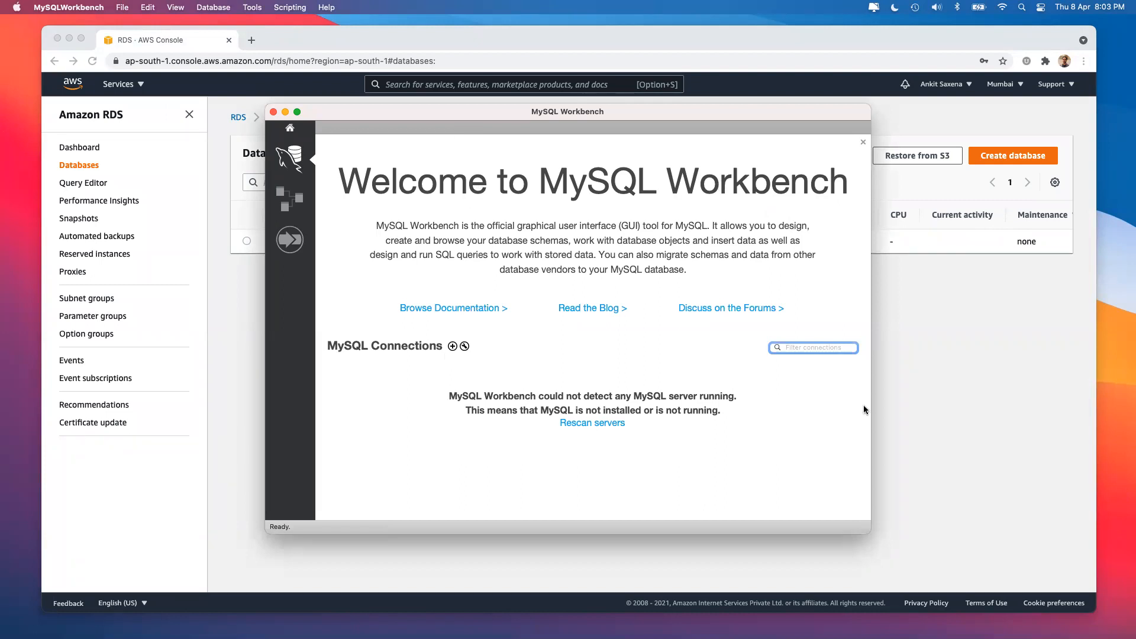
left_click(965, 379)
key("super+Tab")
left_click(929, 320)
left_click(721, 155)
left_click(389, 433)
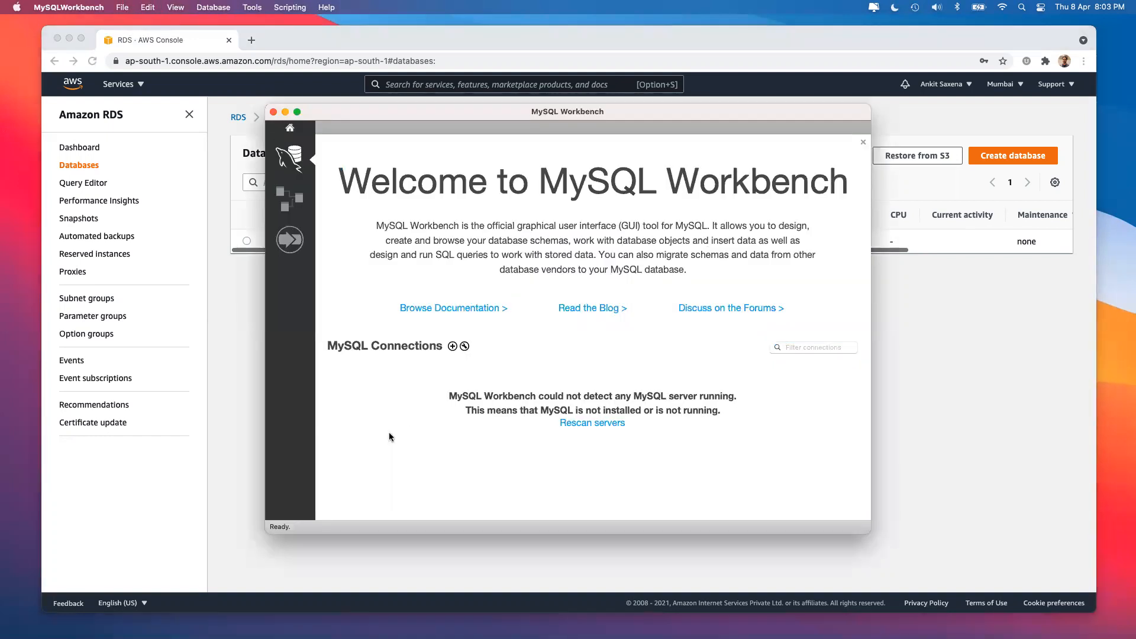
left_click(452, 346)
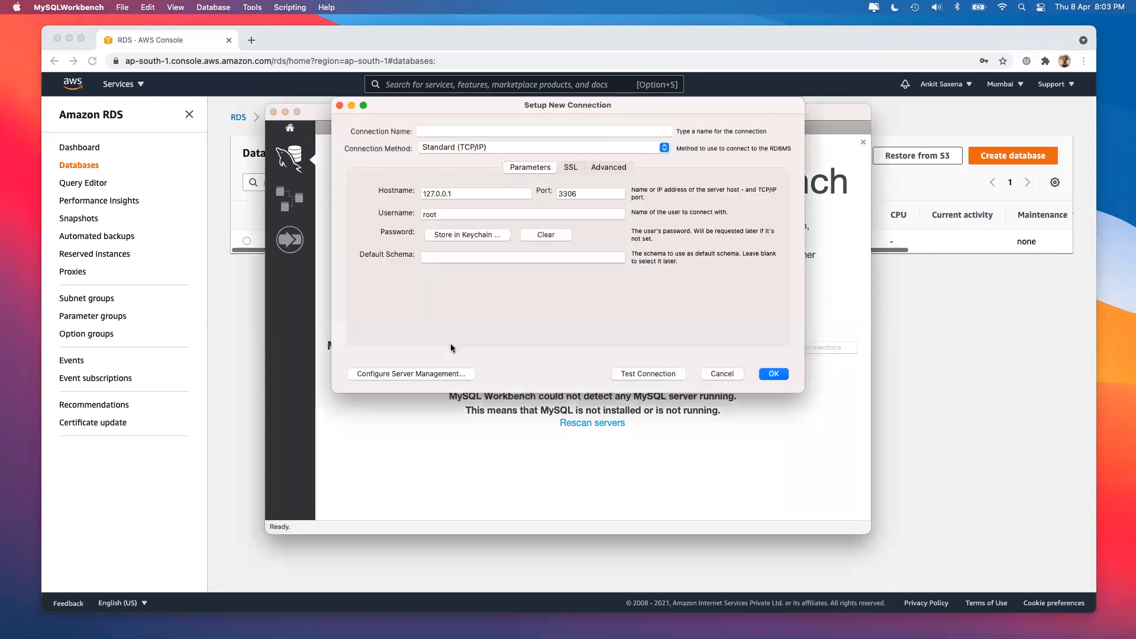
Change the connection's username from root to admin.
left_click(469, 193)
left_click(590, 195)
left_click_drag(582, 194, 515, 191)
double_click(457, 196)
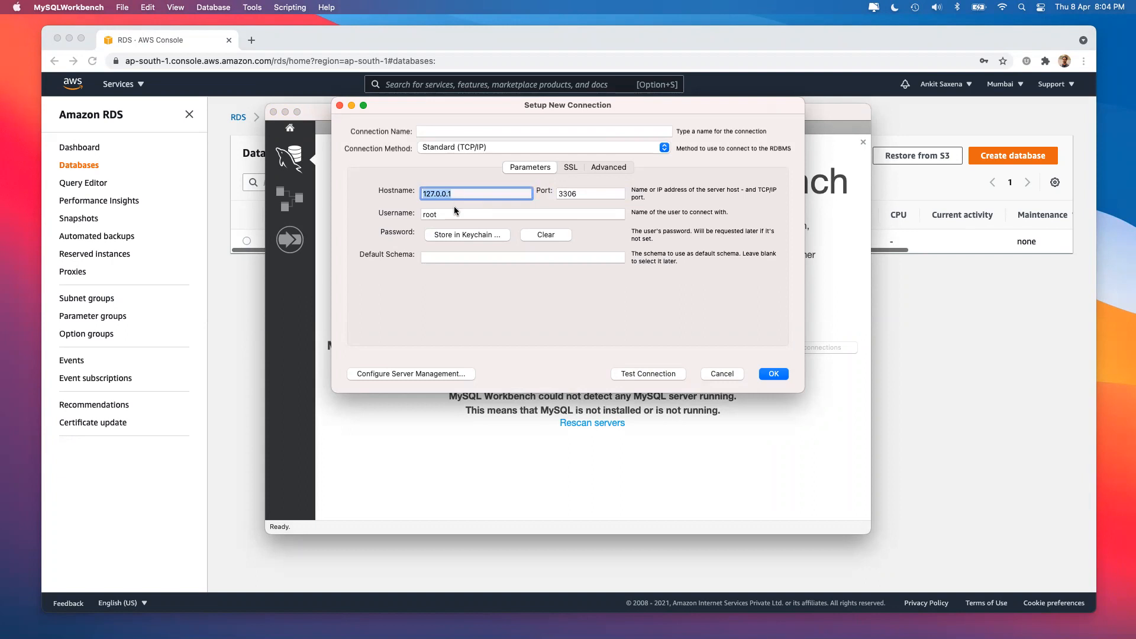
key("Tab")
type("admin")
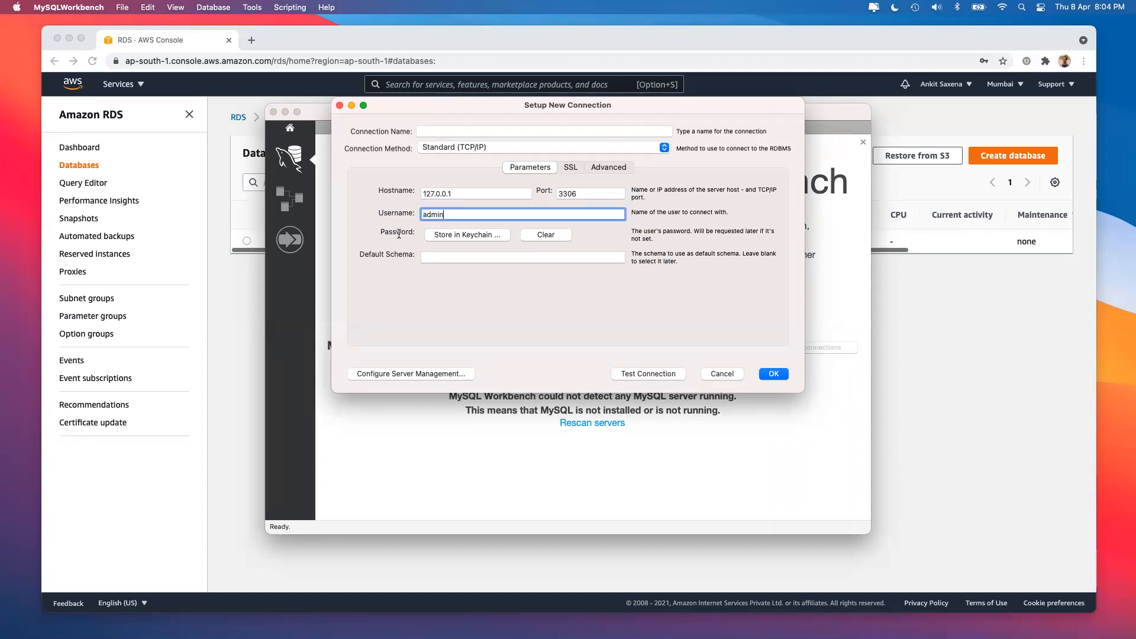
left_click(424, 320)
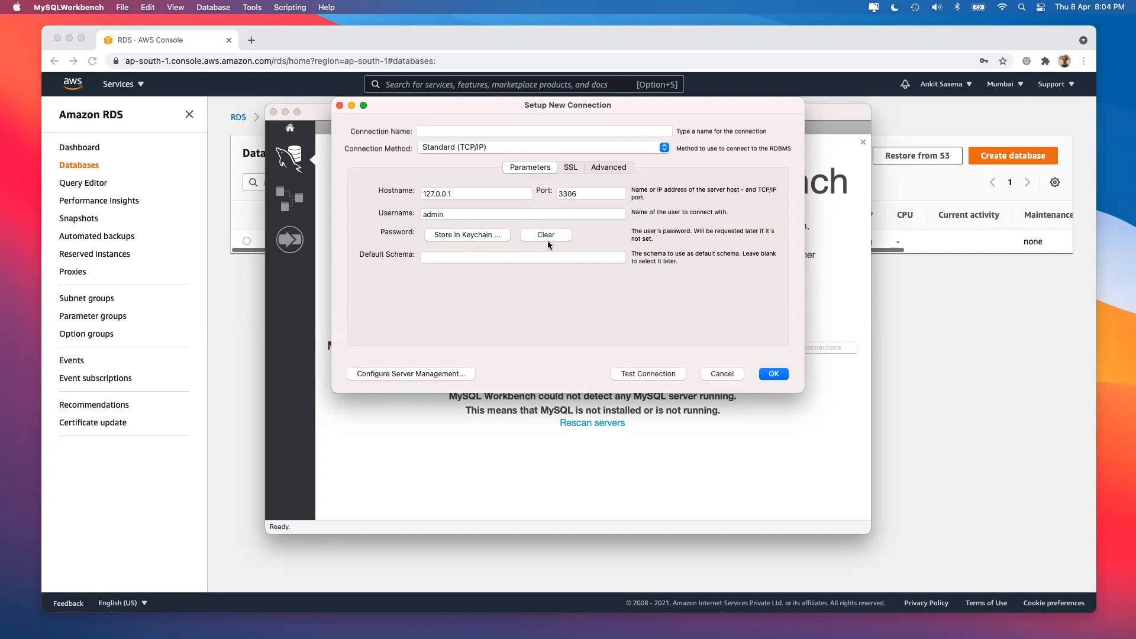
Name the connection 'aws-rds-abccompany' and select the placeholder hostname 127.0.0.1.
left_click(465, 193)
left_click(592, 195)
left_click(460, 215)
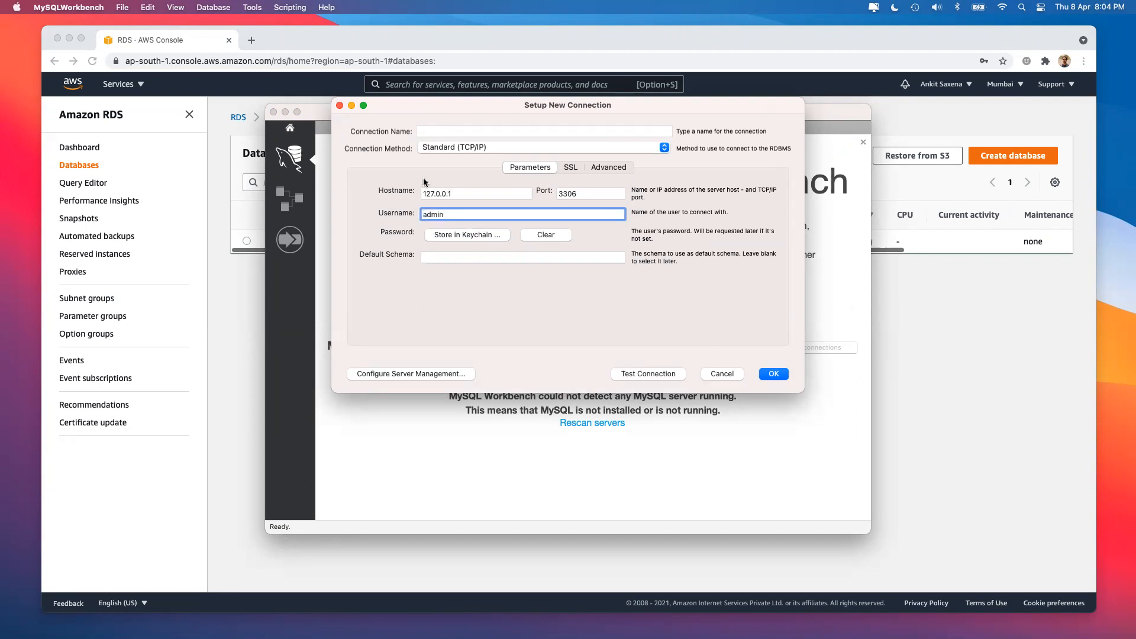
left_click(446, 131)
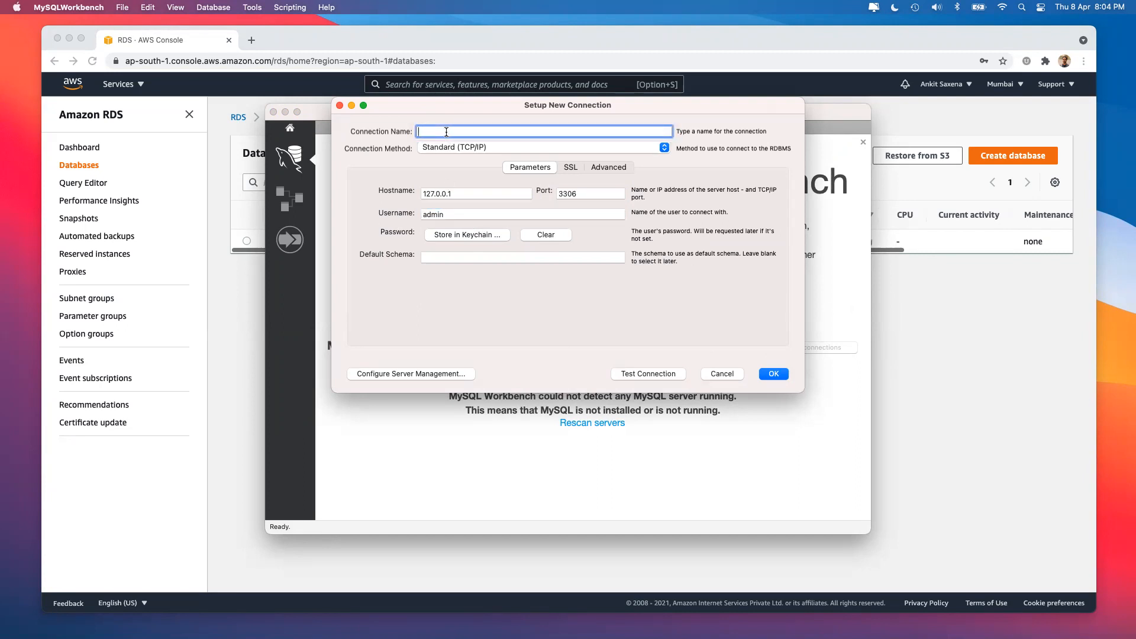
type("aws-rds=")
key("BackSpace")
type("-eabcc")
key("BackSpace")
key("BackSpace")
key("BackSpace")
key("BackSpace")
type("abccompany")
left_click(477, 329)
left_click_drag(457, 194, 397, 195)
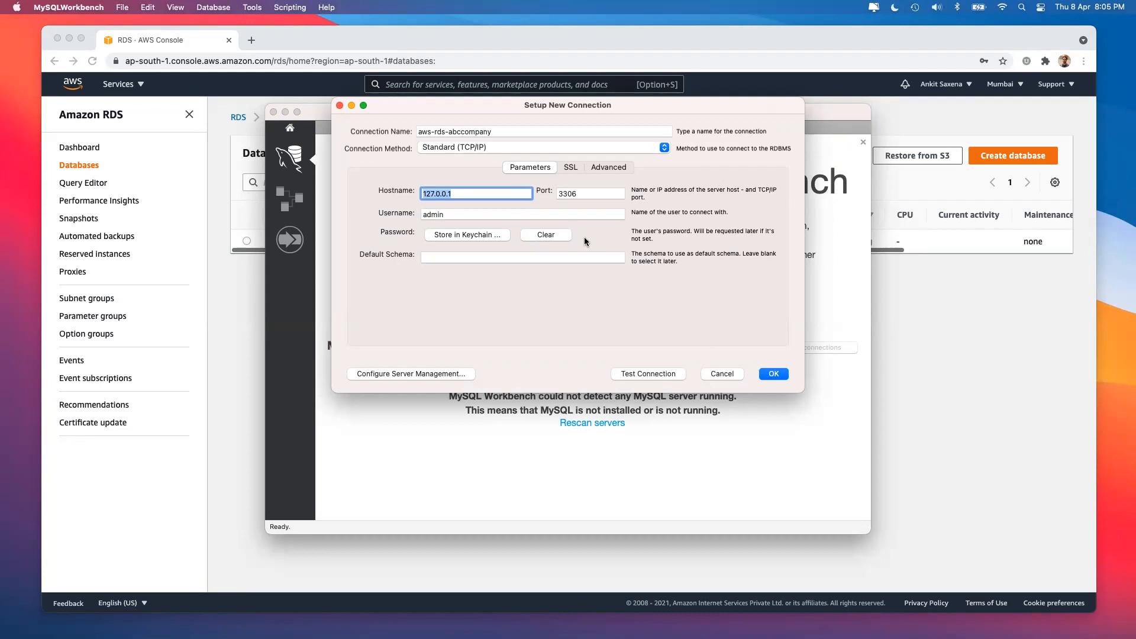
Copy the abccompany instance's endpoint from RDS and paste it as the Workbench hostname.
left_click(949, 314)
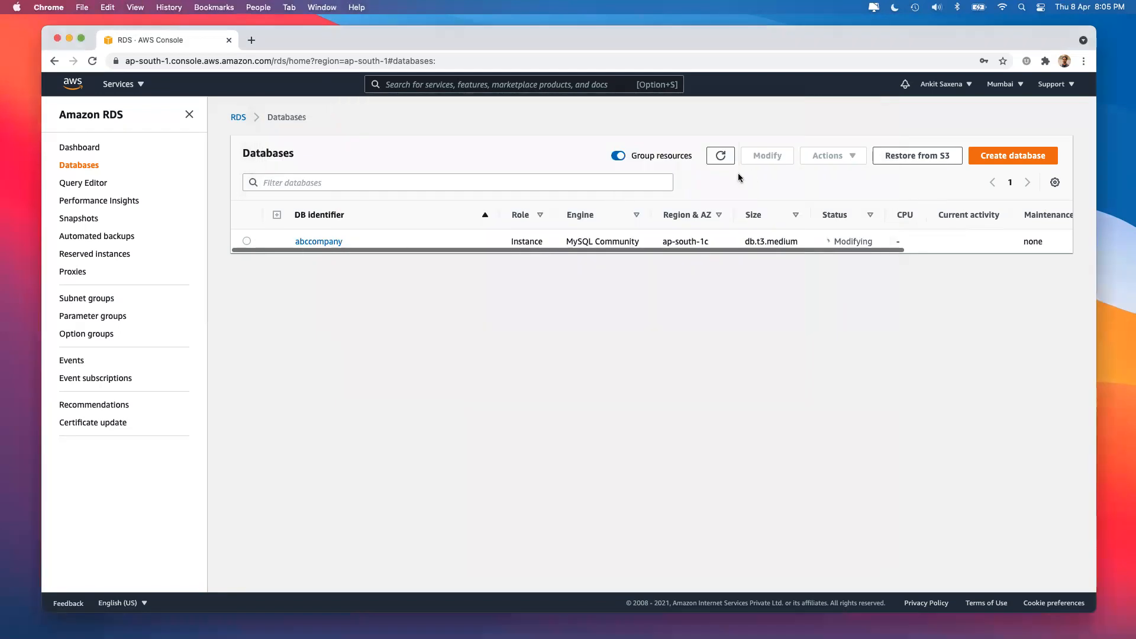
left_click(326, 240)
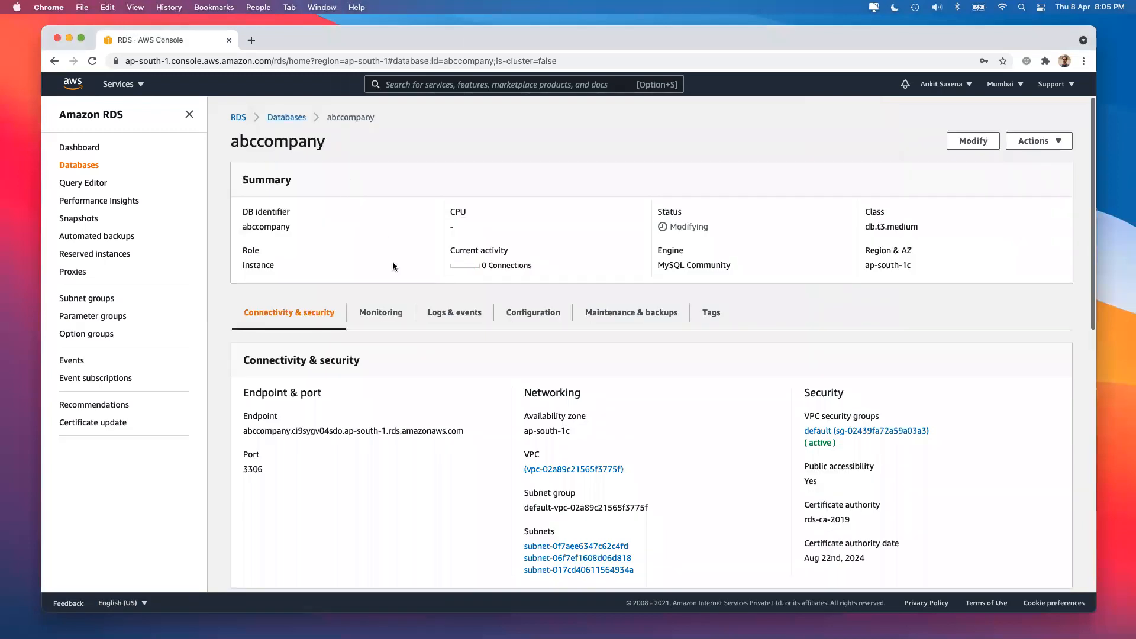
triple_click(249, 430)
key("super+c")
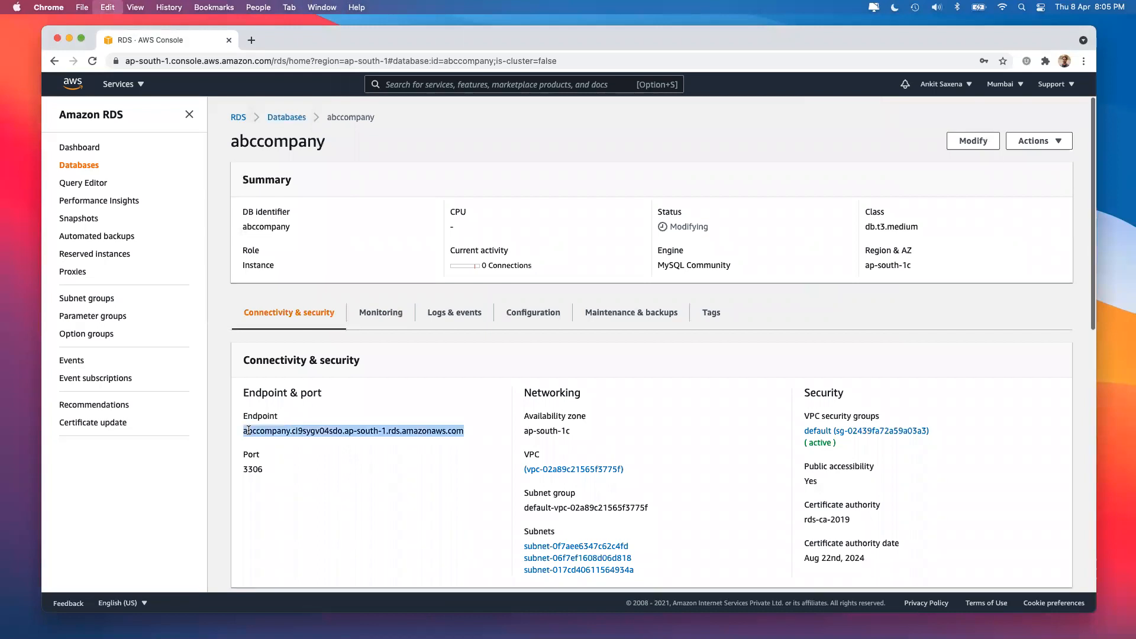
key("super+Tab")
key("super+v")
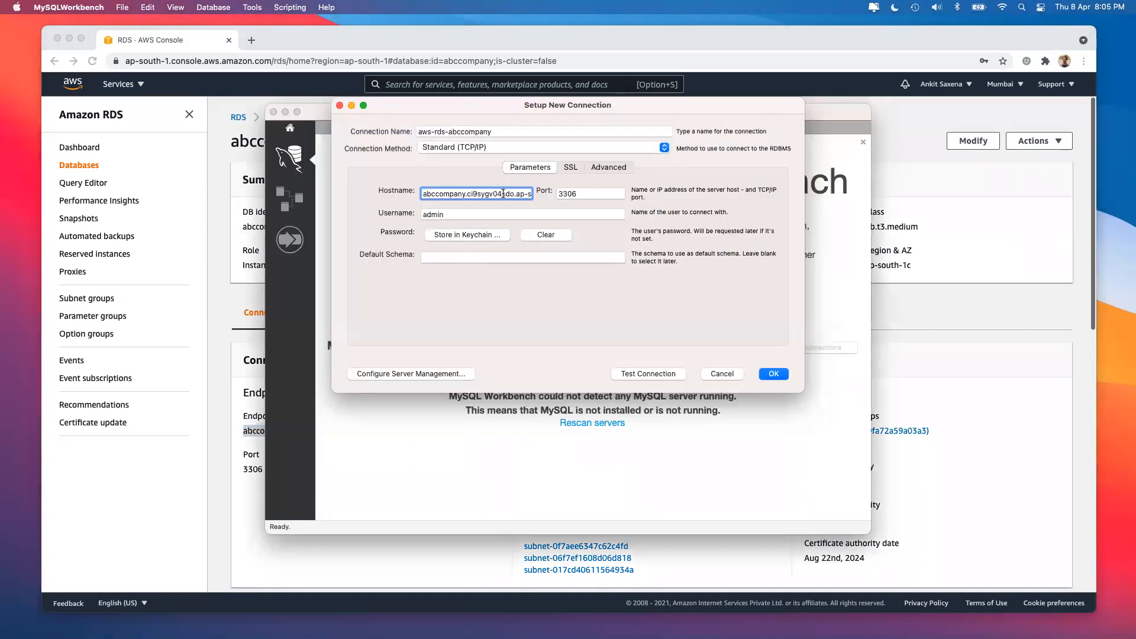
Highlight the endpoint's parts: abccompany name, unique id and ap-south region, then return to Workbench.
left_click(250, 315)
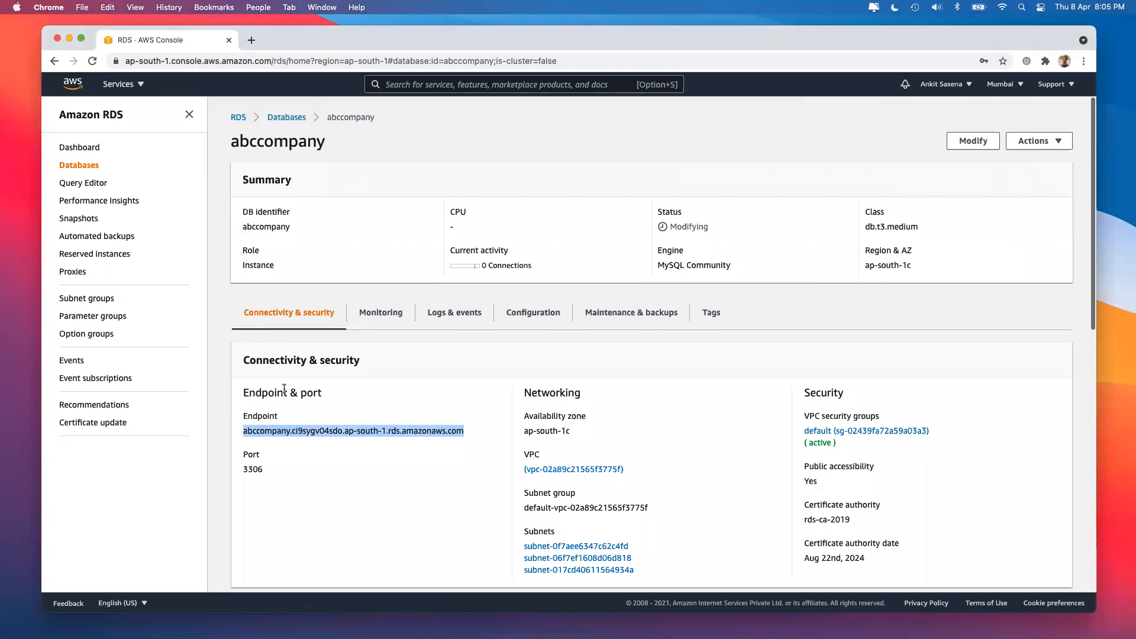
left_click(283, 427)
double_click(262, 431)
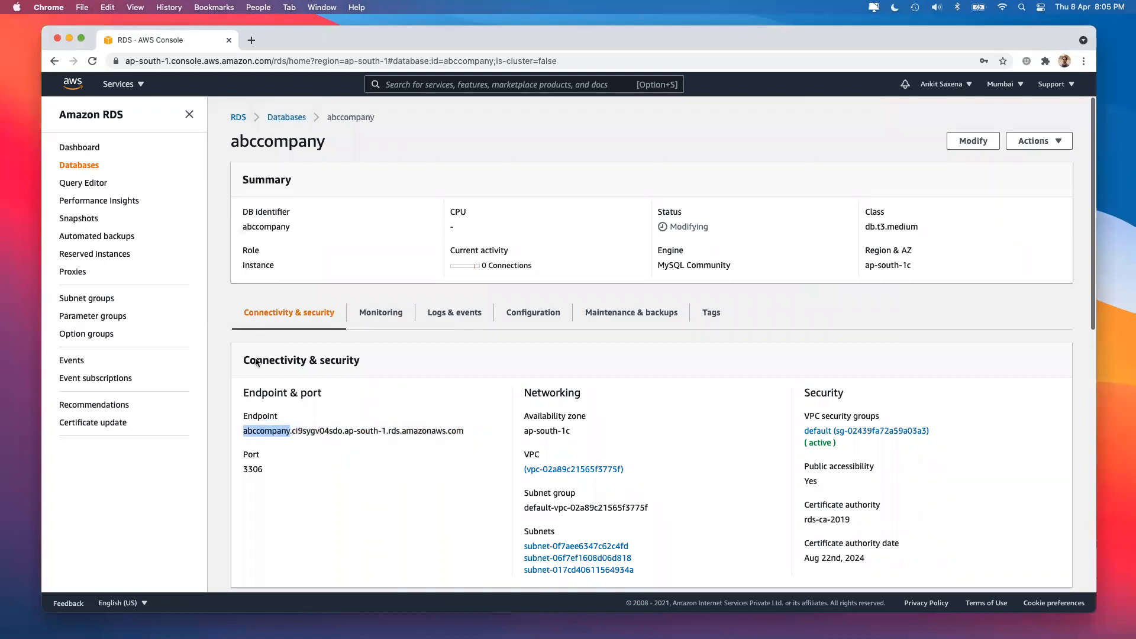
double_click(276, 142)
left_click_drag(291, 431, 342, 432)
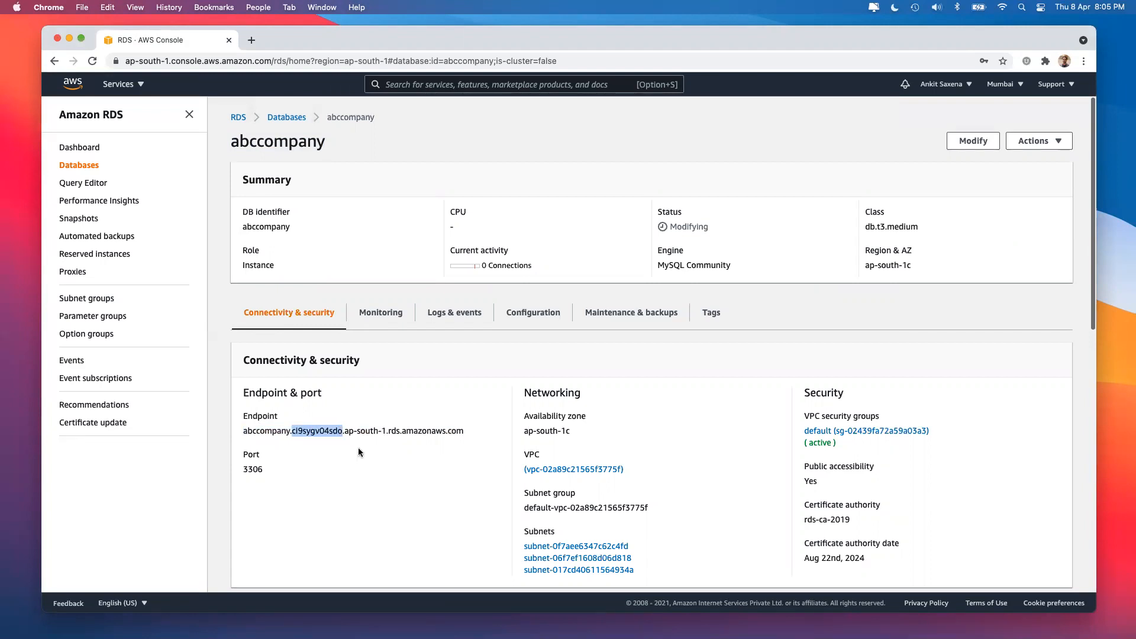
left_click_drag(345, 432, 386, 435)
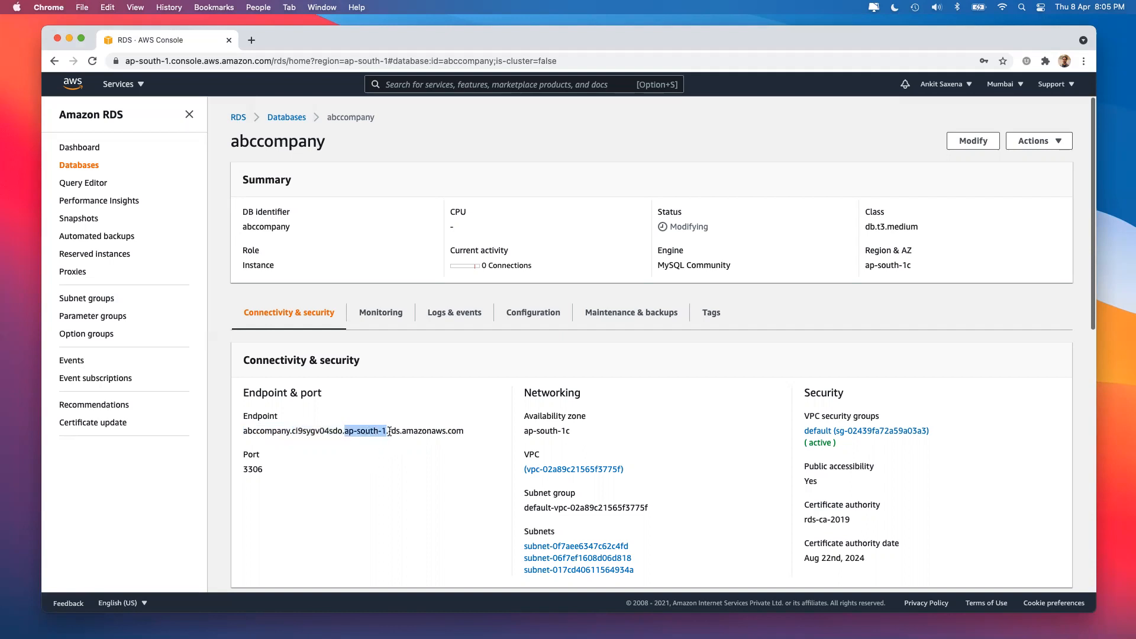
left_click_drag(388, 434, 393, 433)
left_click(422, 436)
left_click_drag(391, 431, 471, 429)
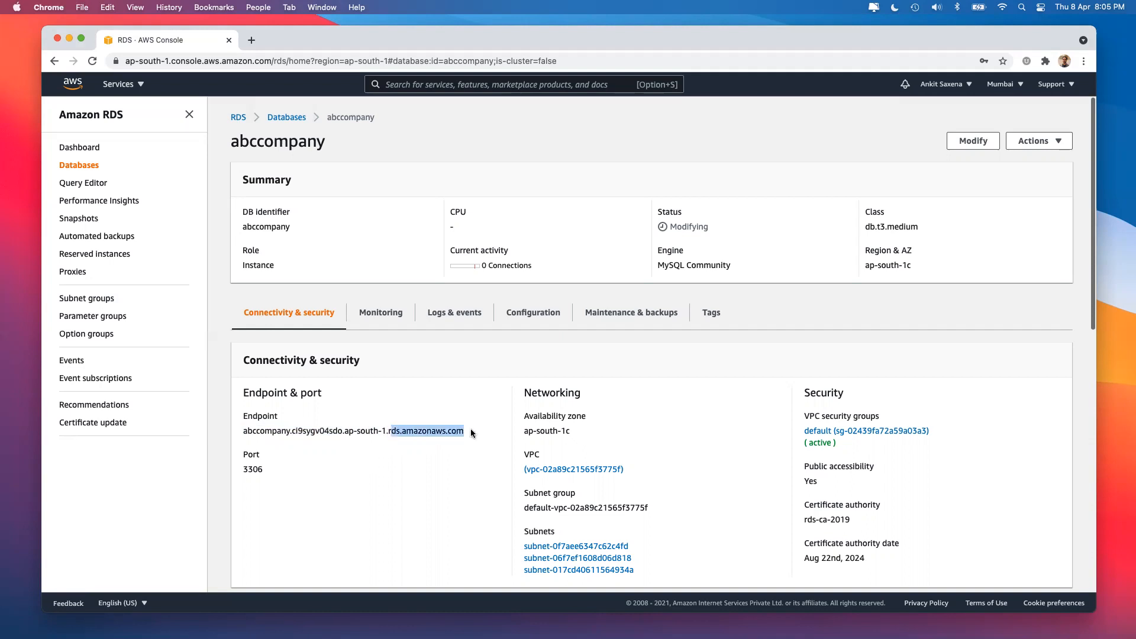
key("super+Tab")
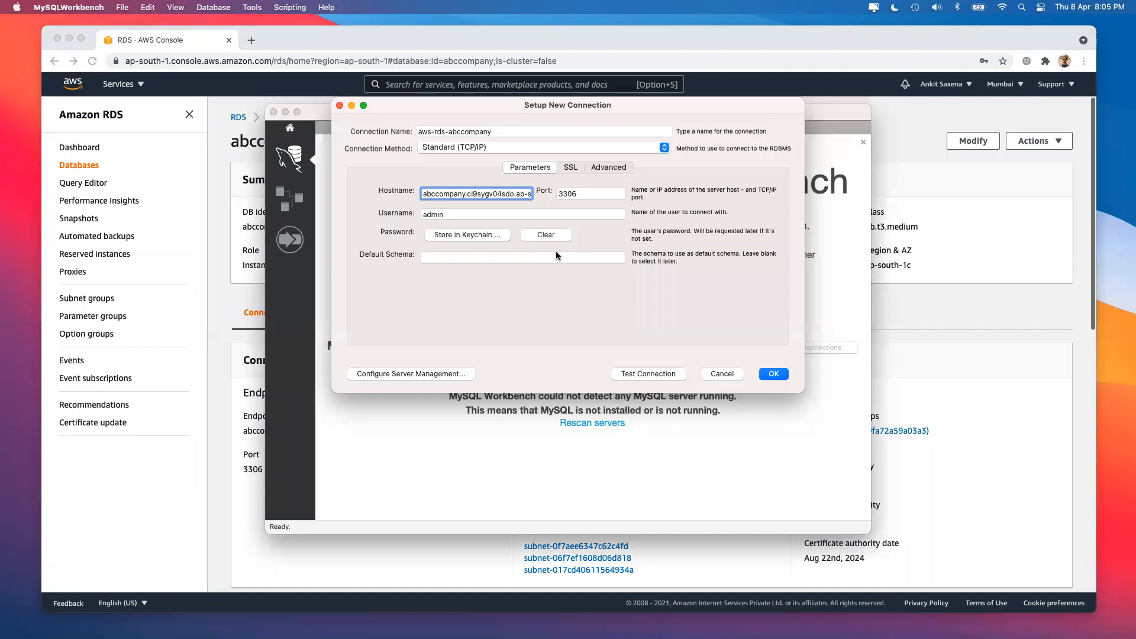
Test the RDS connection with the admin password, acknowledge the success message, and save aws-rds-abccompany.
left_click(651, 372)
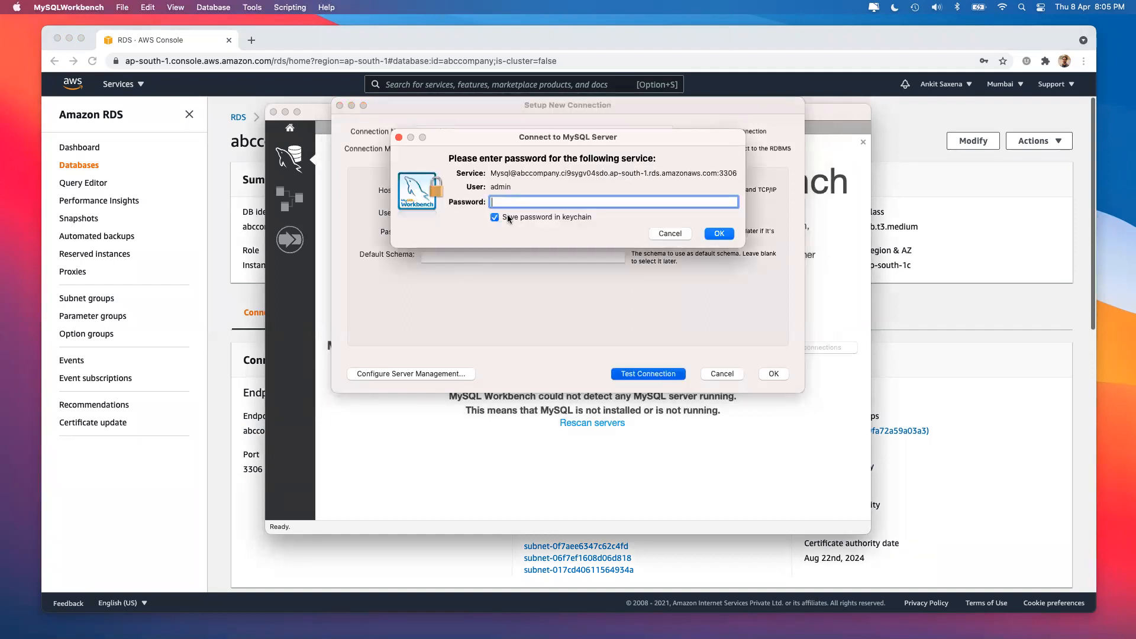
type("••••••••")
left_click(729, 231)
left_click(710, 237)
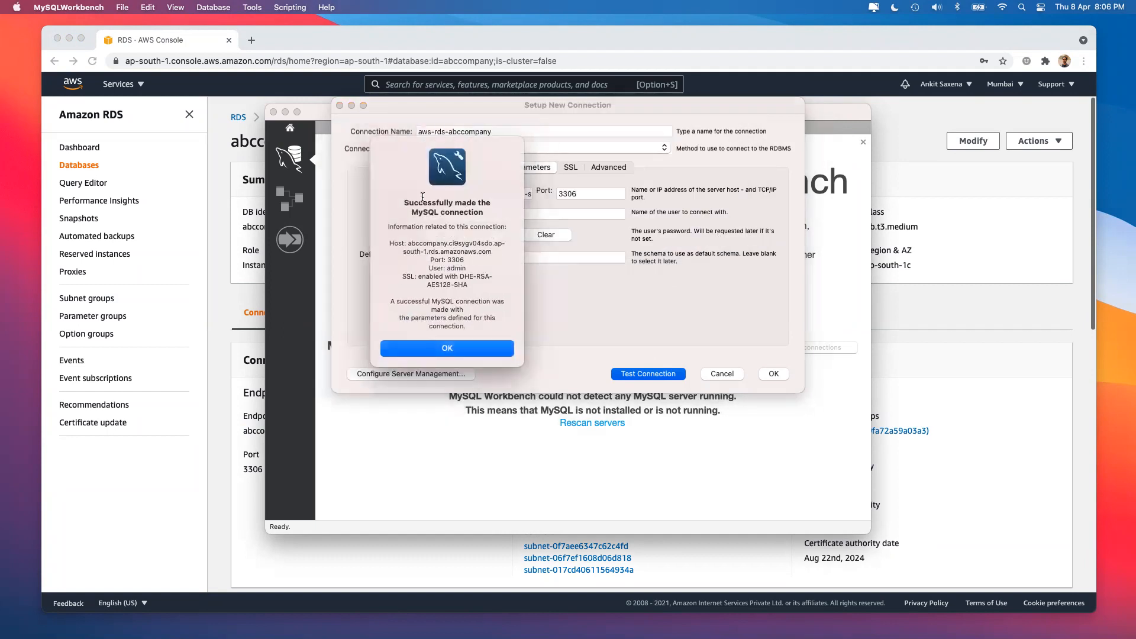
triple_click(406, 202)
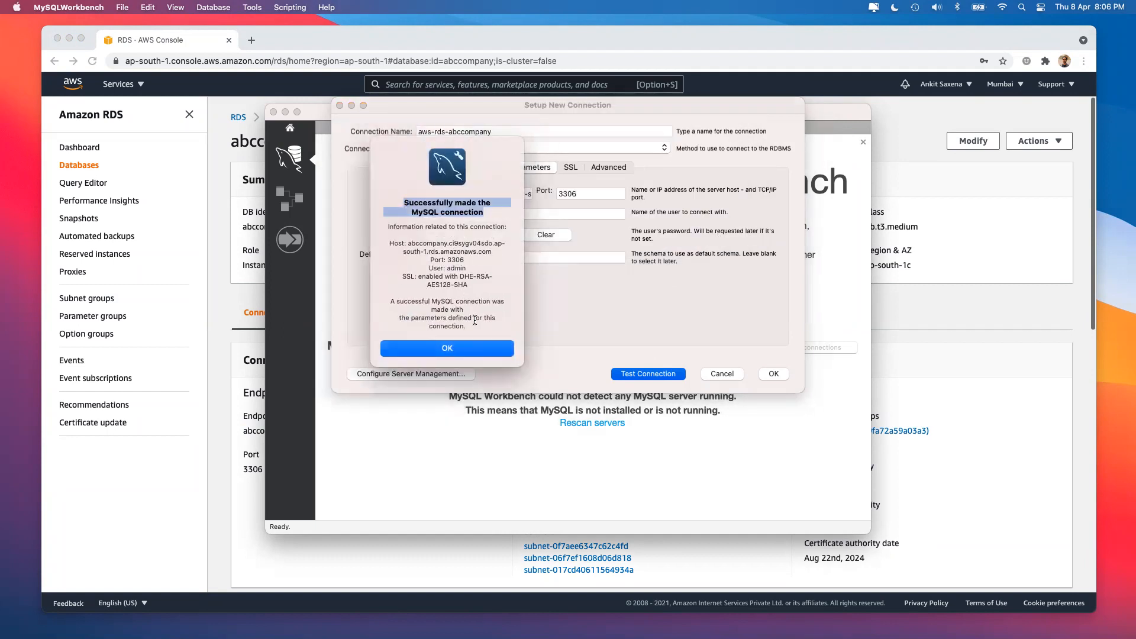
left_click(471, 353)
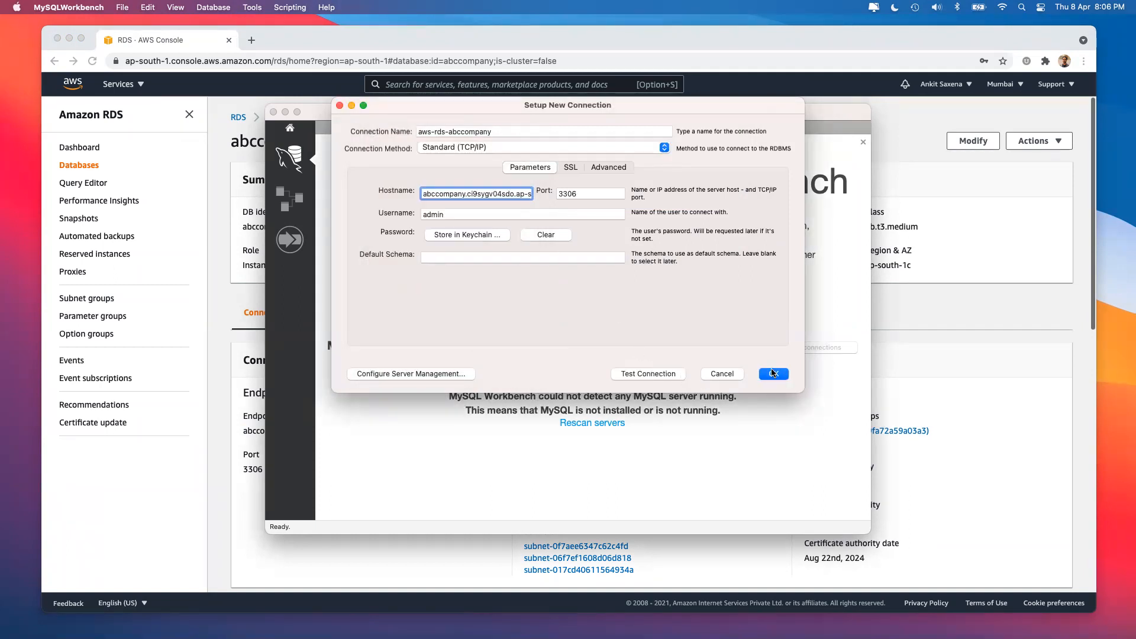
left_click(772, 373)
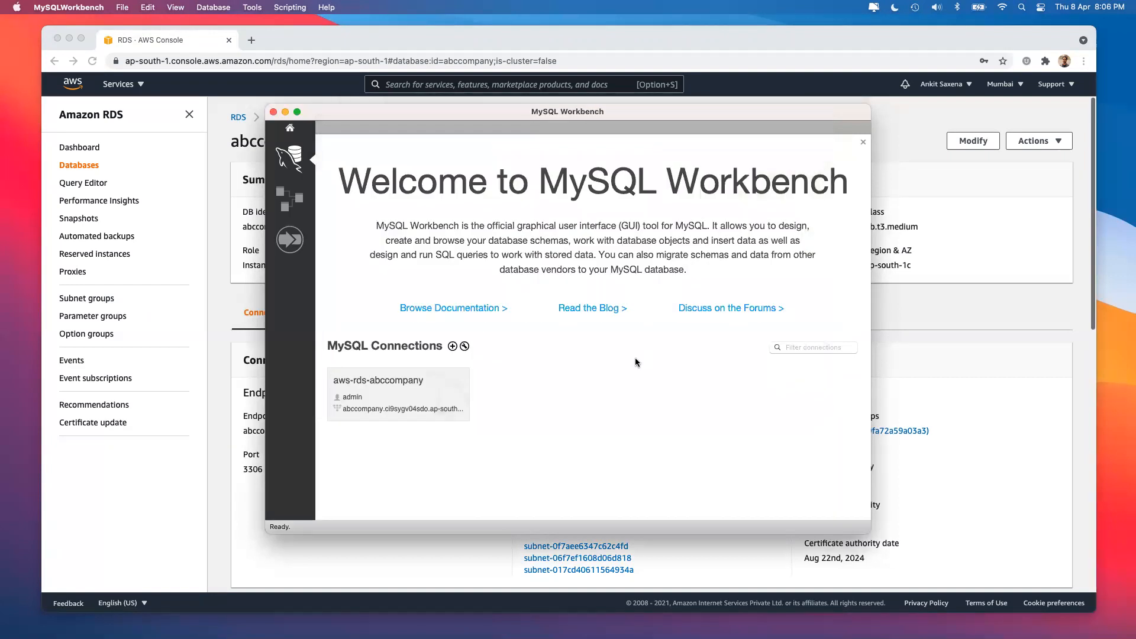
Open the aws-rds-abccompany session in an enlarged window and view Server Status showing Running.
left_click(380, 384)
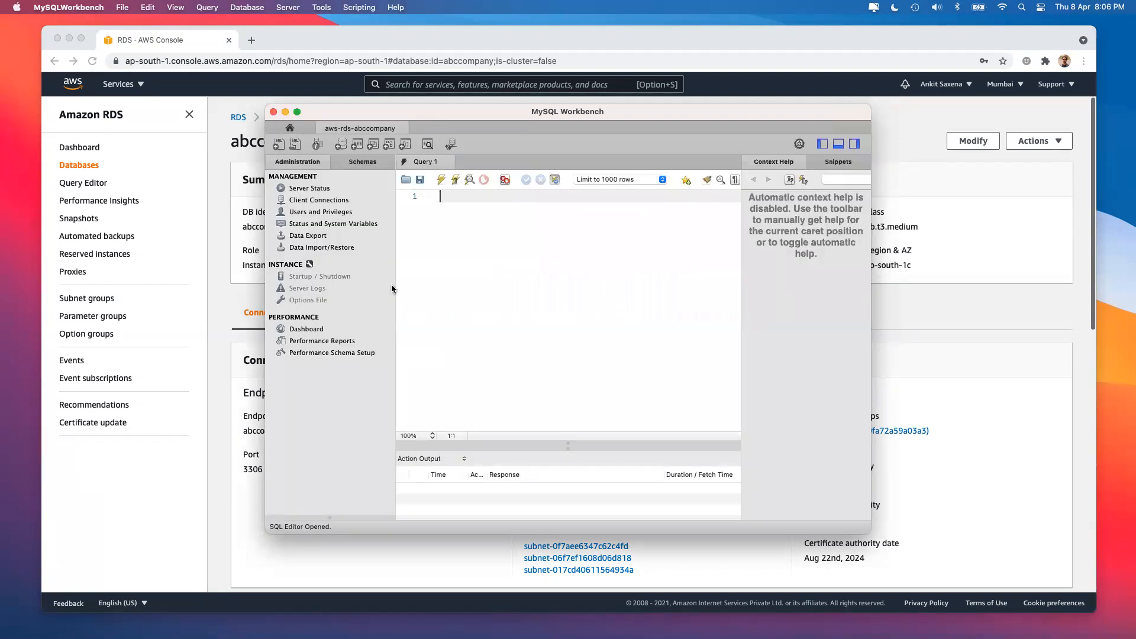
left_click_drag(436, 111, 235, 56)
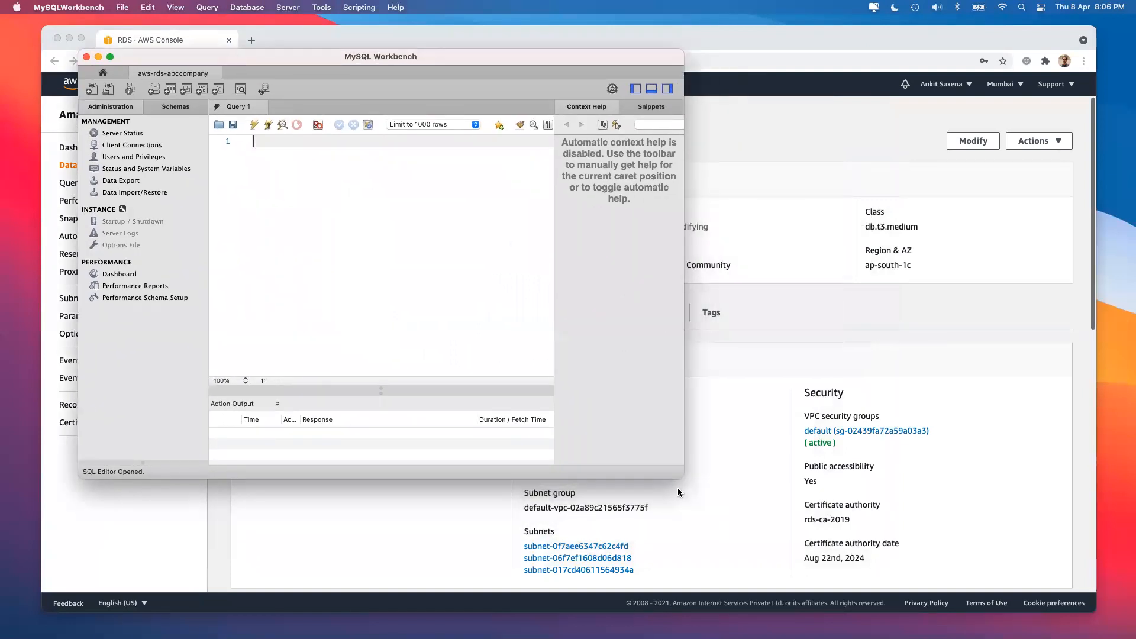
left_click_drag(690, 474, 1074, 586)
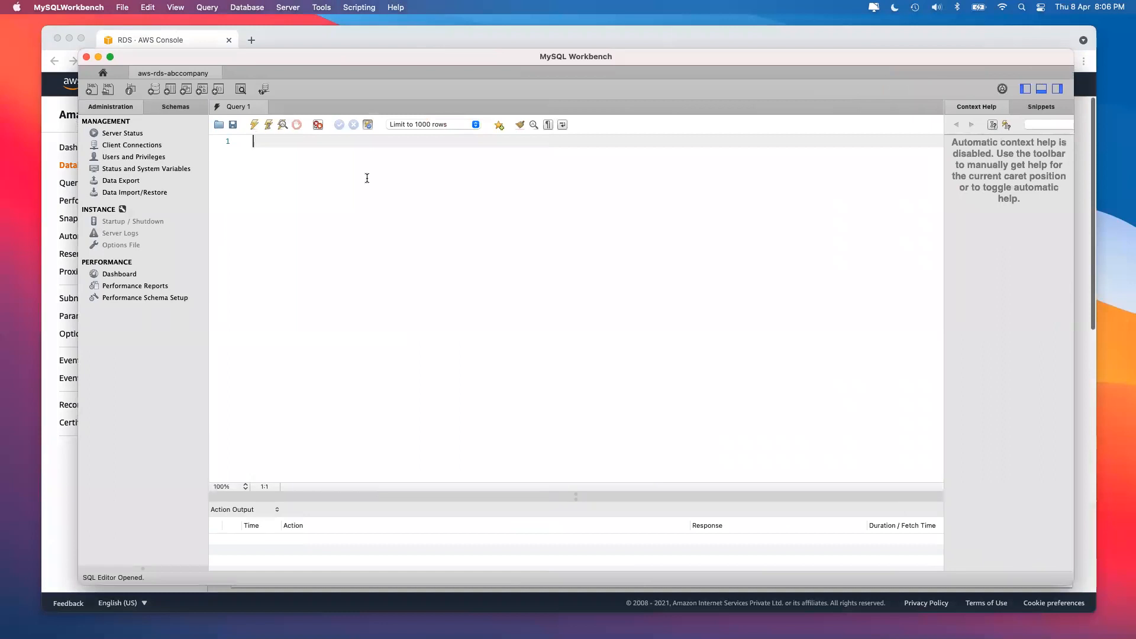
left_click(110, 279)
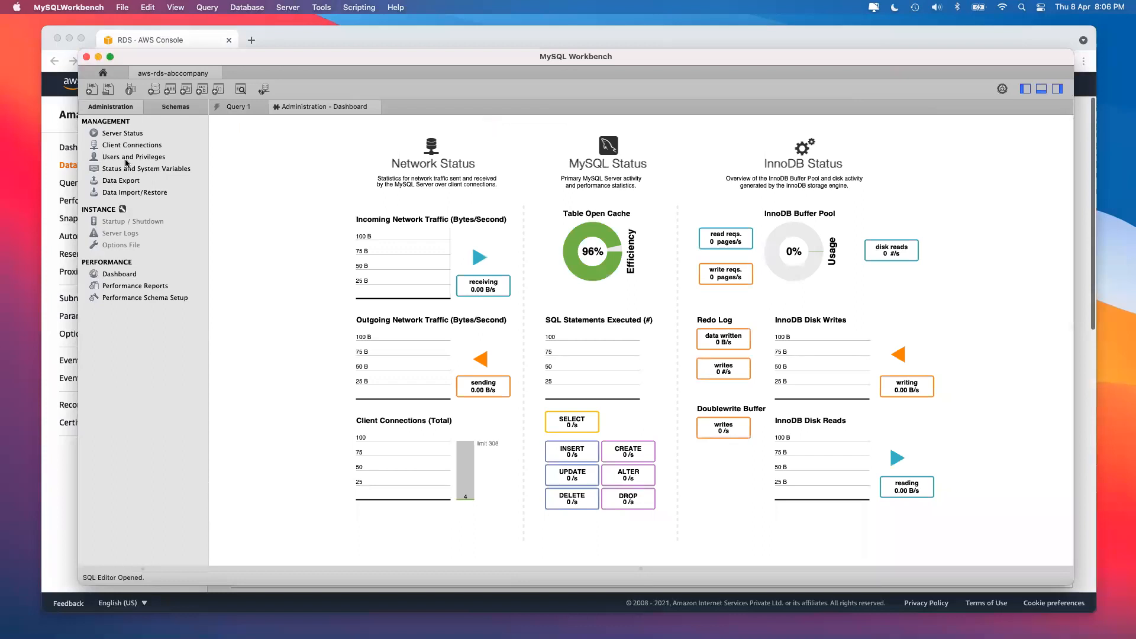
left_click(127, 134)
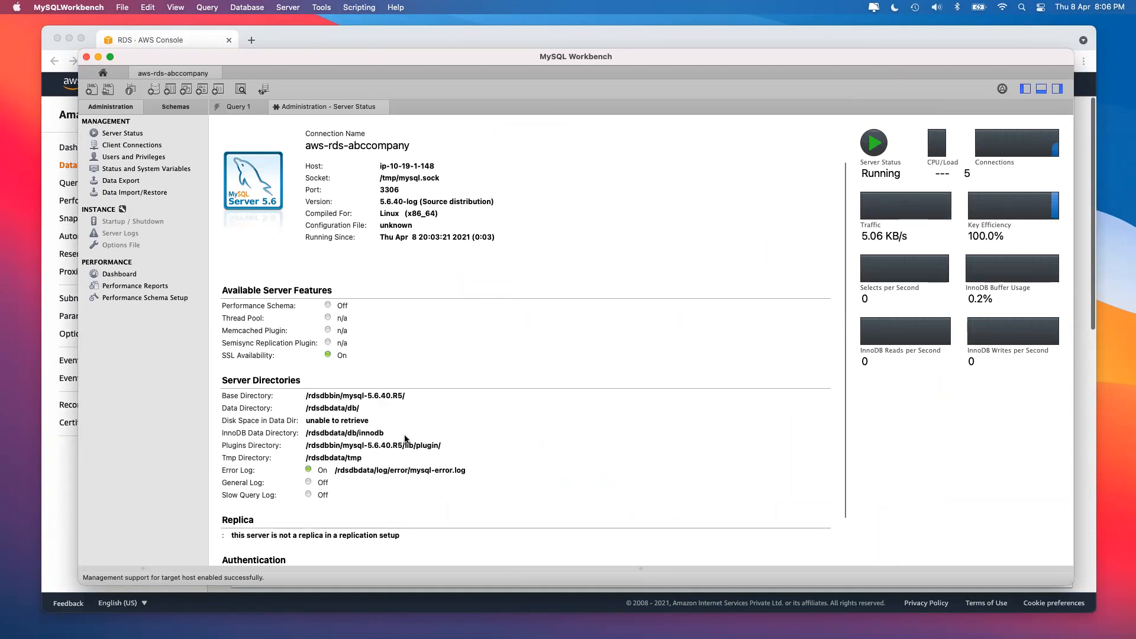
scroll(508, 414, "down", 5)
scroll(506, 410, "up", 5)
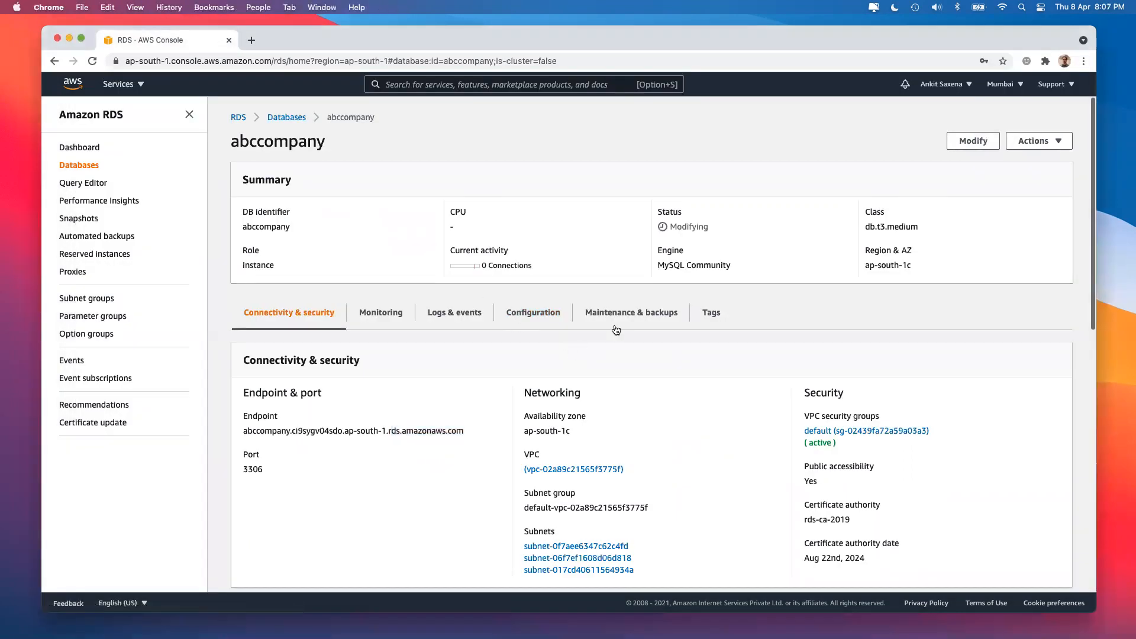
Browse the abccompany instance's CloudWatch monitoring charts, then return to Workbench's Server Status.
left_click(382, 313)
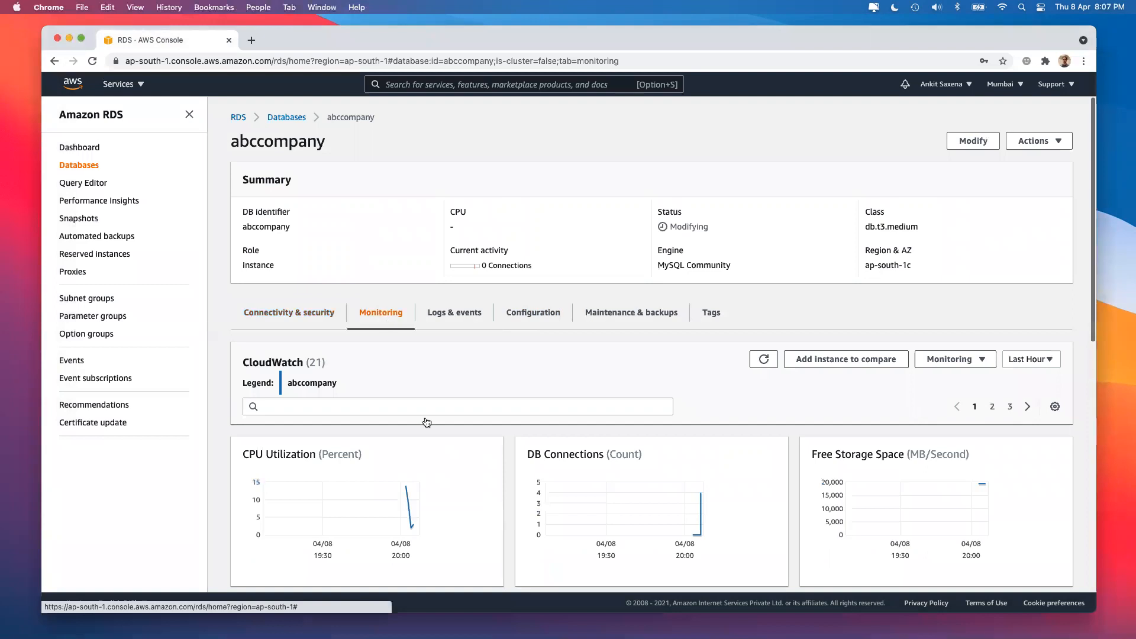
scroll(431, 490, "down", 2)
scroll(381, 390, "down", 1)
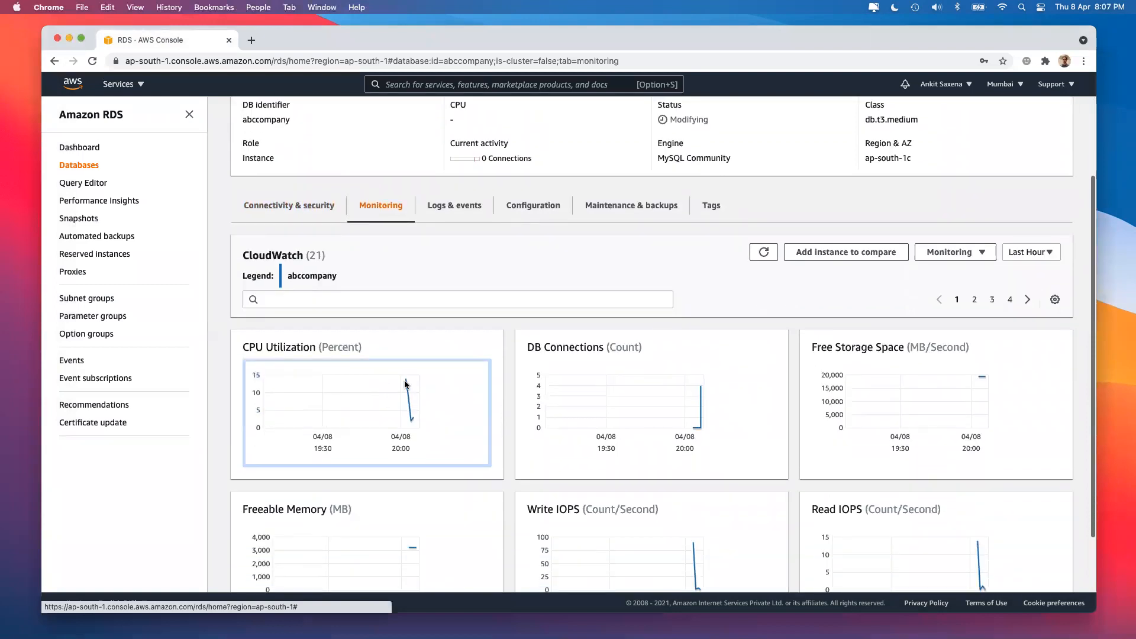
double_click(276, 251)
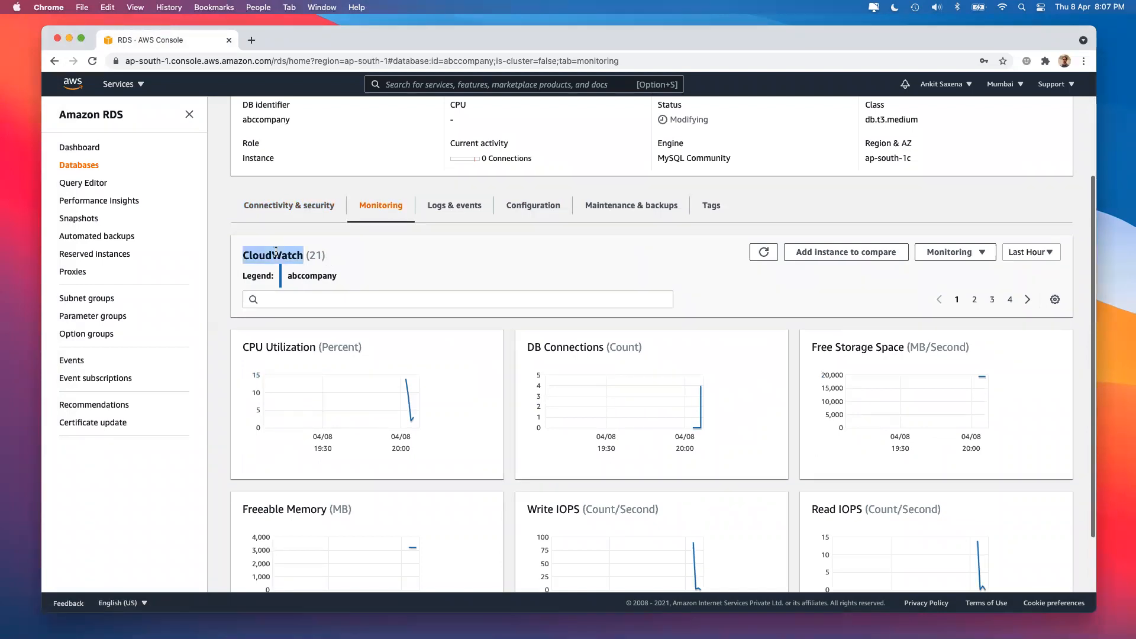
scroll(391, 332, "down", 2)
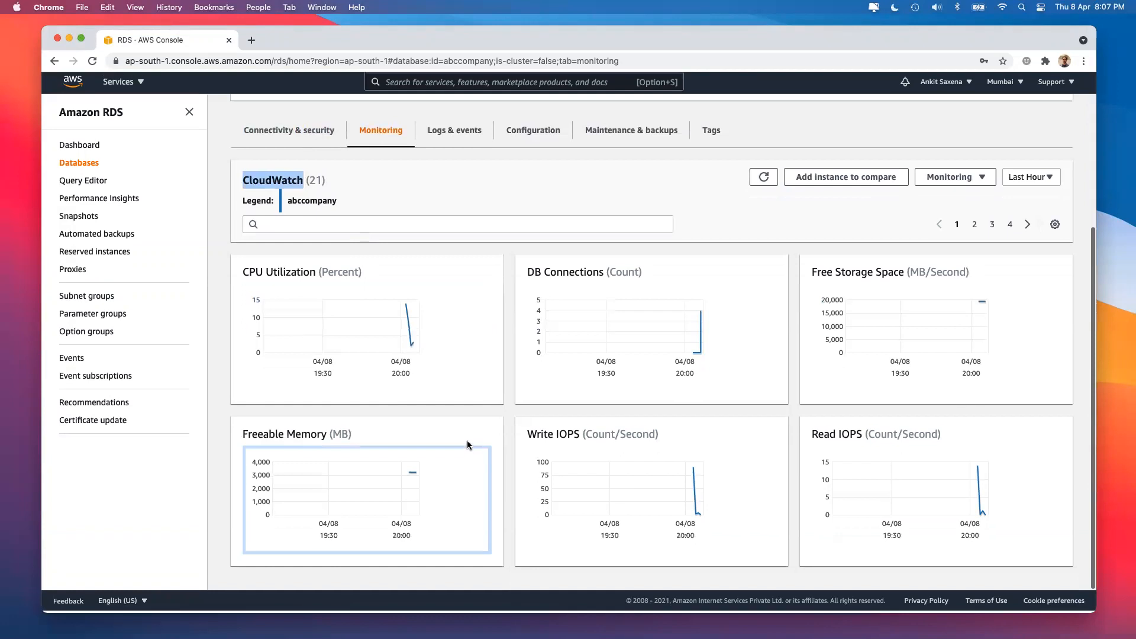
key("super+Tab")
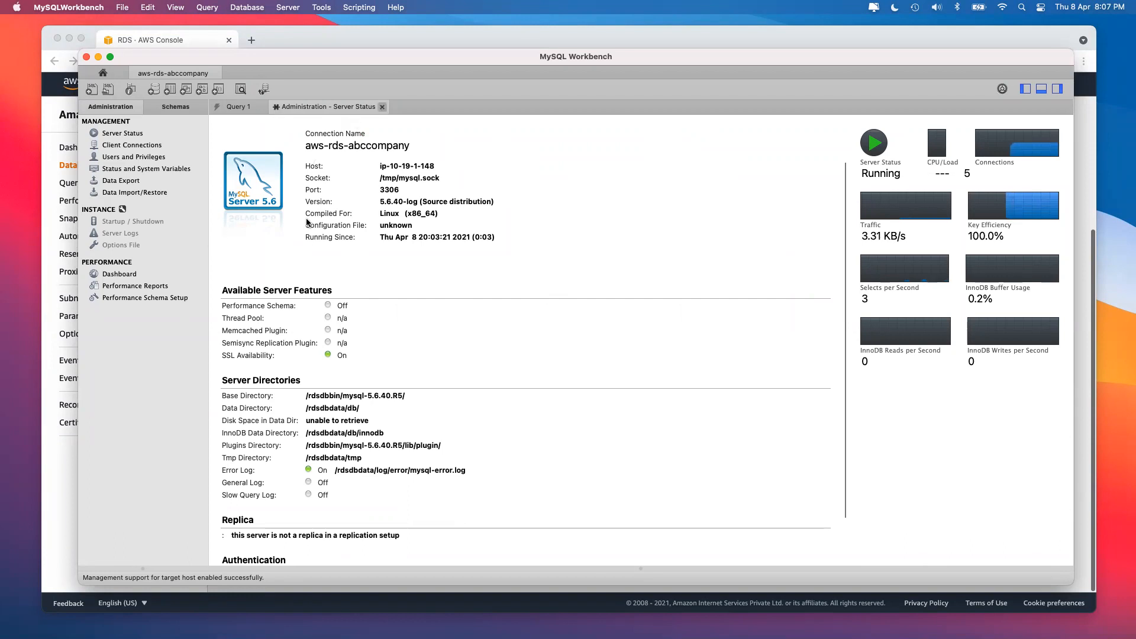
Show the blank Query 1 SQL editor, then bring up the AWS 'Connecting to a DB instance running MySQL' guide.
key("super+w")
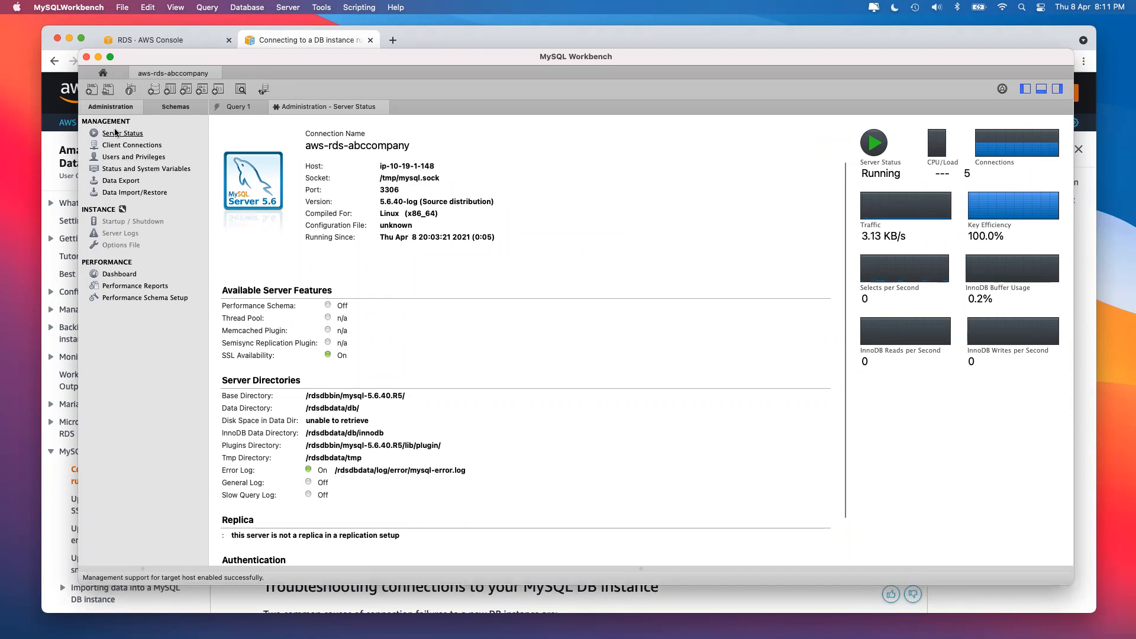
left_click(234, 108)
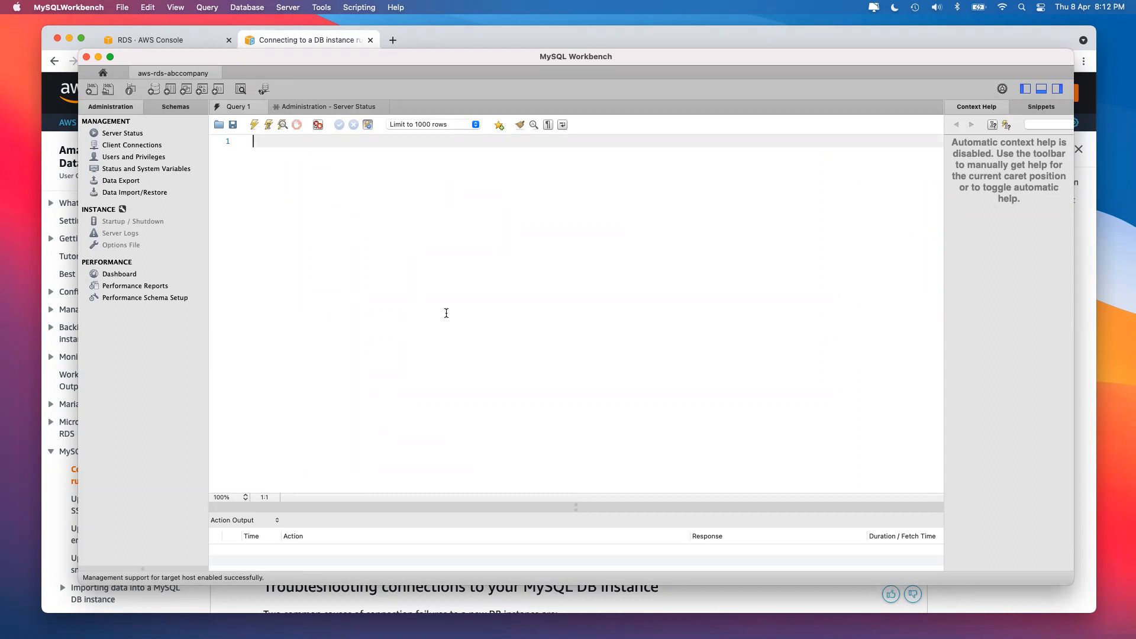
key("super+Tab")
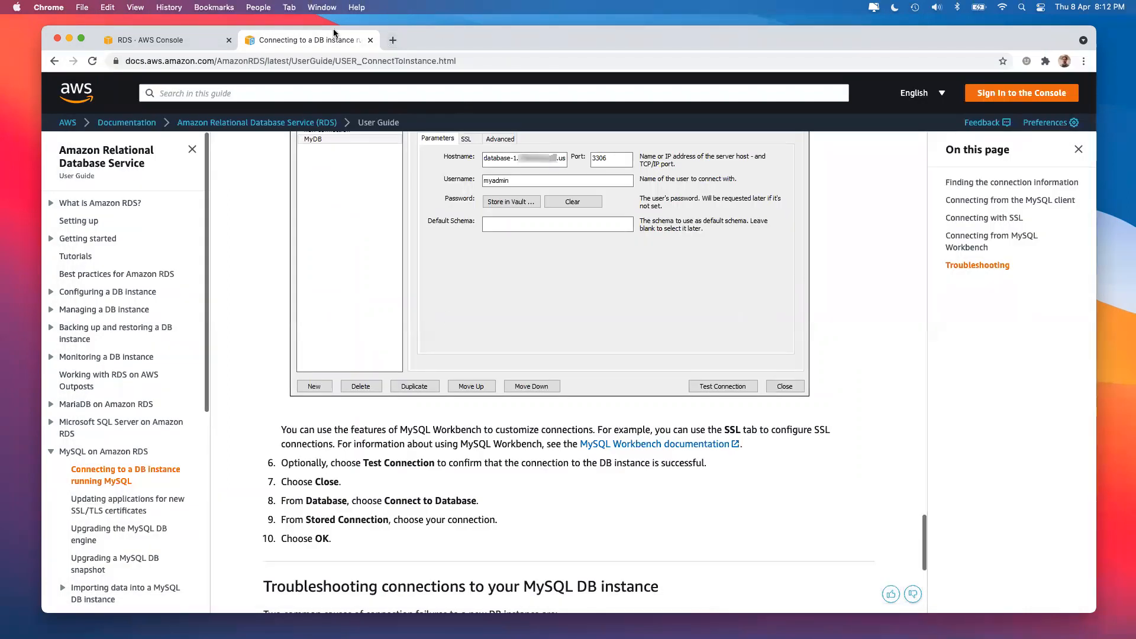
Search 'create database mysql' and open the MySQL 8.0 manual page '3.3.1 Creating and Selecting a Database'.
left_click(393, 40)
type("cr")
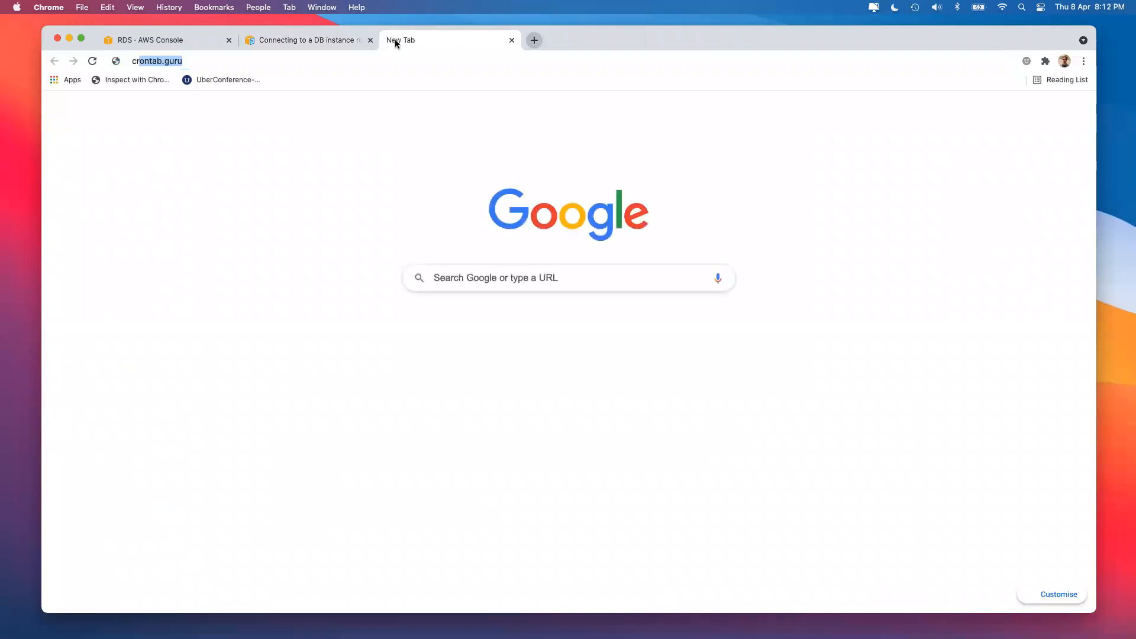
type("eate database mysq")
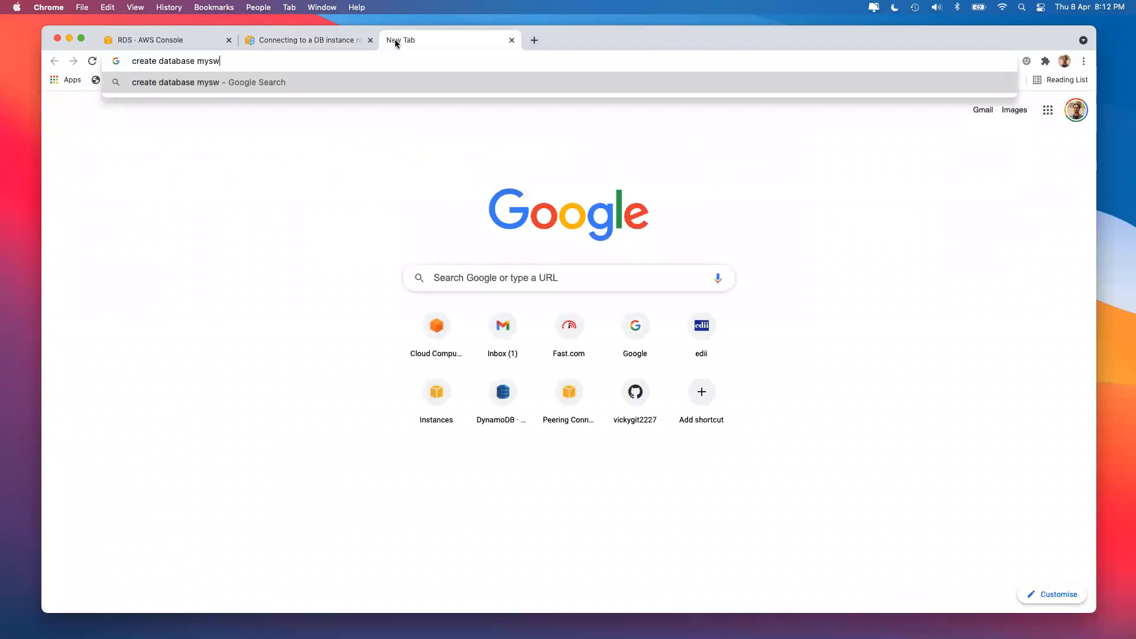
key("BackSpace")
type("l")
key("Return")
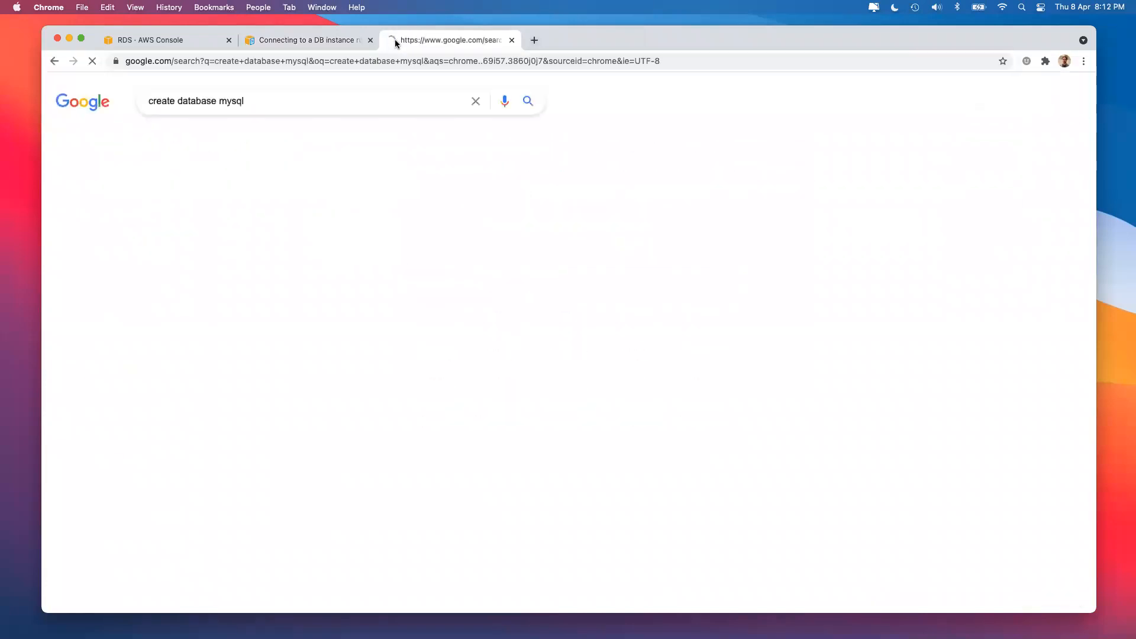
left_click(279, 279)
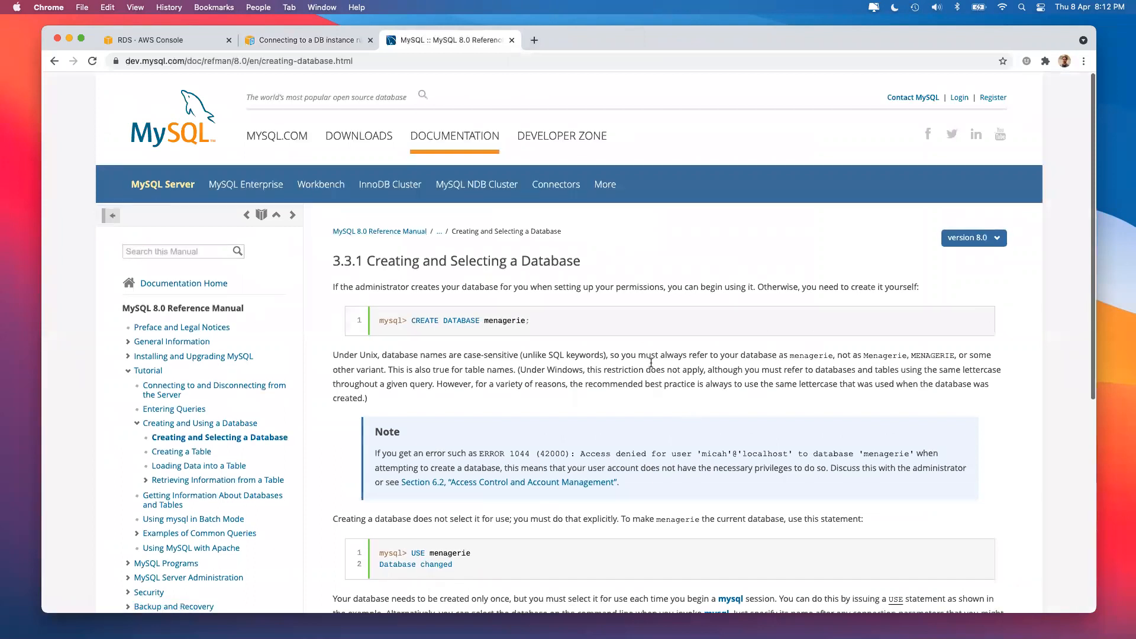
Switch the manual to the Japanese 5.6 version and translate the page into English.
left_click(979, 235)
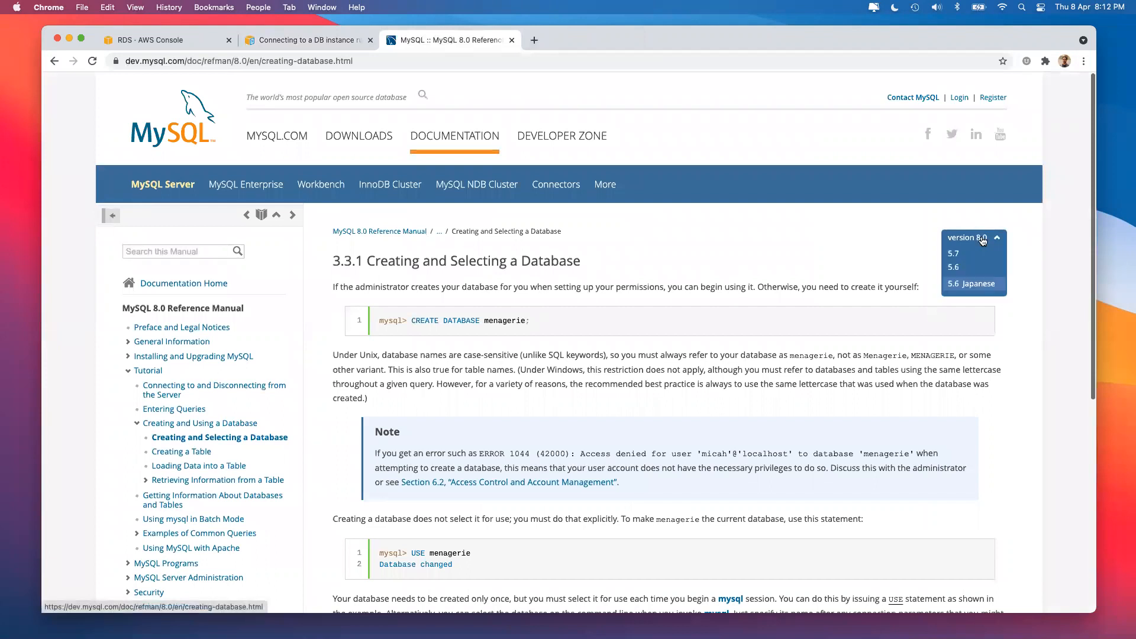
left_click(976, 270)
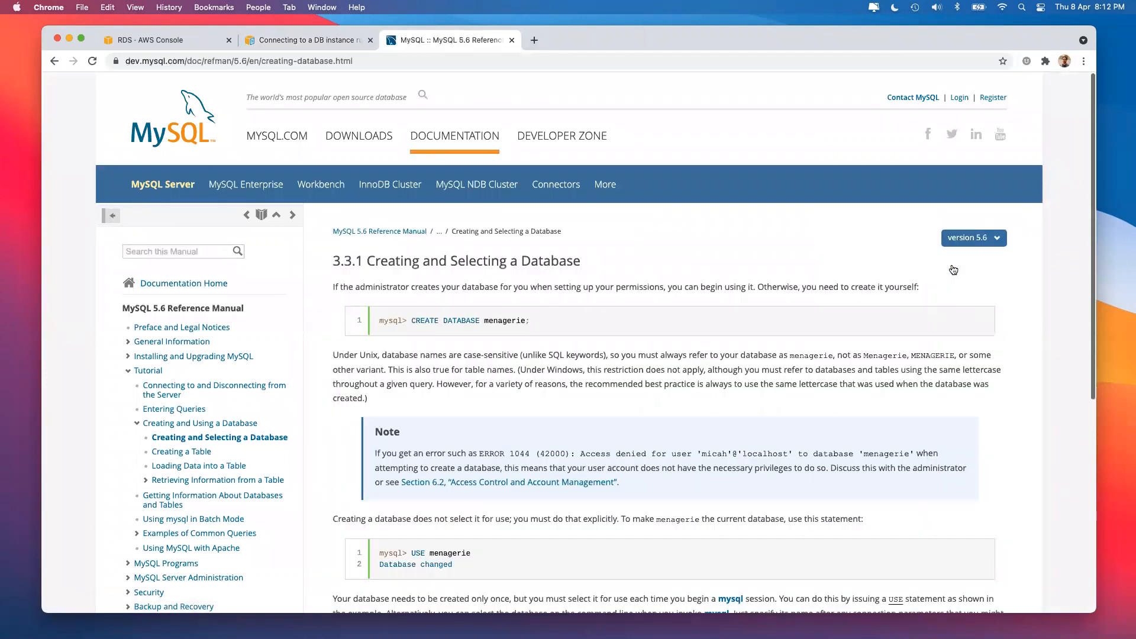
left_click(976, 243)
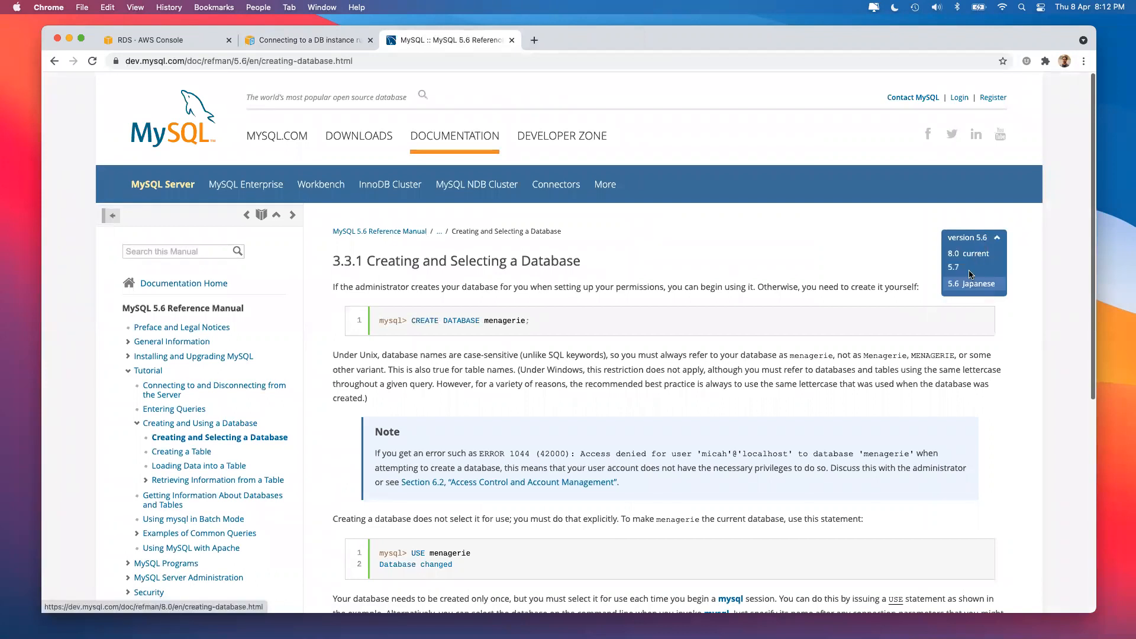
left_click(967, 286)
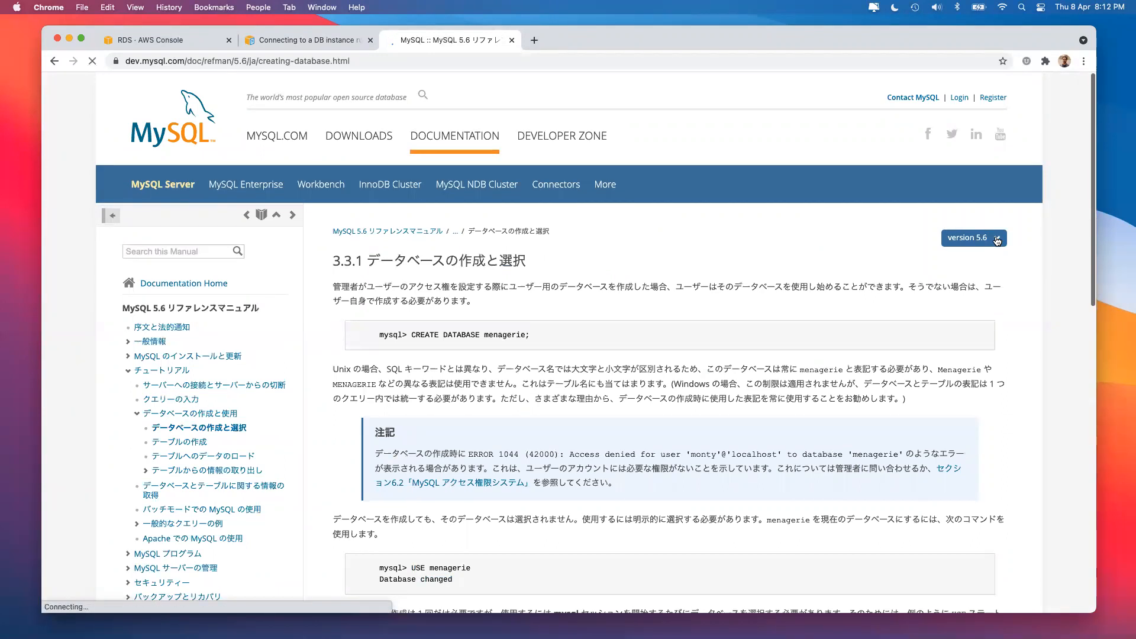
left_click(917, 84)
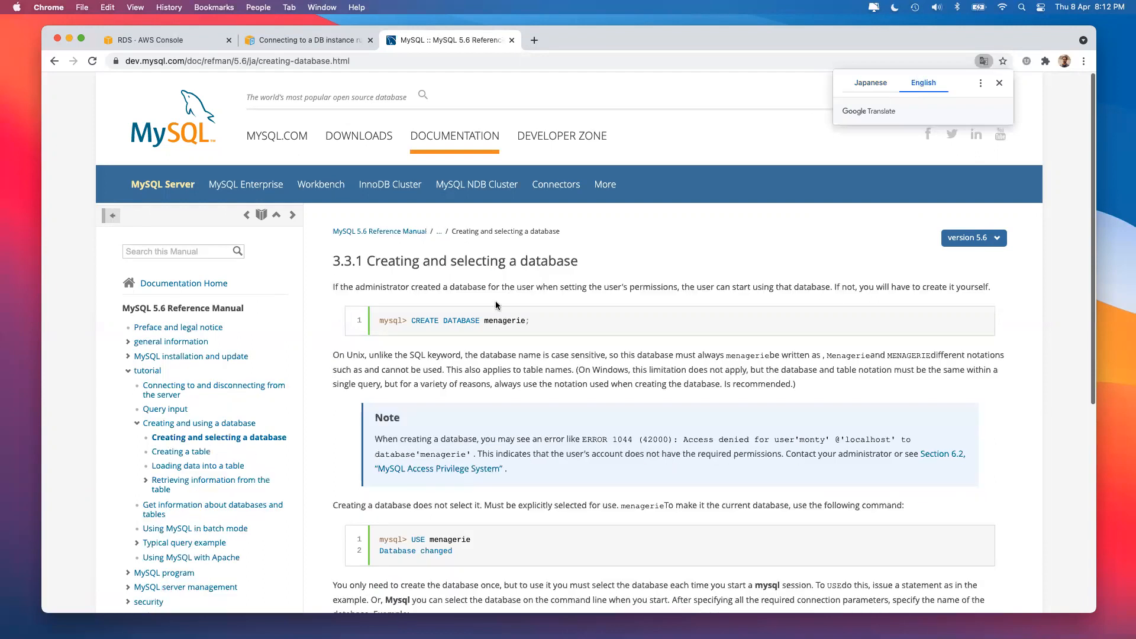
Copy the CREATE DATABASE menagerie example from the manual page.
left_click(665, 354)
double_click(239, 61)
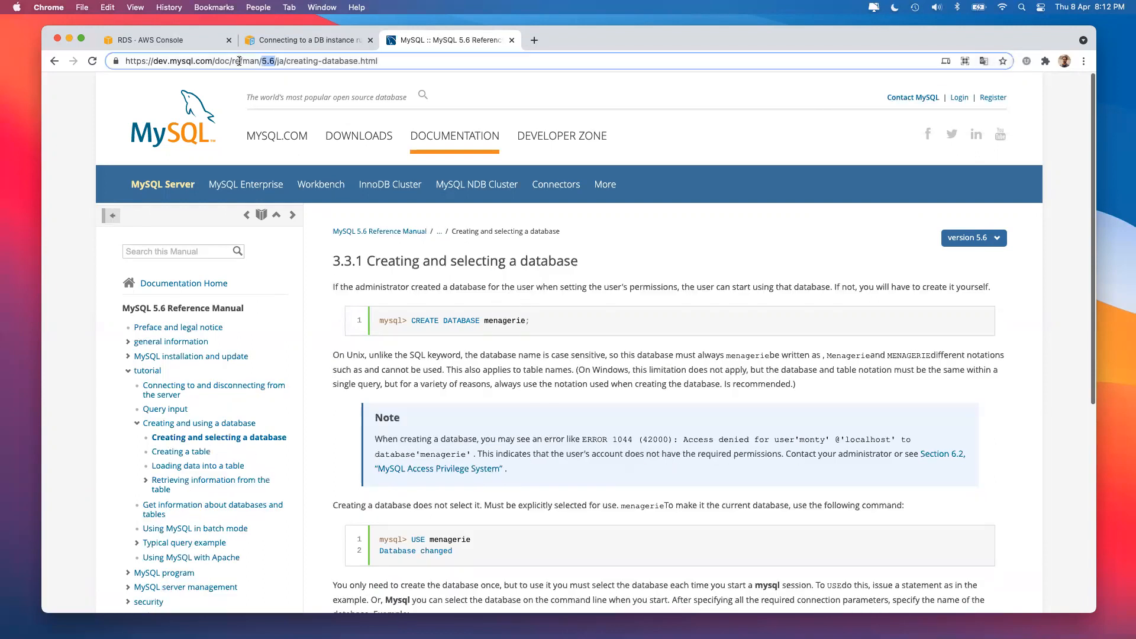
left_click(452, 332)
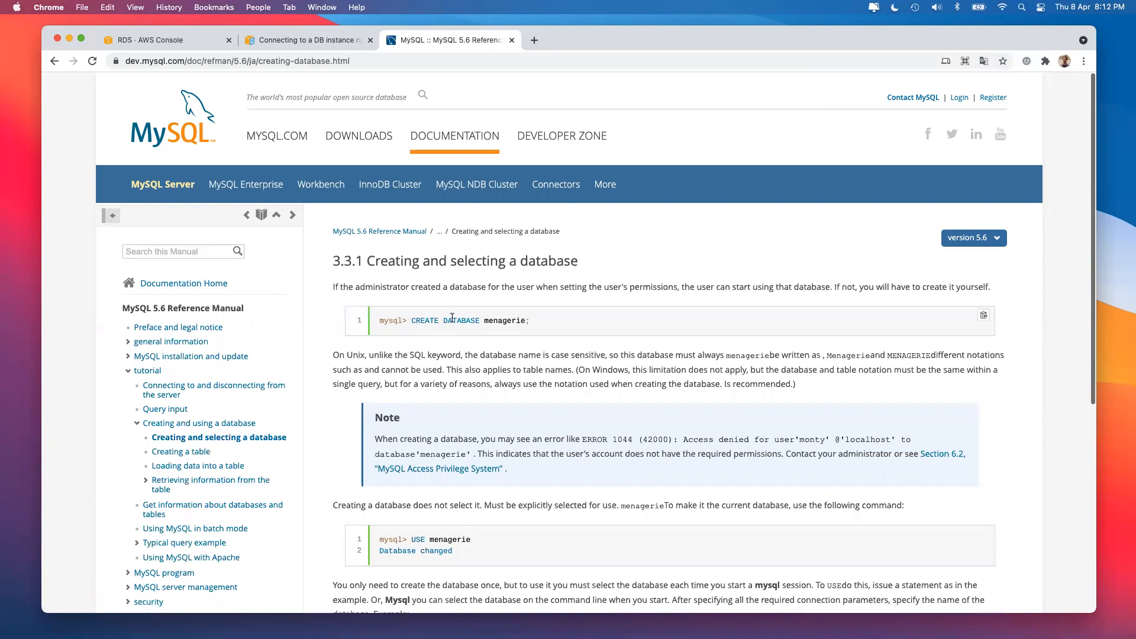
left_click_drag(410, 320, 548, 320)
key("super+c")
key("super+Tab")
Run CREATE DATABASE menagerie, then make it current with USE menagerie;.
key("super+v")
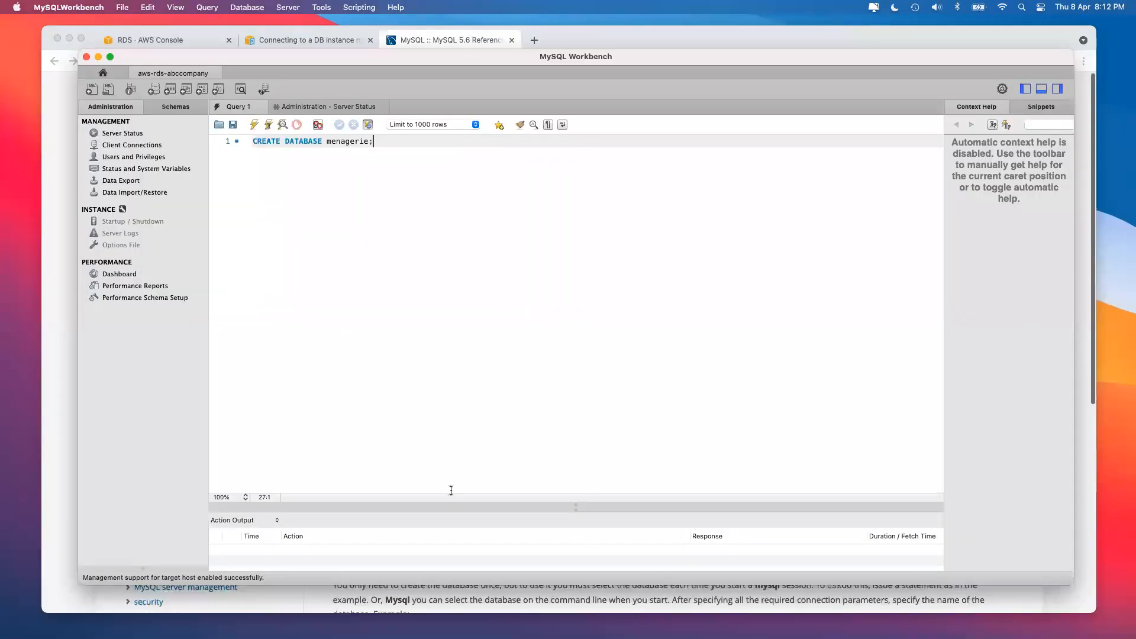
left_click(254, 126)
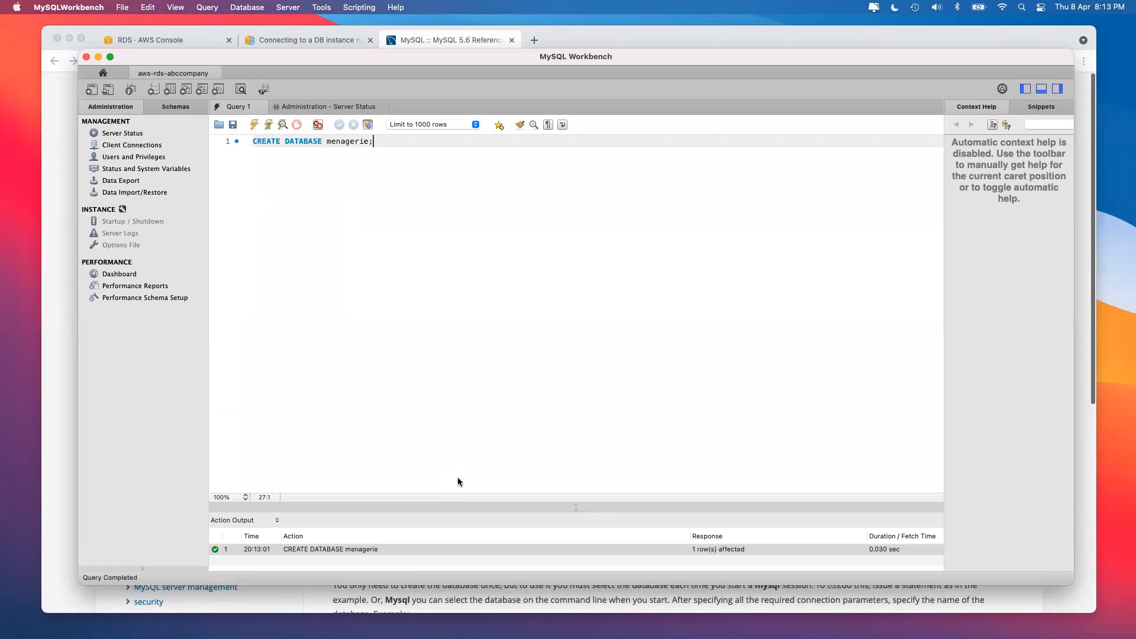
key("super+Tab")
scroll(457, 368, "down", 2)
triple_click(487, 396)
key("super+c")
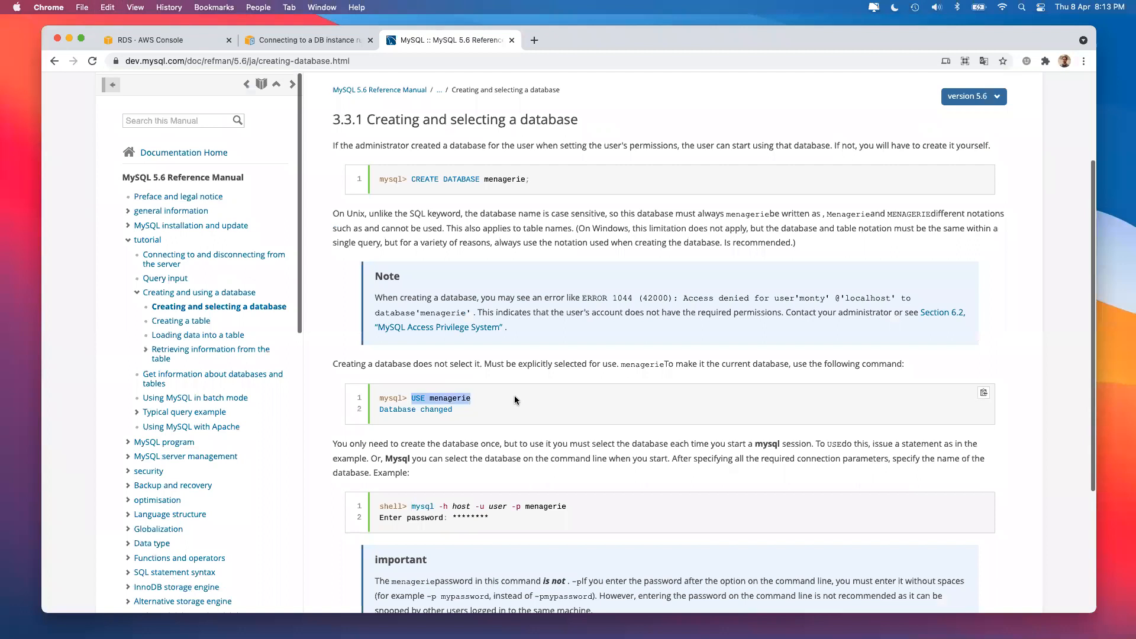
key("super+Tab")
key("super+a")
key("super+v")
type(";")
left_click(256, 126)
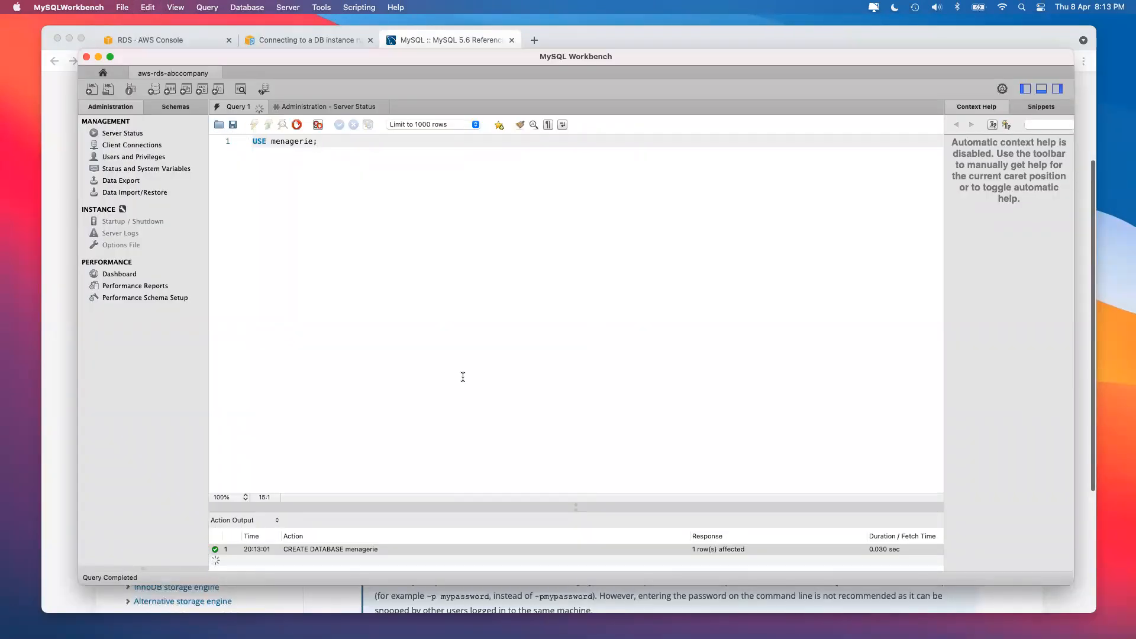
Copy SHOW TABLES from the manual's Creating a table page and run it, showing no tables.
key("super+Tab")
scroll(570, 309, "down", 5)
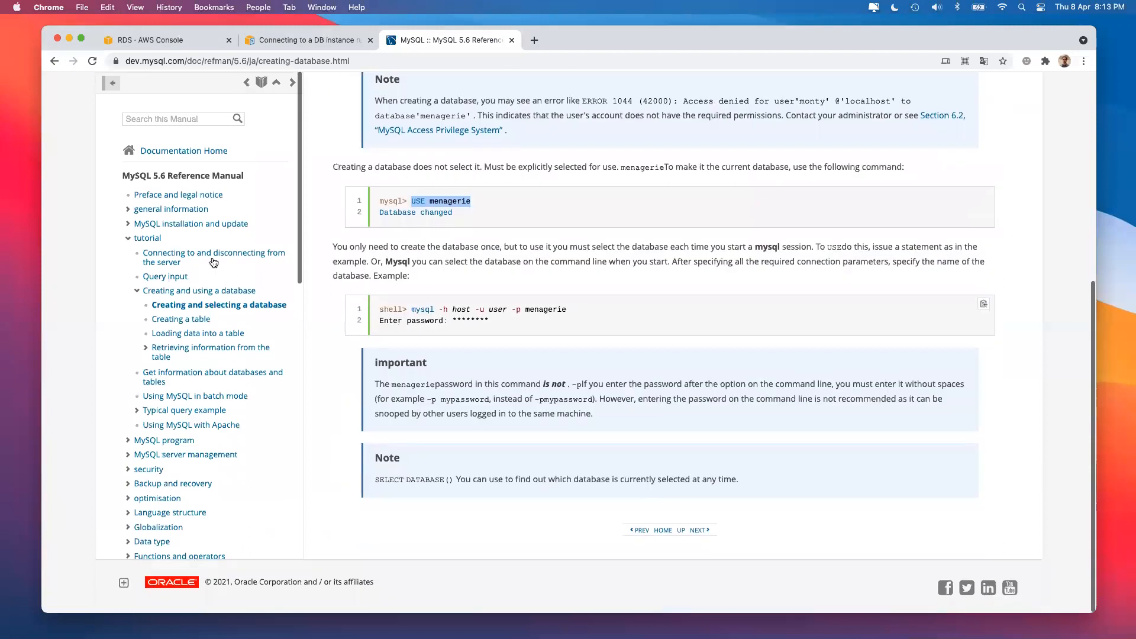
left_click(181, 321)
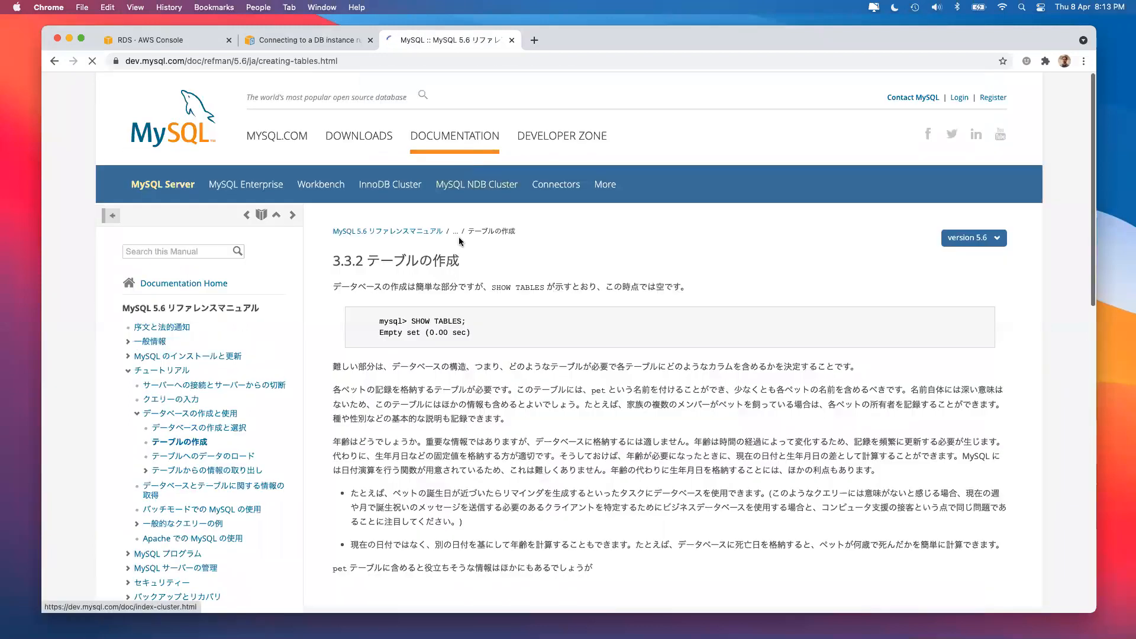
left_click_drag(410, 320, 481, 318)
key("super+c")
key("super+Tab")
key("super+a")
key("super+v")
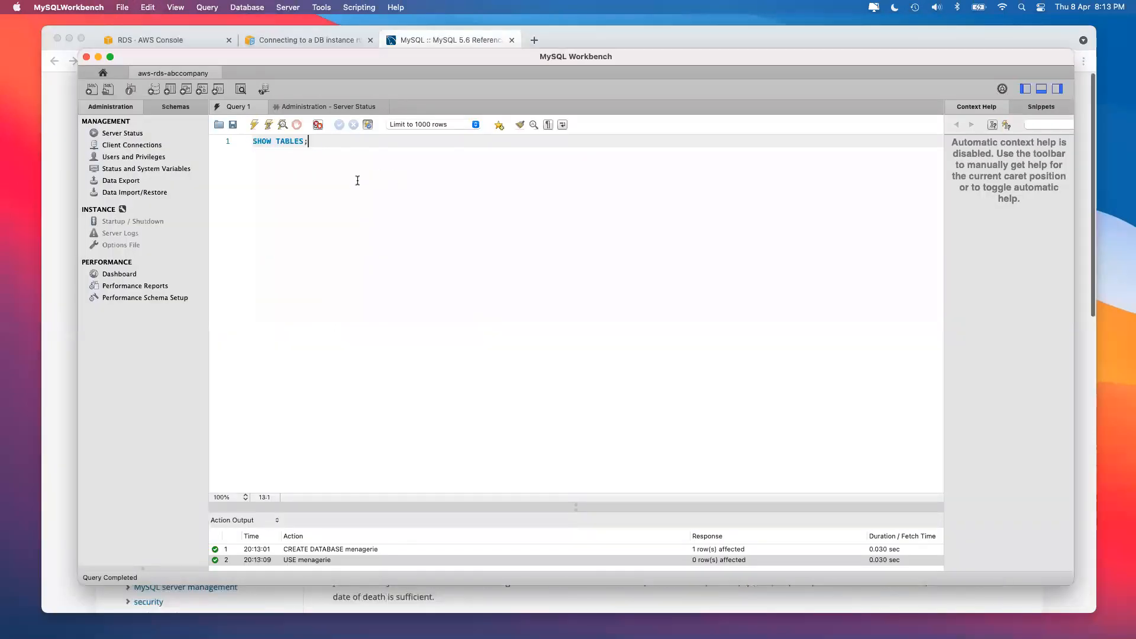
left_click(255, 123)
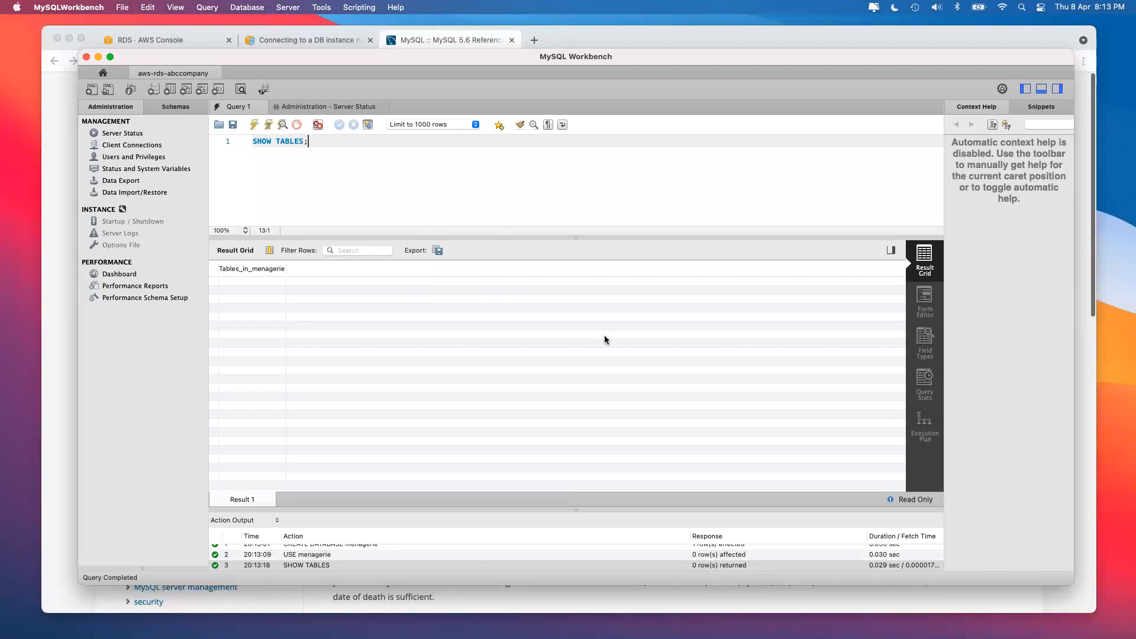
key("super+Tab")
Paste the CREATE TABLE pet statement, join it into one line, and run it.
scroll(431, 336, "down", 10)
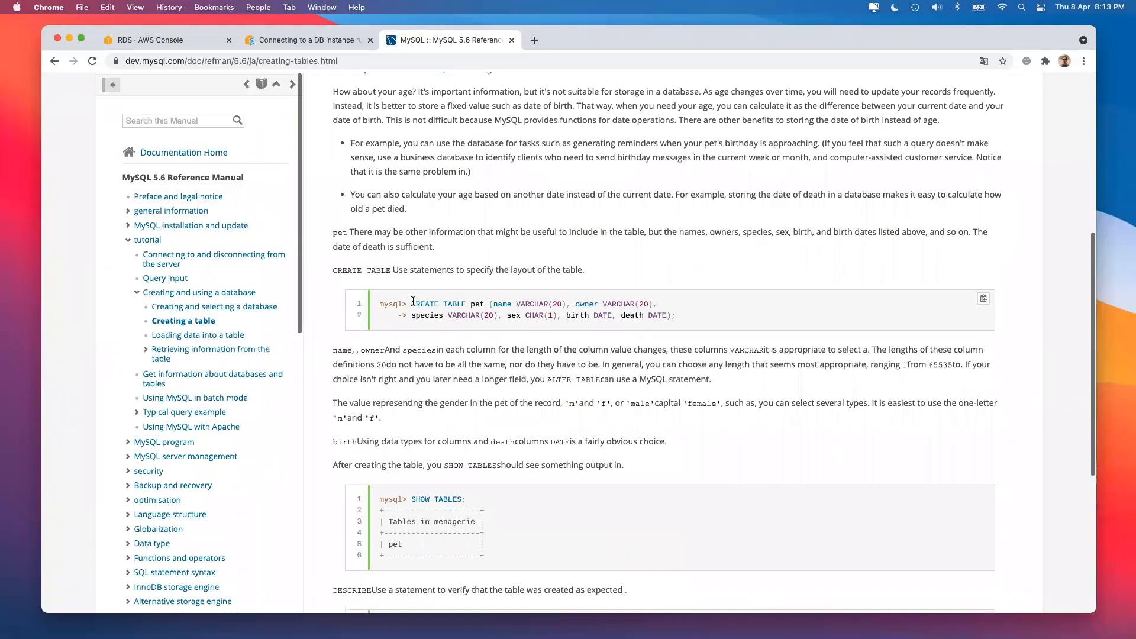
left_click_drag(411, 299, 736, 309)
key("super+c")
key("super+Tab")
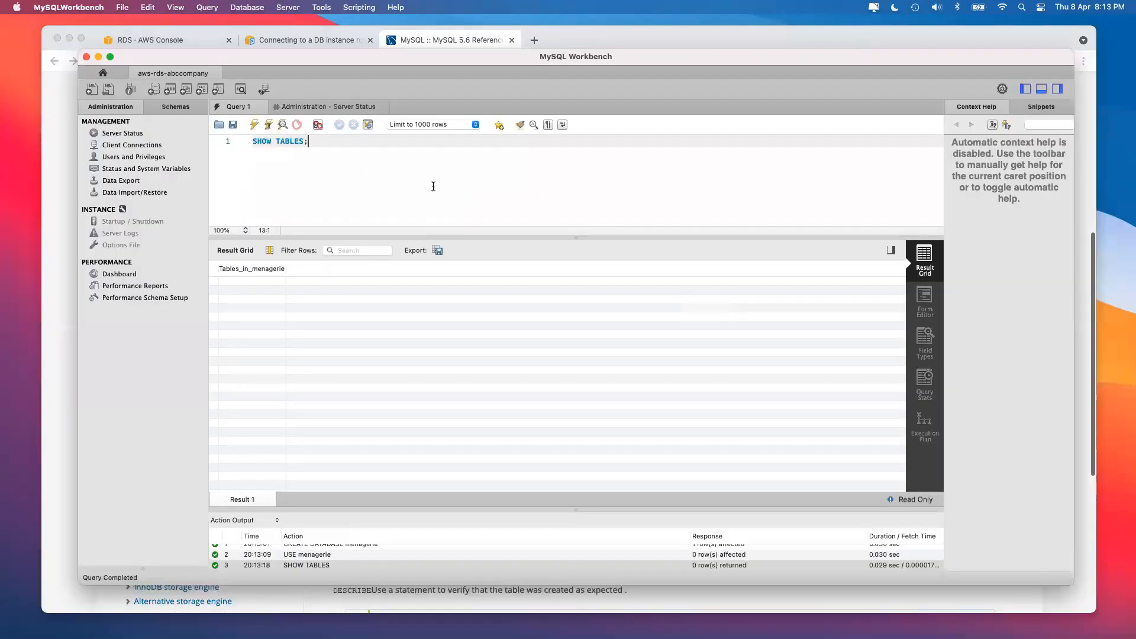
key("super+a")
key("super+v")
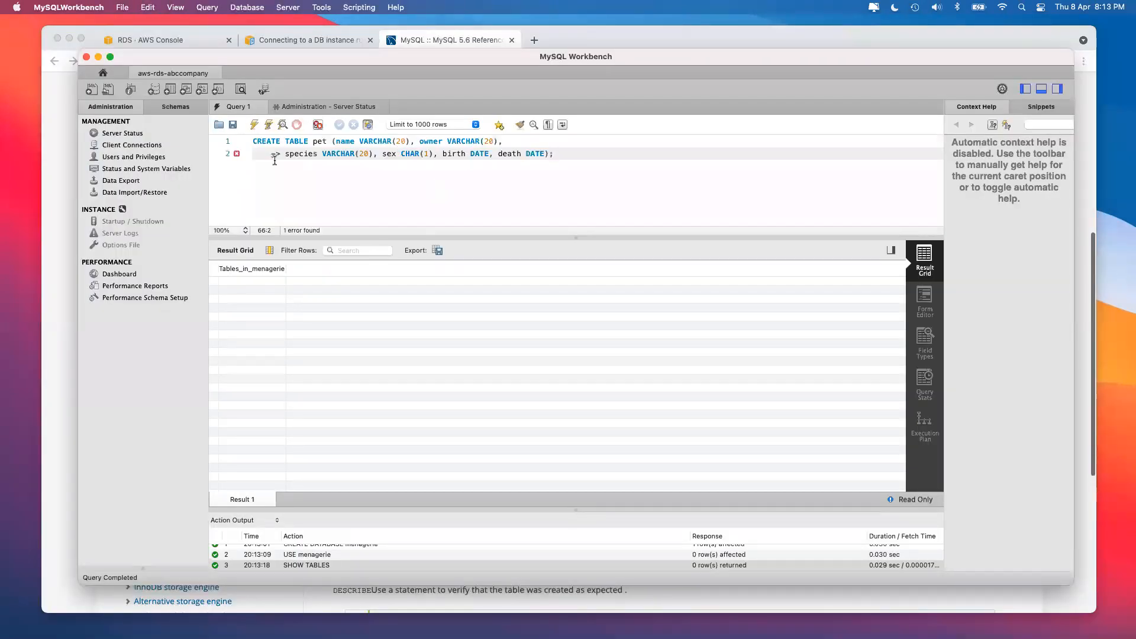
left_click_drag(285, 154, 215, 155)
key("BackSpace")
key("BackSpace")
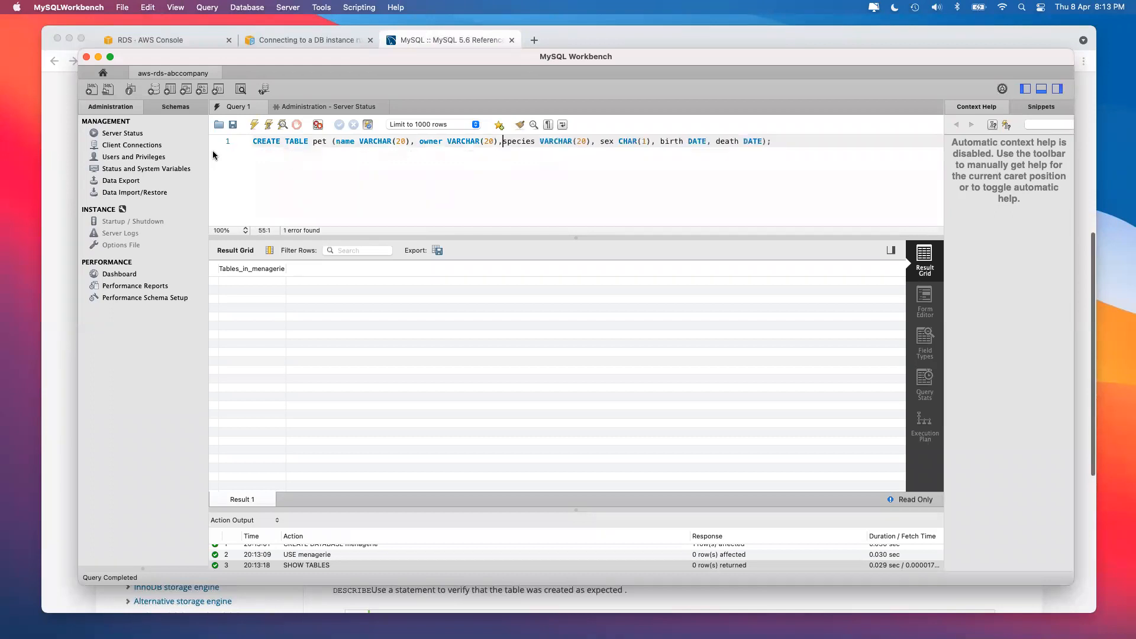
left_click(255, 125)
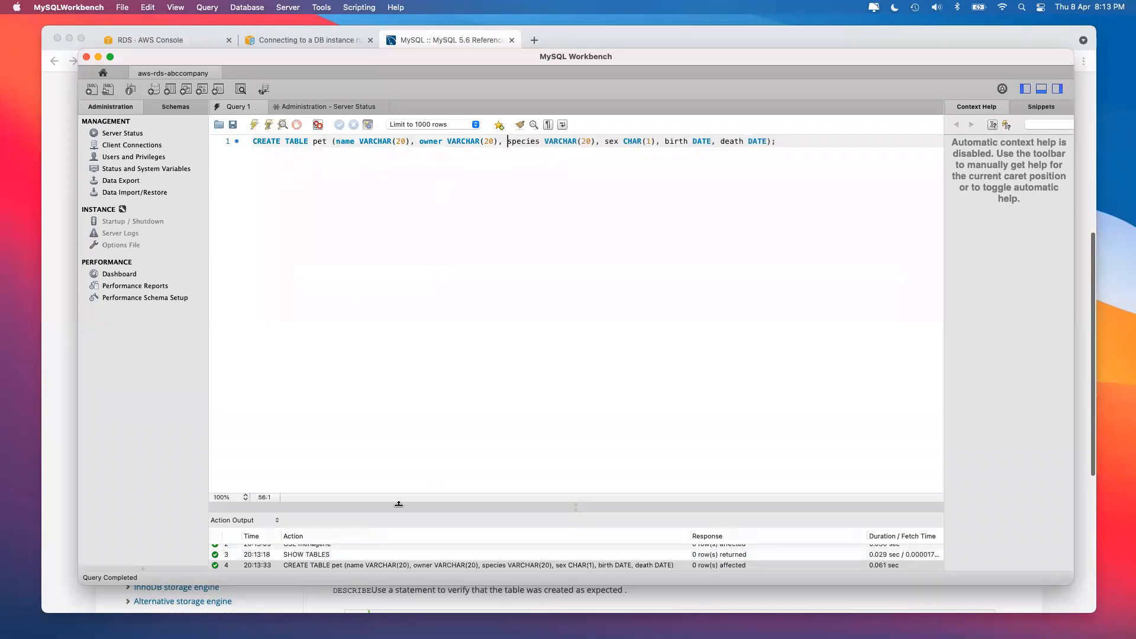
Undo back to SHOW TABLES and rerun it to confirm pet is listed.
left_click(326, 555)
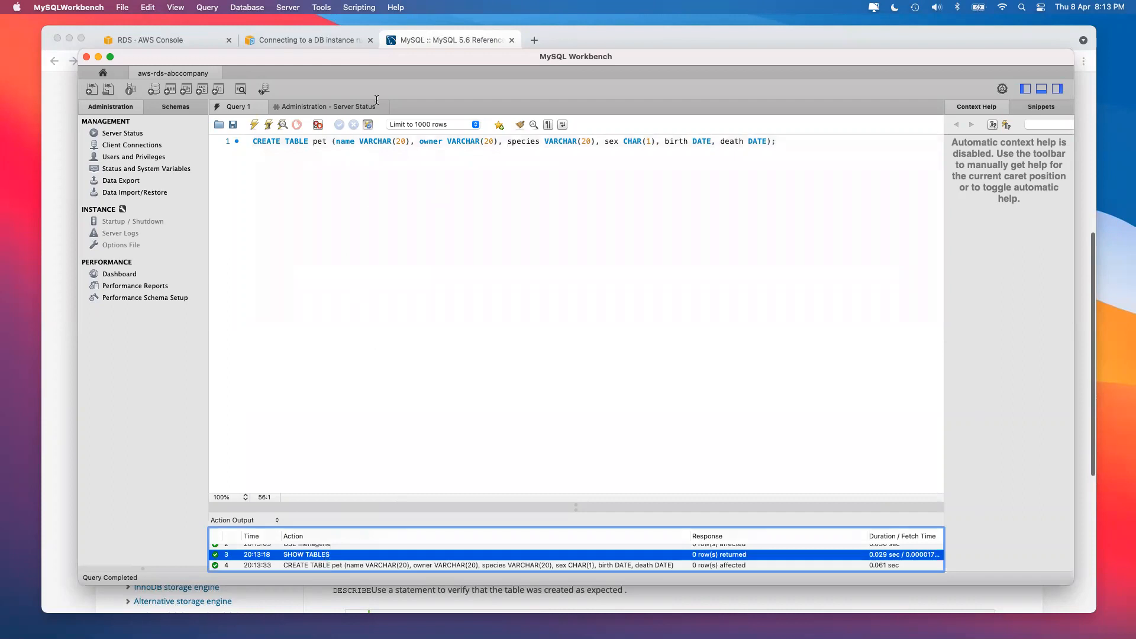
left_click(378, 154)
key("super+z")
key("super+z")
key("super+z")
key("super+z")
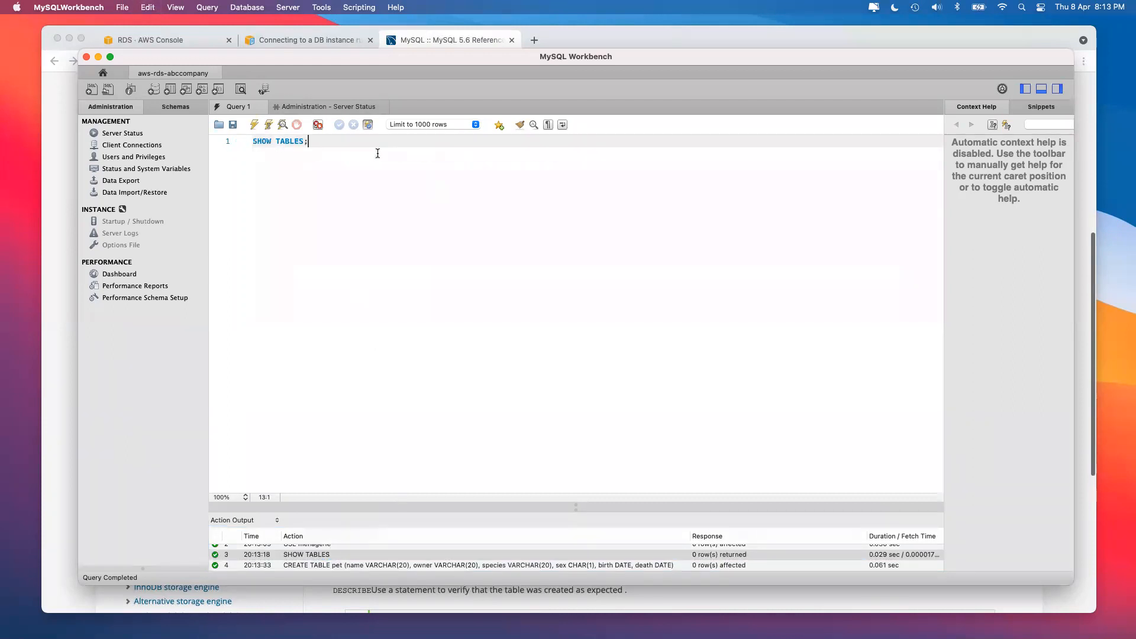
key("super+Return")
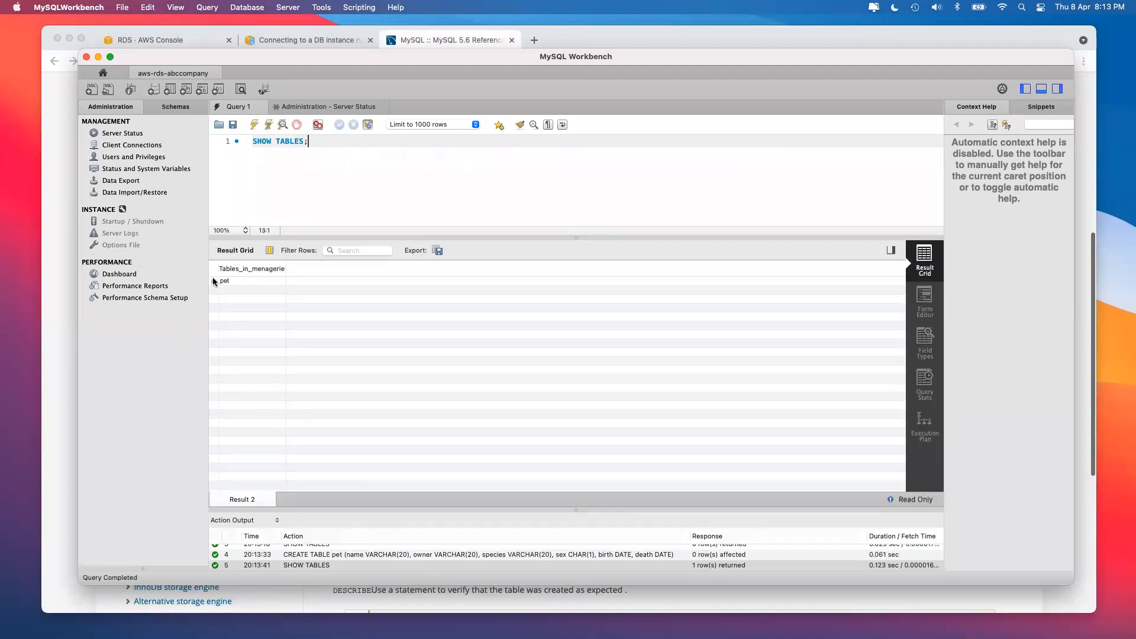
left_click(214, 281)
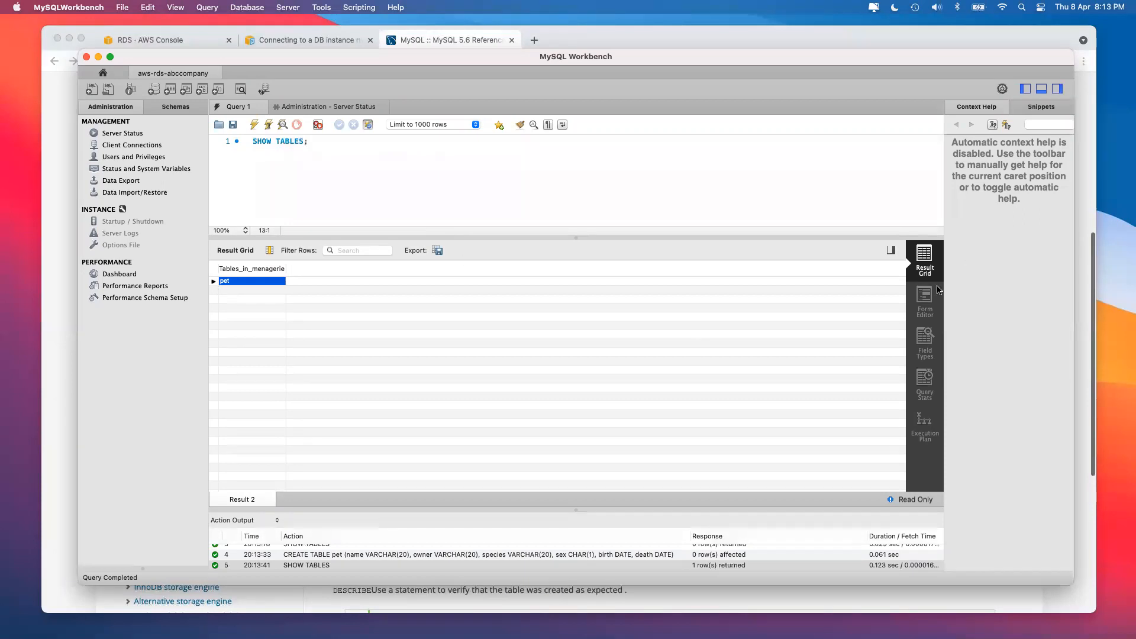
Paste and run DESCRIBE pet, listing the pet table's six columns and their types.
left_click(318, 172)
key("super+Tab")
scroll(569, 516, "down", 5)
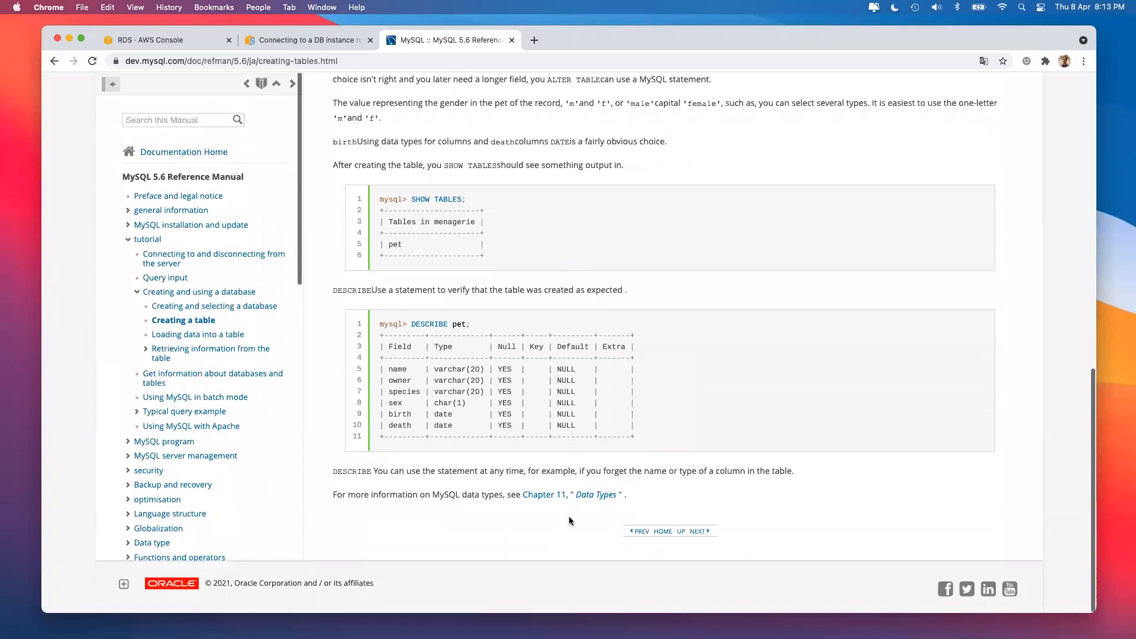
left_click_drag(411, 325, 498, 322)
key("super+c")
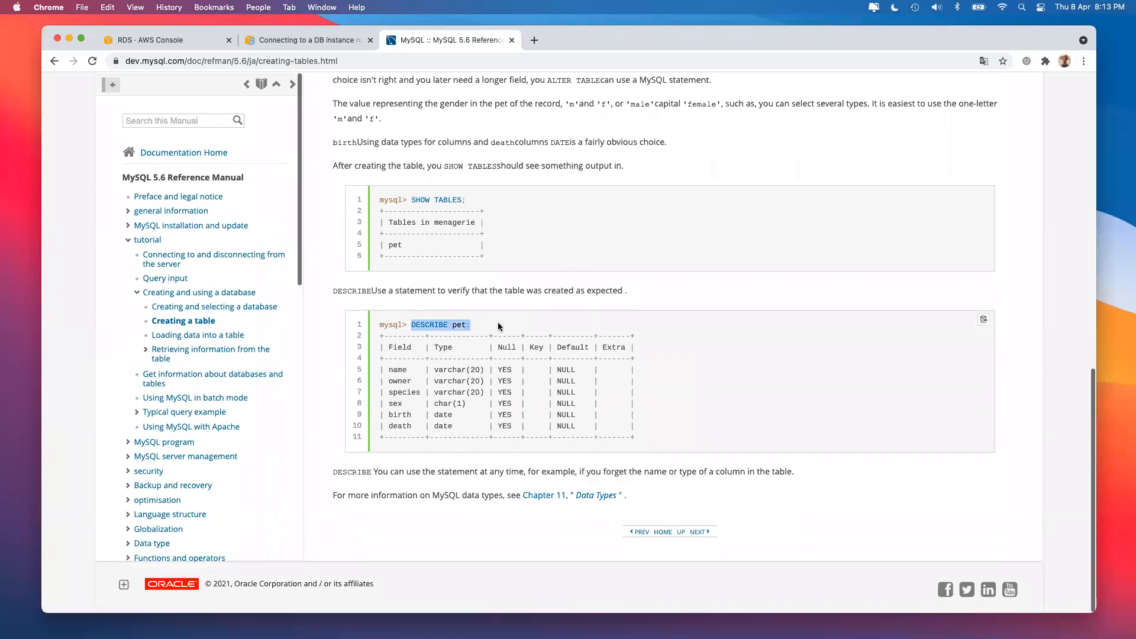
key("super+Tab")
key("super+a")
key("super+v")
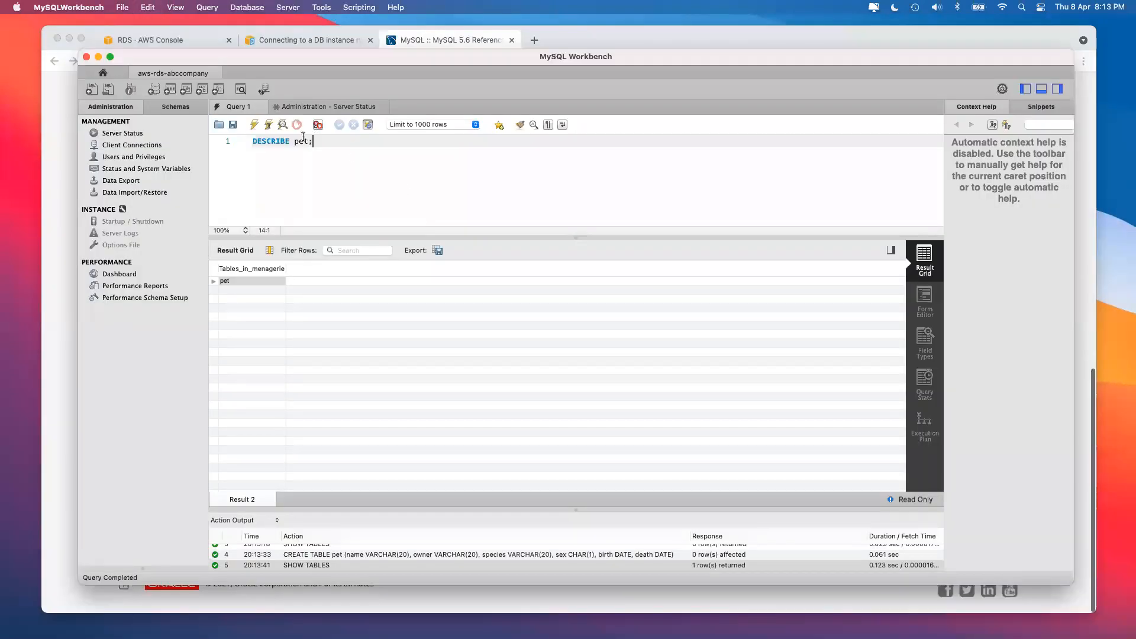
left_click(255, 124)
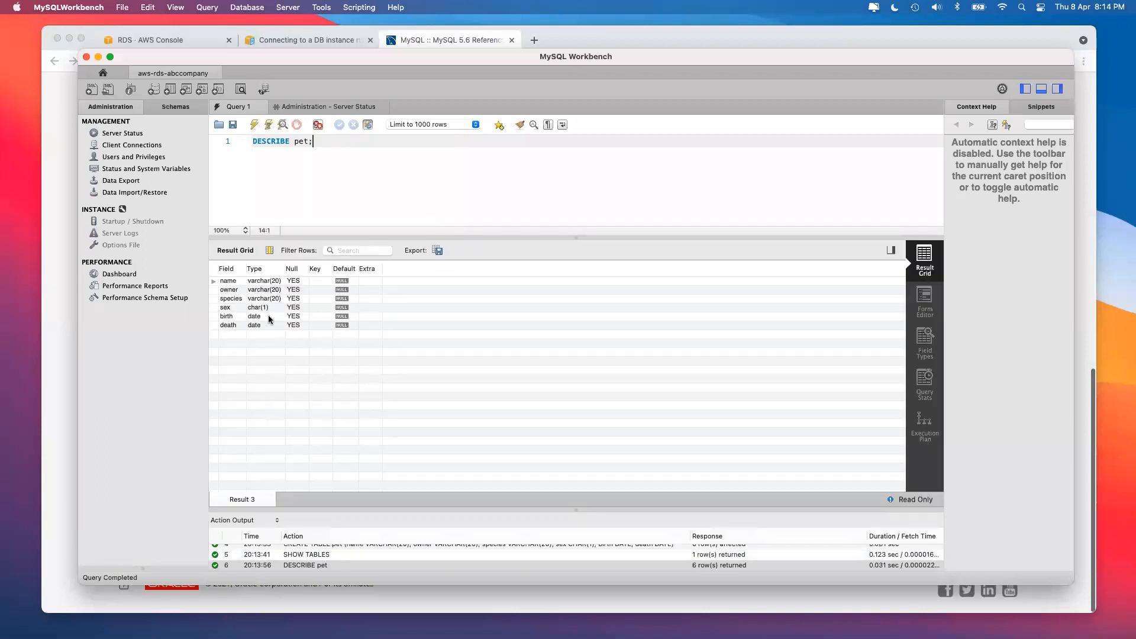
key("super+Tab")
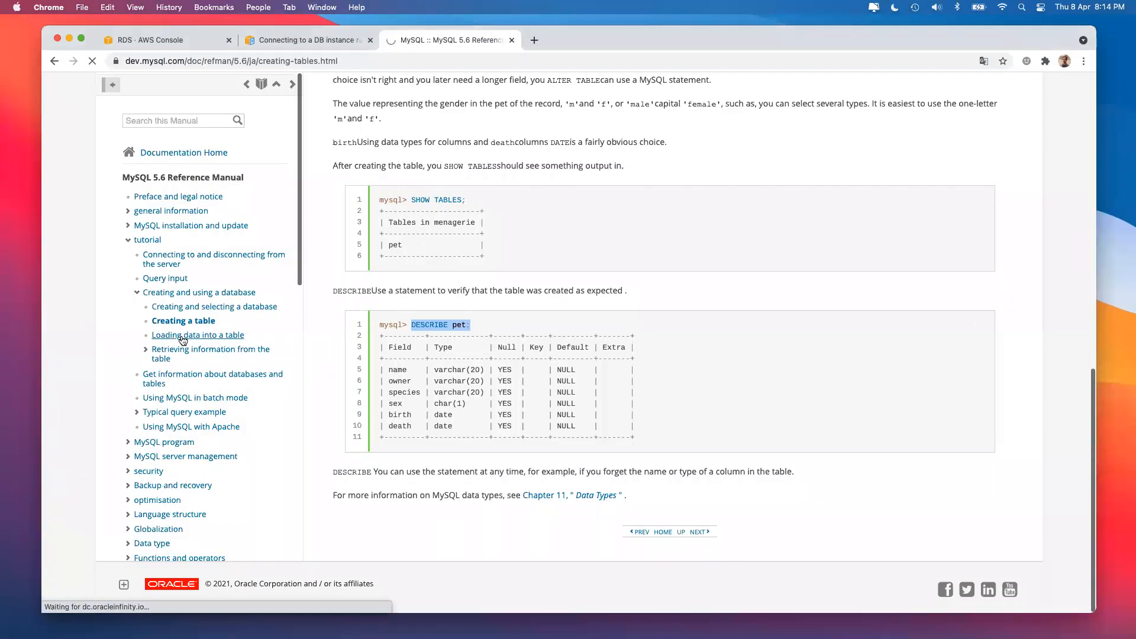
scroll(448, 344, "down", 5)
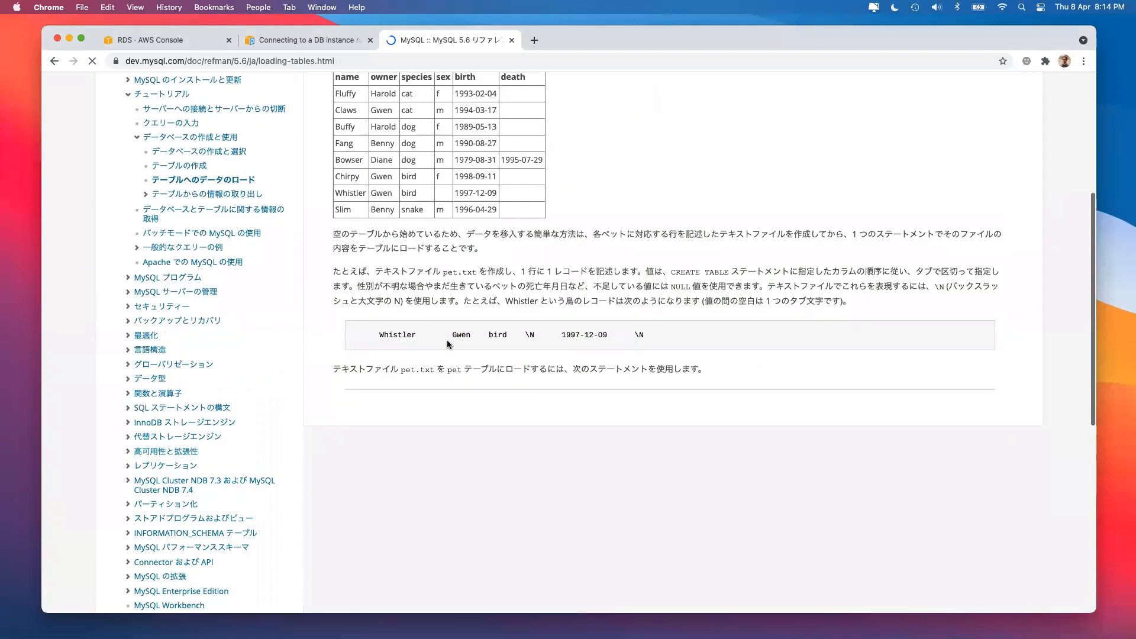
Paste the INSERT INTO pet statement for Puffball as one line and run it.
scroll(448, 344, "down", 5)
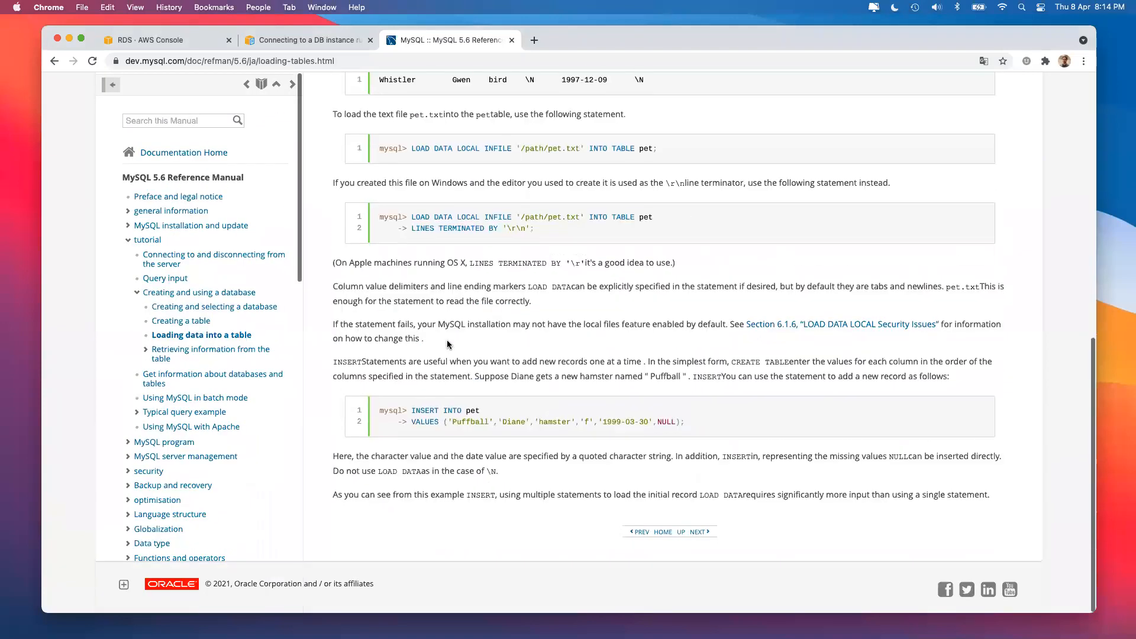
left_click_drag(412, 410, 732, 422)
key("super+c")
key("super+Tab")
key("super+a")
key("super+v")
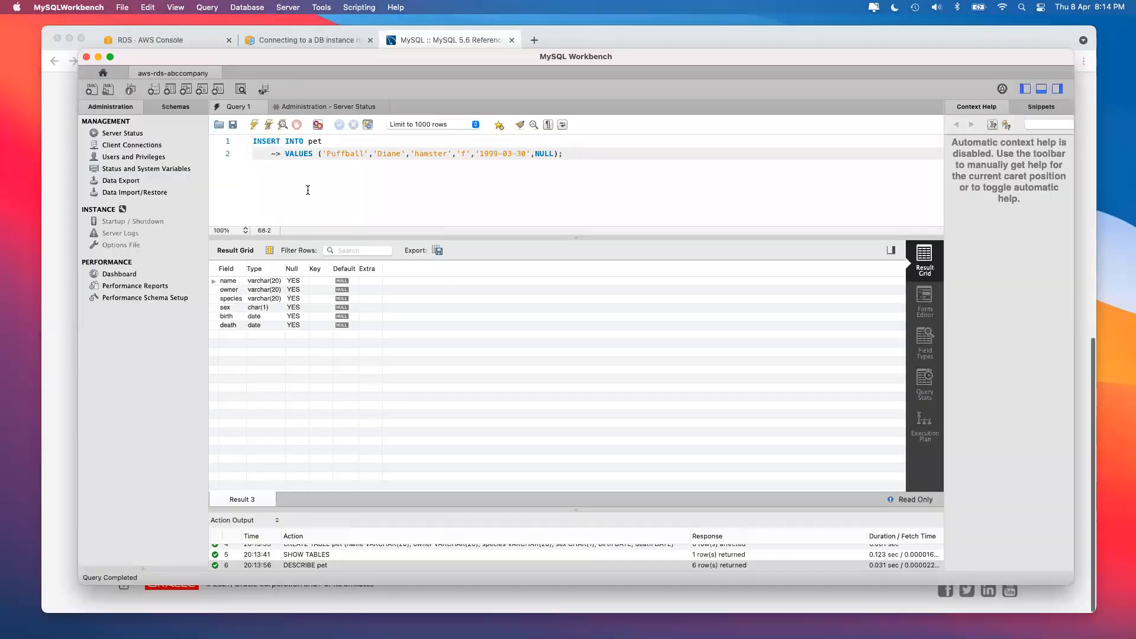
left_click_drag(285, 153, 177, 156)
key("BackSpace")
key("BackSpace")
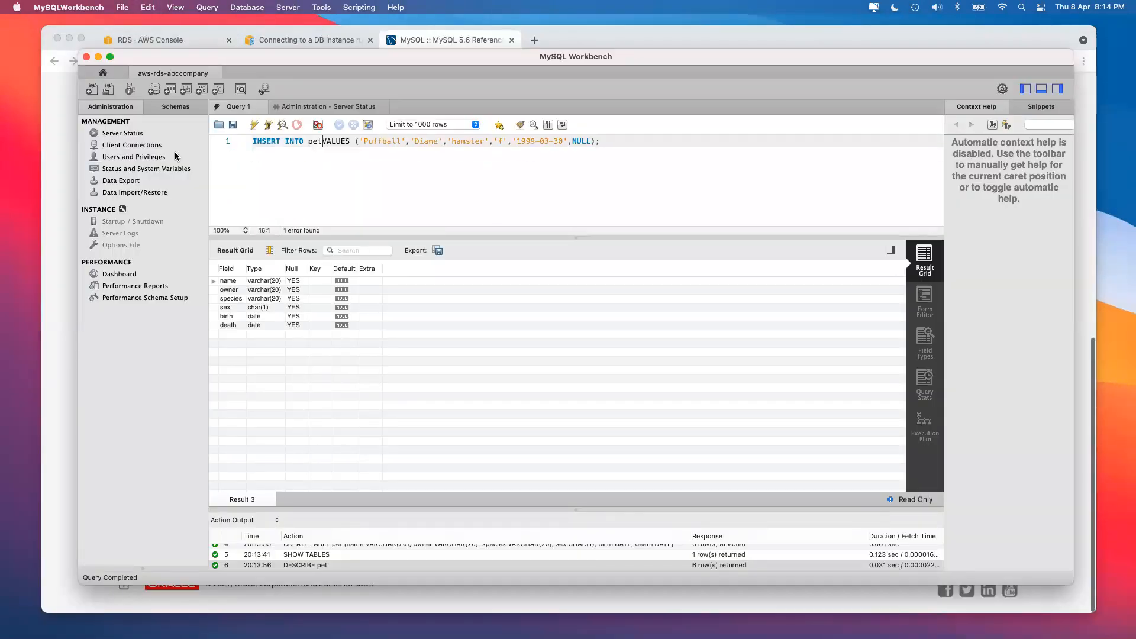
left_click(254, 124)
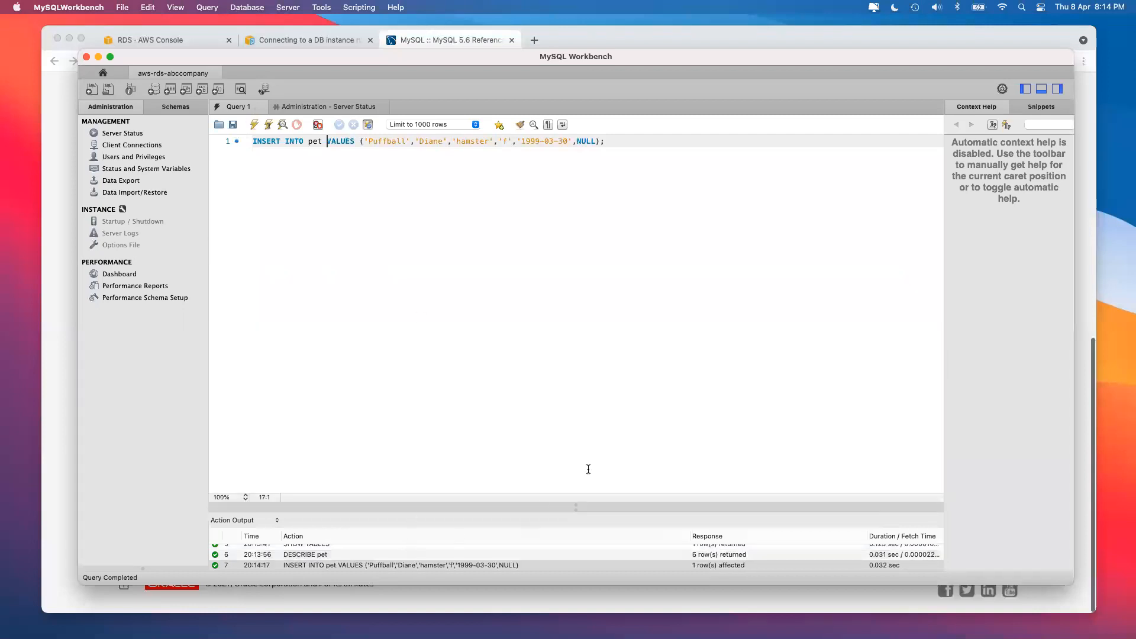
Enlarge the output panel and review the seven logged statements, including CREATE TABLE pet.
left_click_drag(734, 503, 748, 339)
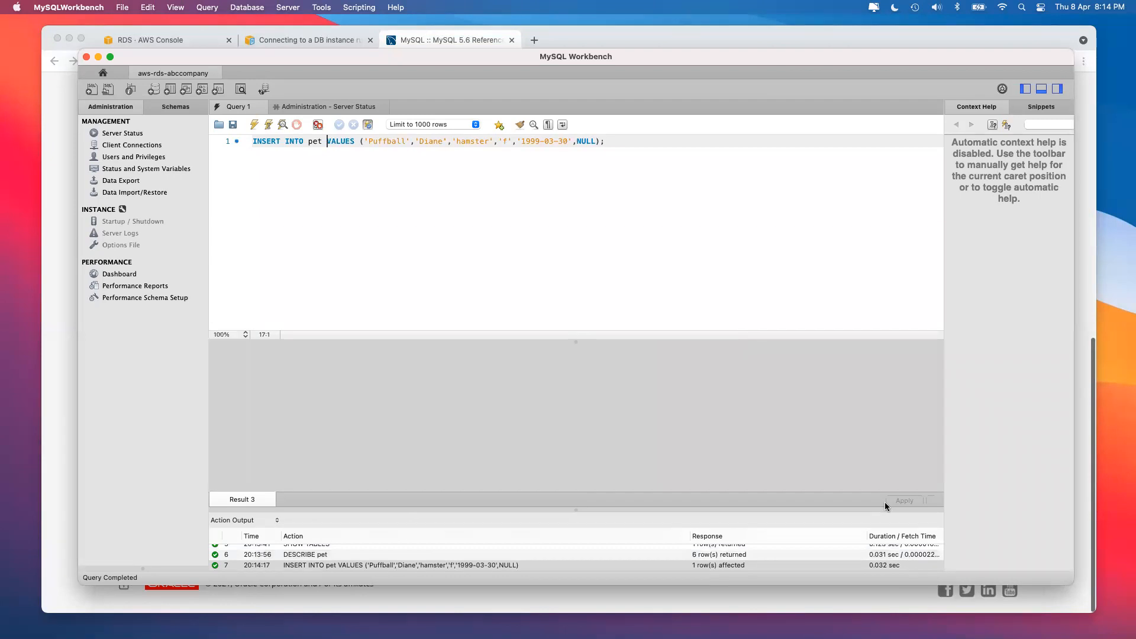
left_click_drag(866, 509, 850, 333)
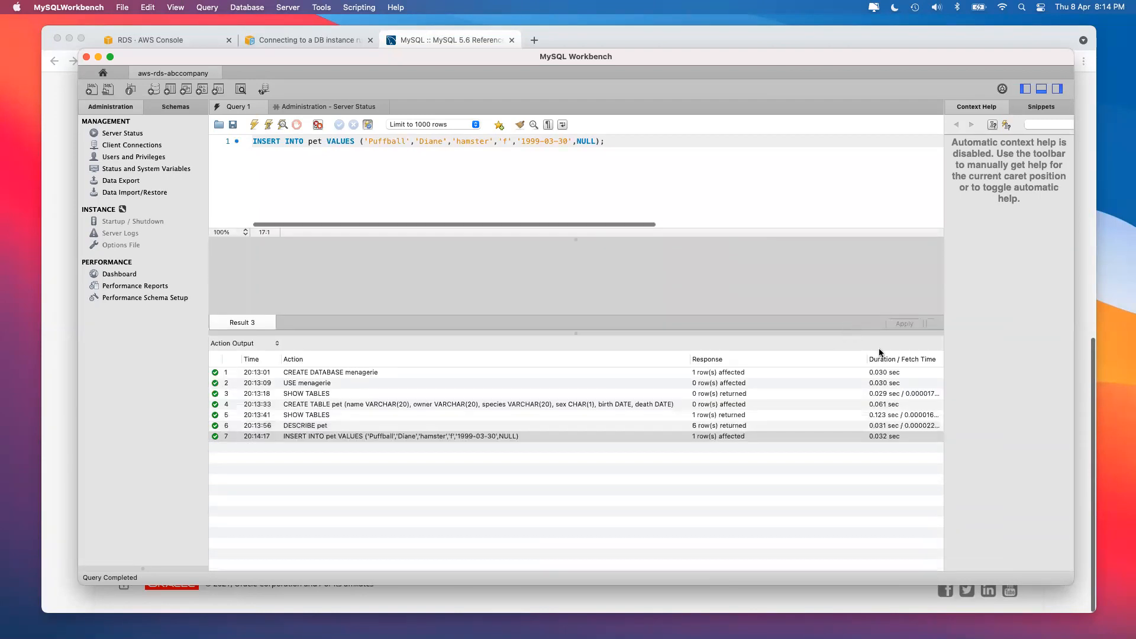
left_click(894, 375)
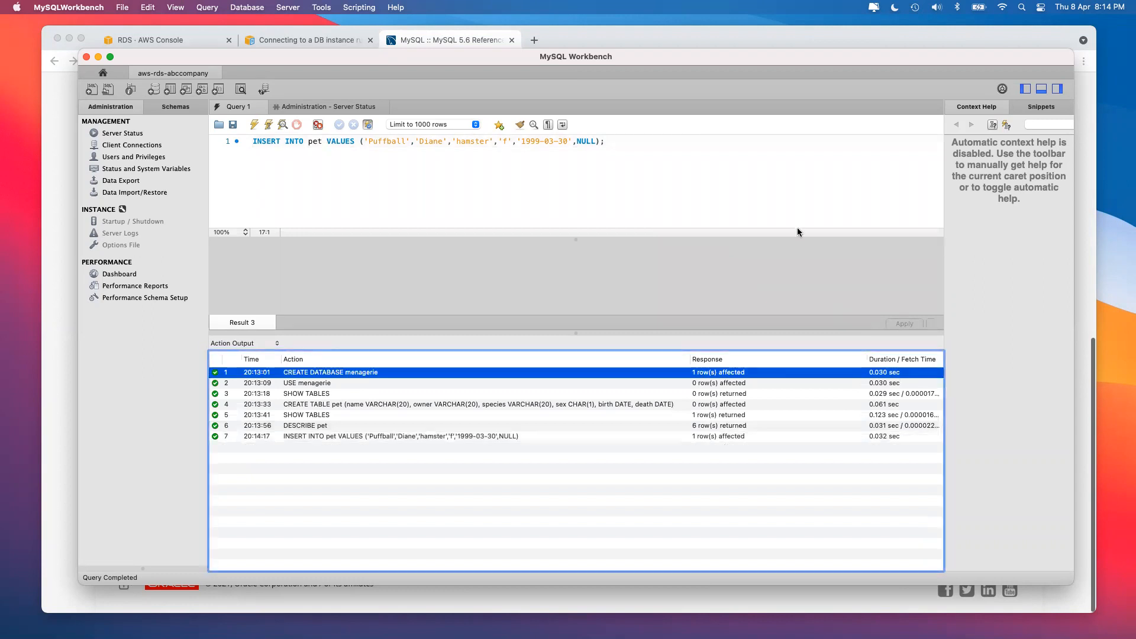
left_click(890, 408)
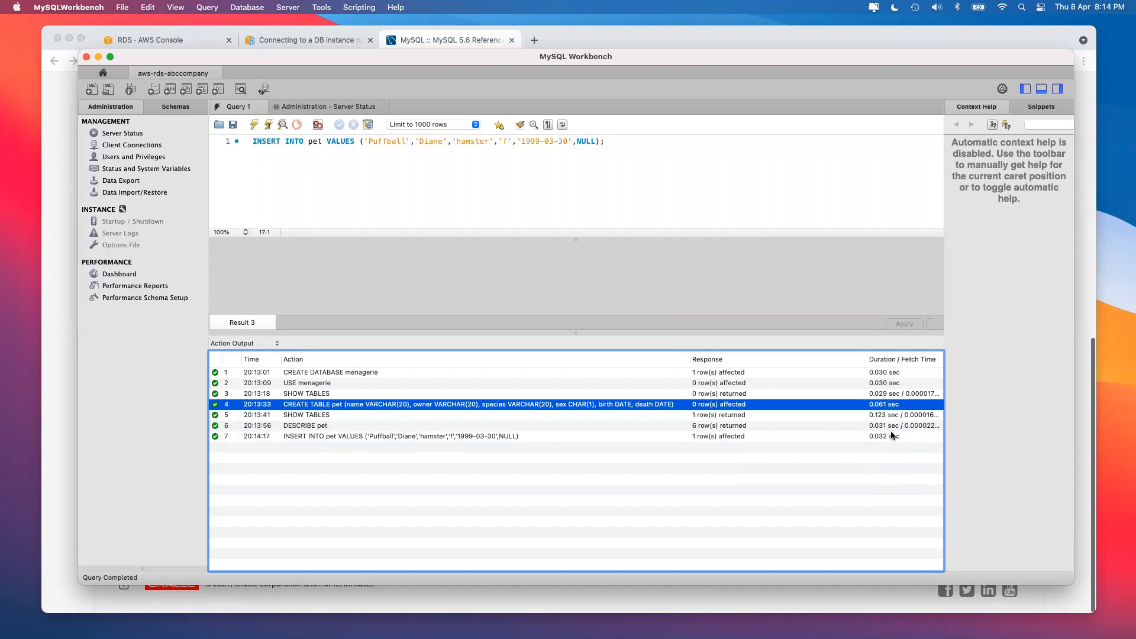
left_click(356, 155)
Run select * from pet, returning the single Puffball row, and check its log entry.
key("super+a")
type("sele")
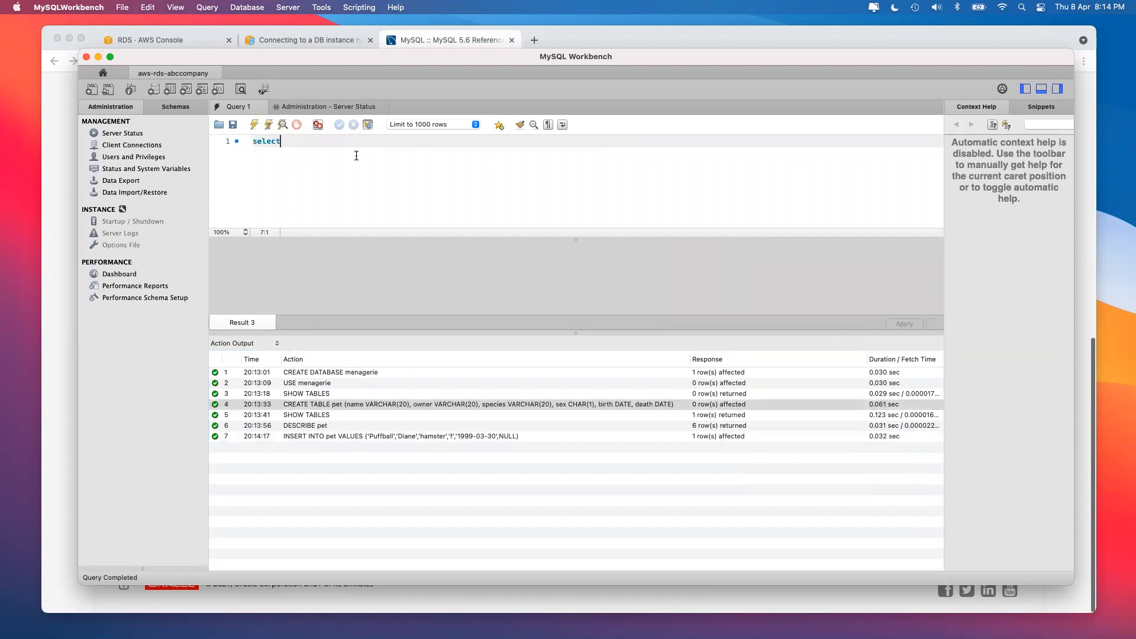
type("ct * from pet;")
left_click(253, 125)
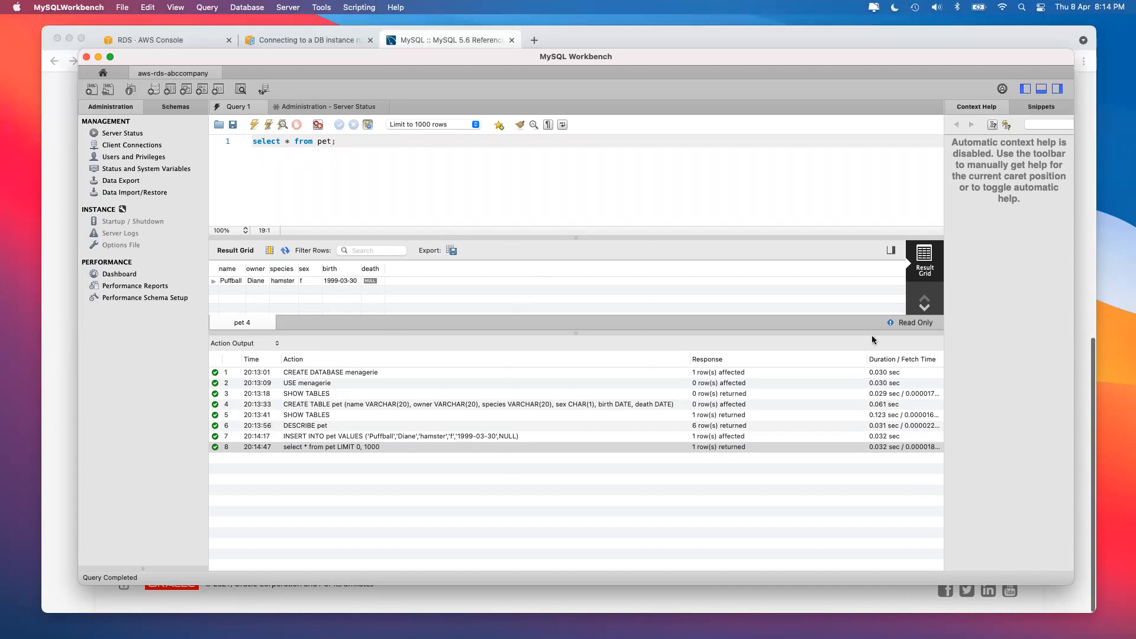
left_click(900, 437)
left_click(885, 448)
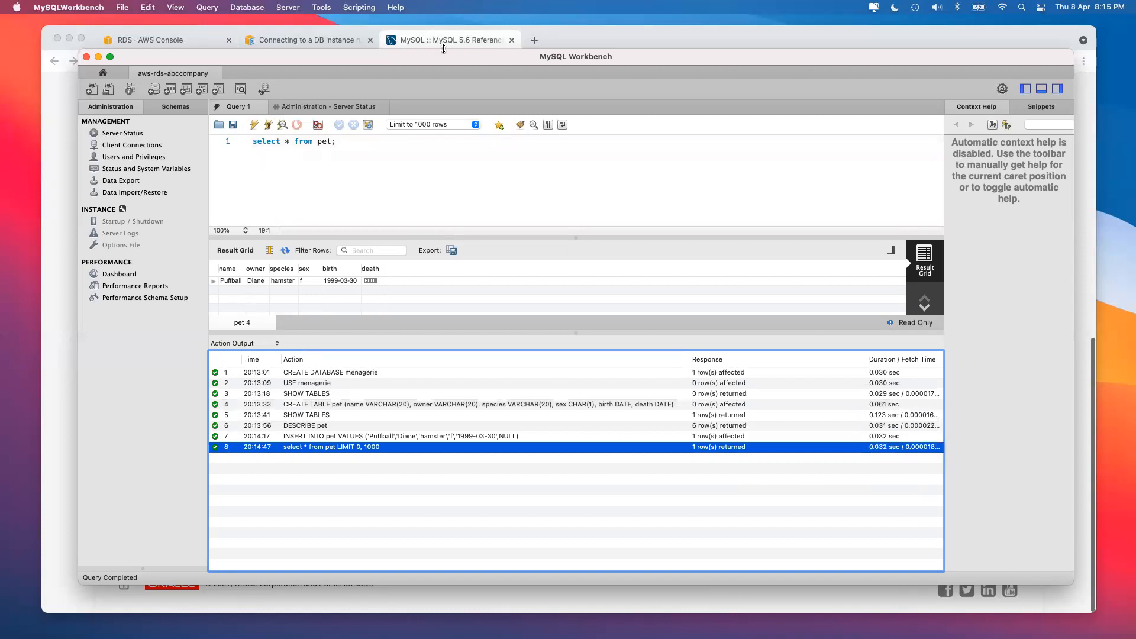
left_click(427, 41)
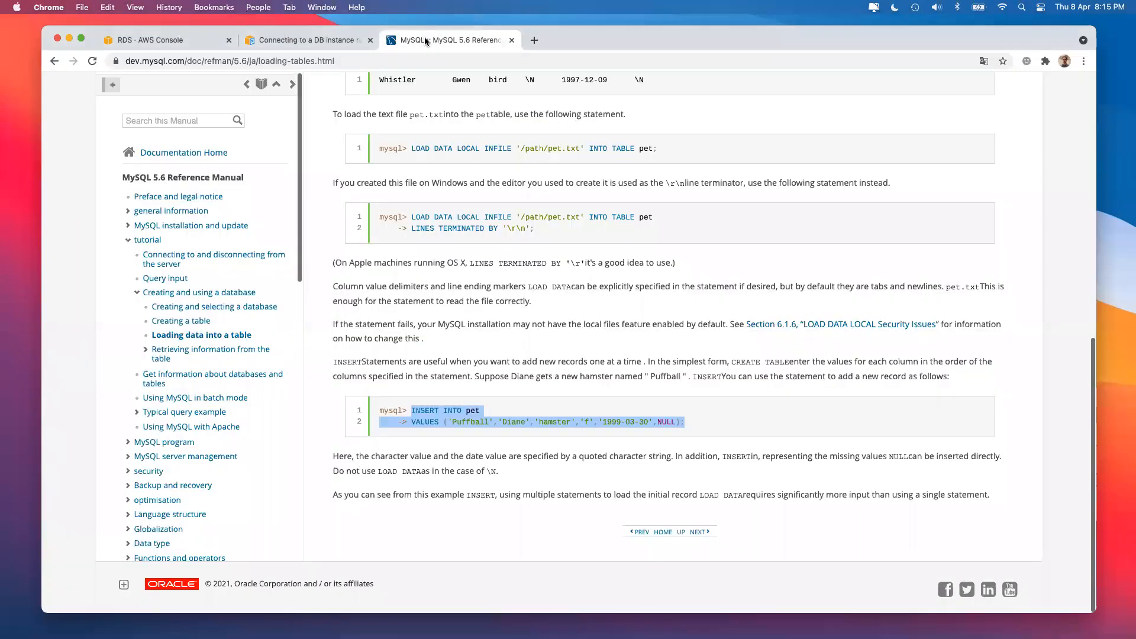
Close the RDS connection guide and open abccompany from the Databases list.
left_click(314, 46)
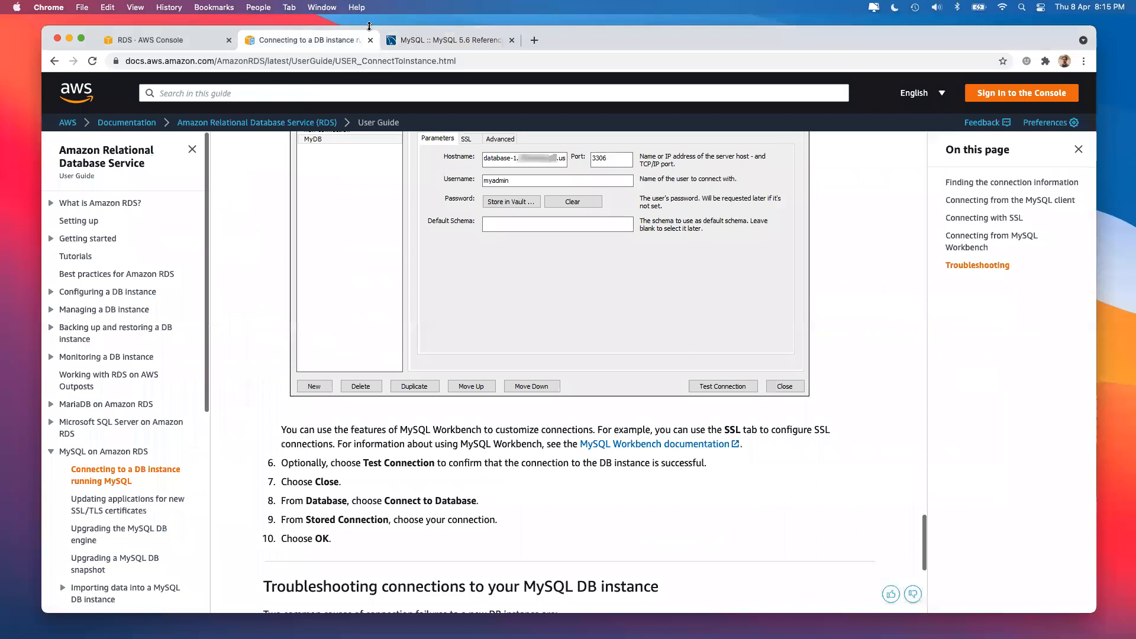
left_click(371, 40)
key("super+Tab")
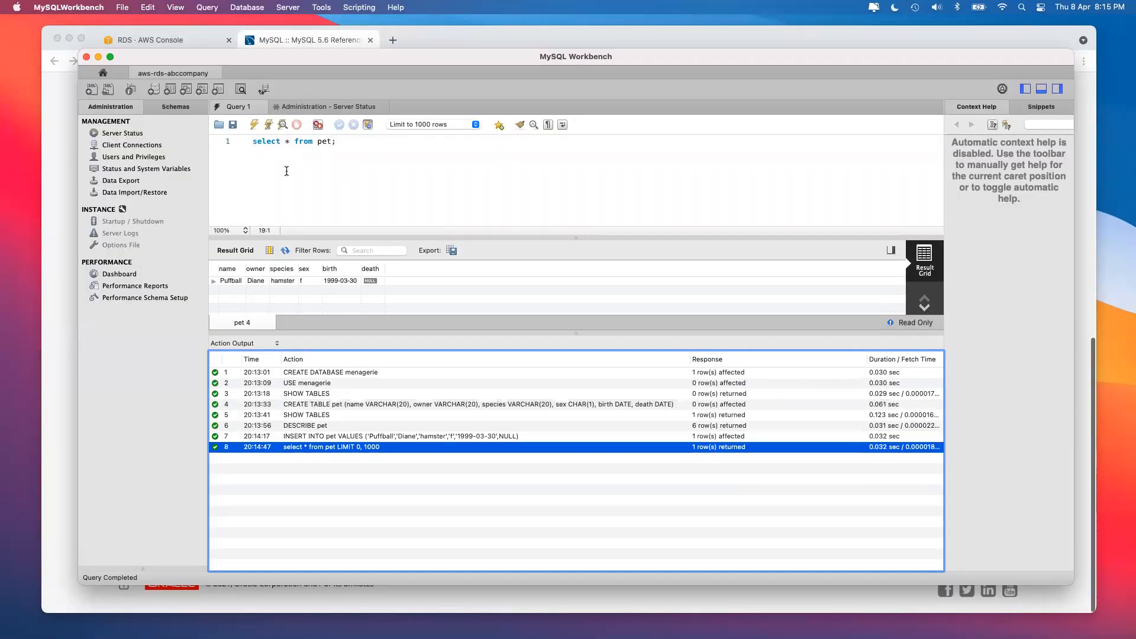
left_click(167, 39)
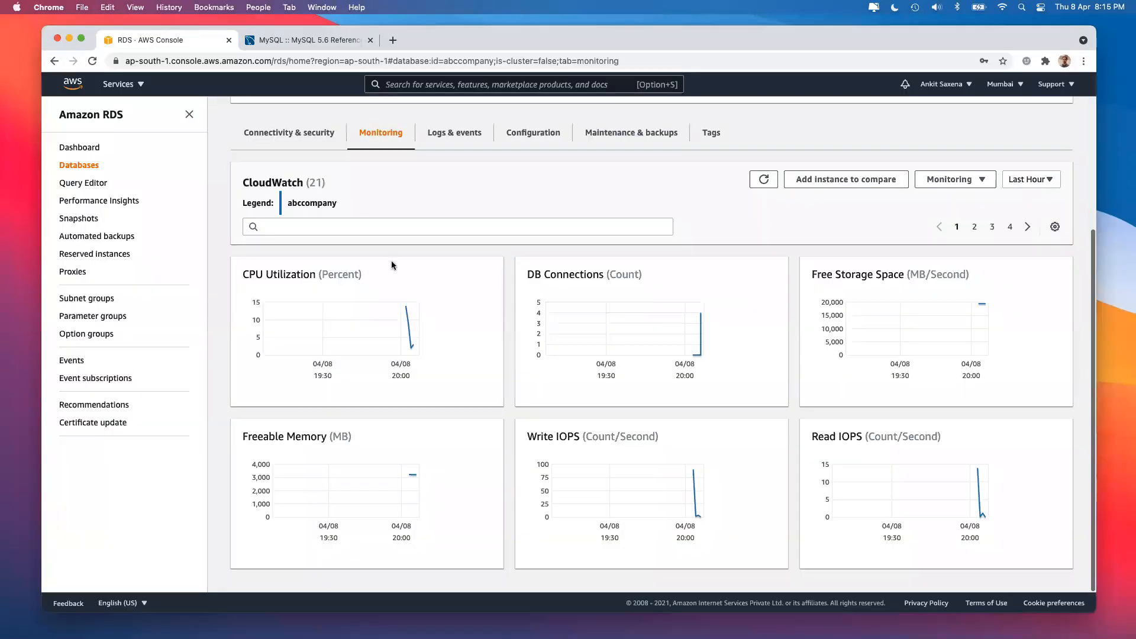
scroll(421, 236, "up", 3)
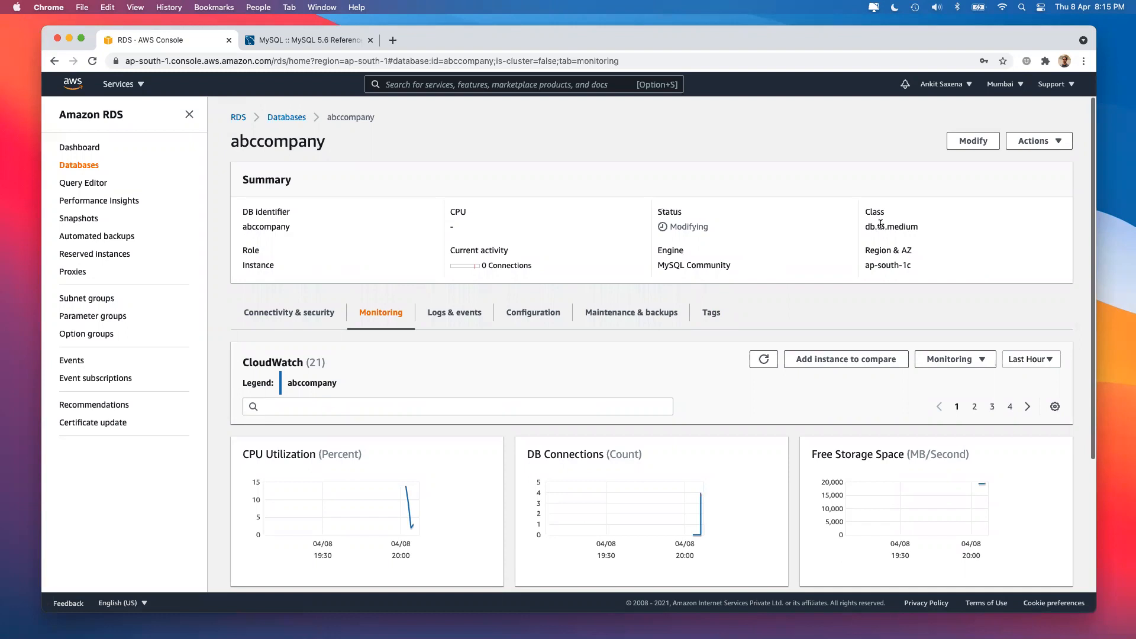
left_click(287, 116)
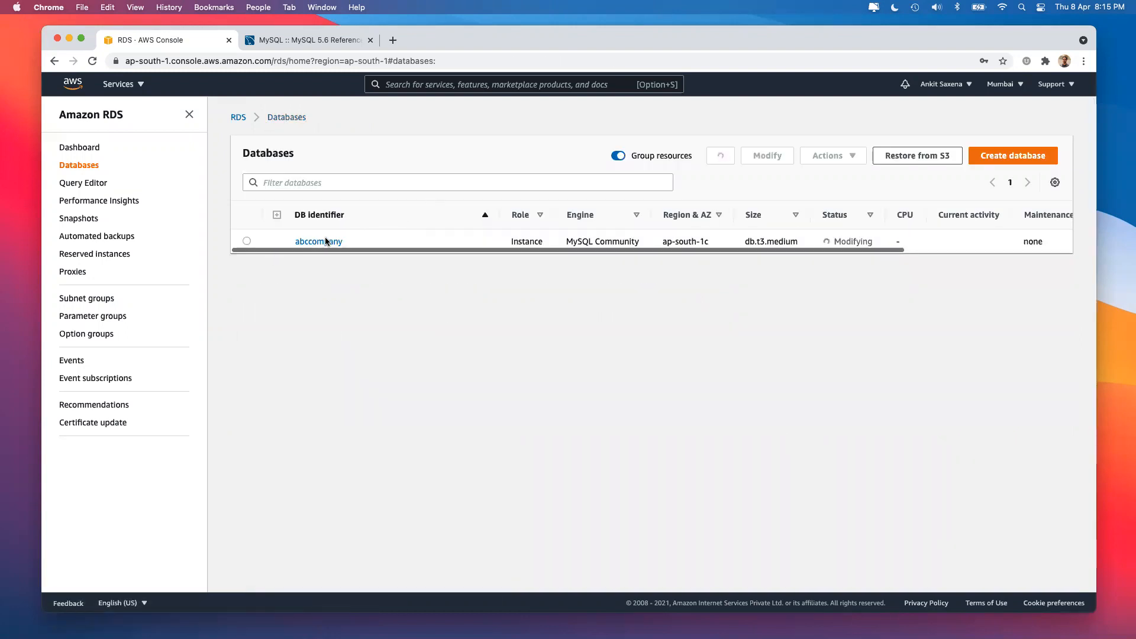
left_click(327, 242)
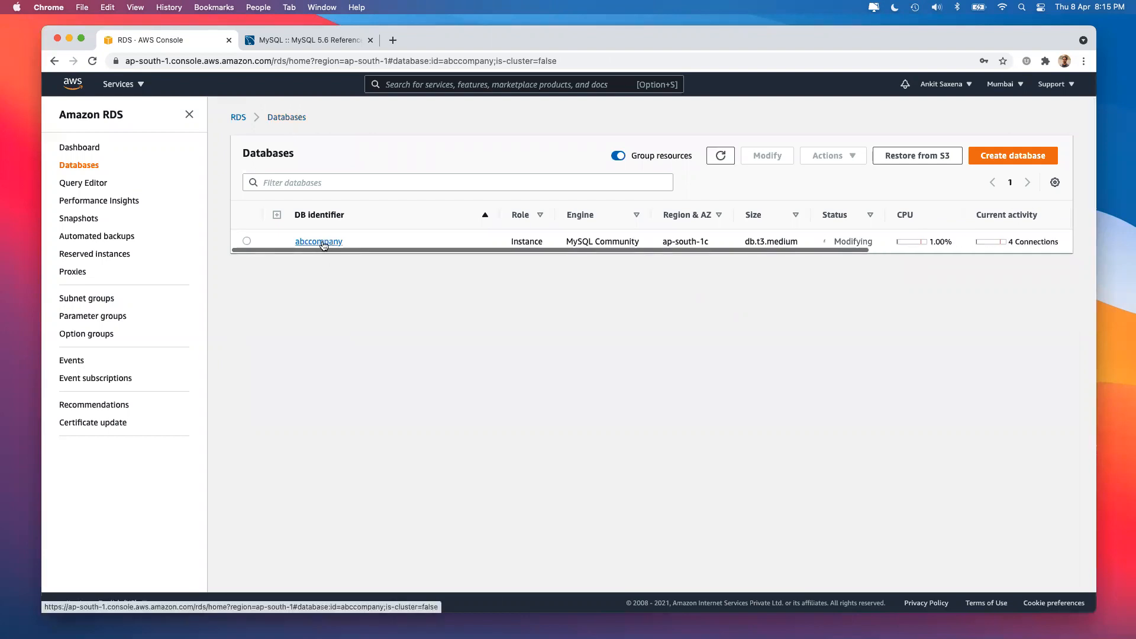
Select the abccompany endpoint hostname and its port 3306.
key("super+Tab")
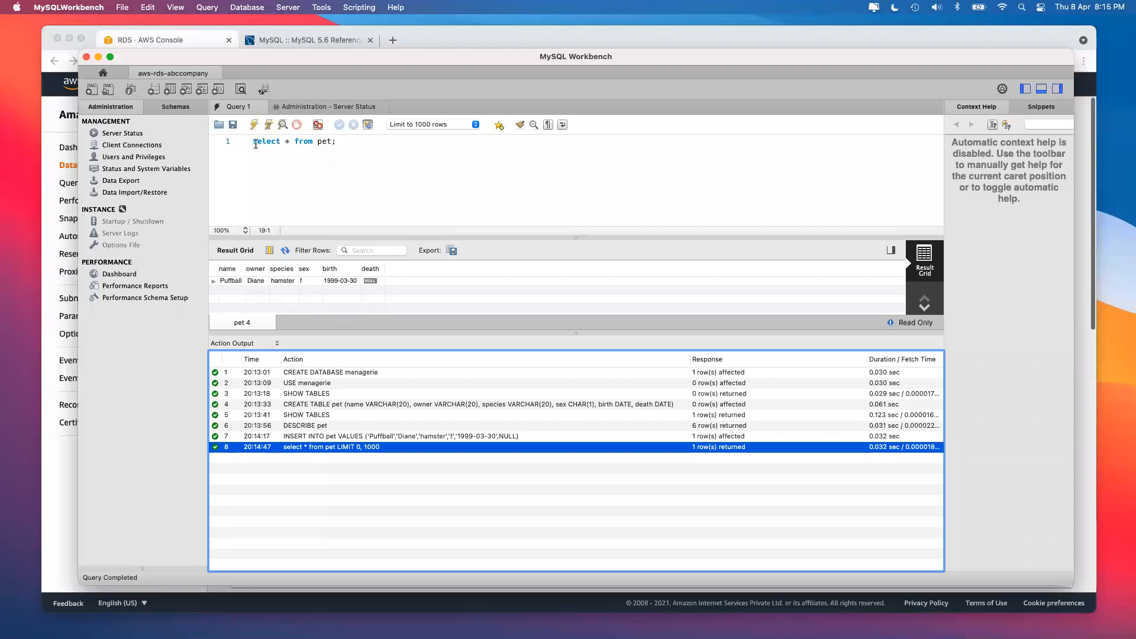
left_click(307, 40)
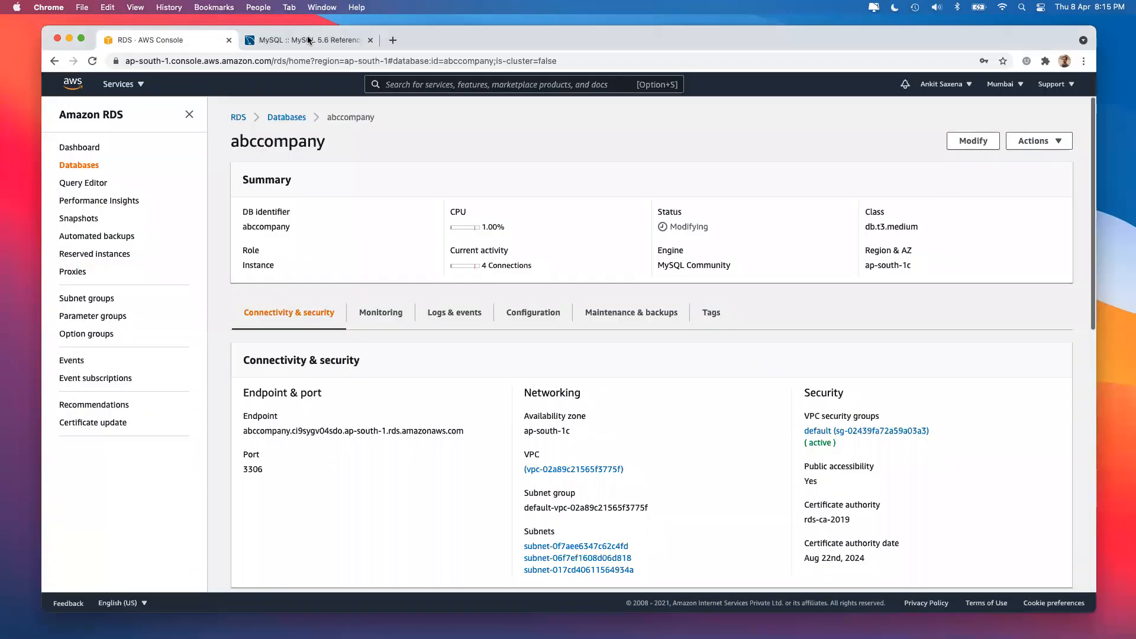
triple_click(336, 432)
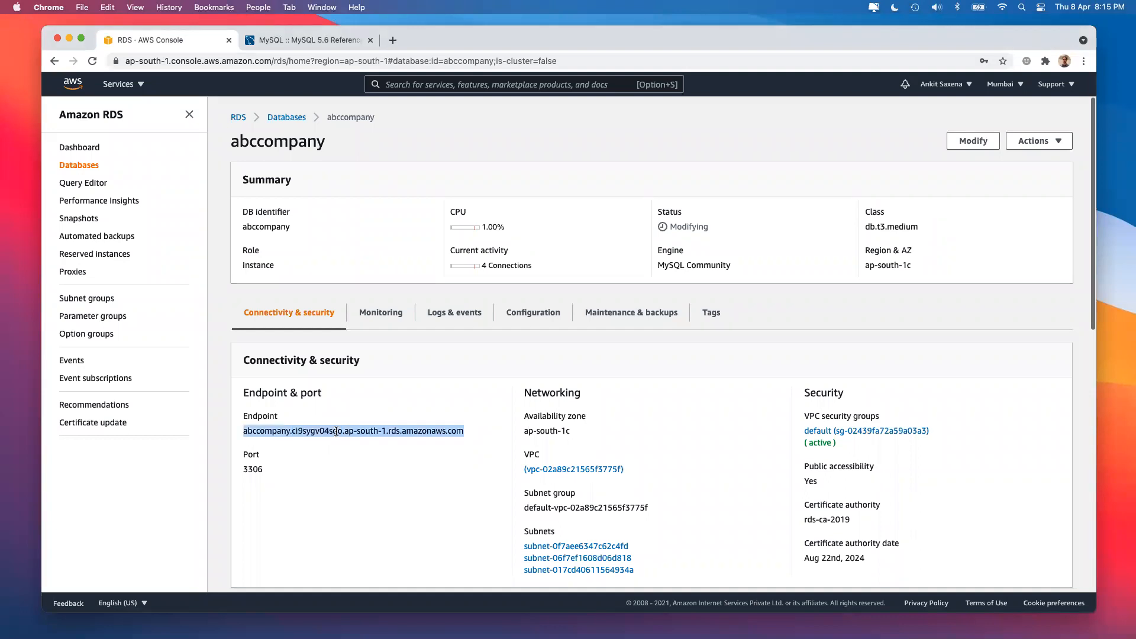
double_click(254, 468)
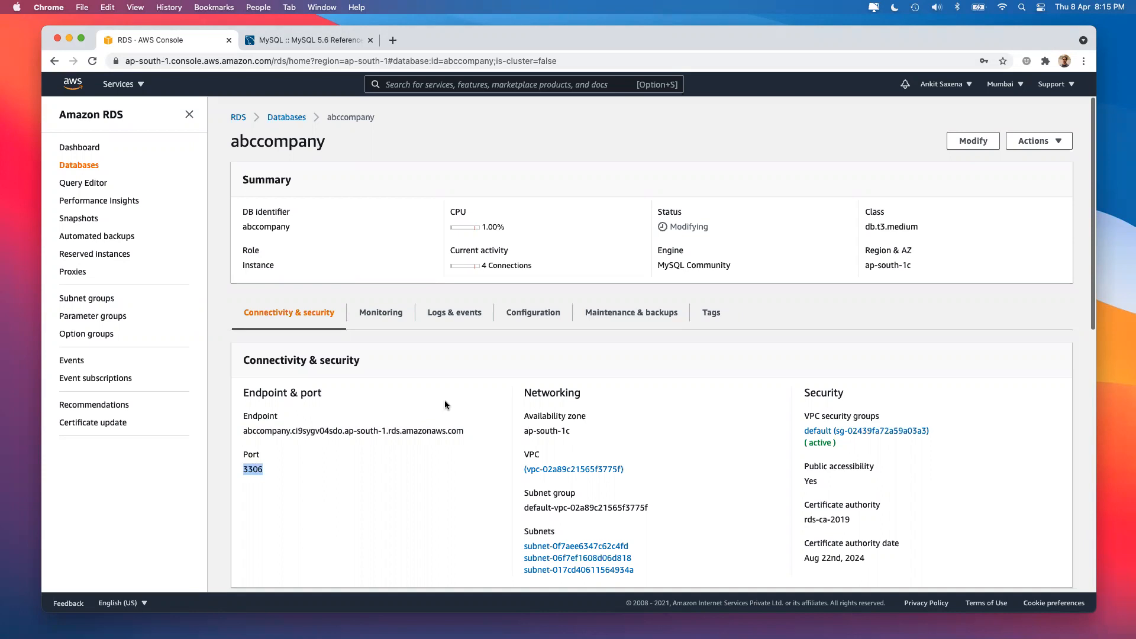
key("super+Tab")
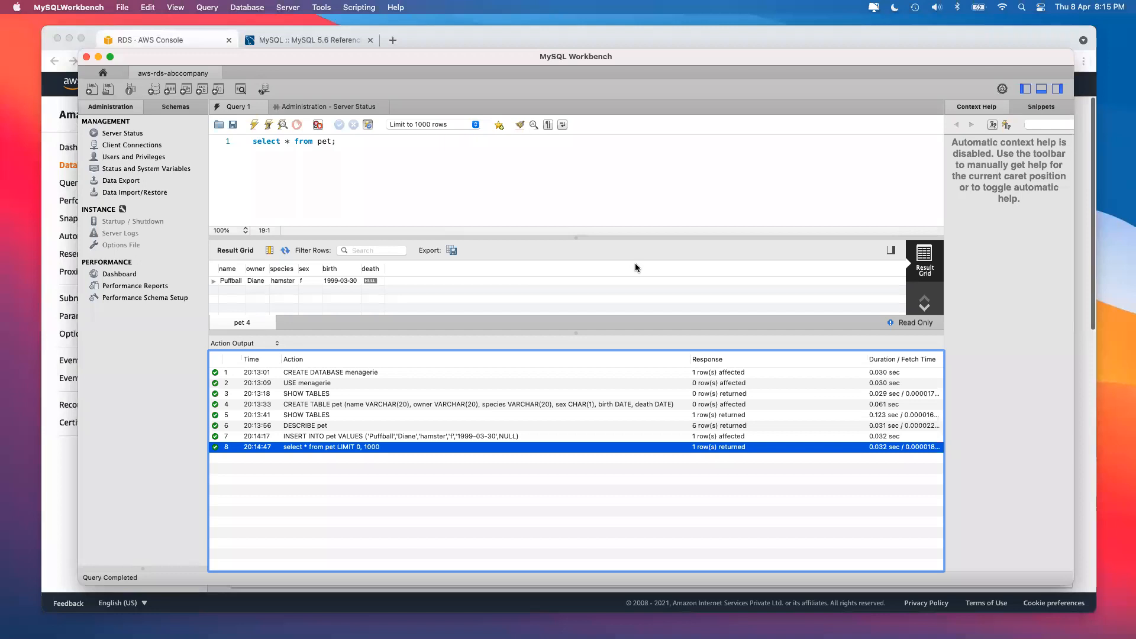
left_click(86, 57)
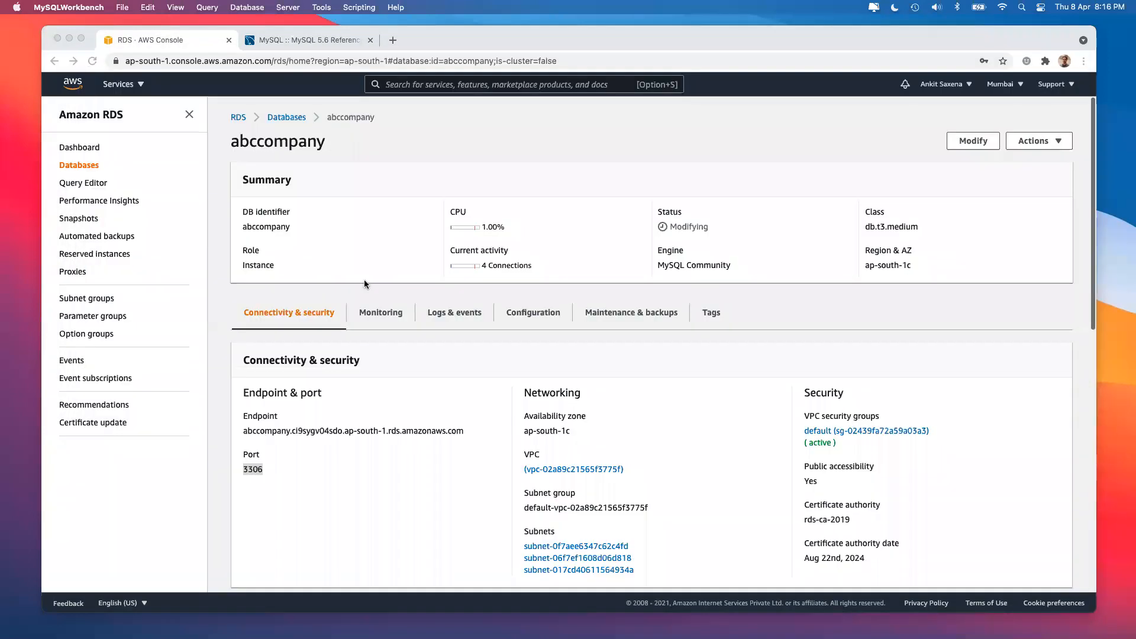
left_click(380, 312)
scroll(406, 443, "down", 3)
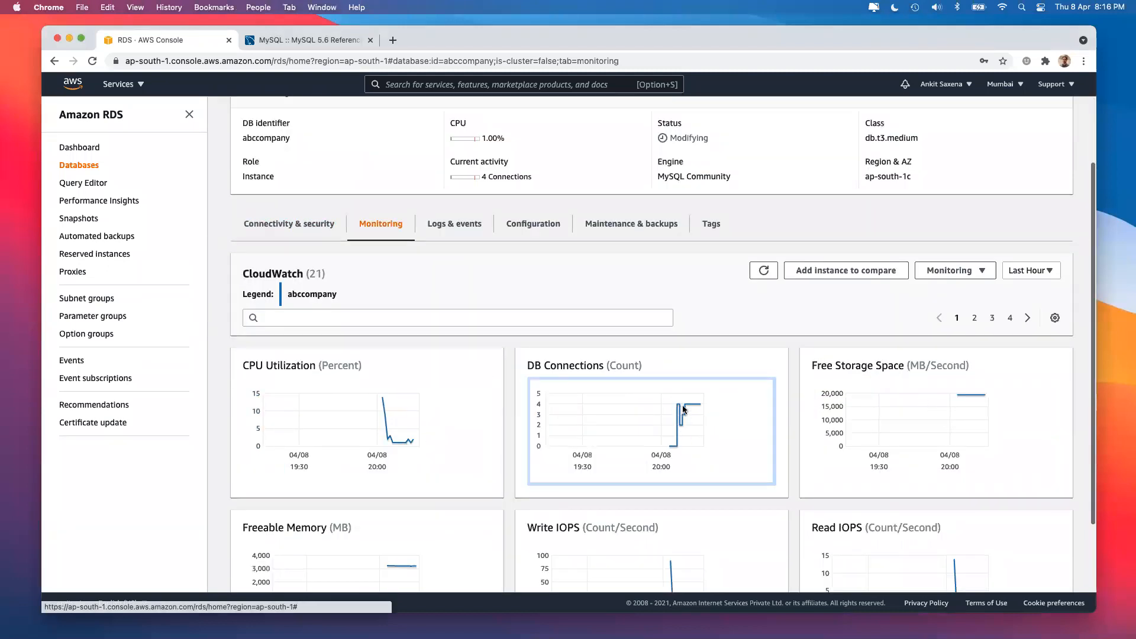
scroll(395, 401, "down", 1)
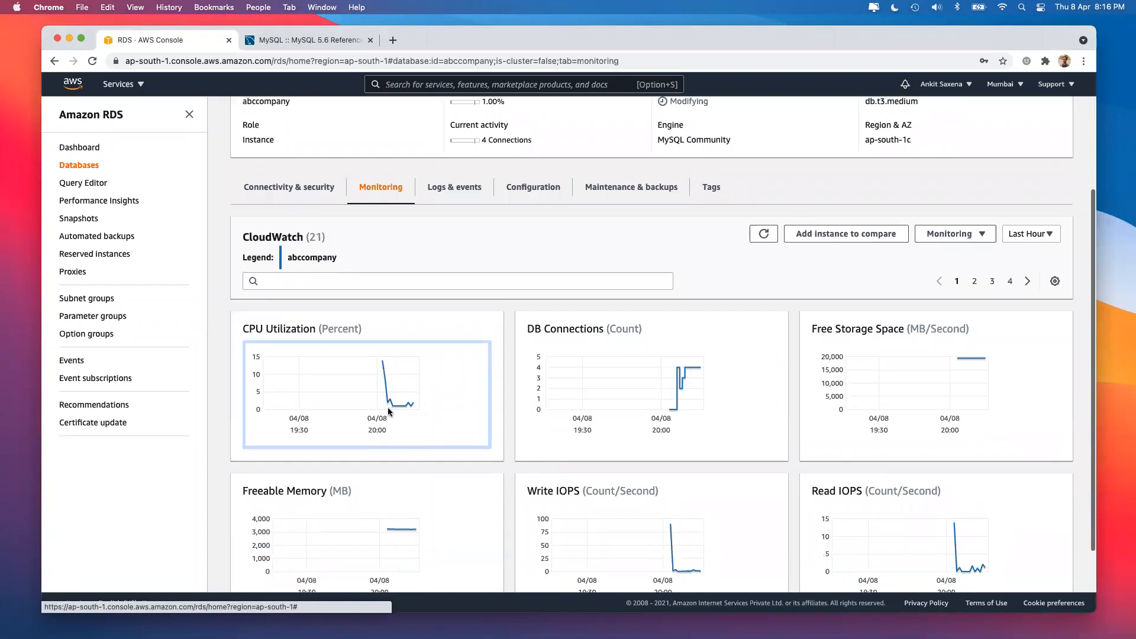
scroll(405, 408, "down", 2)
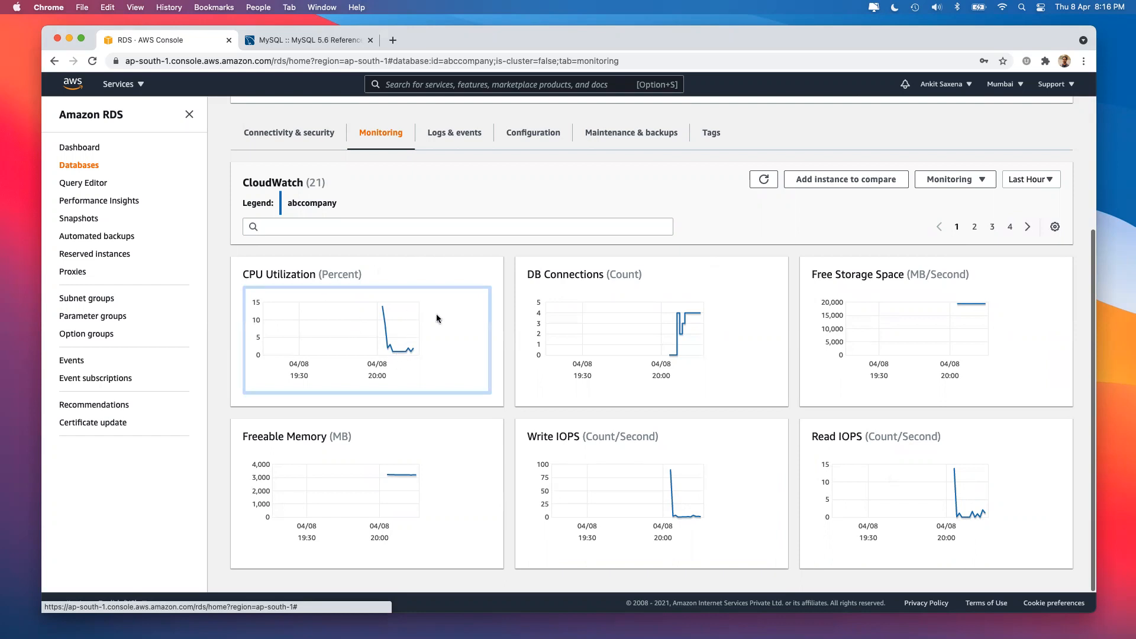
scroll(418, 292, "up", 5)
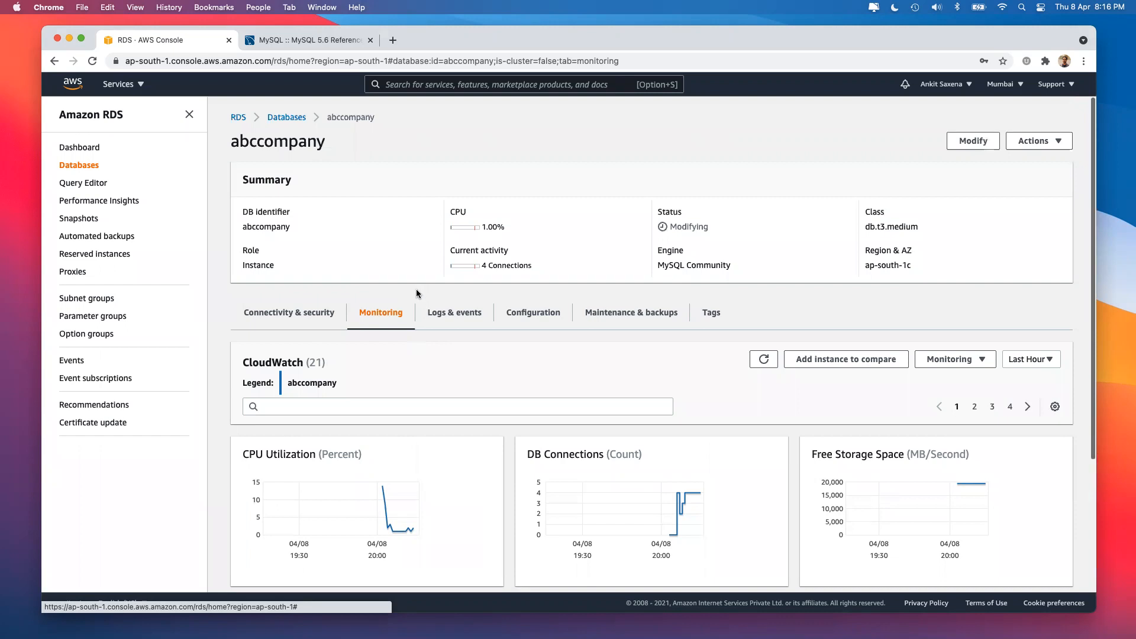
left_click(307, 312)
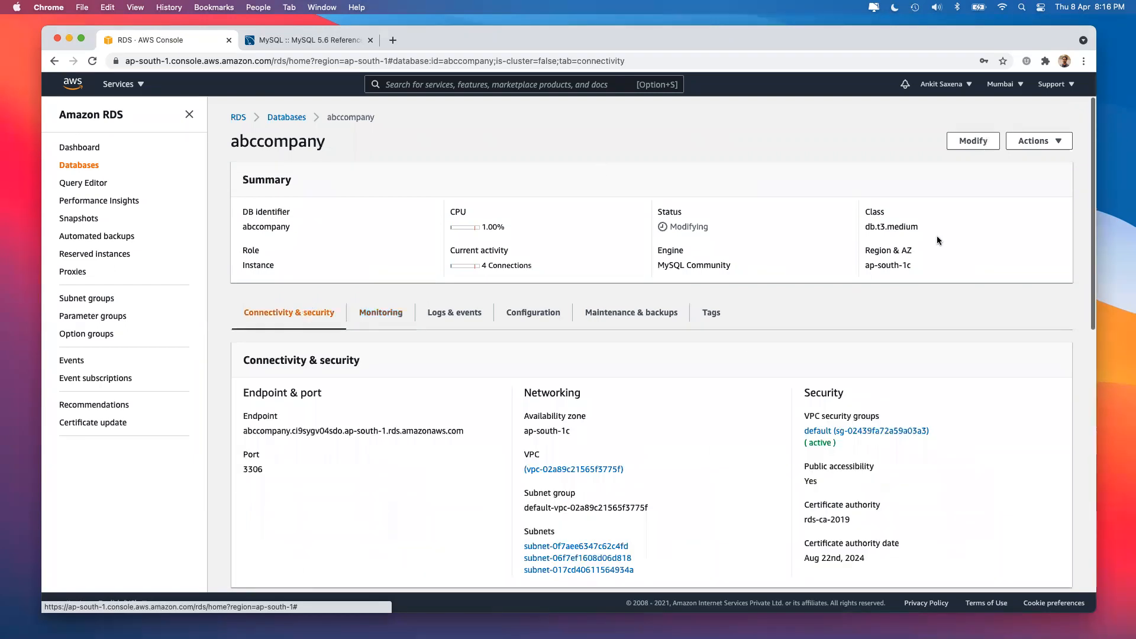
Start modifying abccompany, trying db.t3.large and then db.t3.small as instance class.
left_click(973, 141)
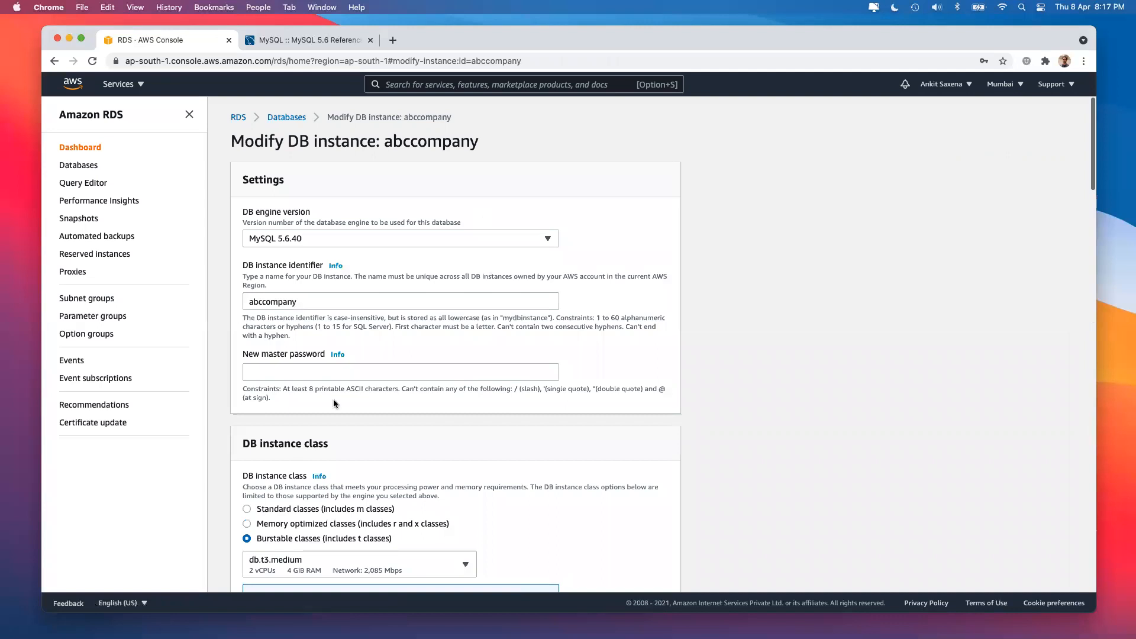
scroll(332, 399, "down", 5)
scroll(334, 403, "down", 2)
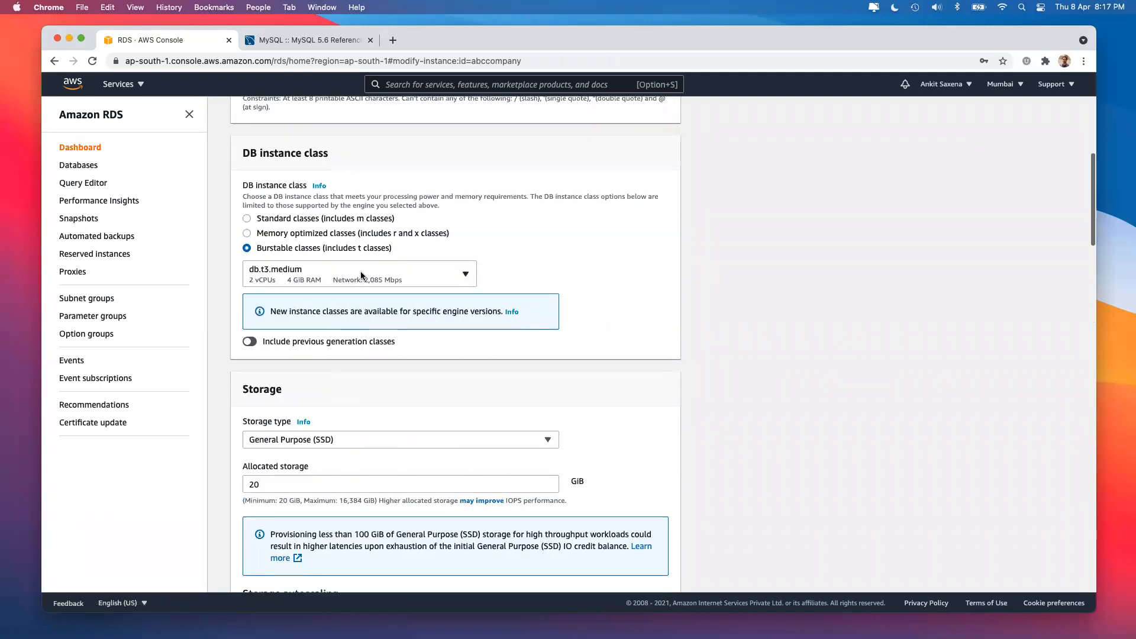
left_click(359, 344)
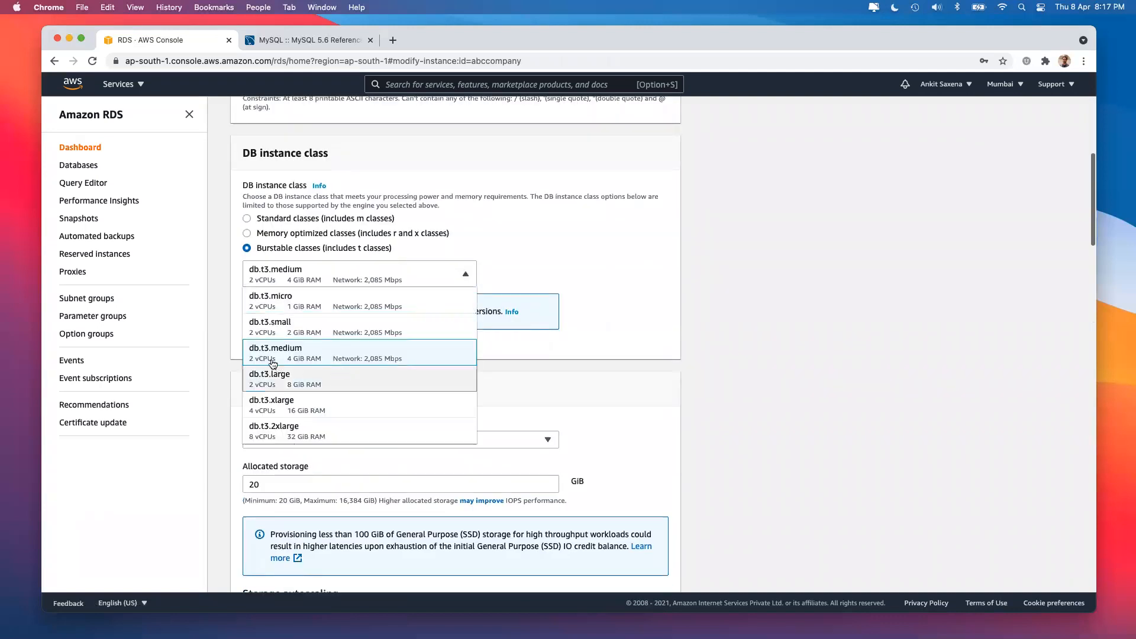
left_click(310, 376)
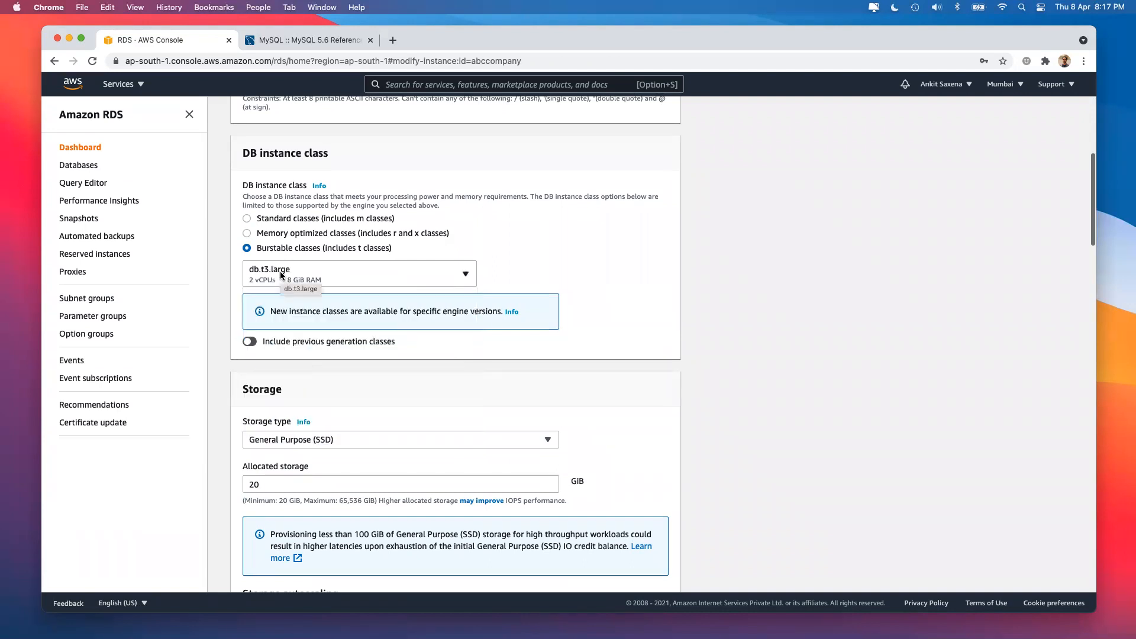
left_click(318, 273)
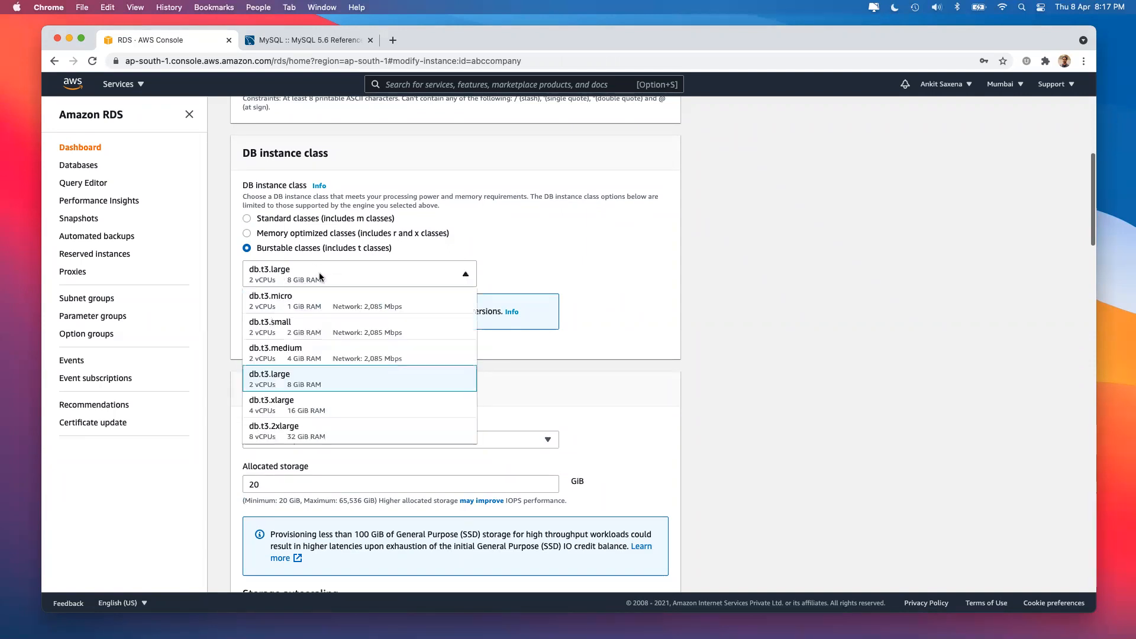
left_click(312, 334)
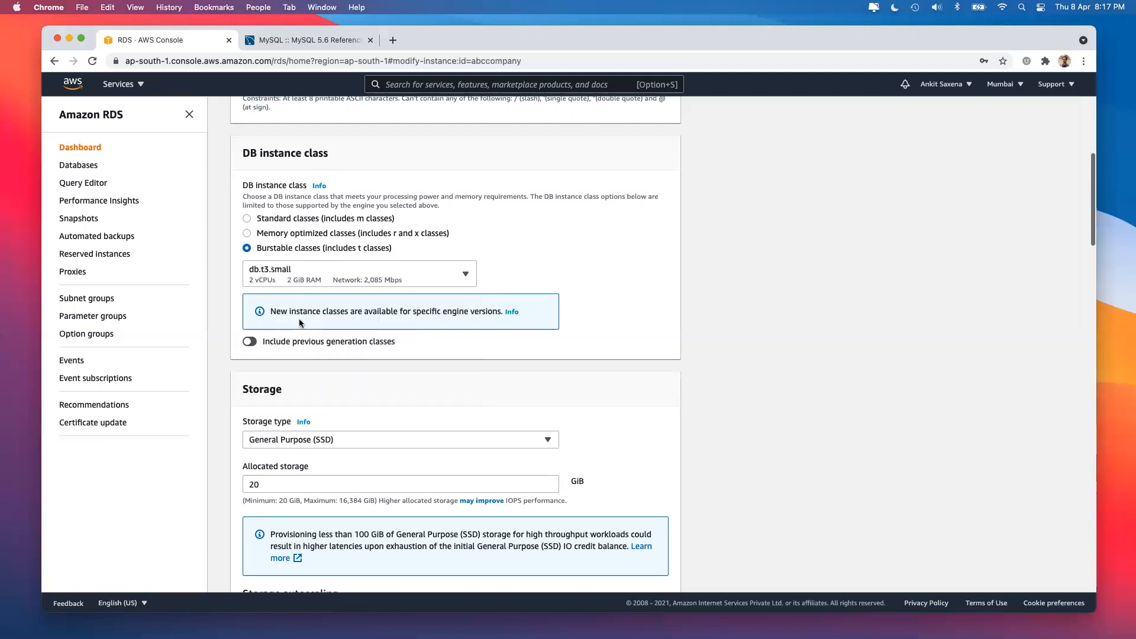
scroll(349, 330, "down", 3)
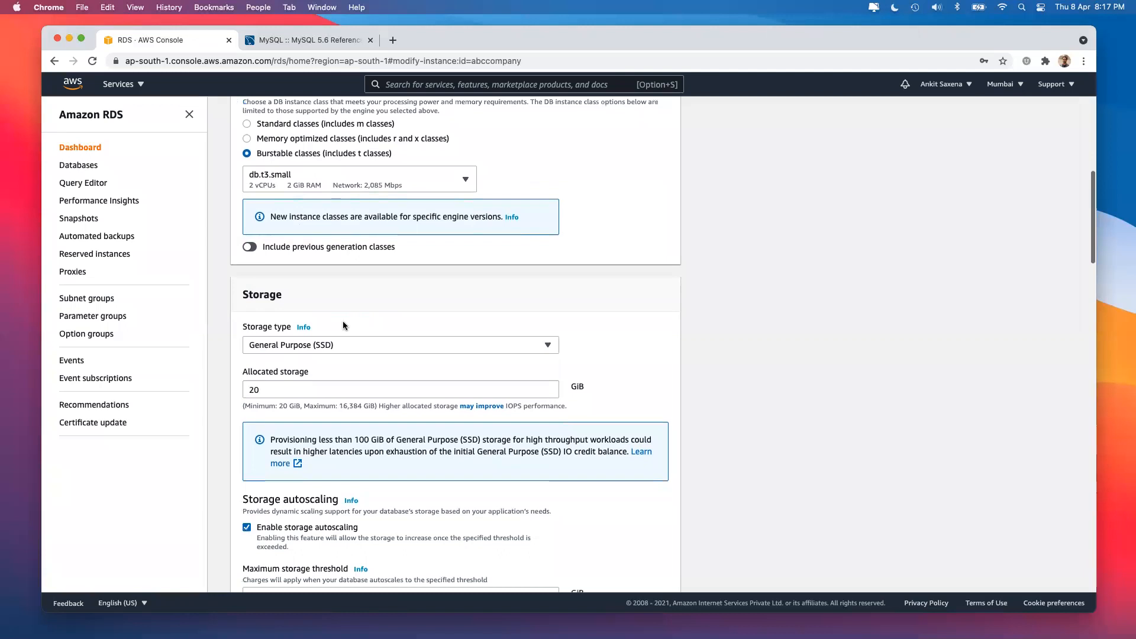
left_click(331, 186)
scroll(326, 268, "down", 2)
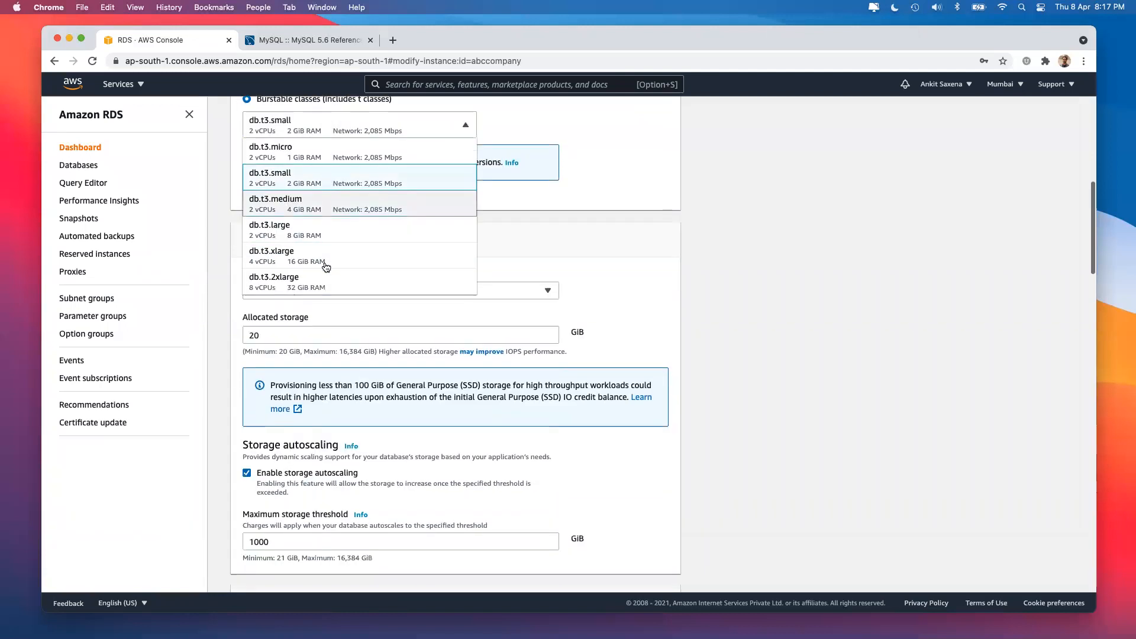
left_click(875, 440)
Review the rest of the form and select the abccompany identifier, dismissing saved-login suggestions.
scroll(730, 279, "down", 4)
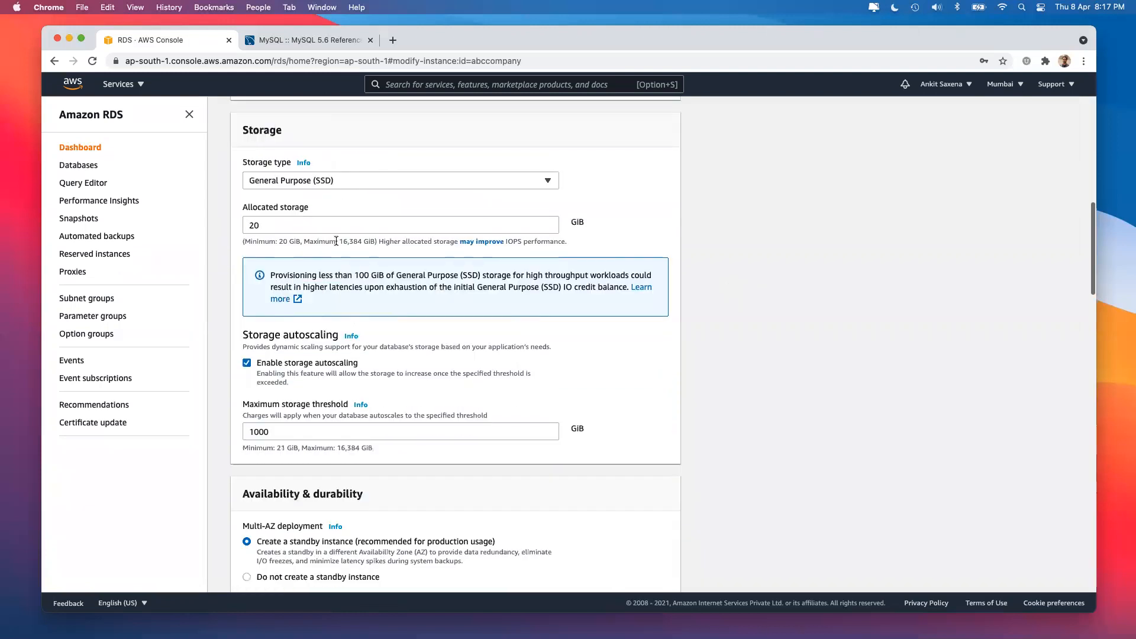
scroll(338, 240, "down", 4)
scroll(276, 266, "down", 15)
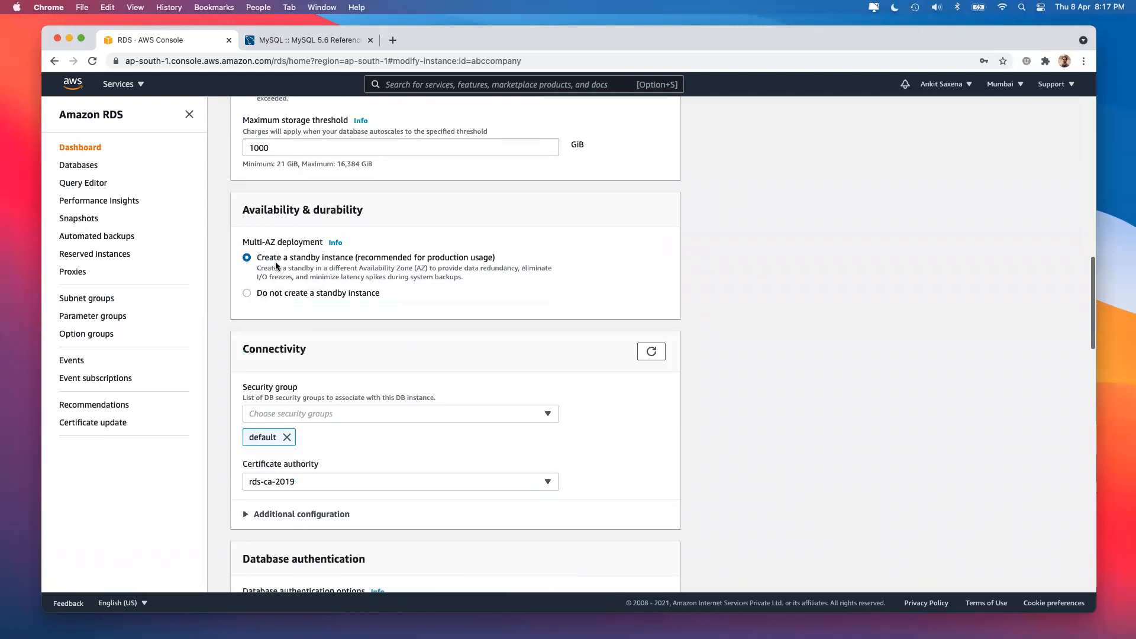
scroll(325, 416, "down", 4)
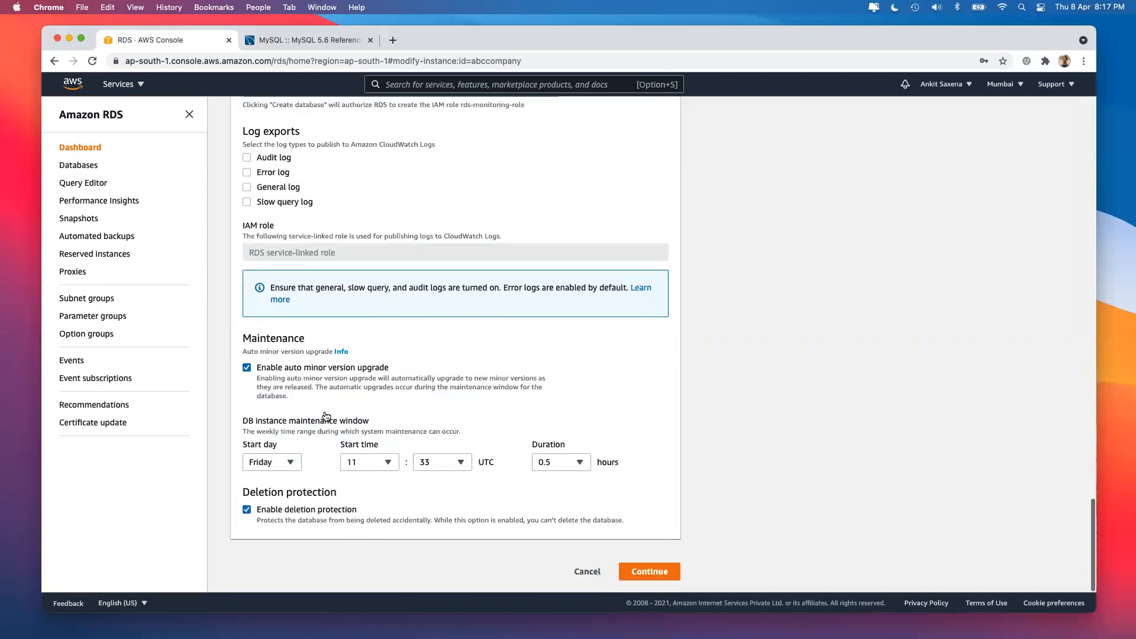
scroll(325, 416, "up", 13)
scroll(324, 414, "up", 12)
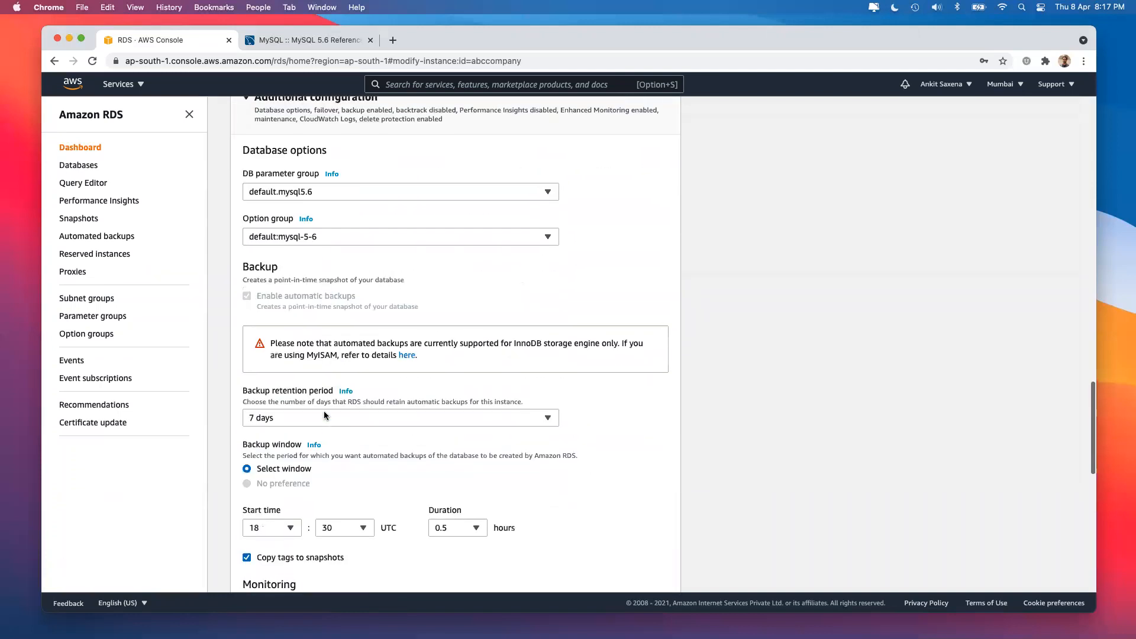
scroll(324, 414, "up", 10)
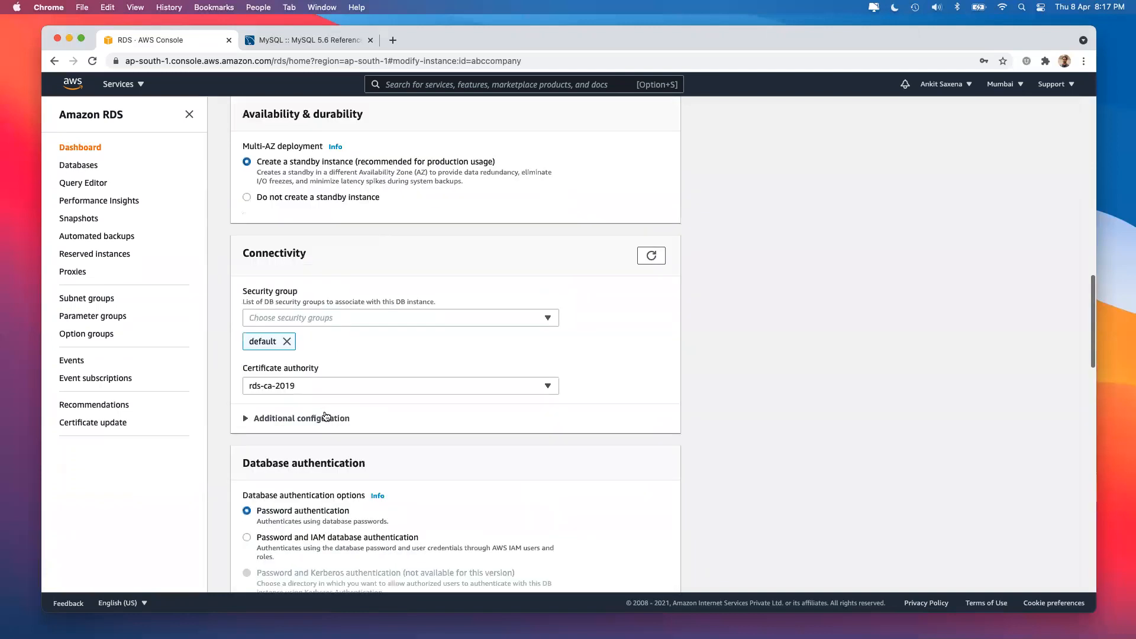
scroll(324, 414, "up", 6)
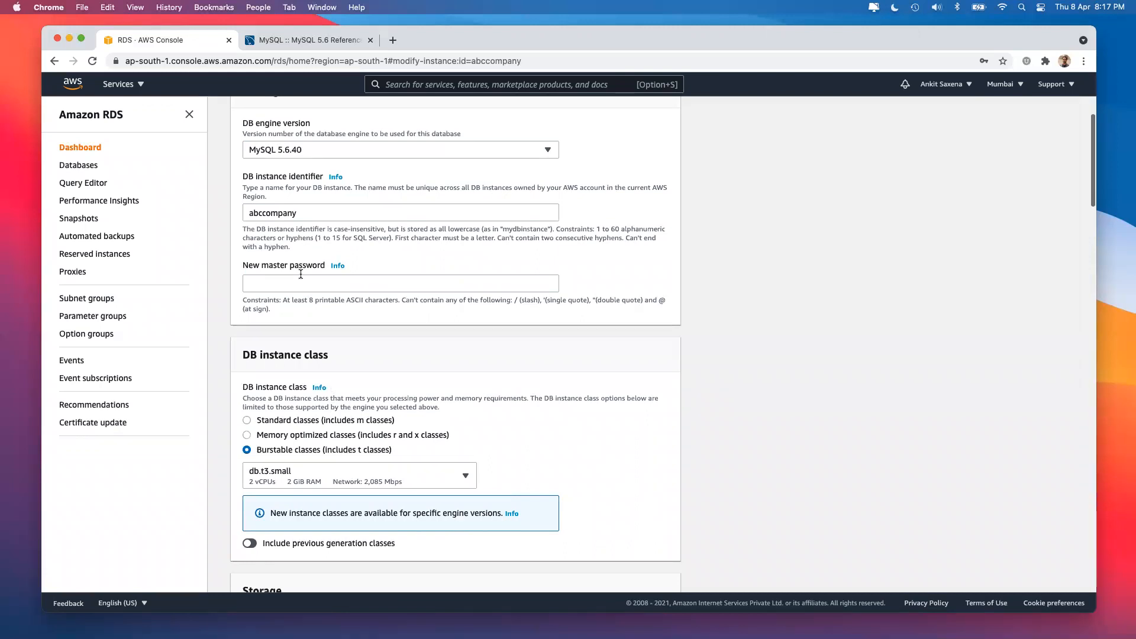
scroll(301, 274, "up", 1)
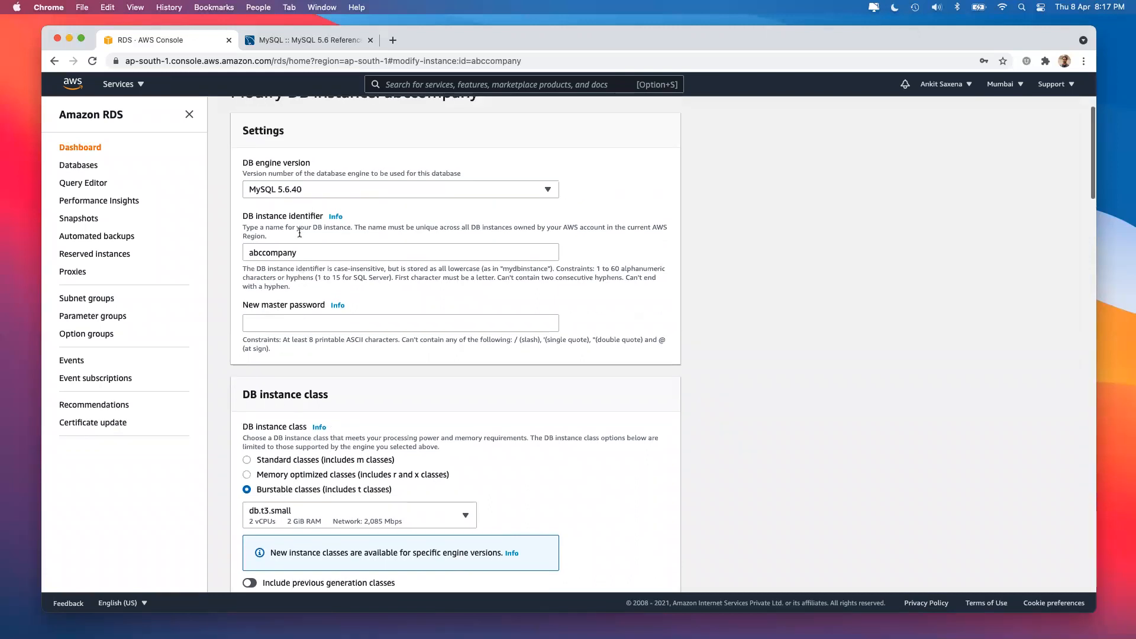
left_click(302, 254)
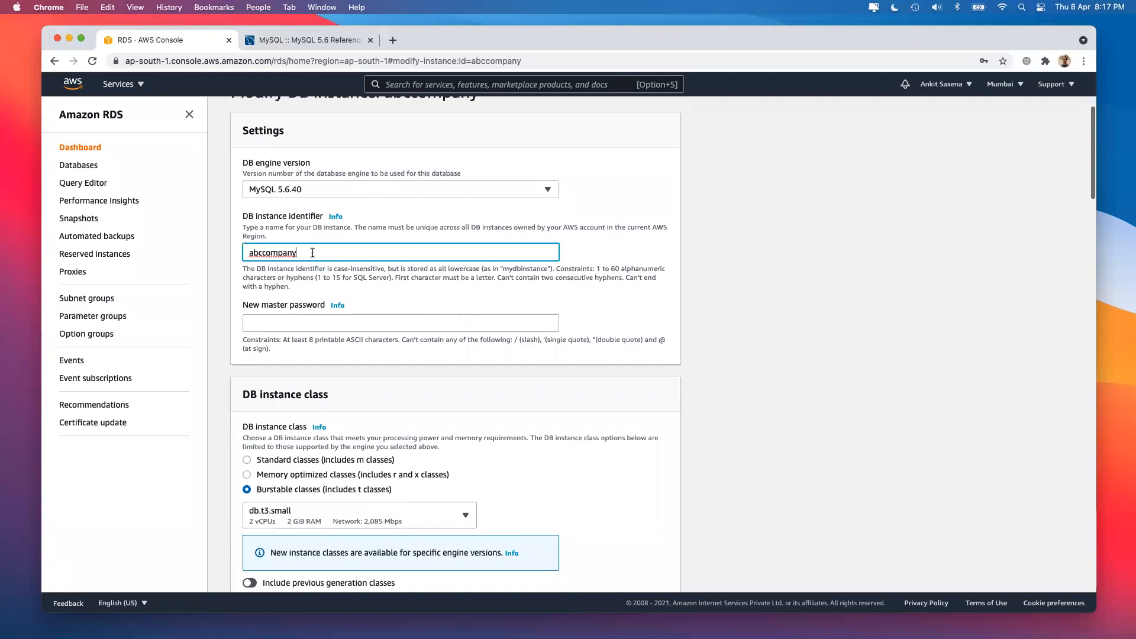
double_click(308, 252)
left_click(769, 357)
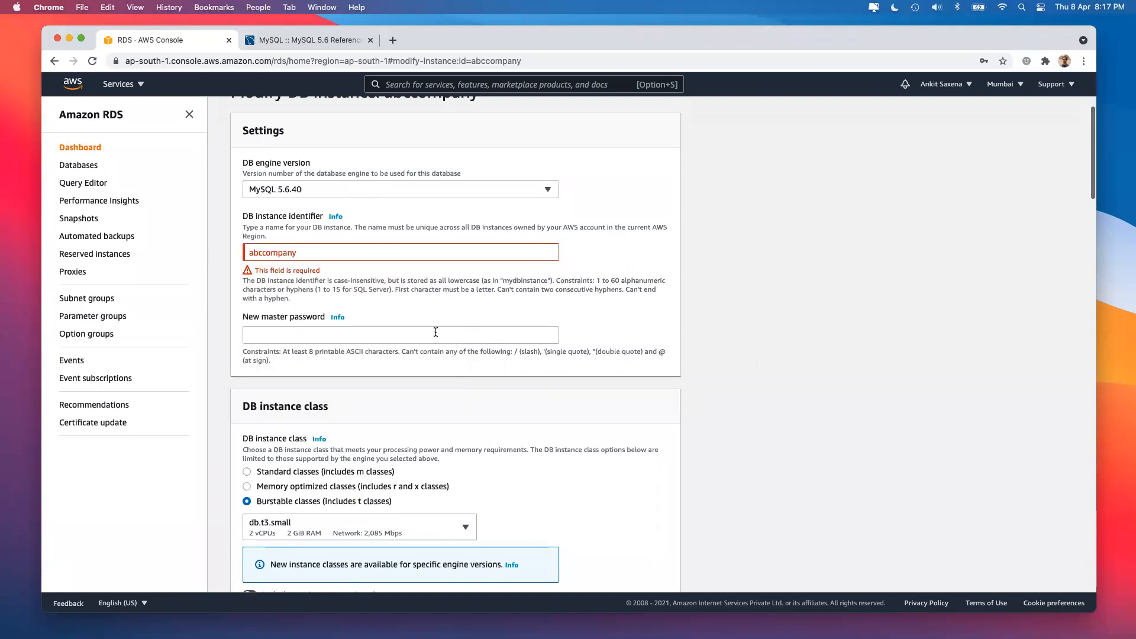
Dismiss the master password suggestions and cancel the modification without saving.
left_click(436, 333)
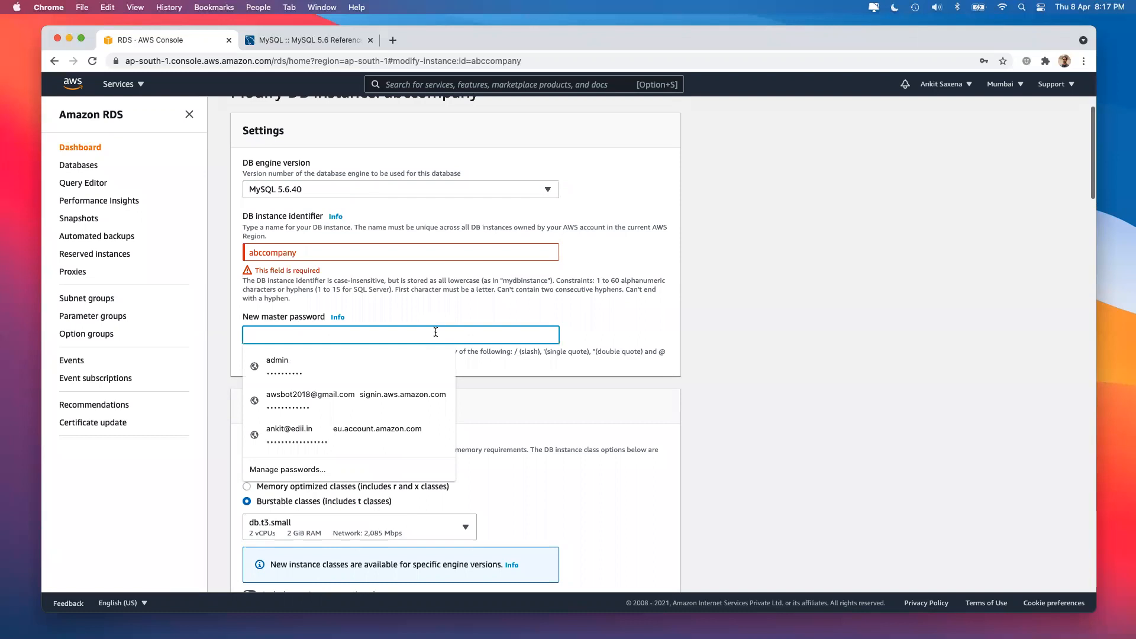
left_click(776, 350)
scroll(776, 350, "down", 20)
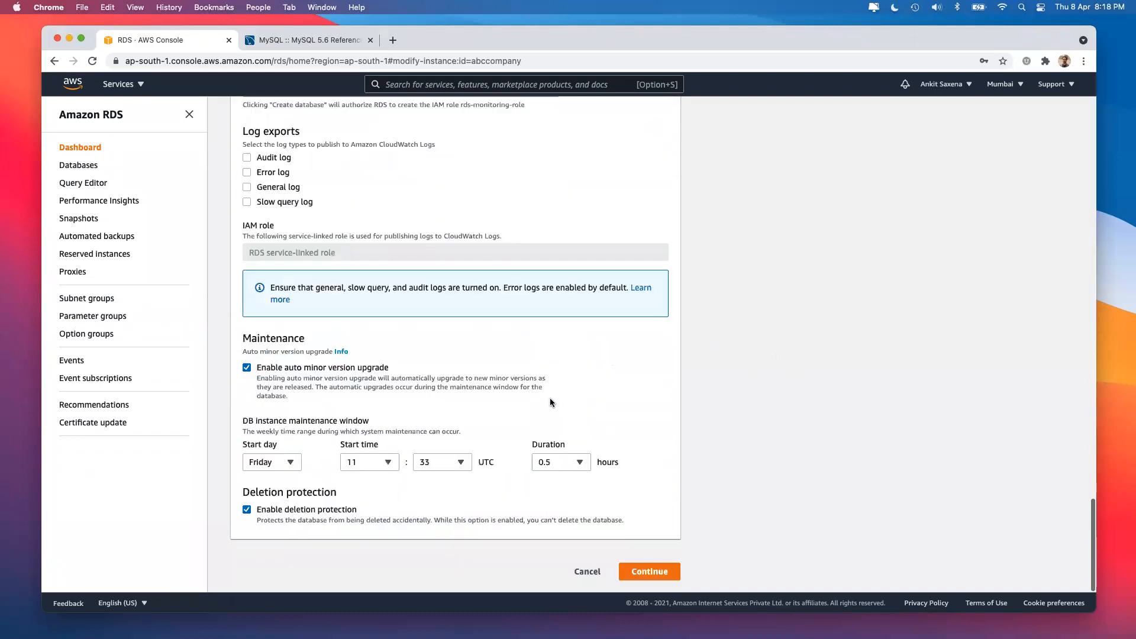
left_click(588, 570)
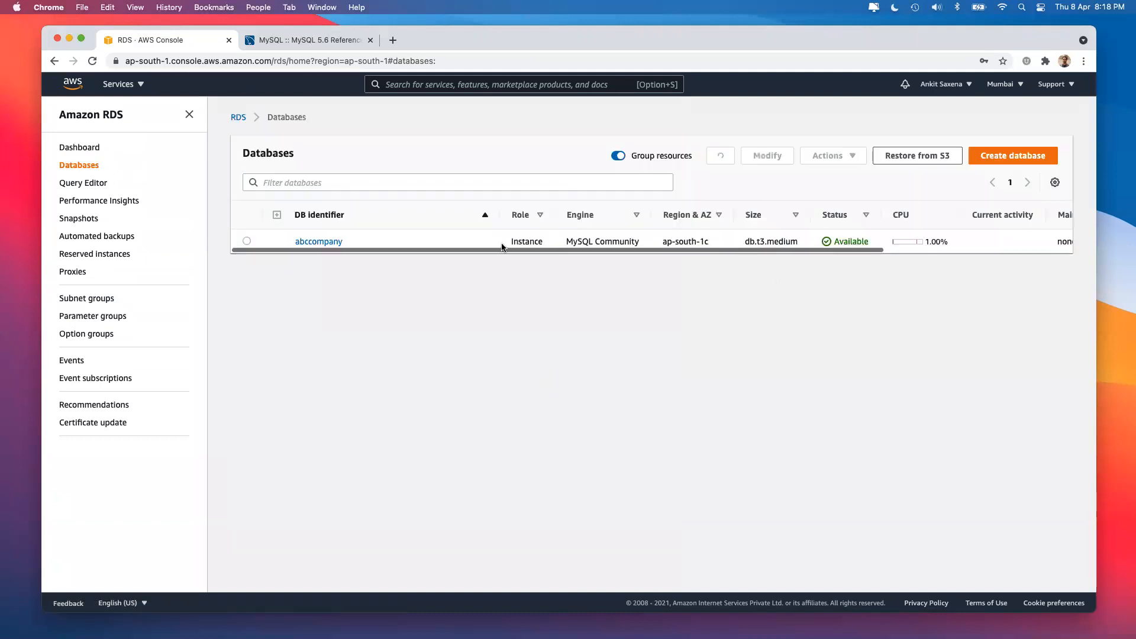
Open abccompany's details and go to its Logs & events section.
left_click(750, 221)
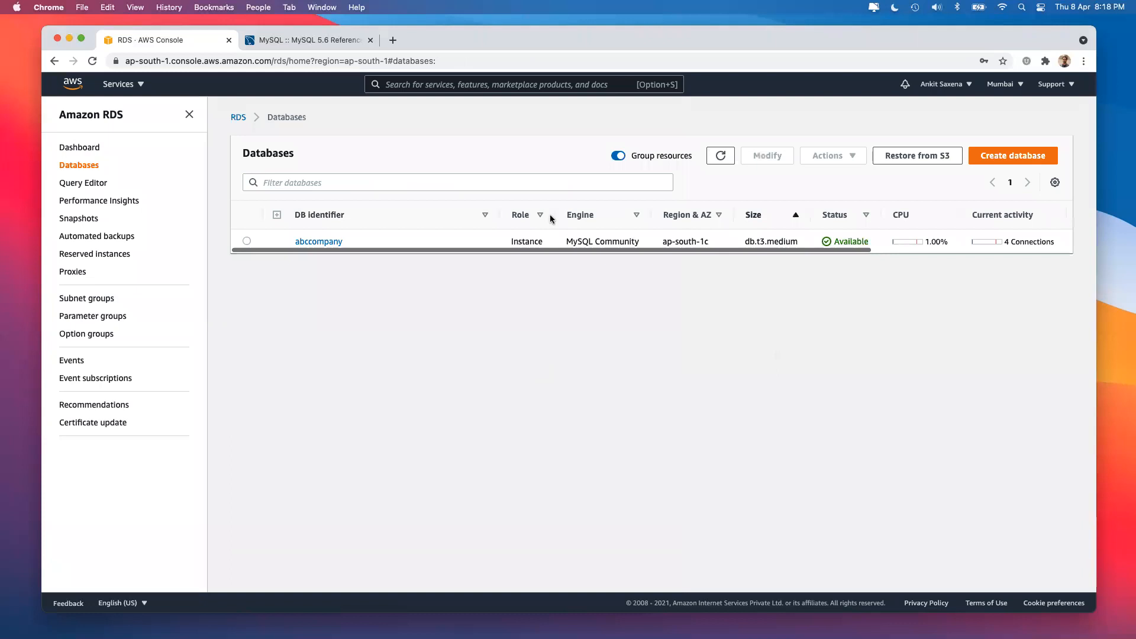
left_click(326, 242)
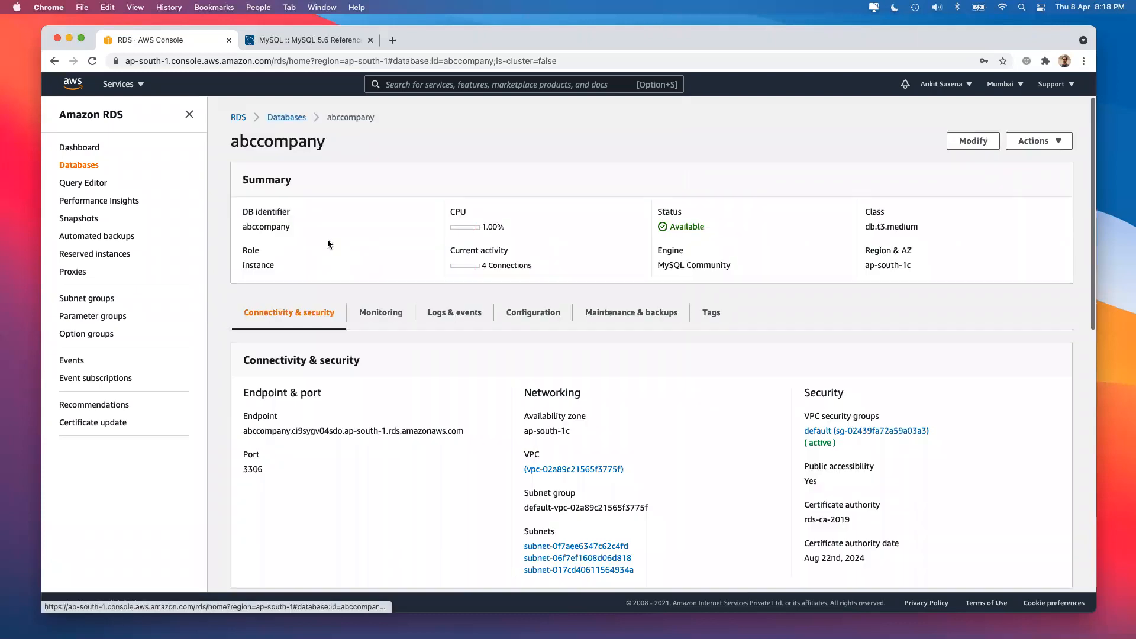
left_click(377, 318)
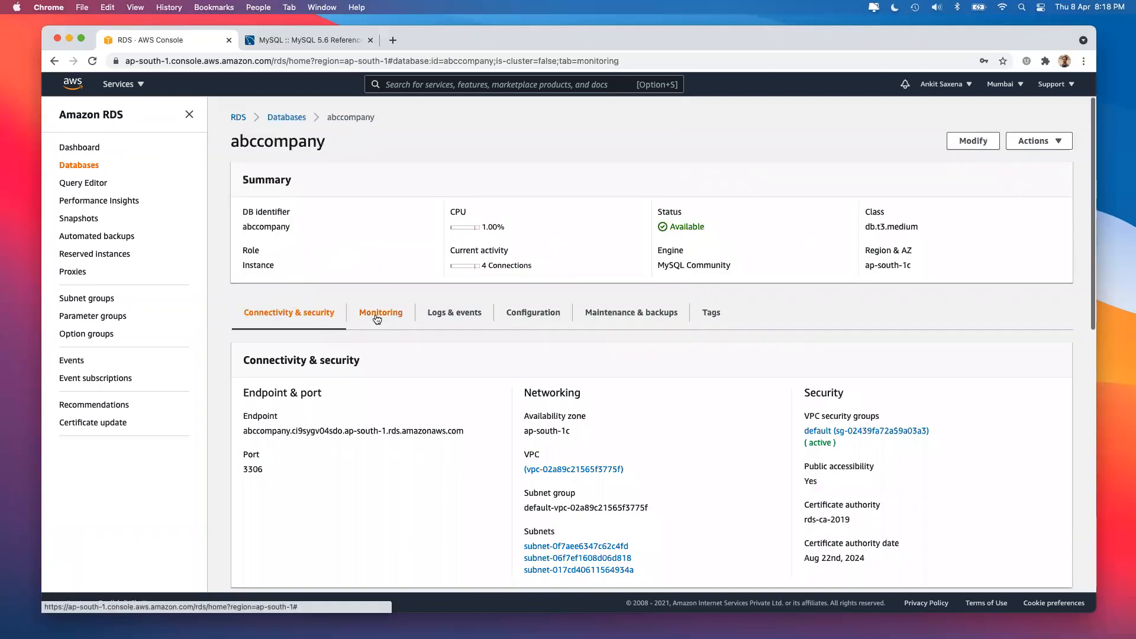
left_click(464, 313)
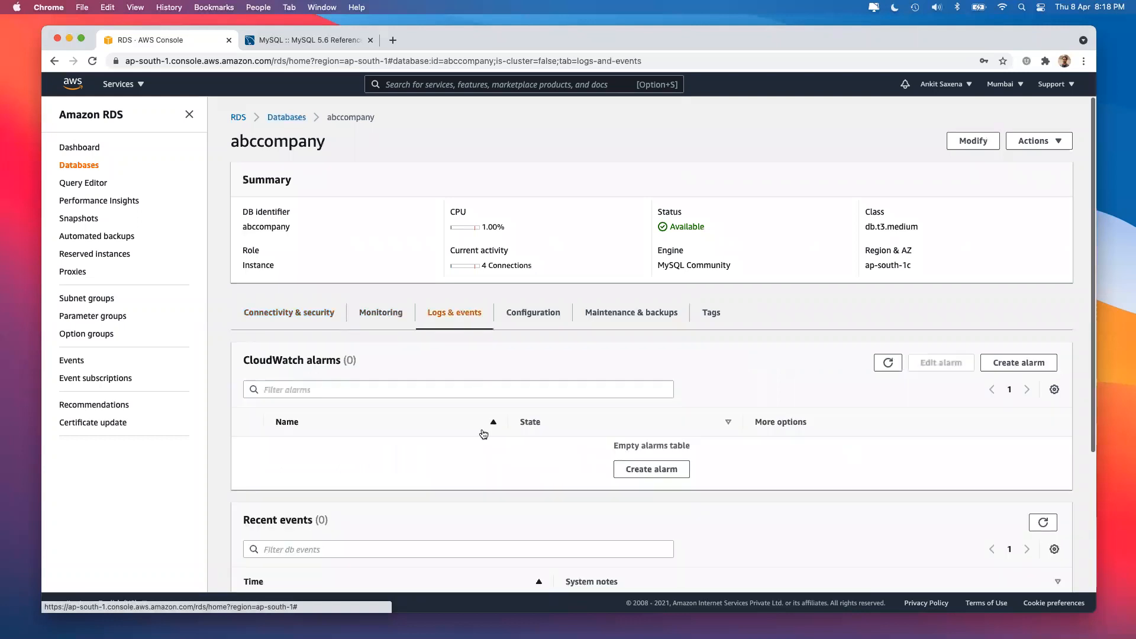
scroll(481, 432, "down", 3)
scroll(481, 433, "down", 4)
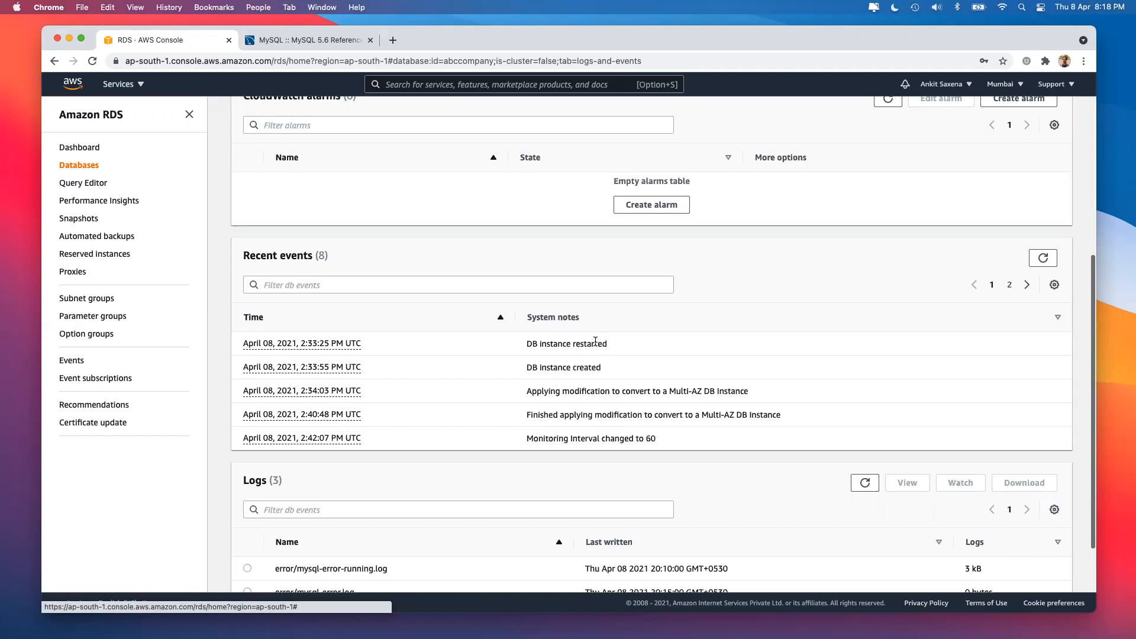
scroll(643, 401, "down", 3)
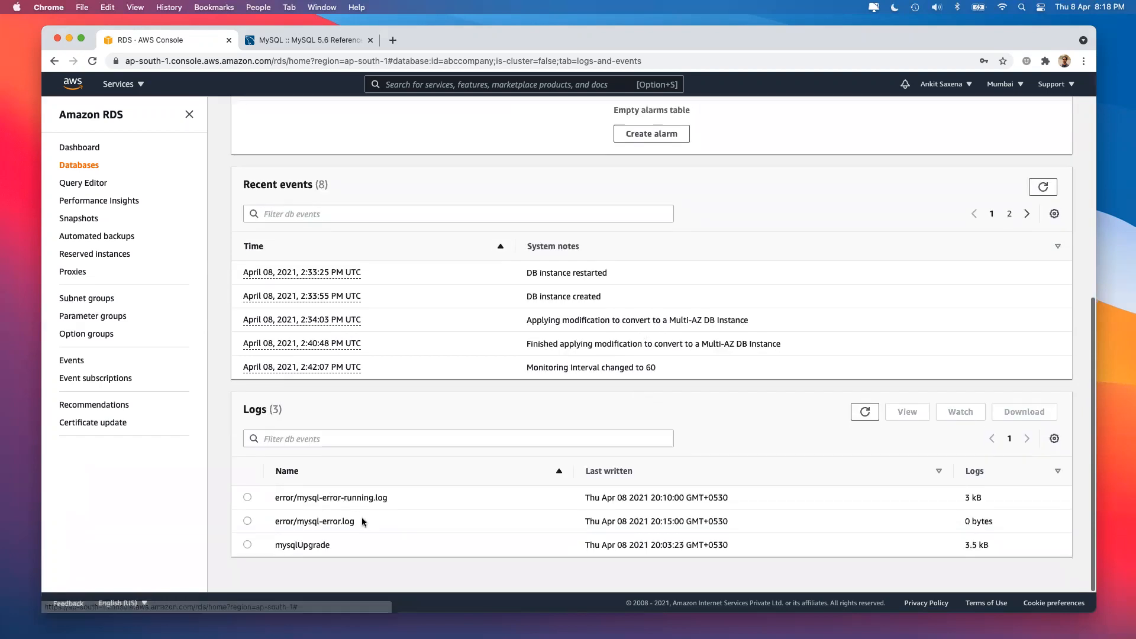
View the error/mysql-error-running.log file, then close it.
left_click(247, 545)
left_click(247, 522)
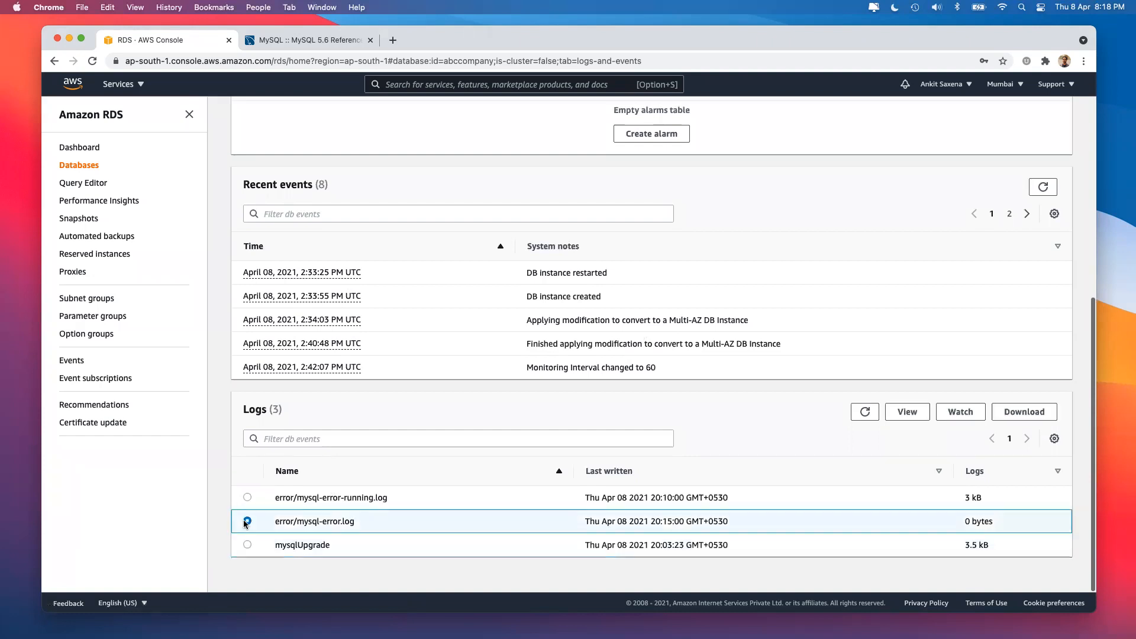
left_click(247, 497)
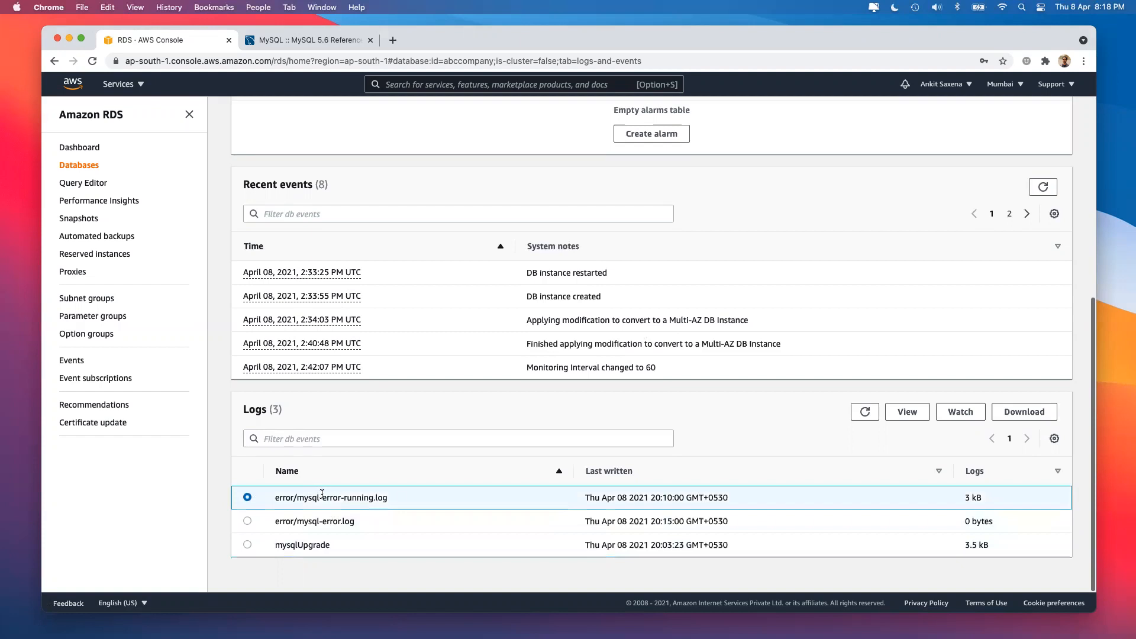
left_click_drag(322, 497, 401, 498)
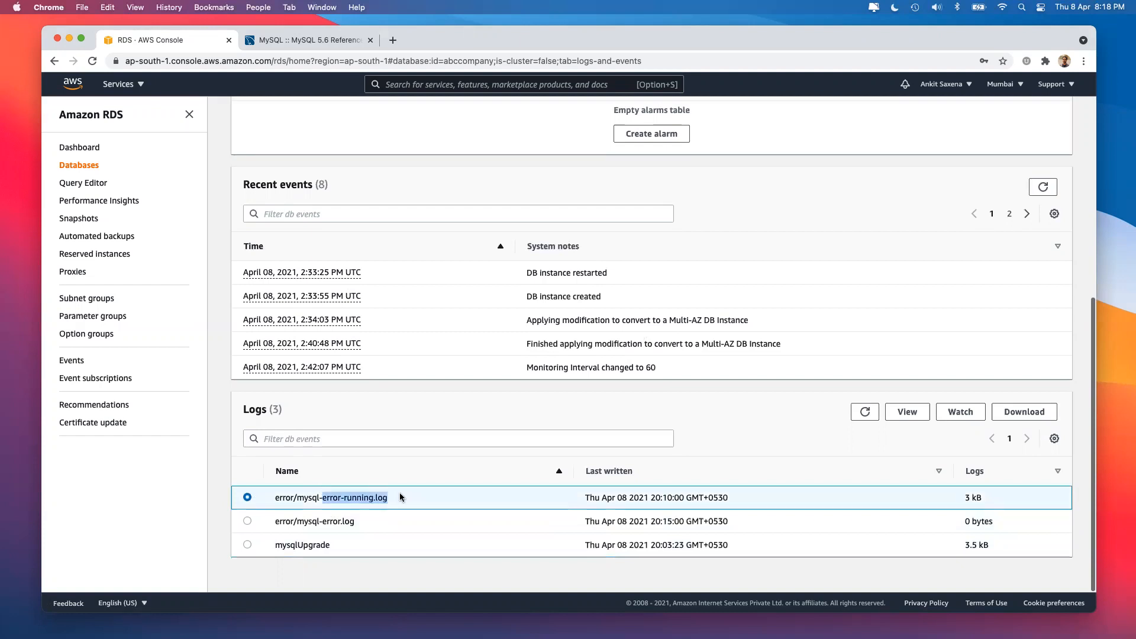
left_click(909, 412)
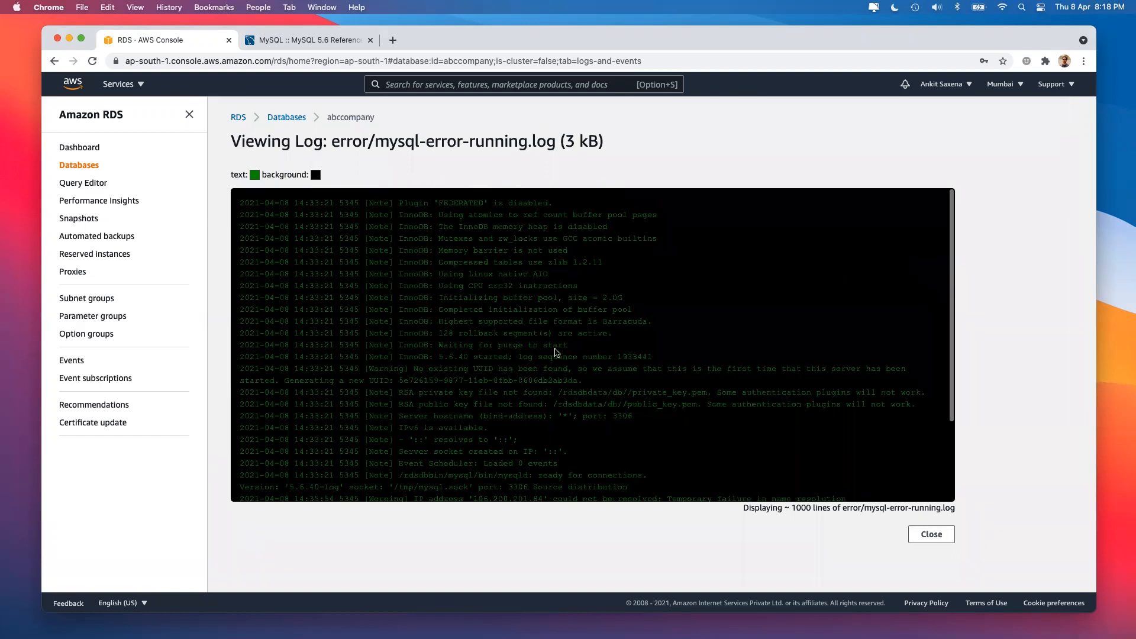
left_click(933, 534)
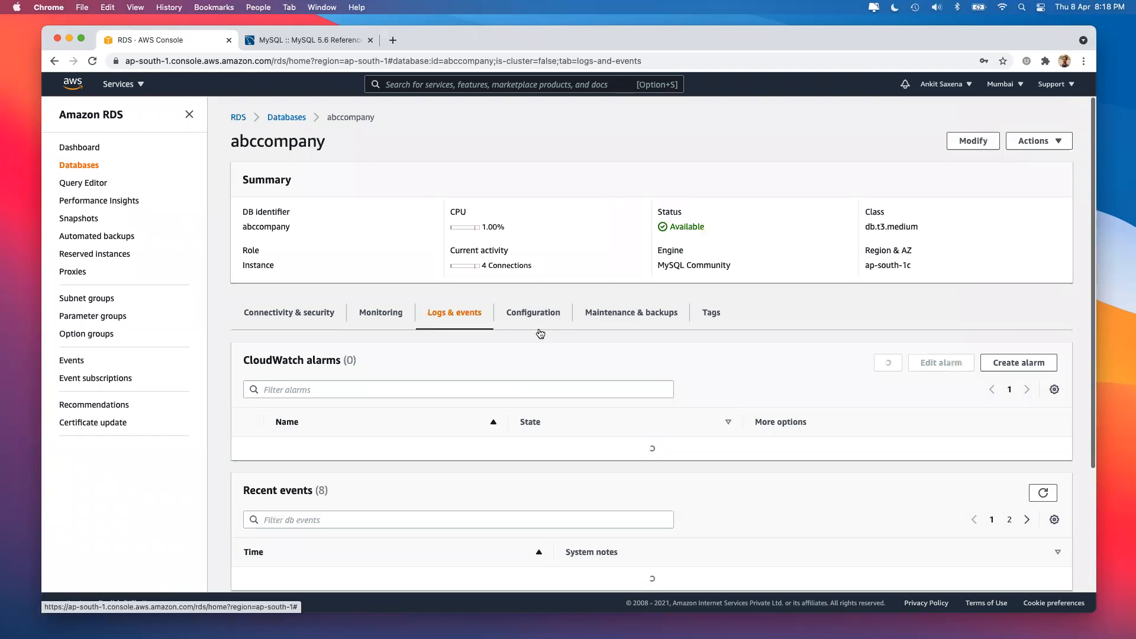
Review abccompany's configuration details.
left_click(536, 318)
scroll(531, 414, "down", 5)
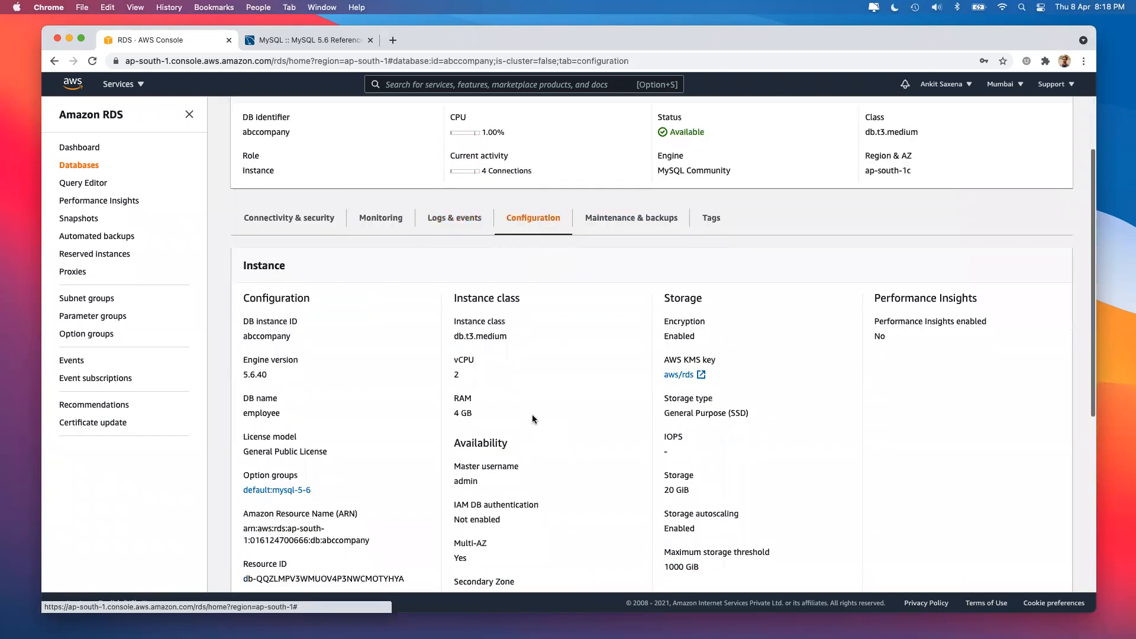
scroll(533, 419, "down", 5)
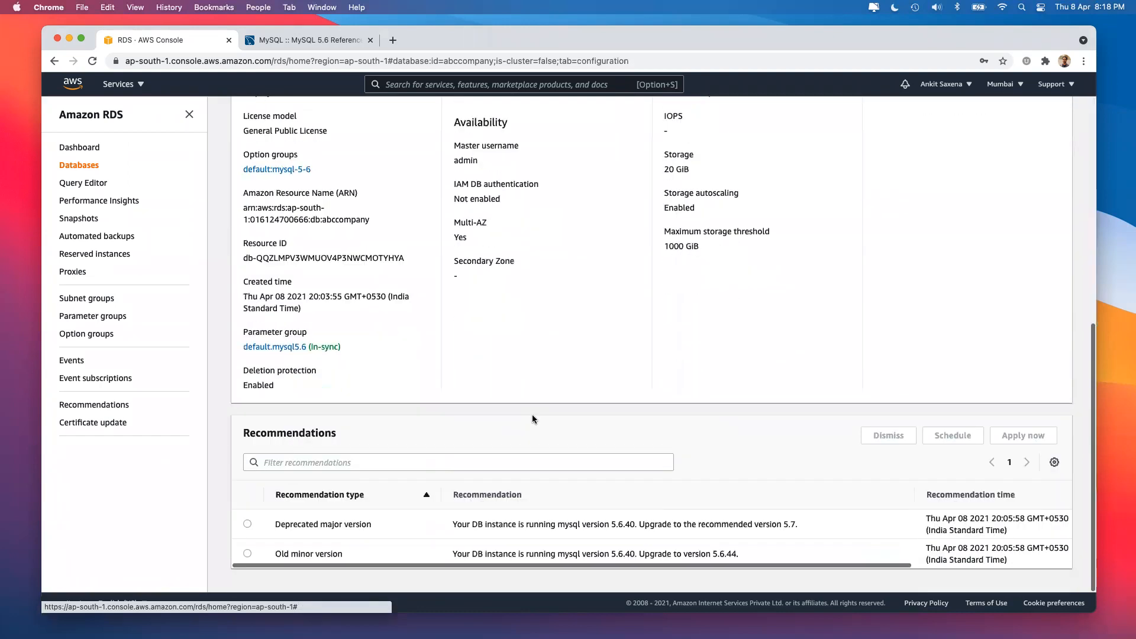
scroll(533, 419, "up", 8)
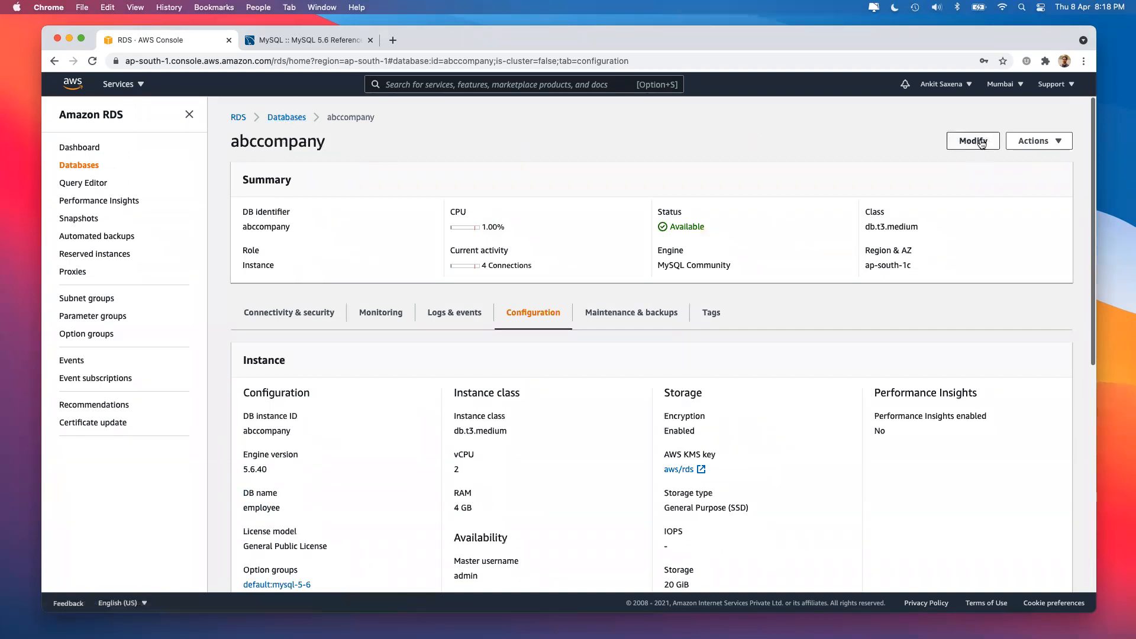
scroll(605, 318, "down", 4)
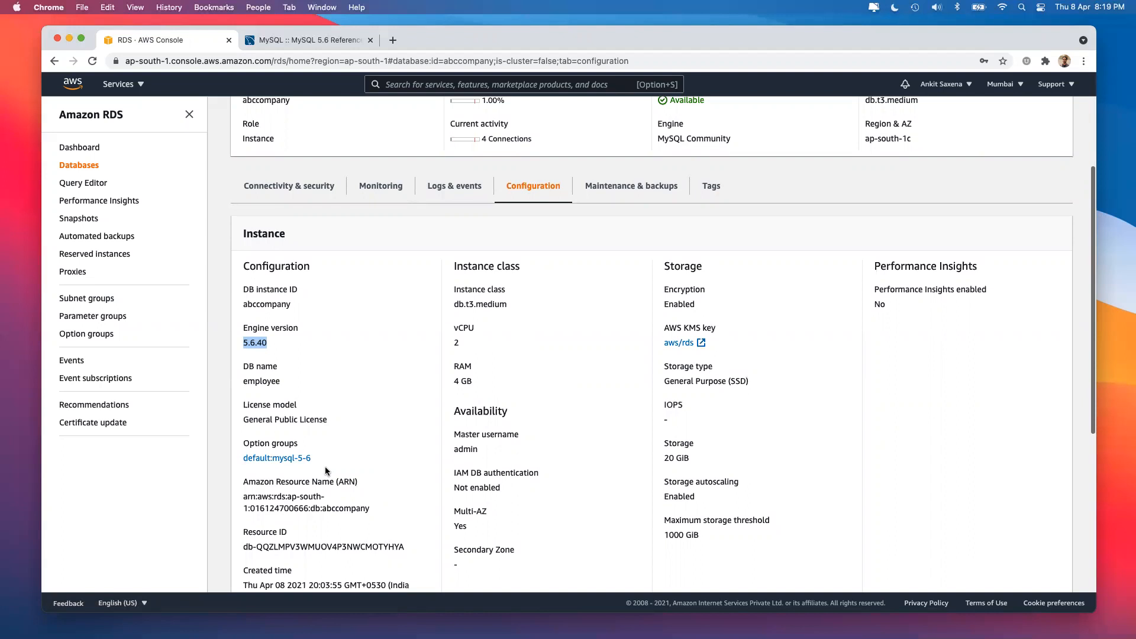
Check the maintenance and backup settings and begin a manual snapshot from Snapshots.
left_click(626, 187)
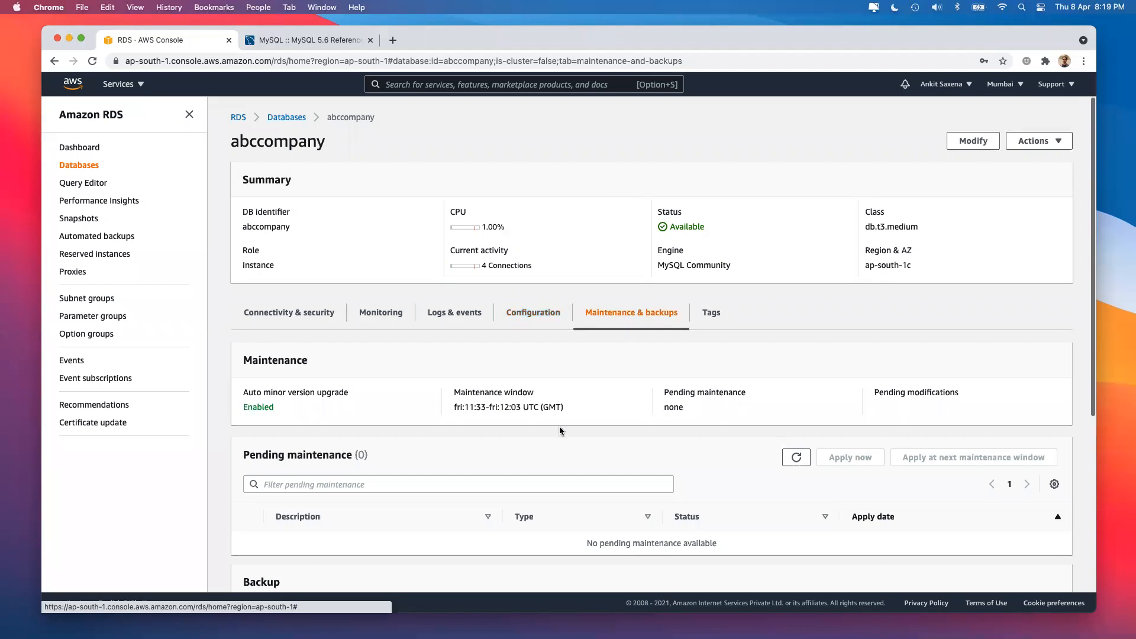
scroll(559, 426, "down", 2)
scroll(560, 424, "down", 8)
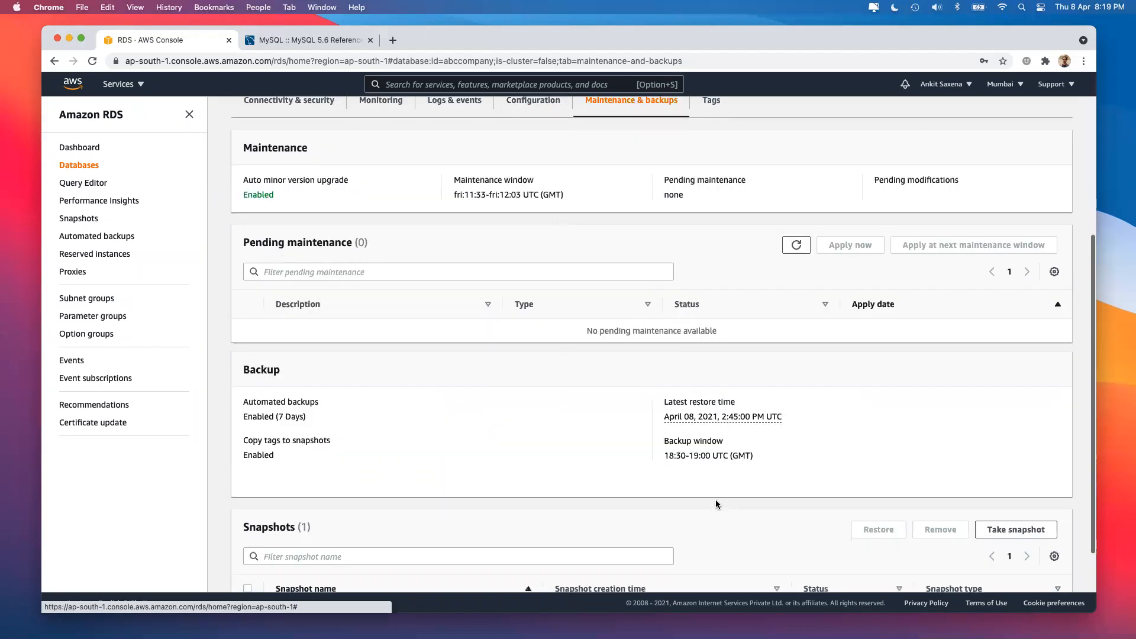
scroll(716, 503, "down", 3)
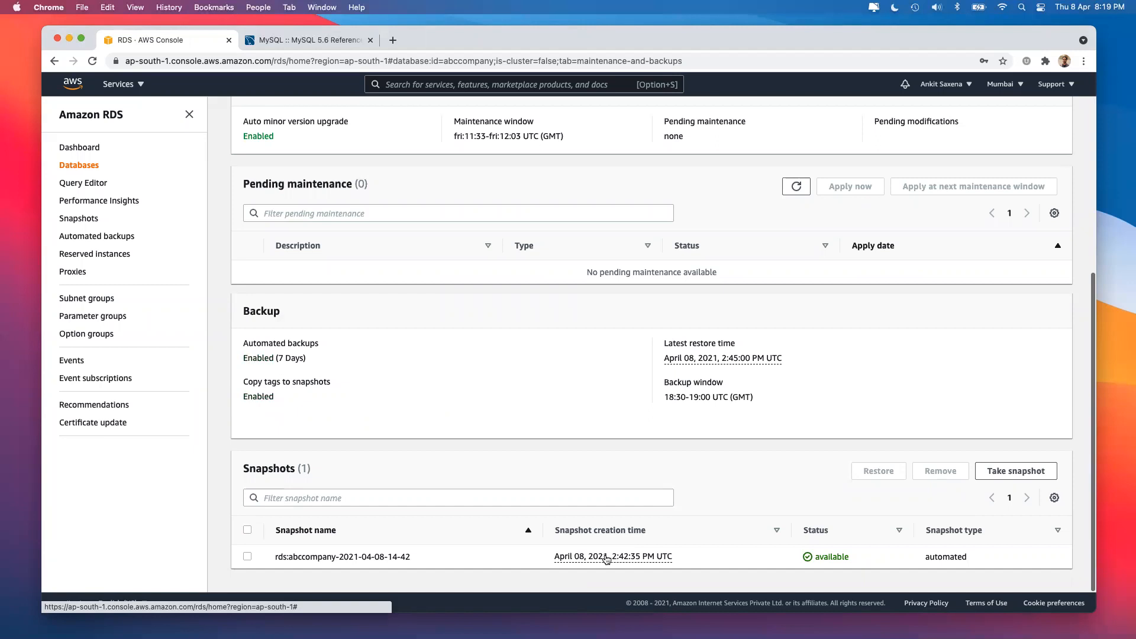
left_click(1006, 473)
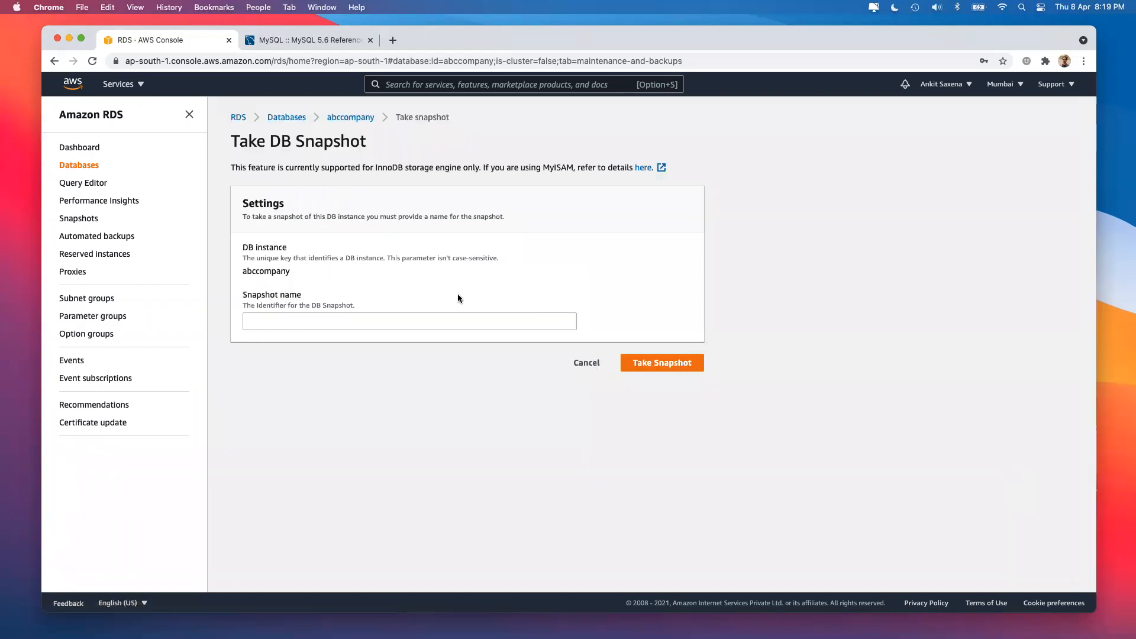
left_click(419, 315)
type("backup")
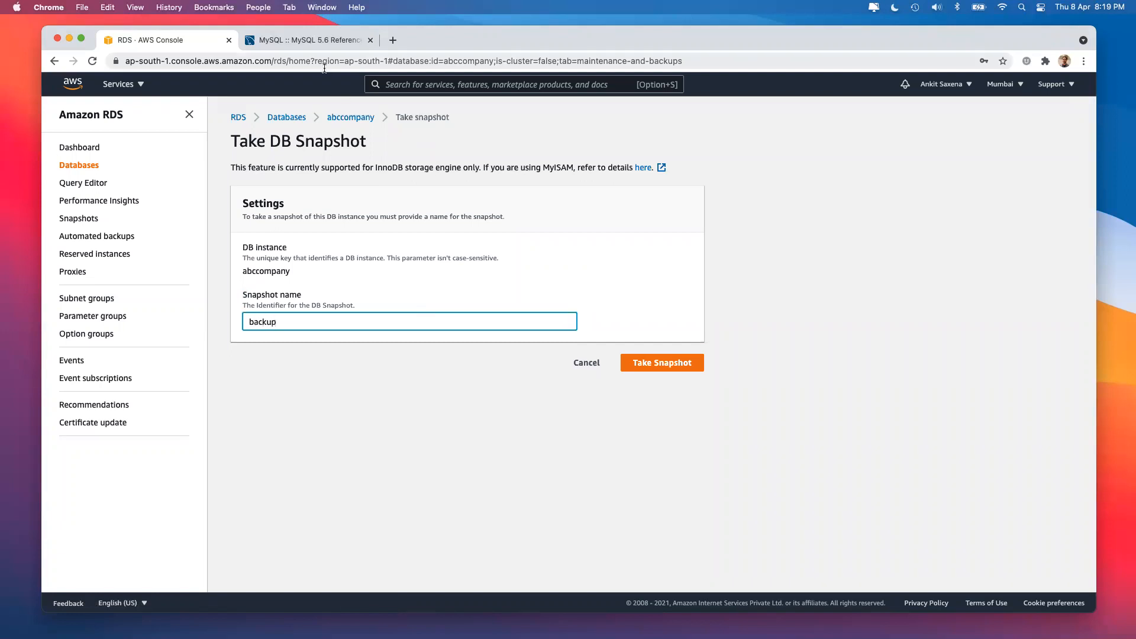
double_click(468, 63)
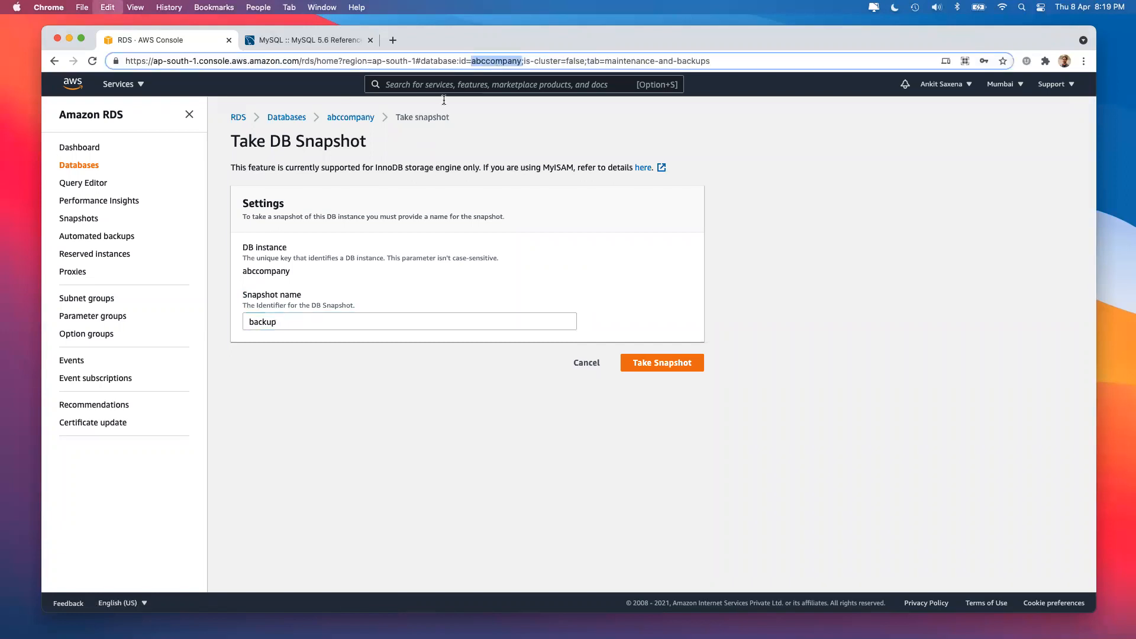
left_click(288, 317)
type("0")
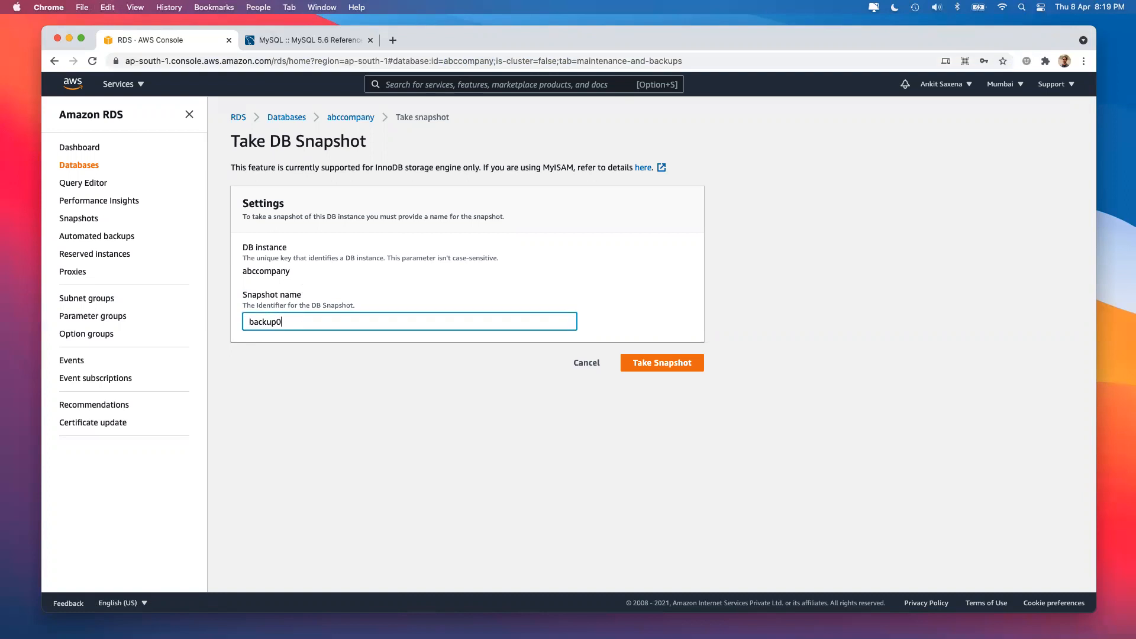
type("8042021200900")
key("BackSpace")
type("1")
left_click(633, 363)
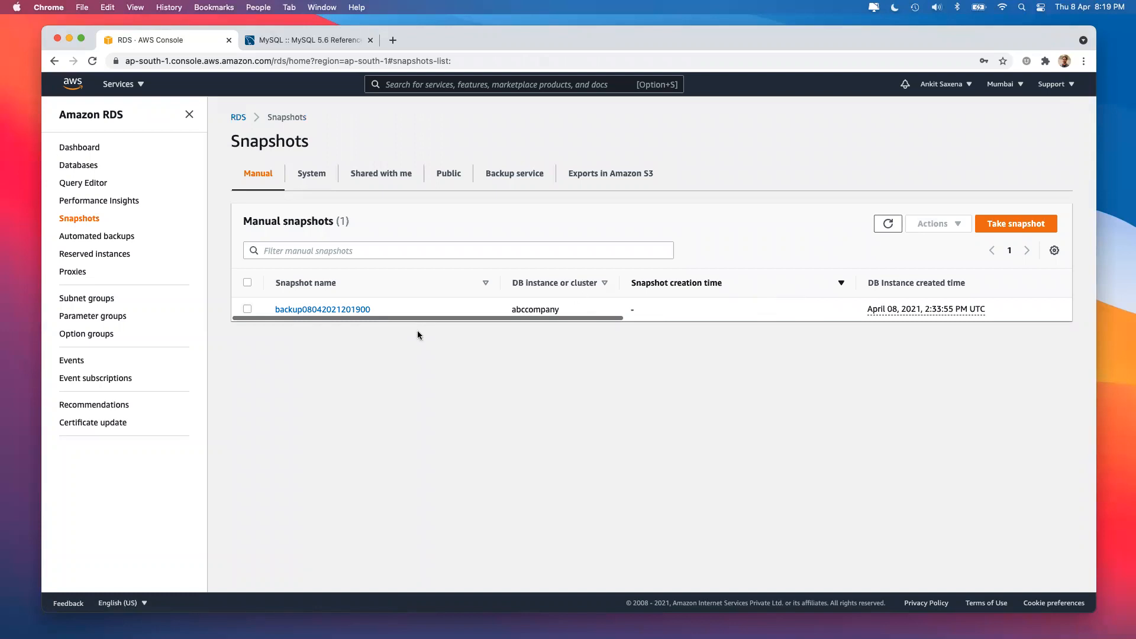
left_click(593, 181)
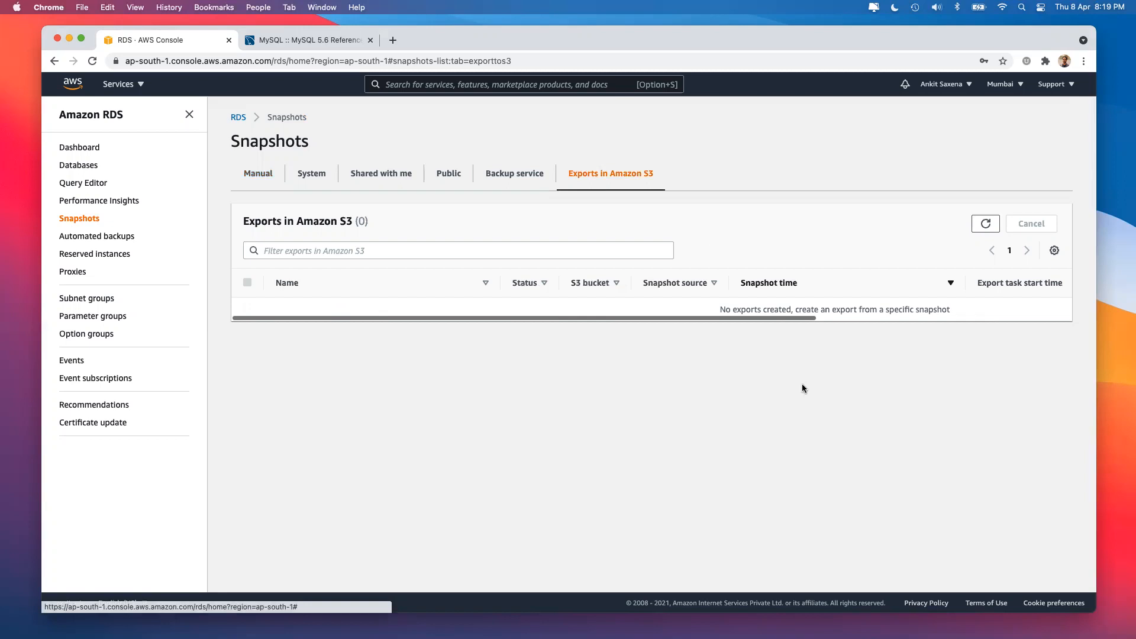
left_click(311, 173)
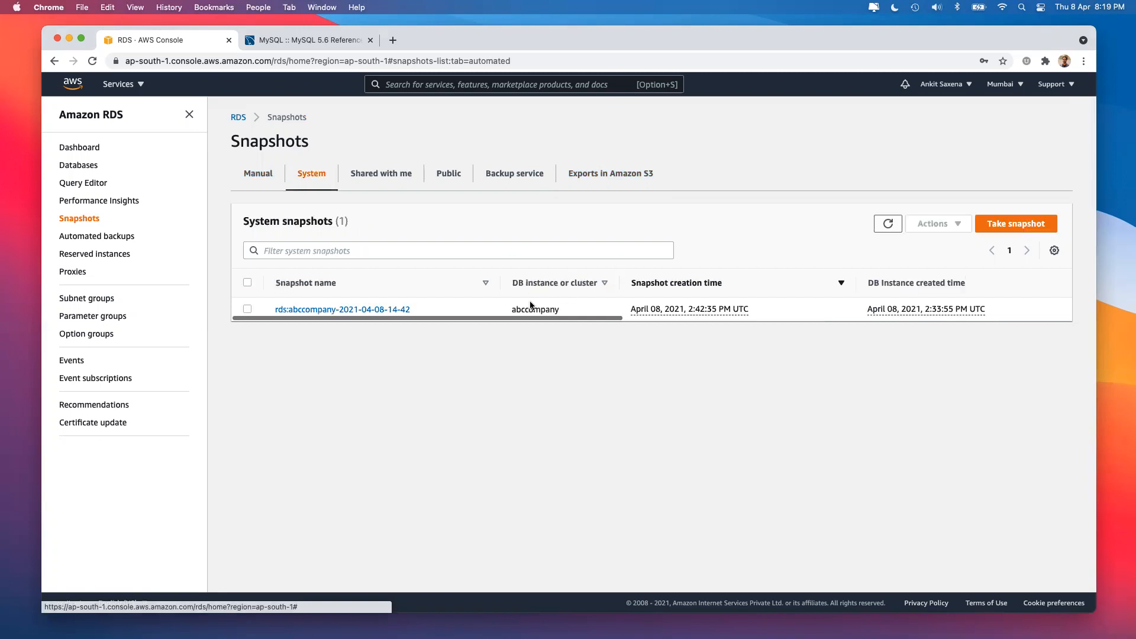
left_click(376, 188)
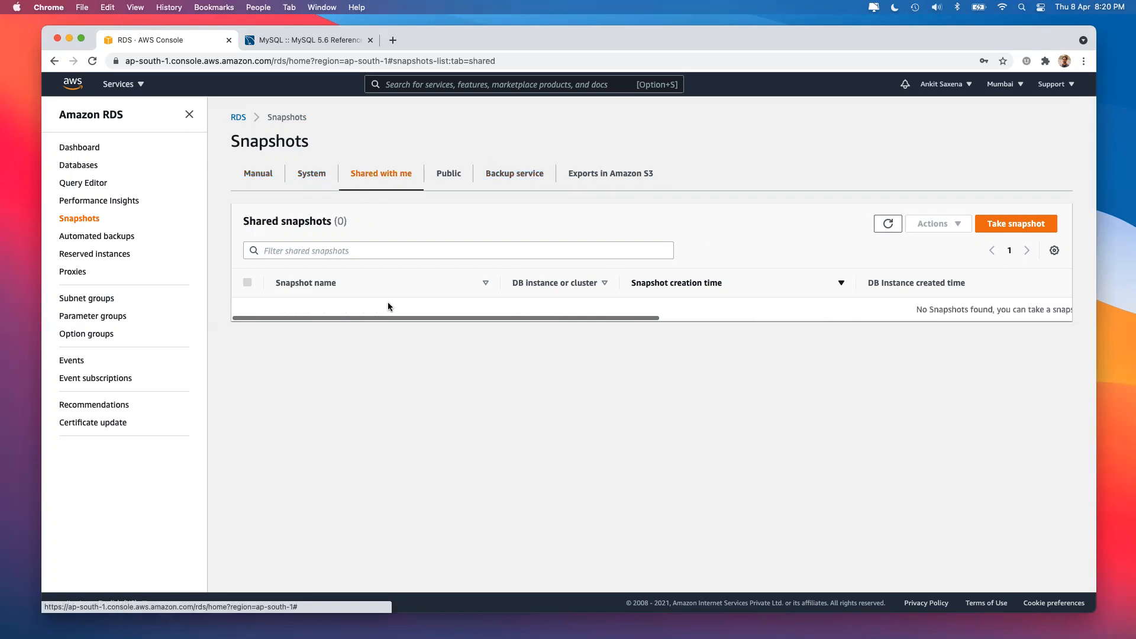
left_click(447, 178)
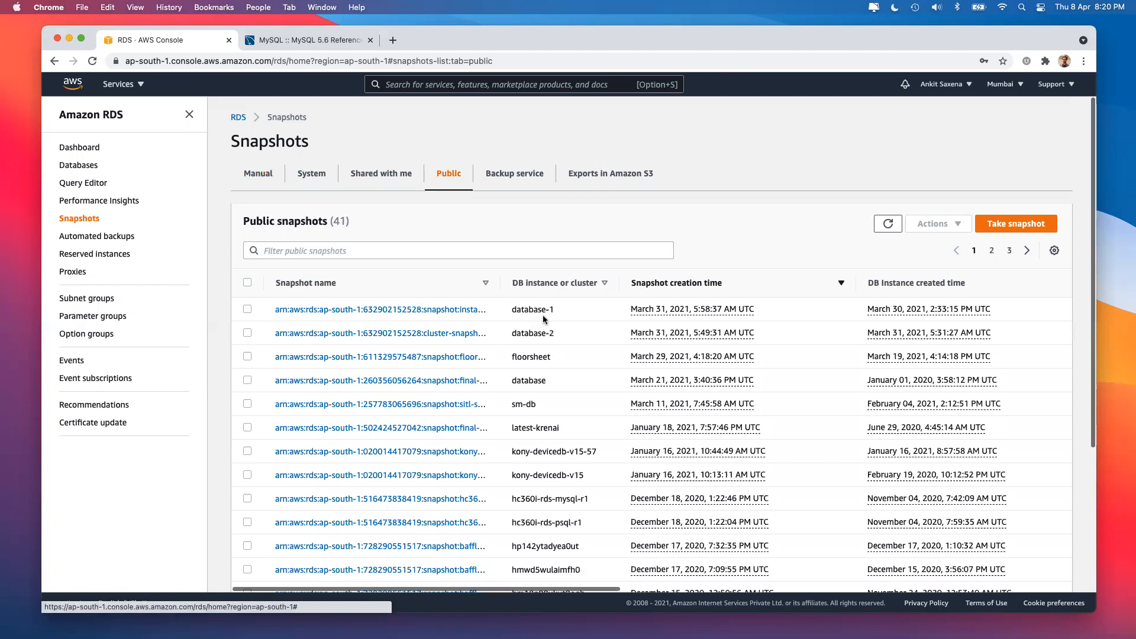
scroll(552, 455, "down", 3)
scroll(551, 455, "up", 3)
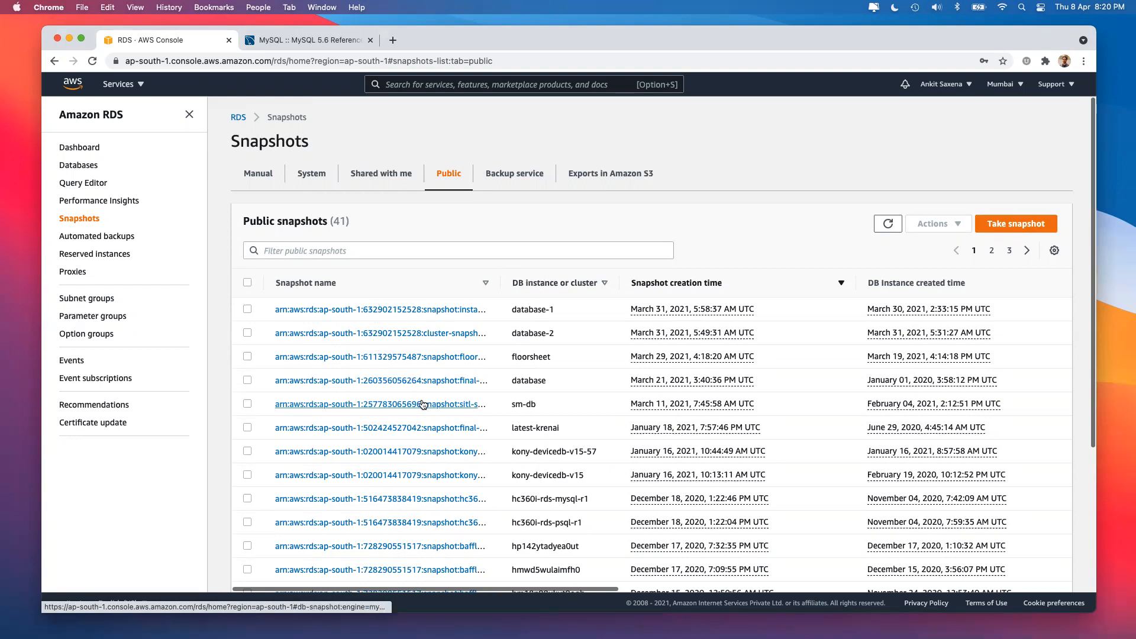
left_click(247, 309)
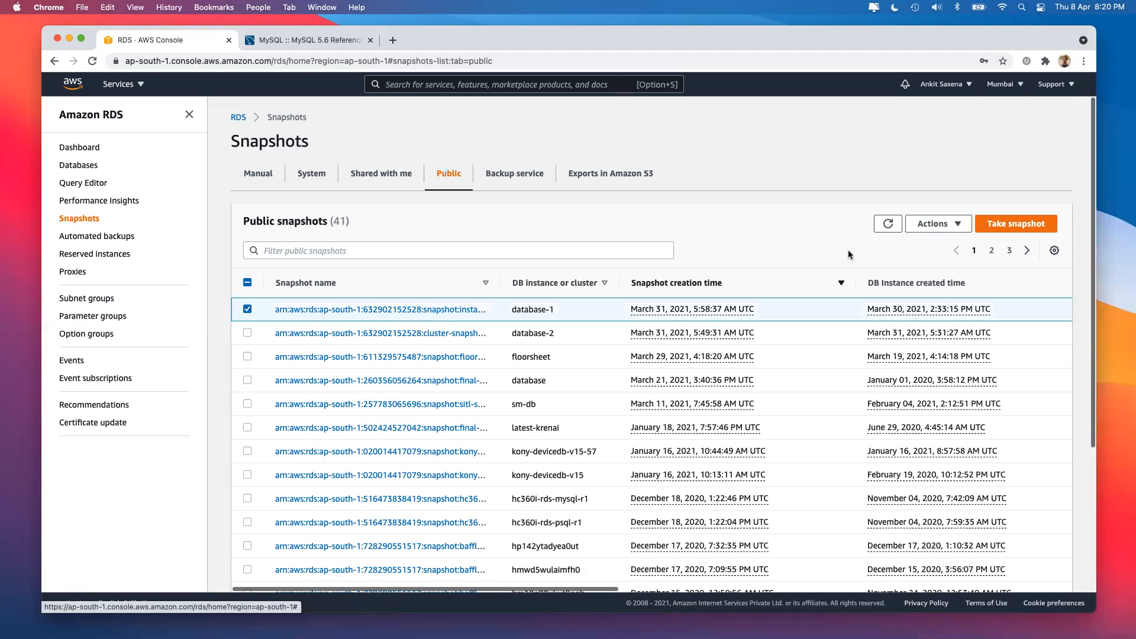
left_click(935, 223)
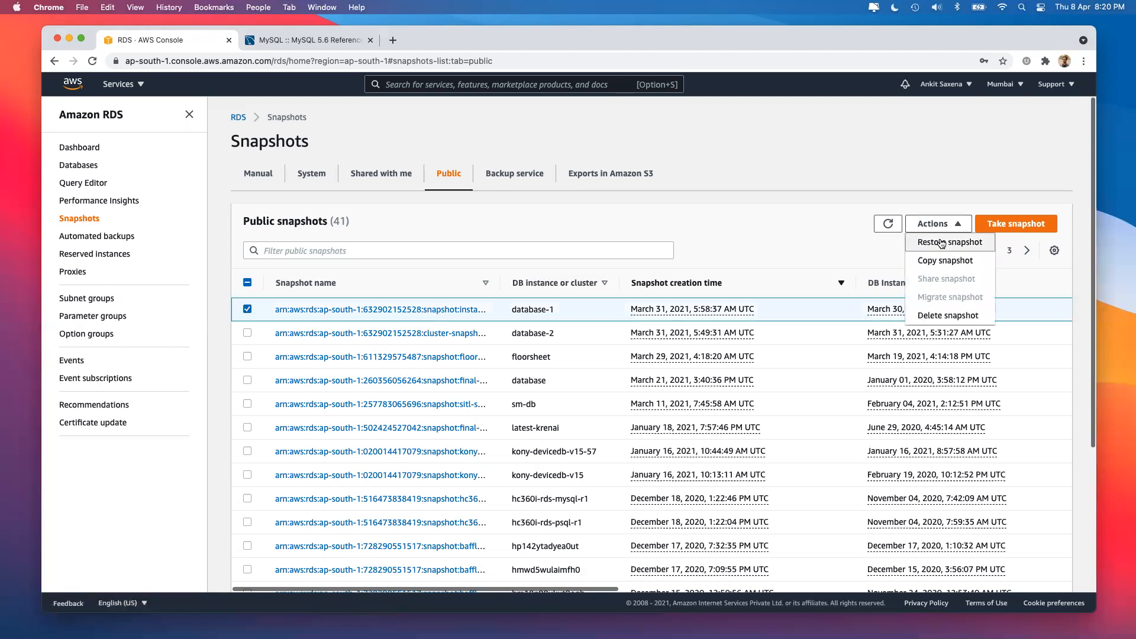
left_click(727, 228)
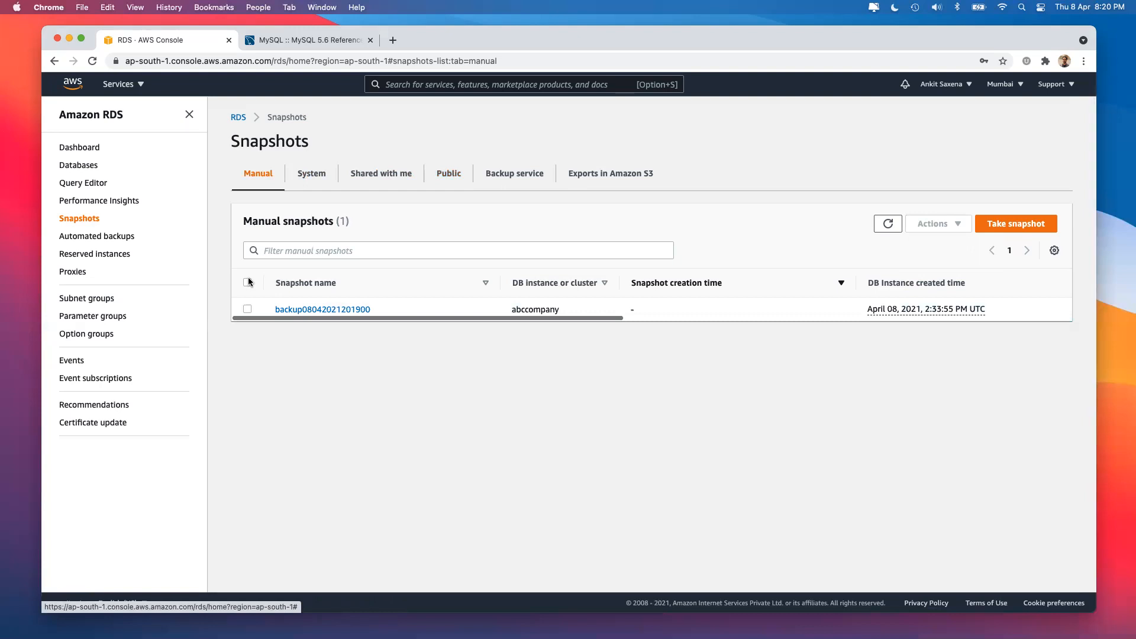
left_click(248, 309)
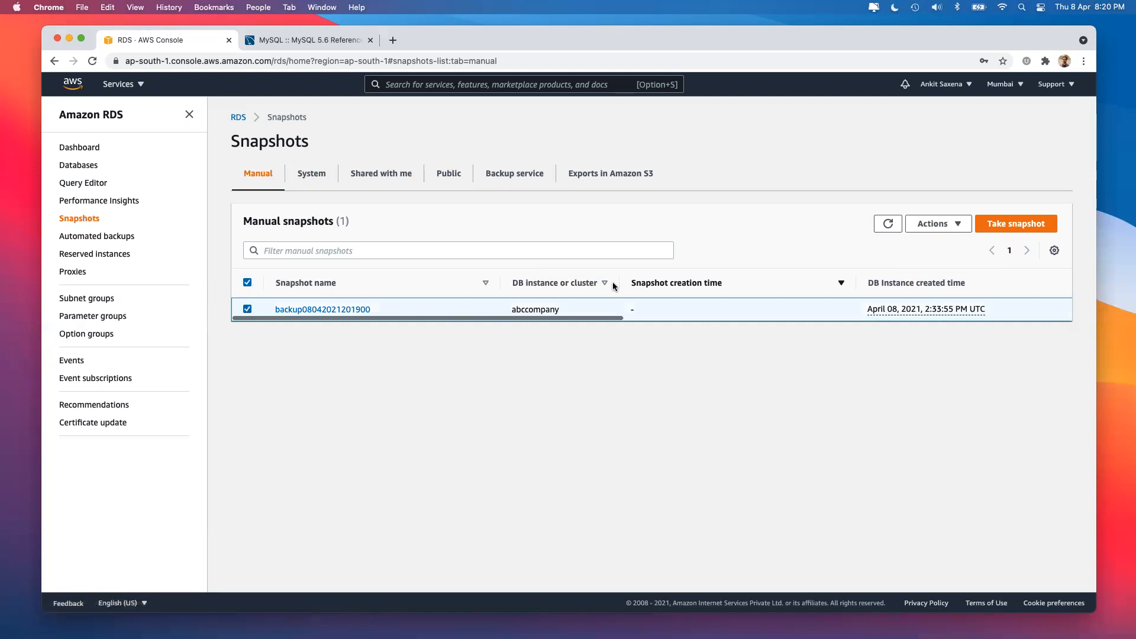
left_click(954, 228)
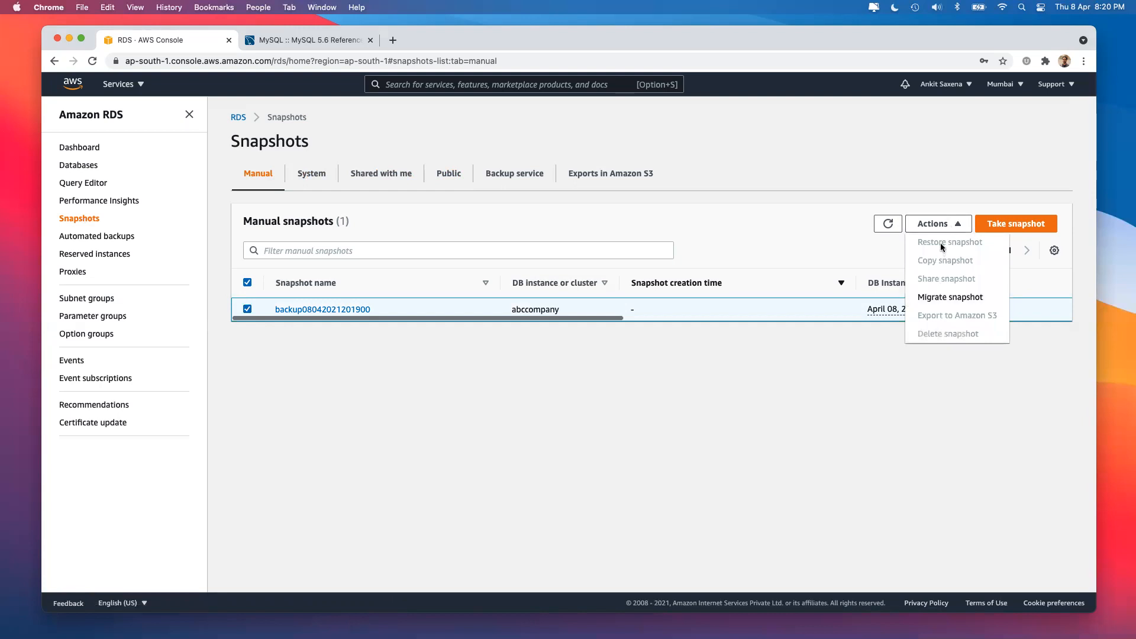
left_click(782, 376)
scroll(762, 309, "right", 5)
scroll(761, 309, "right", 3)
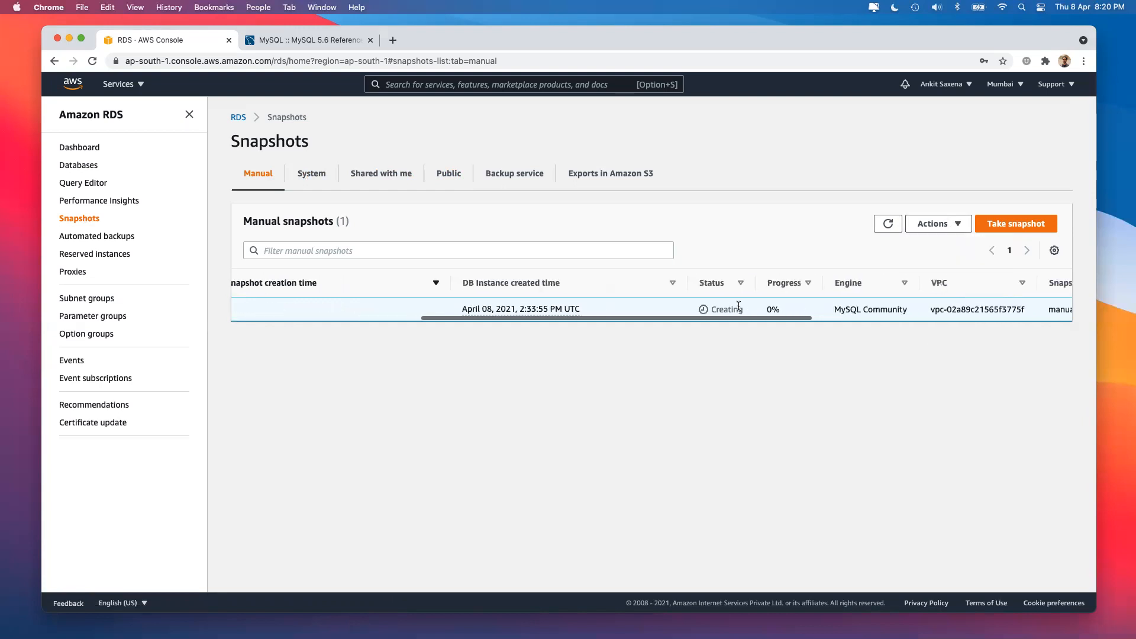
double_click(726, 307)
left_click(940, 224)
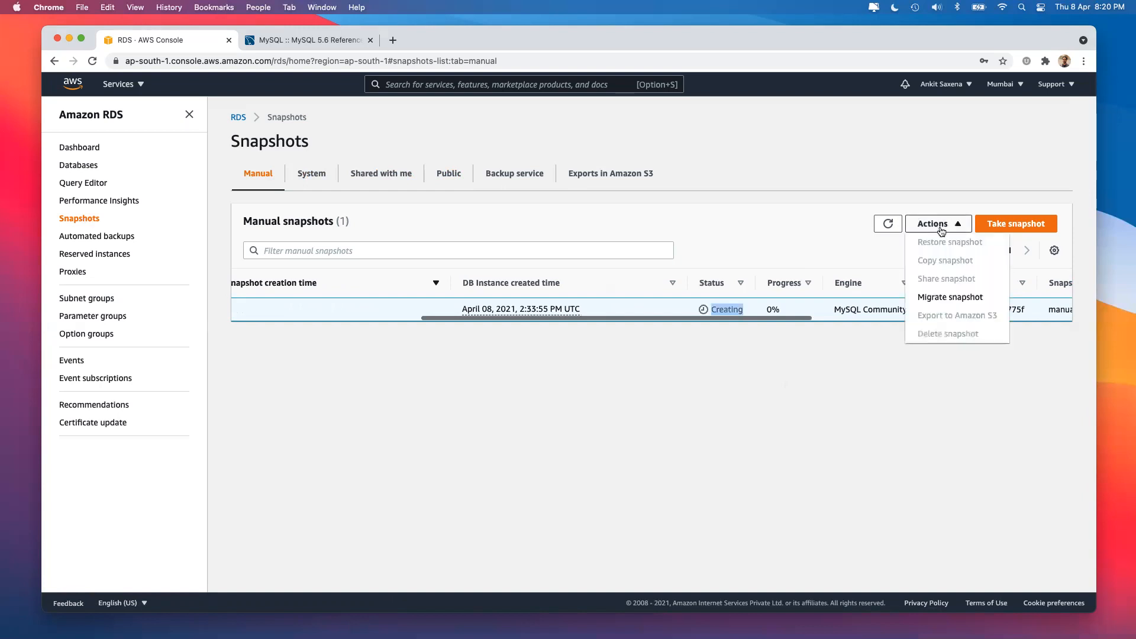
left_click(815, 389)
scroll(816, 308, "right", 2)
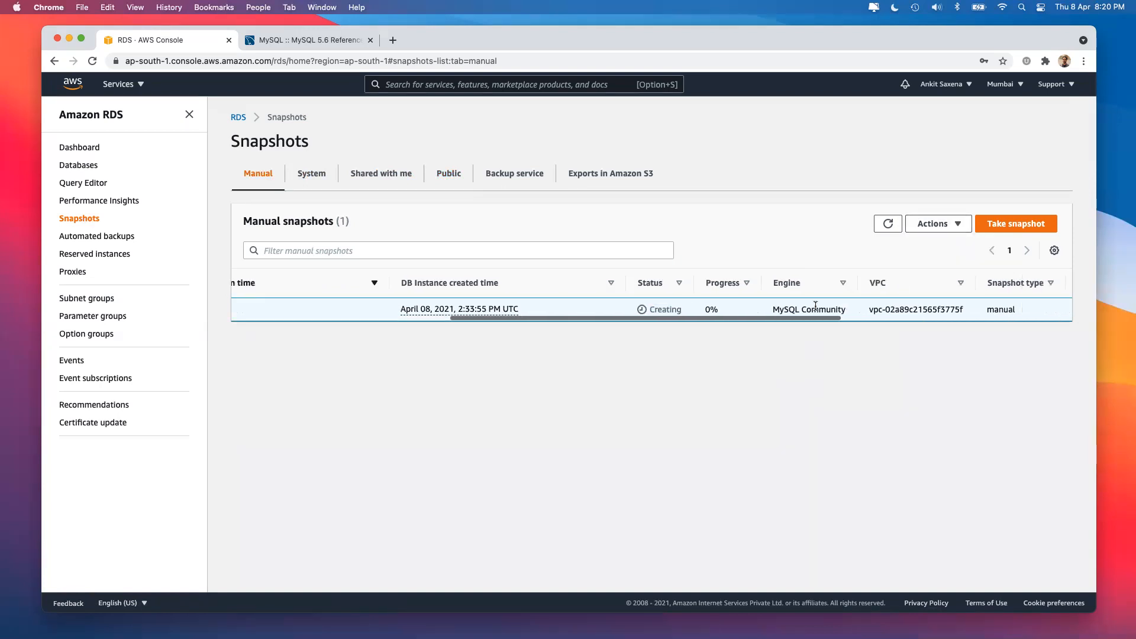
left_click(938, 225)
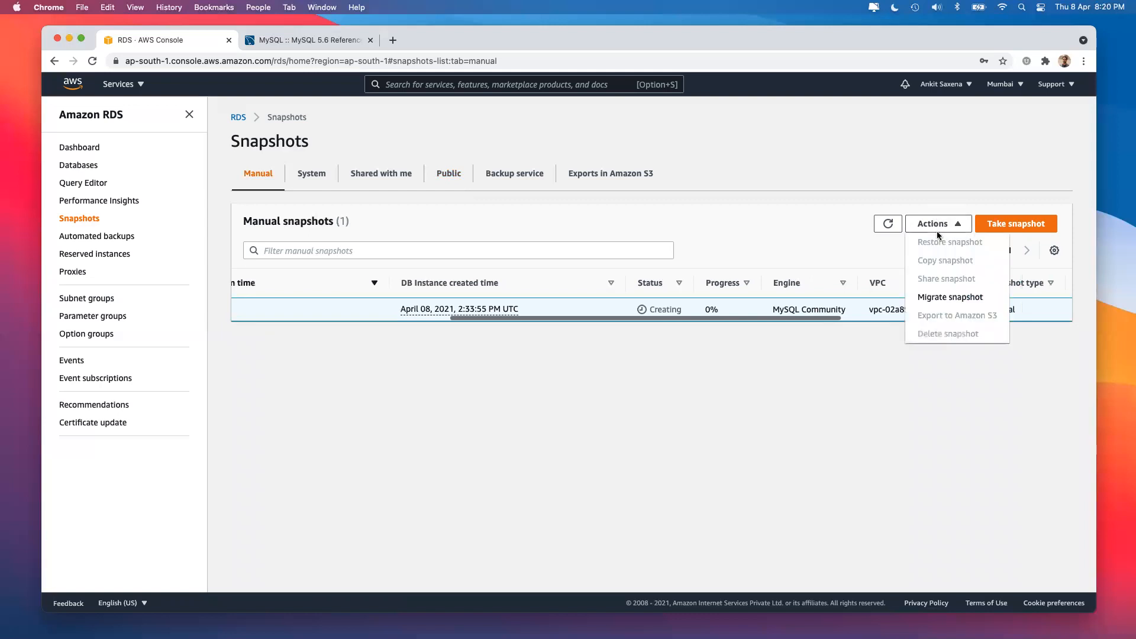
left_click(781, 452)
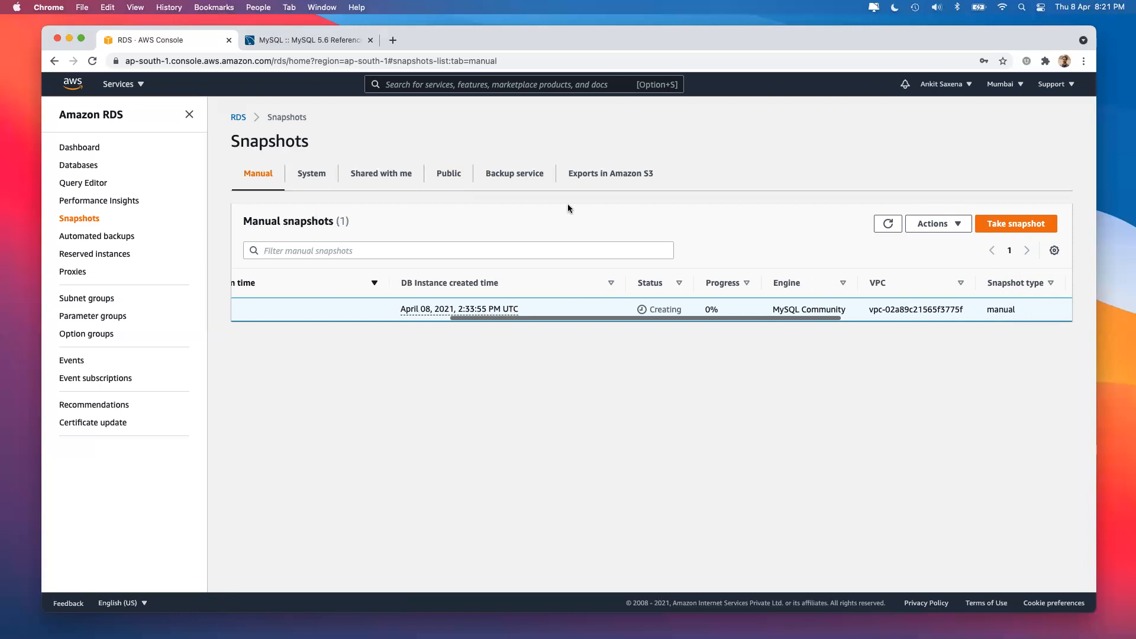
On abccompany's Tags, start adding tags with Name = abccompany.
left_click(83, 170)
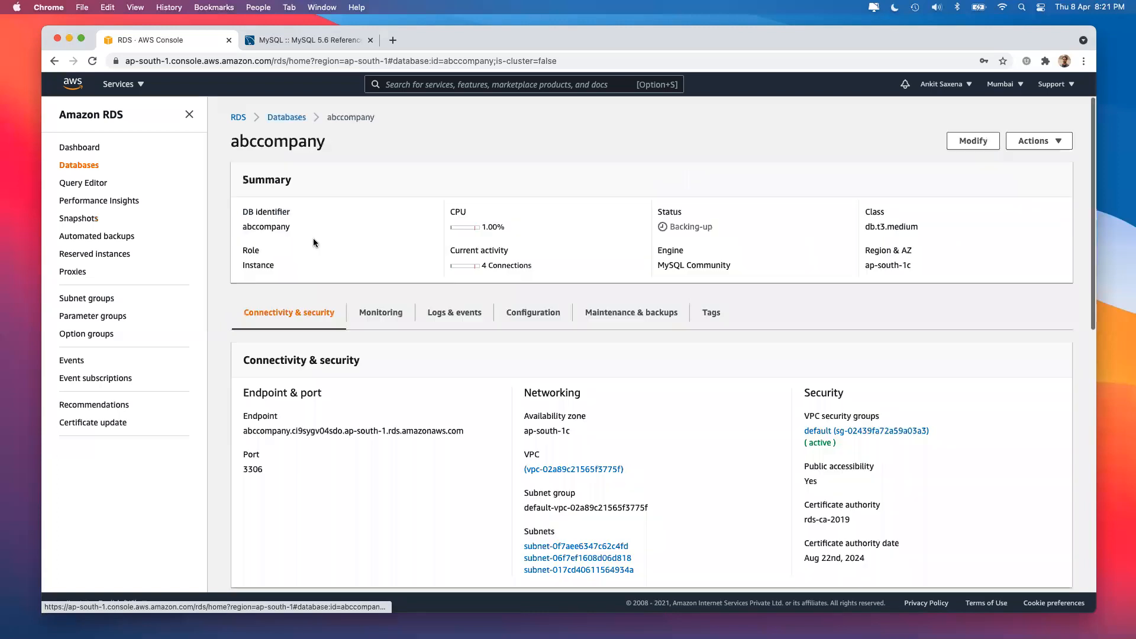
left_click(638, 320)
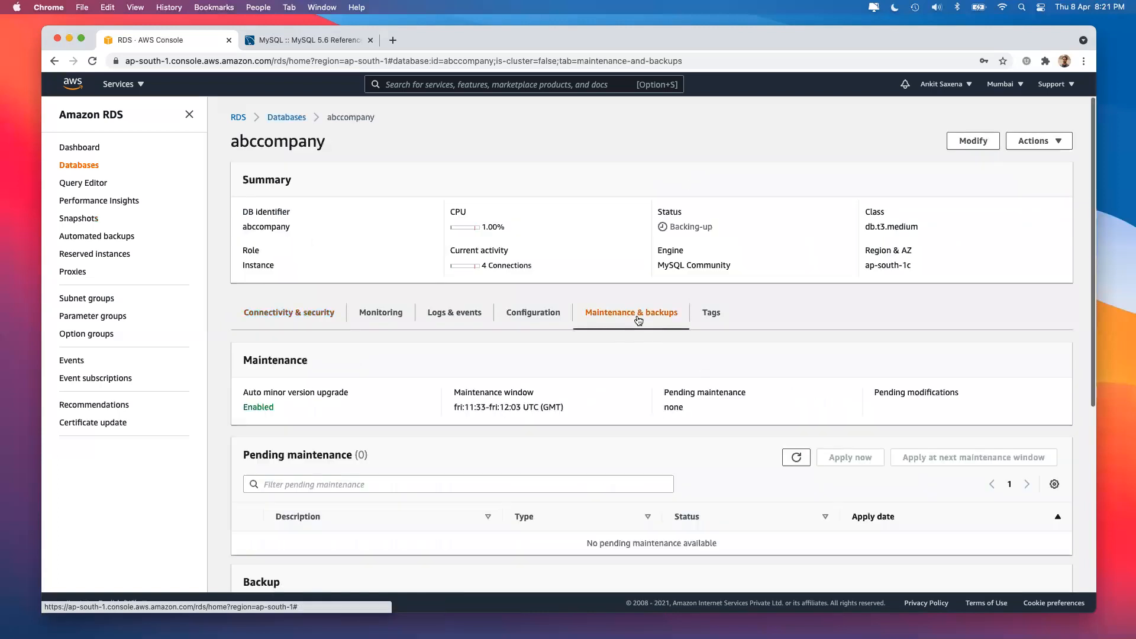
left_click(715, 315)
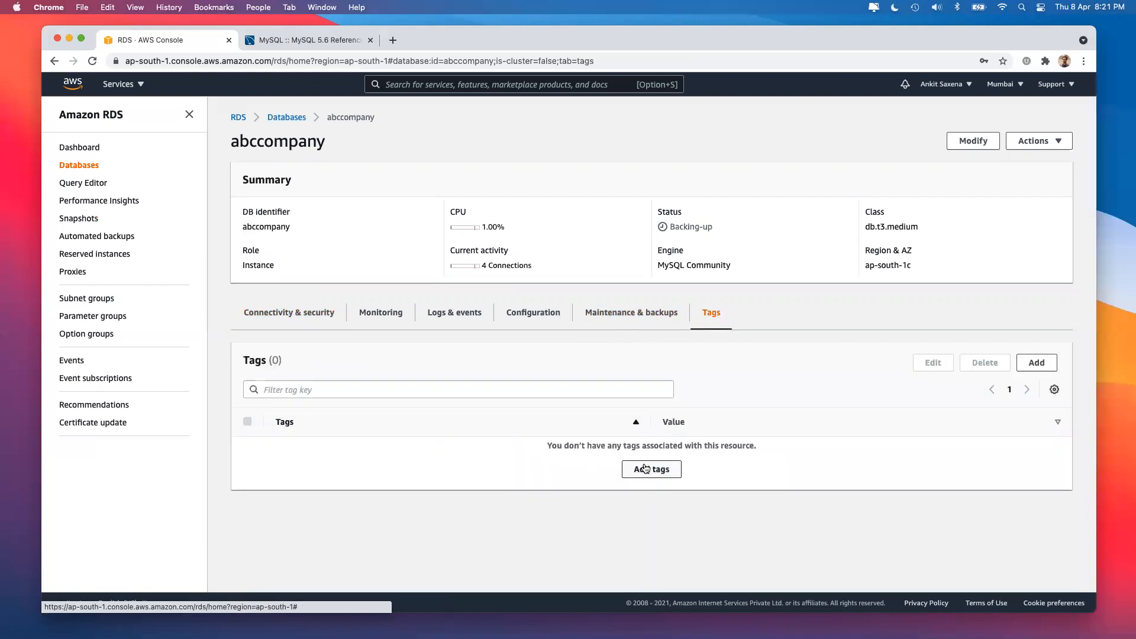
left_click(649, 468)
left_click(461, 379)
type("Name")
key("Tab")
type("abccompany")
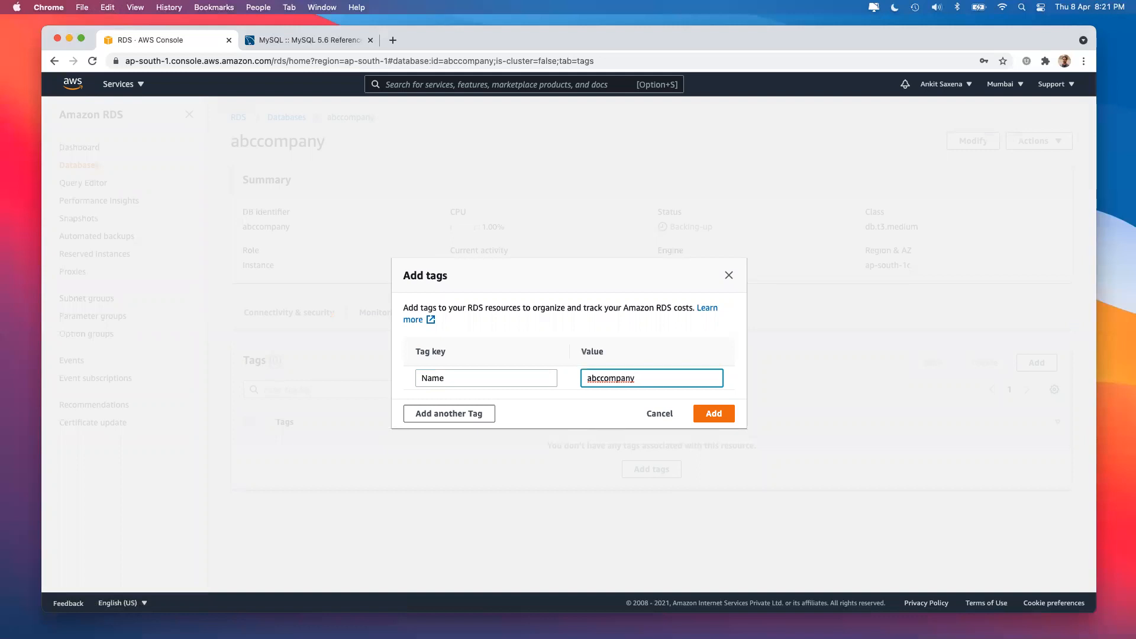
Add a second tag CreatedAt = 08-Apr-2021.
left_click(445, 413)
left_click(439, 390)
type("CreatedAt")
key("Tab")
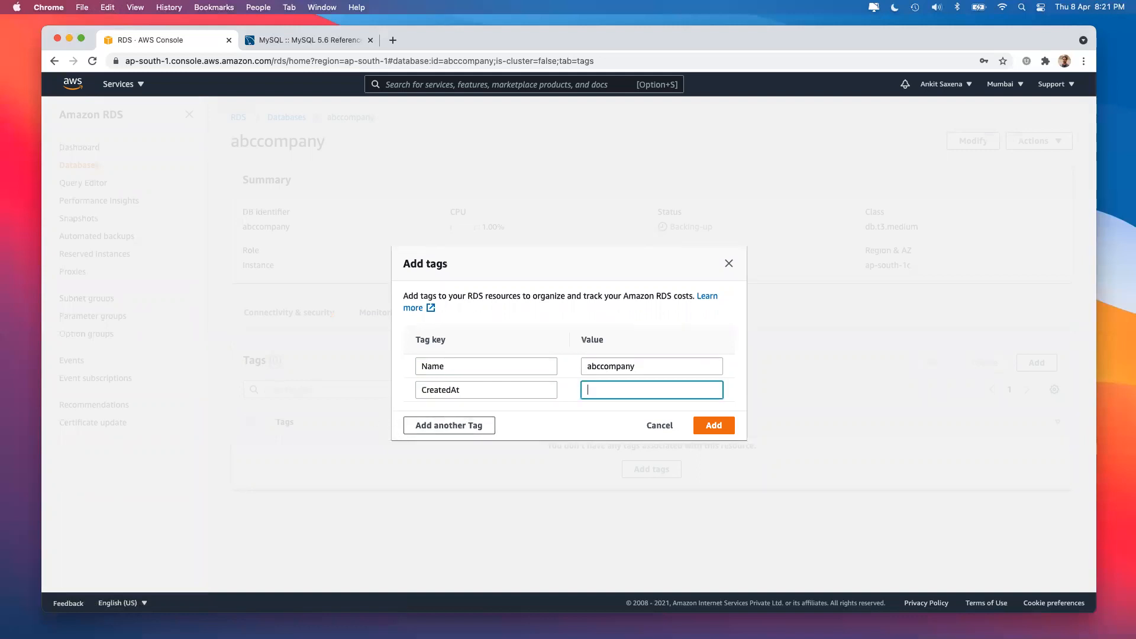
type("09-Apr-2021")
key("BackSpace")
type("8")
Add a third tag BackUpOn = 08-Apr-2021 20:21:00 and save the tags.
left_click(491, 422)
type("Back")
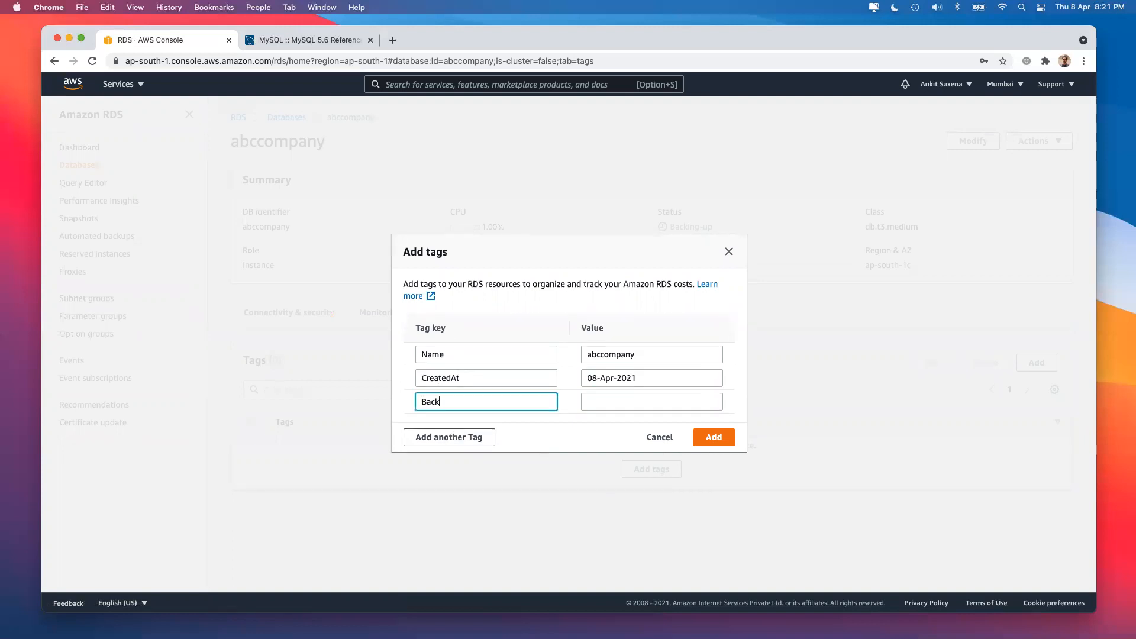
type("UpOn")
key("Tab")
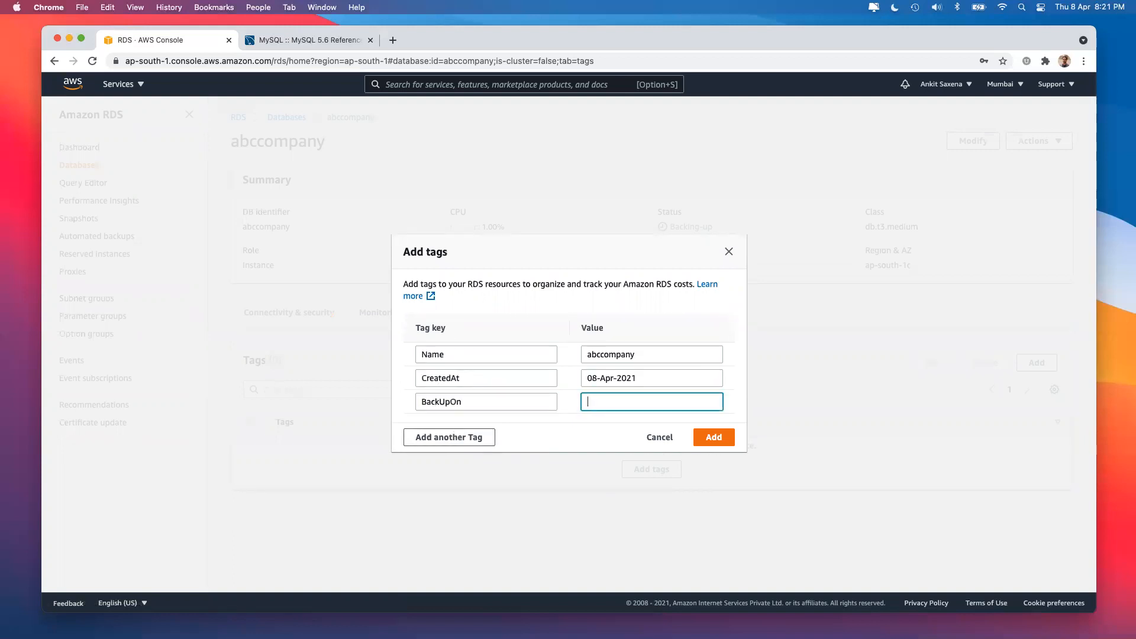
left_click(653, 379)
triple_click(653, 380)
left_click(629, 401)
type("08-Apr-2021 20:21:00")
left_click(715, 438)
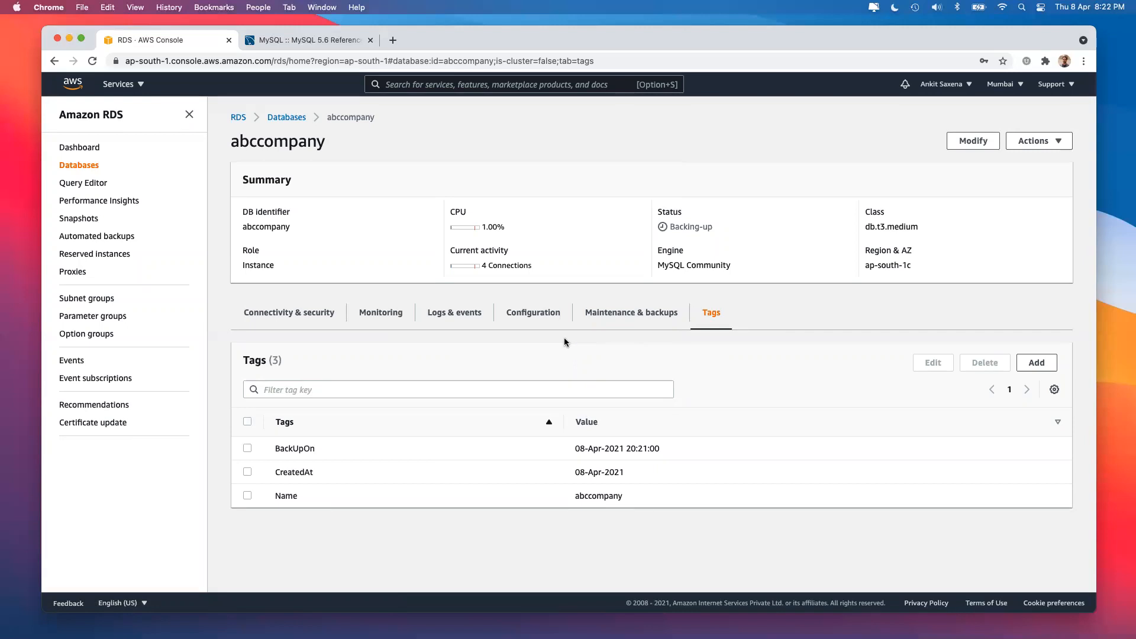
Attempt Actions > Delete on abccompany, then dismiss the deletion-protection notice.
left_click(281, 117)
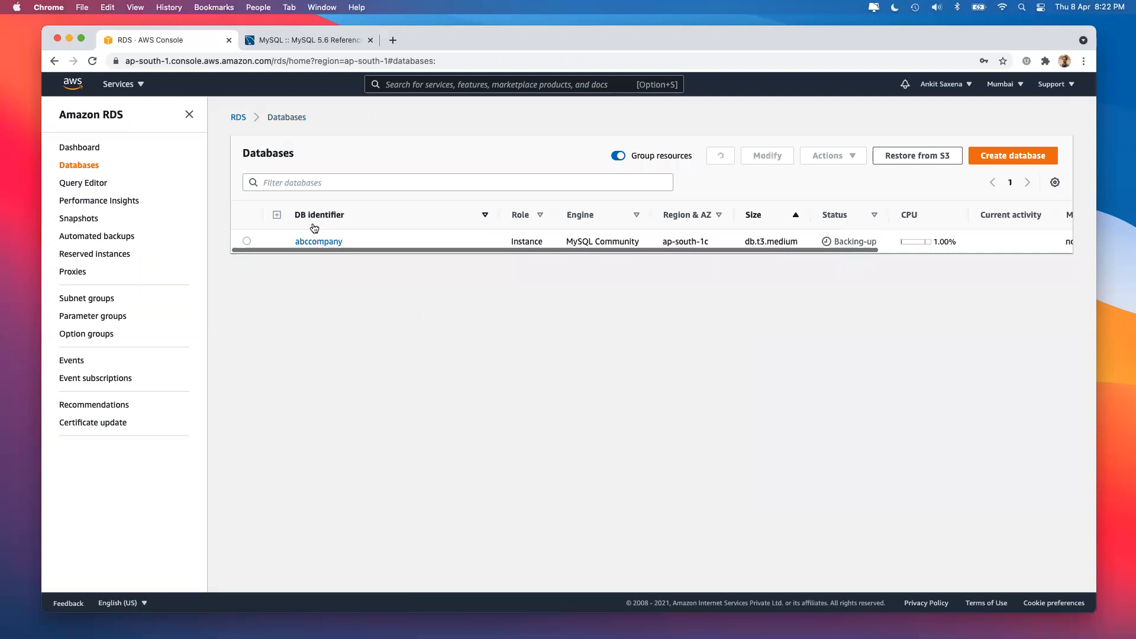
left_click(247, 241)
left_click(847, 155)
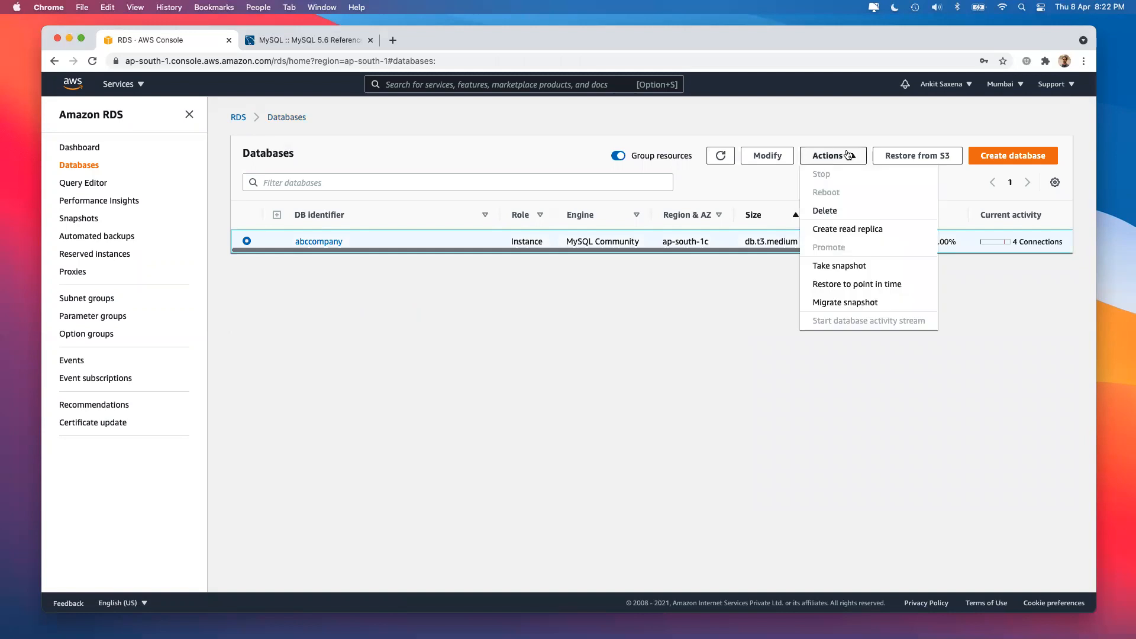
left_click(840, 211)
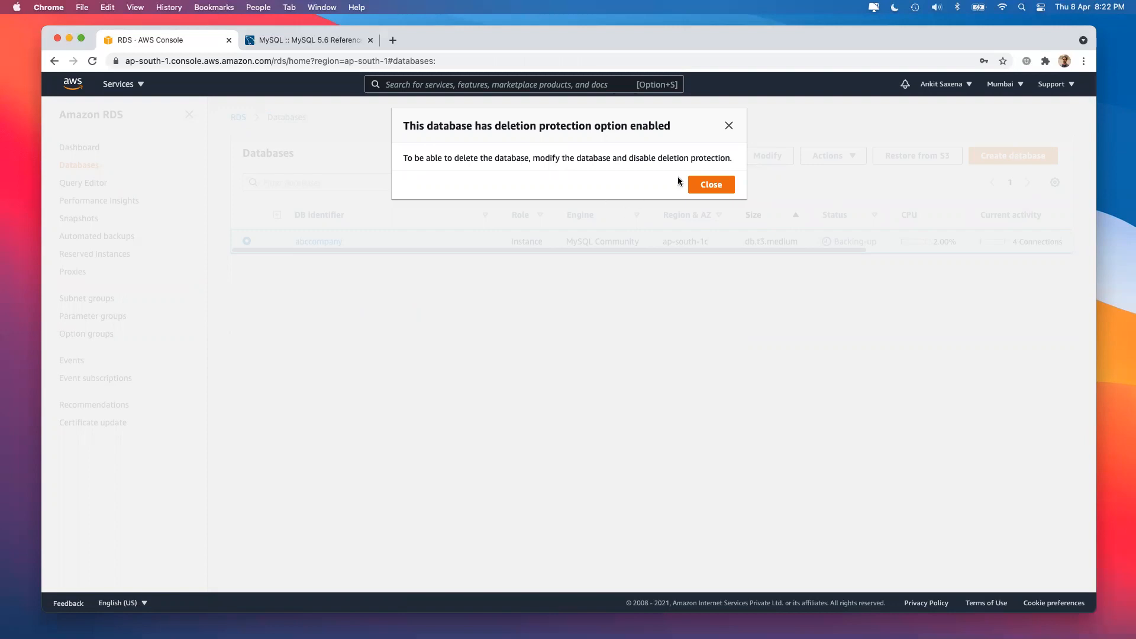
left_click(717, 184)
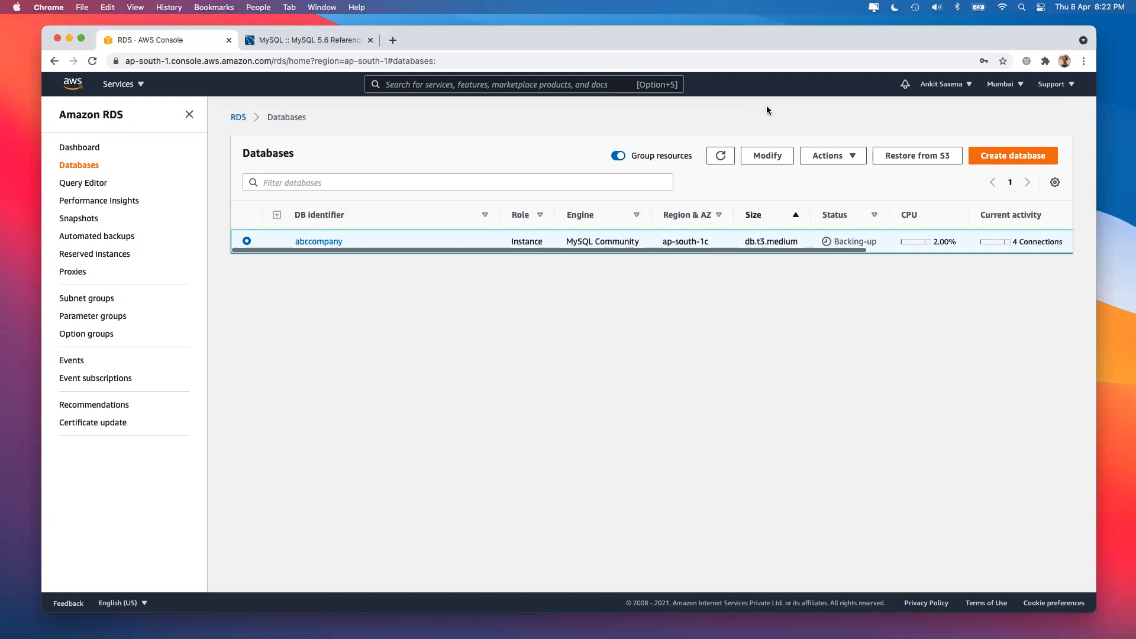
In abccompany's Modify form, uncheck Enable deletion protection and continue to the summary.
left_click(756, 155)
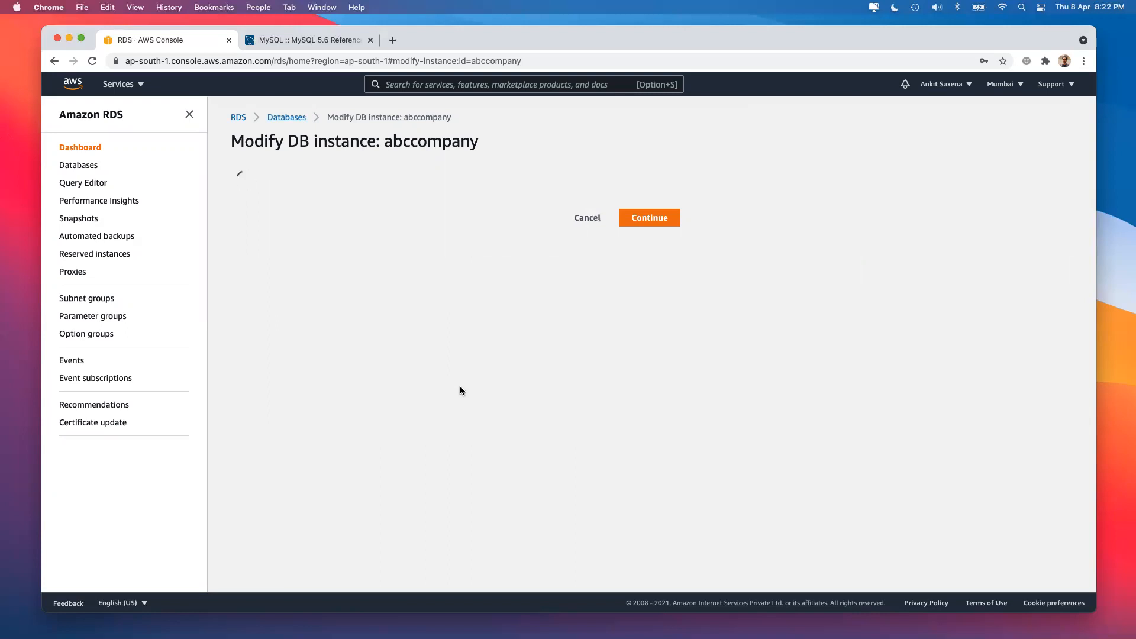
scroll(460, 386, "down", 20)
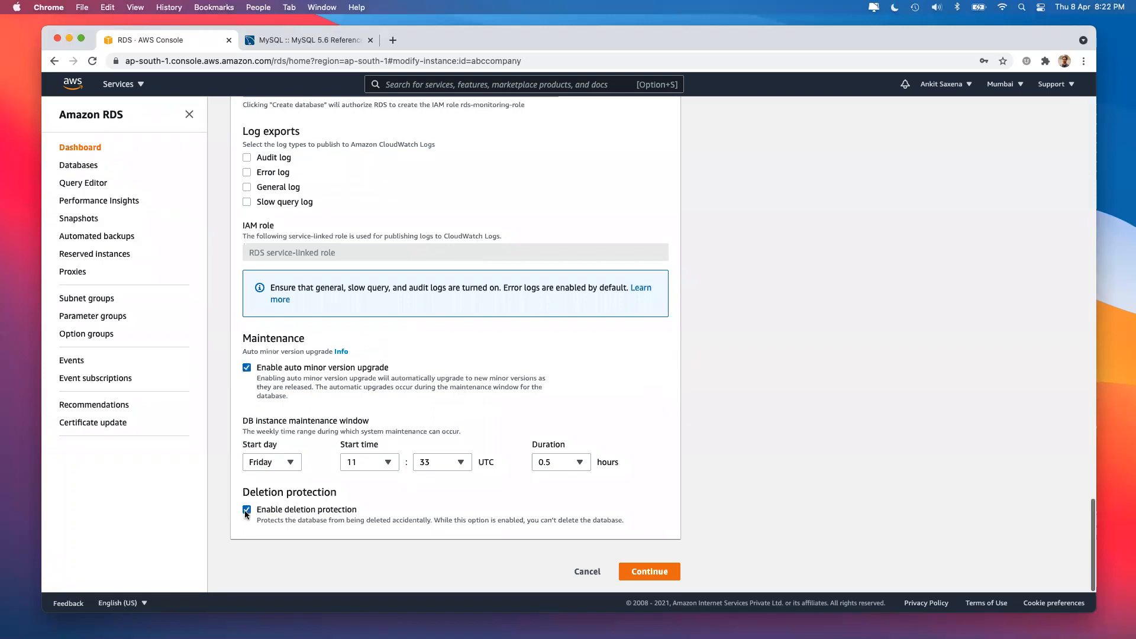
left_click(571, 572)
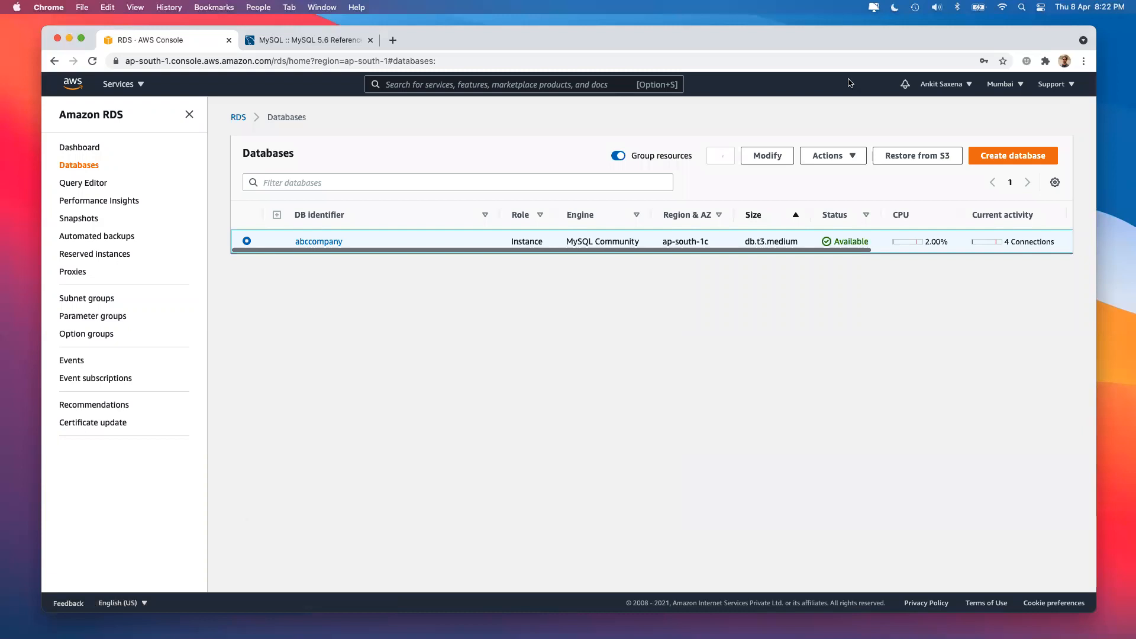
left_click(768, 155)
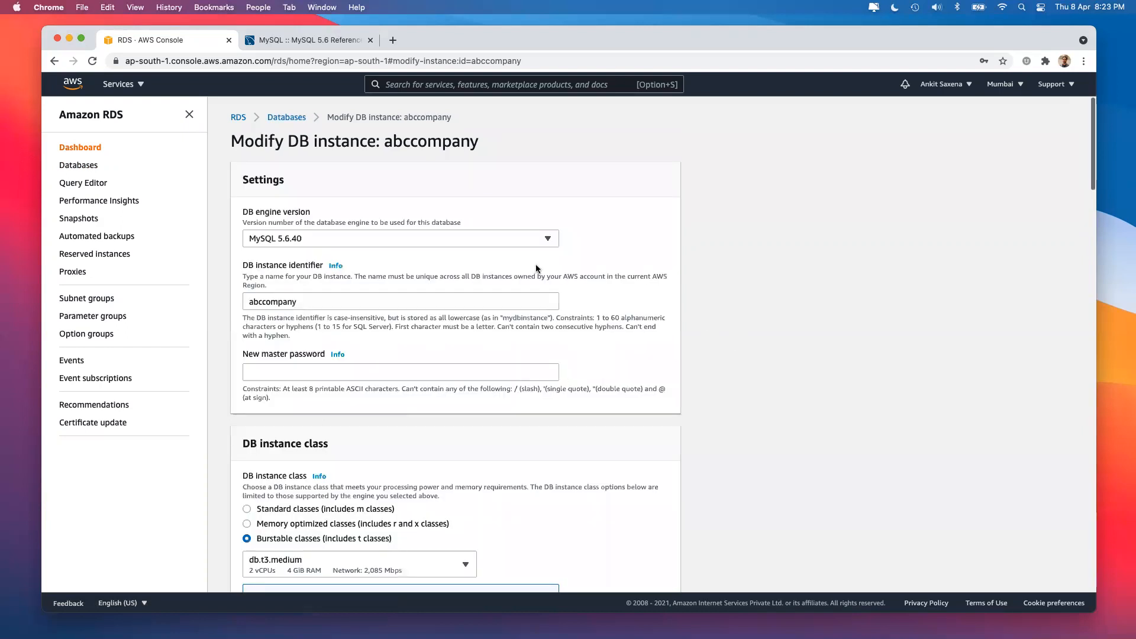
scroll(536, 269, "down", 20)
left_click(247, 510)
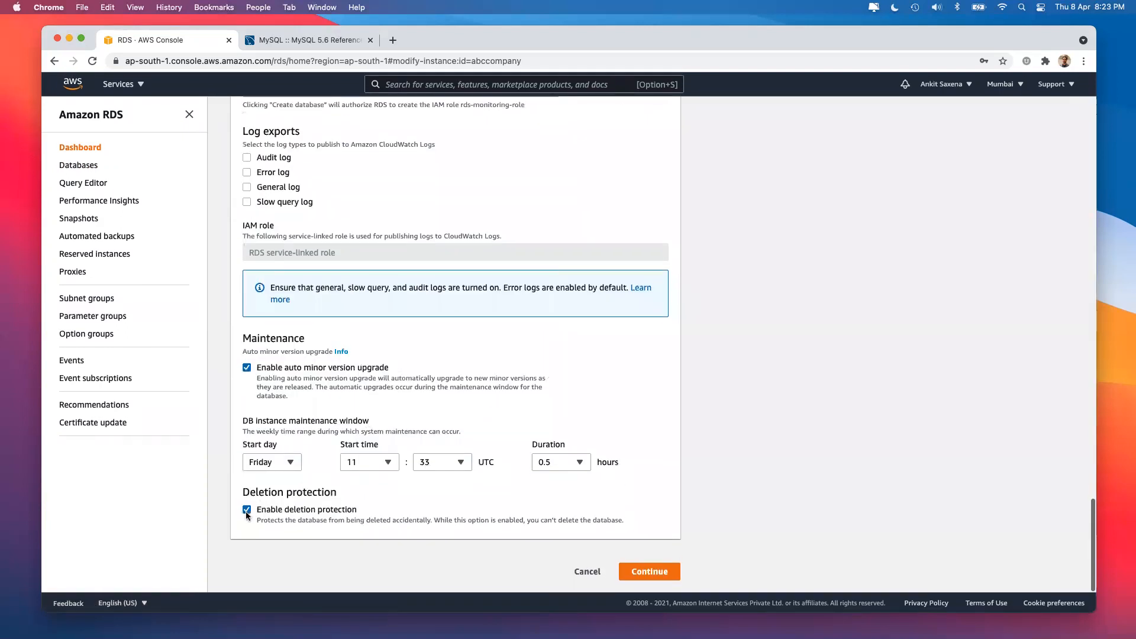
left_click(644, 573)
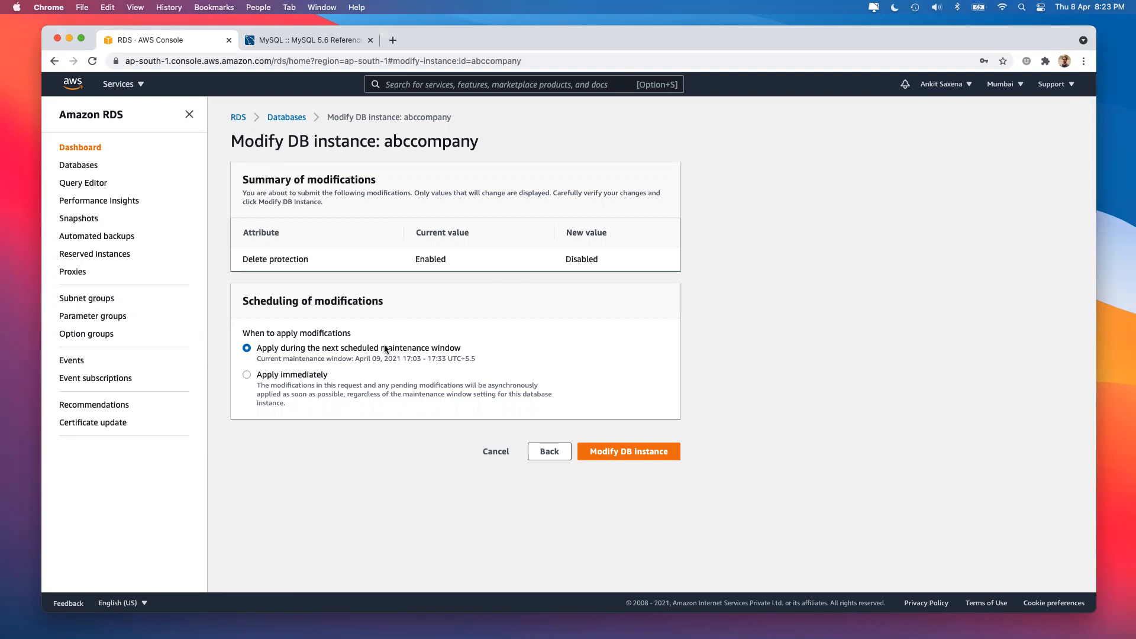
Choose Apply immediately and submit the Modify DB instance change.
left_click_drag(354, 358, 445, 360)
left_click(401, 358)
left_click(317, 378)
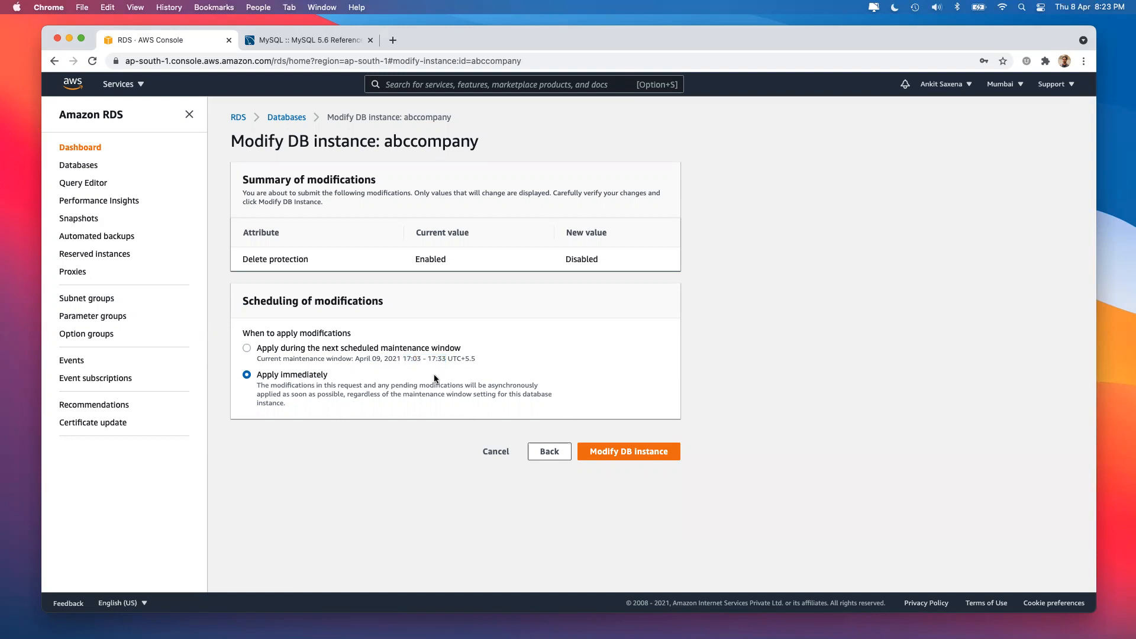
left_click(638, 453)
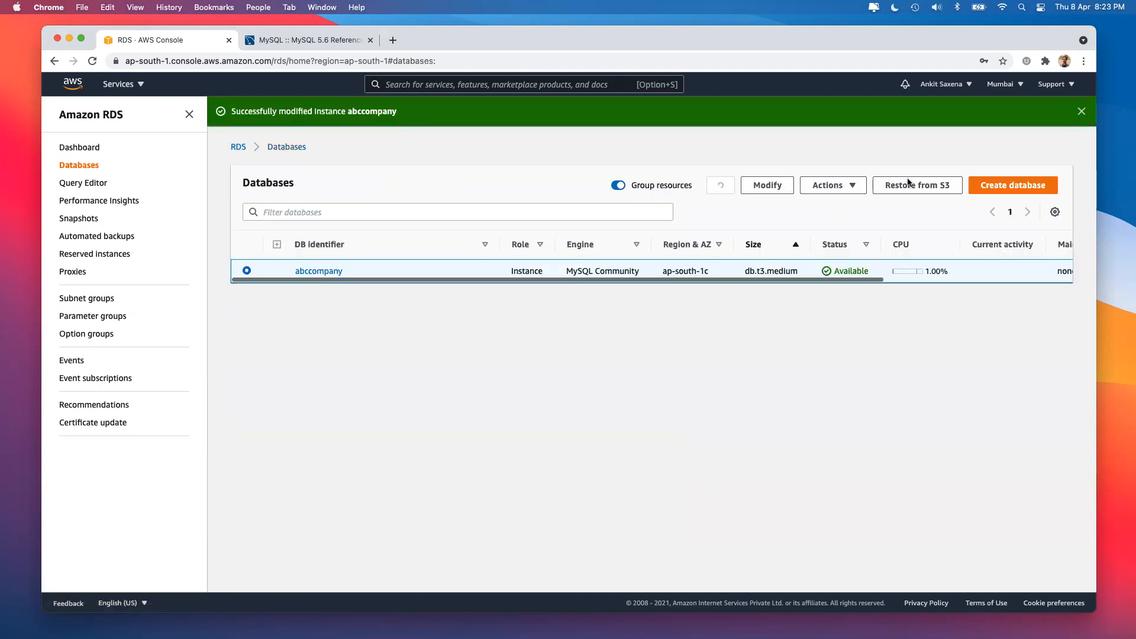
Start deleting abccompany with no final snapshot, no retained automated backups, and acknowledge.
left_click(847, 185)
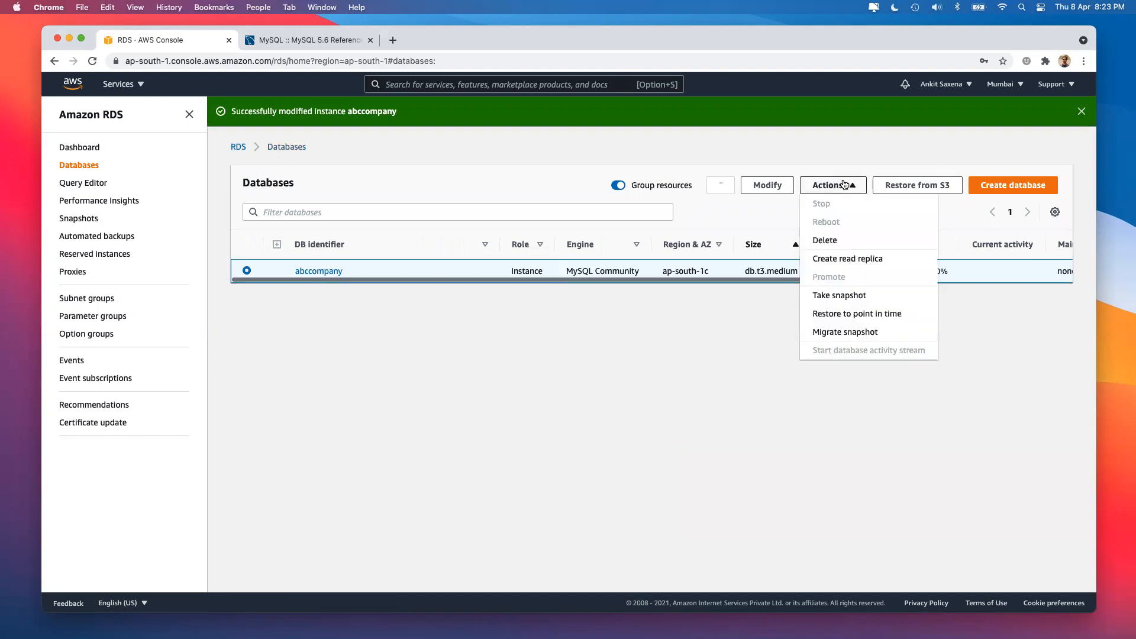
left_click(828, 240)
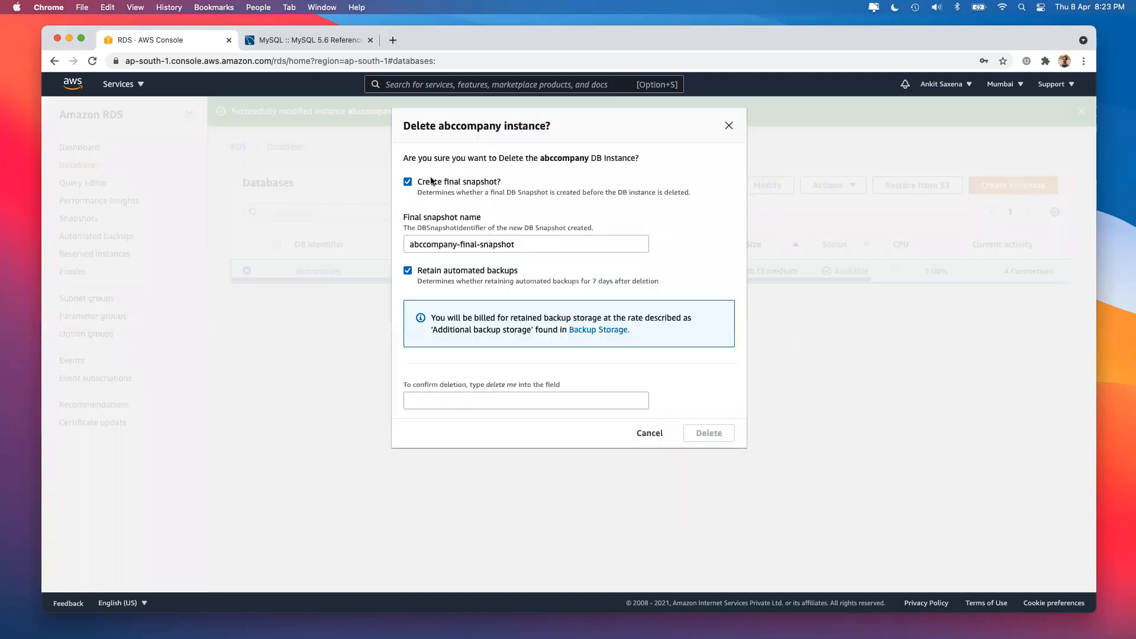
left_click(407, 183)
left_click(407, 183)
left_click(408, 183)
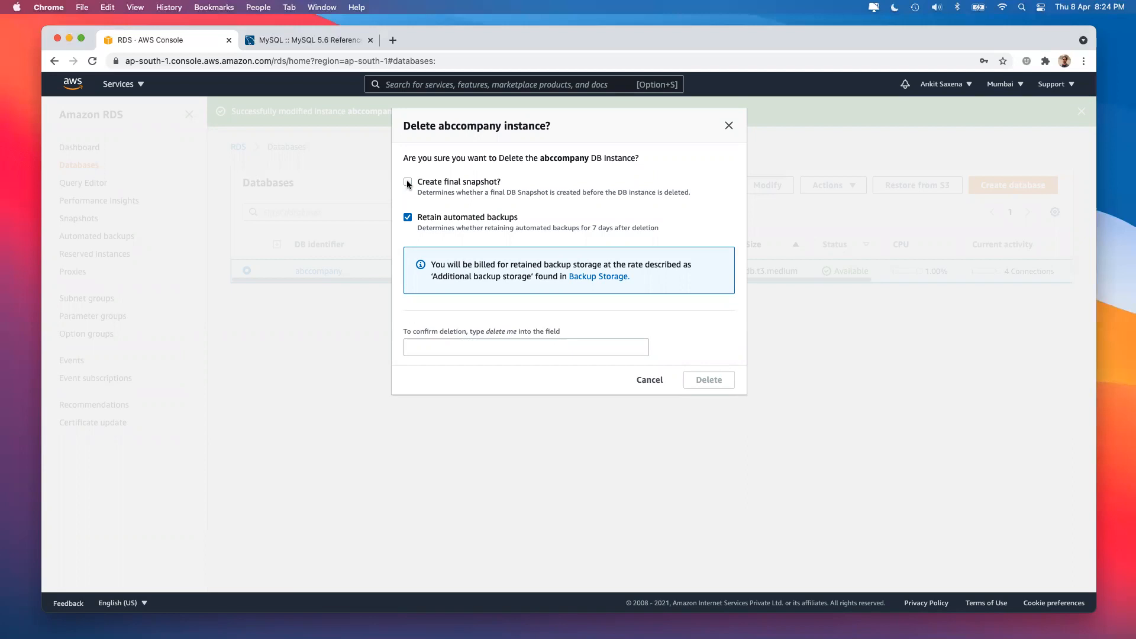
left_click(407, 183)
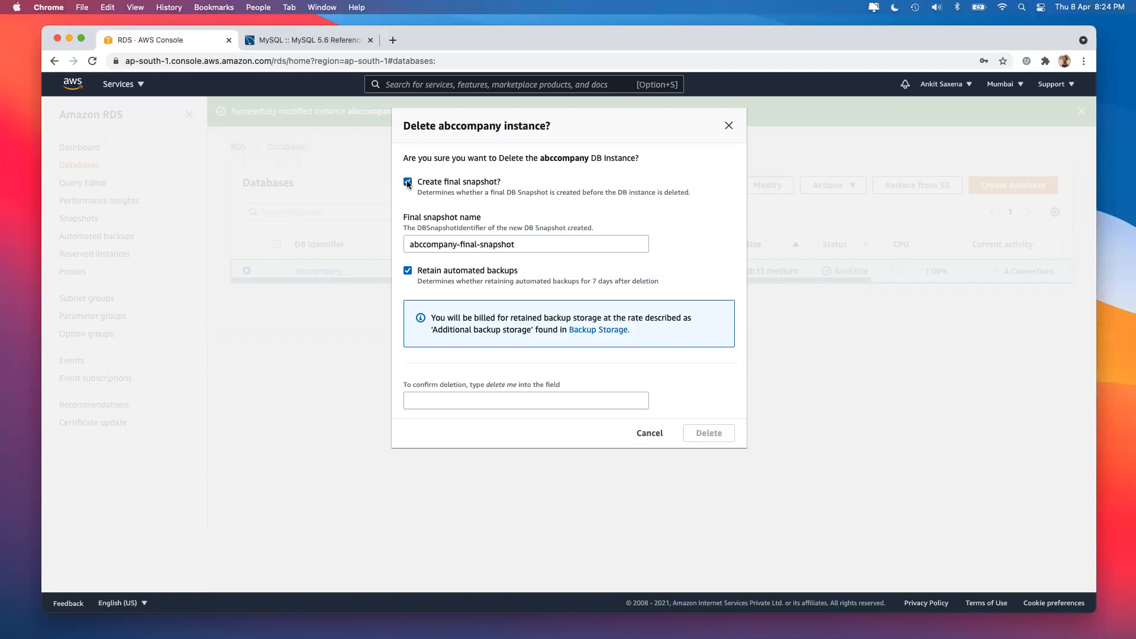
left_click(407, 183)
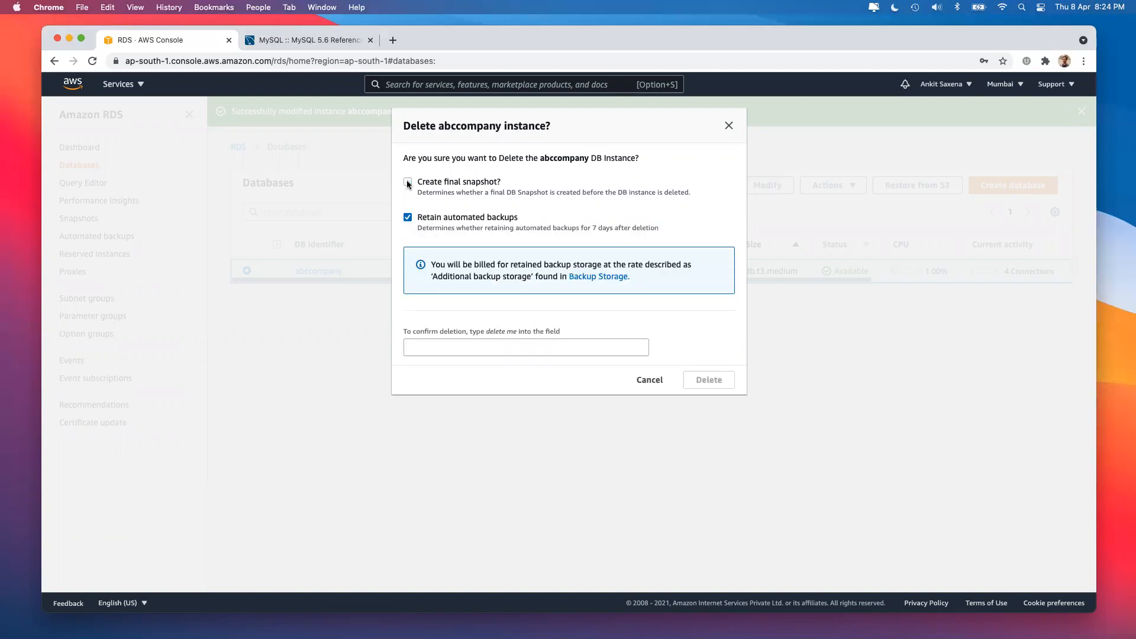
left_click(408, 217)
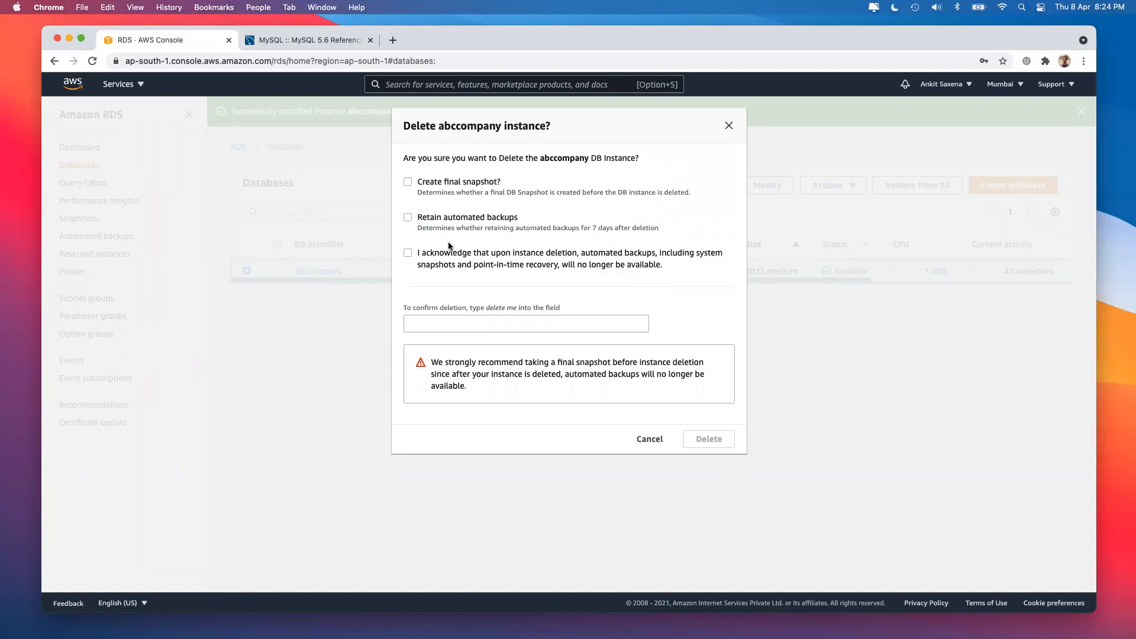
left_click(471, 255)
Enter the 'delete me' confirmation phrase and confirm deleting abccompany.
left_click_drag(487, 308, 516, 308)
key("super+c")
left_click(516, 323)
key("super+v")
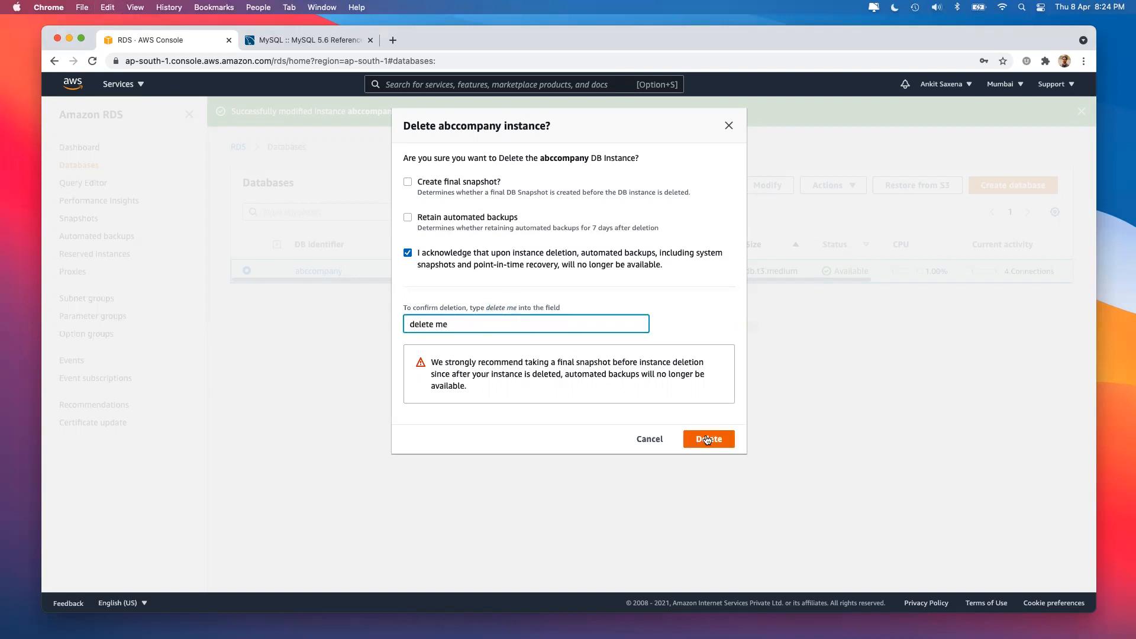
left_click_drag(431, 361, 467, 384)
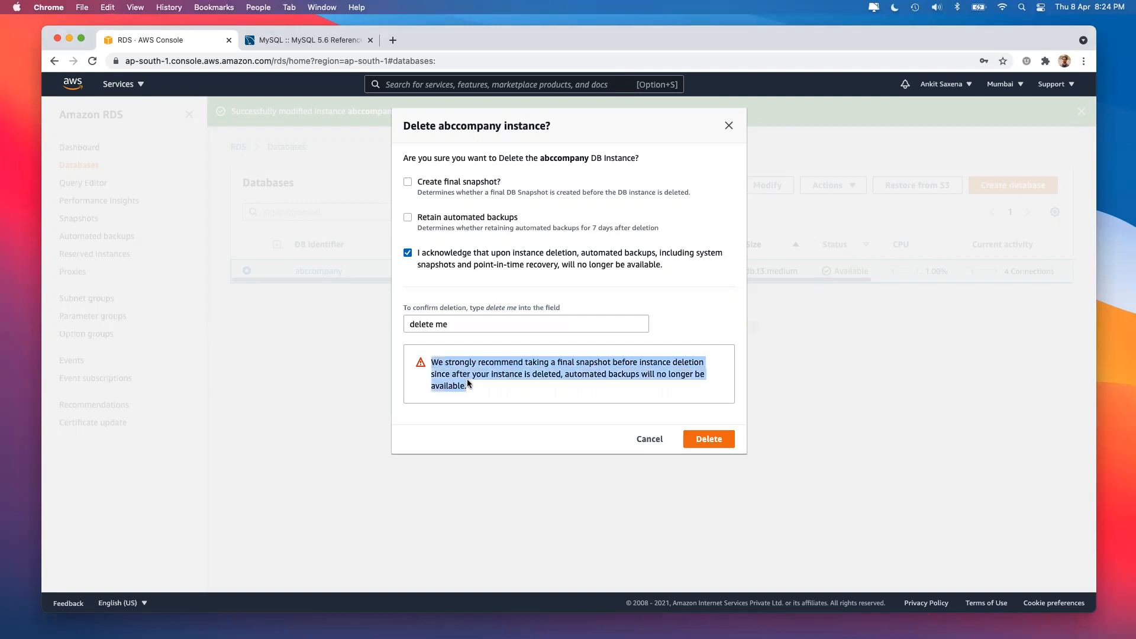
left_click(439, 188)
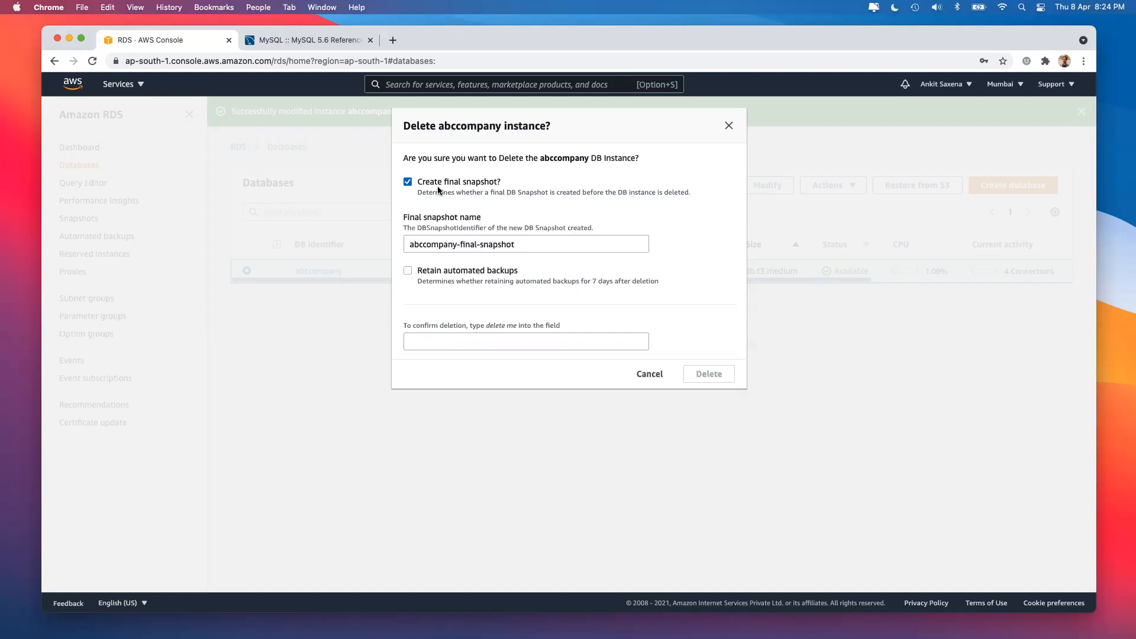
left_click(441, 342)
key("super+v")
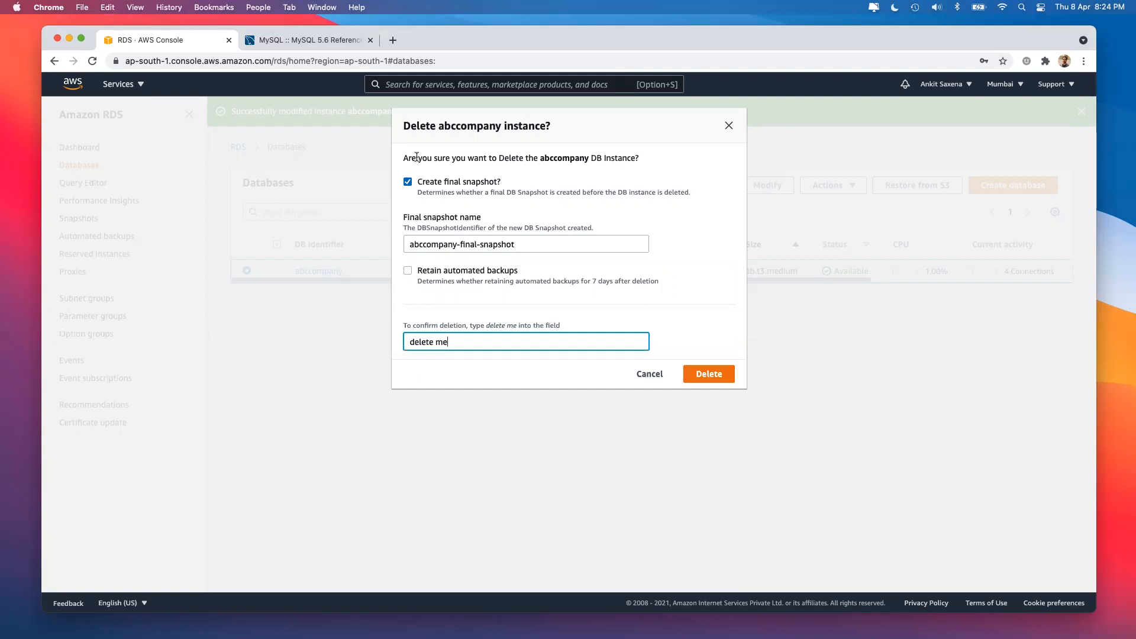
left_click(408, 182)
left_click(407, 253)
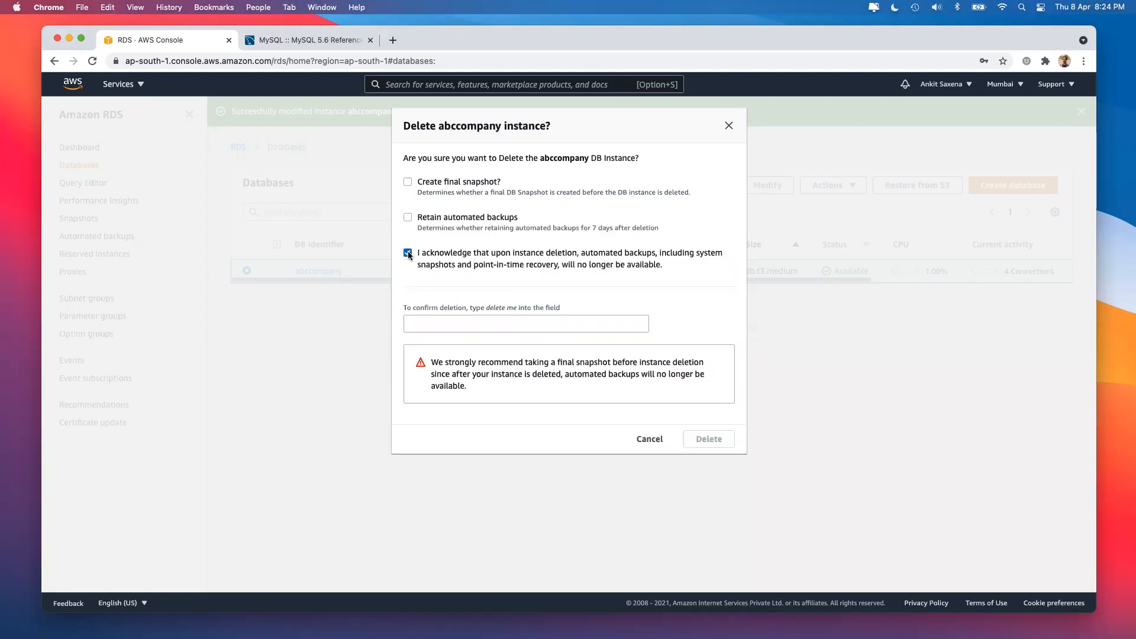
left_click(436, 323)
key("super+v")
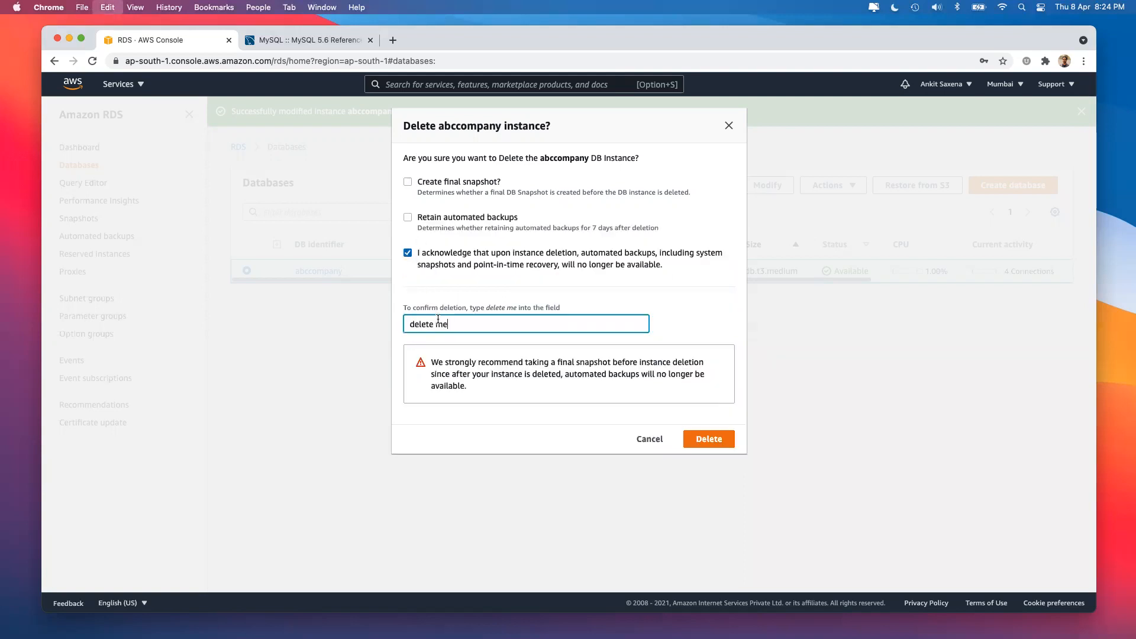
left_click(706, 439)
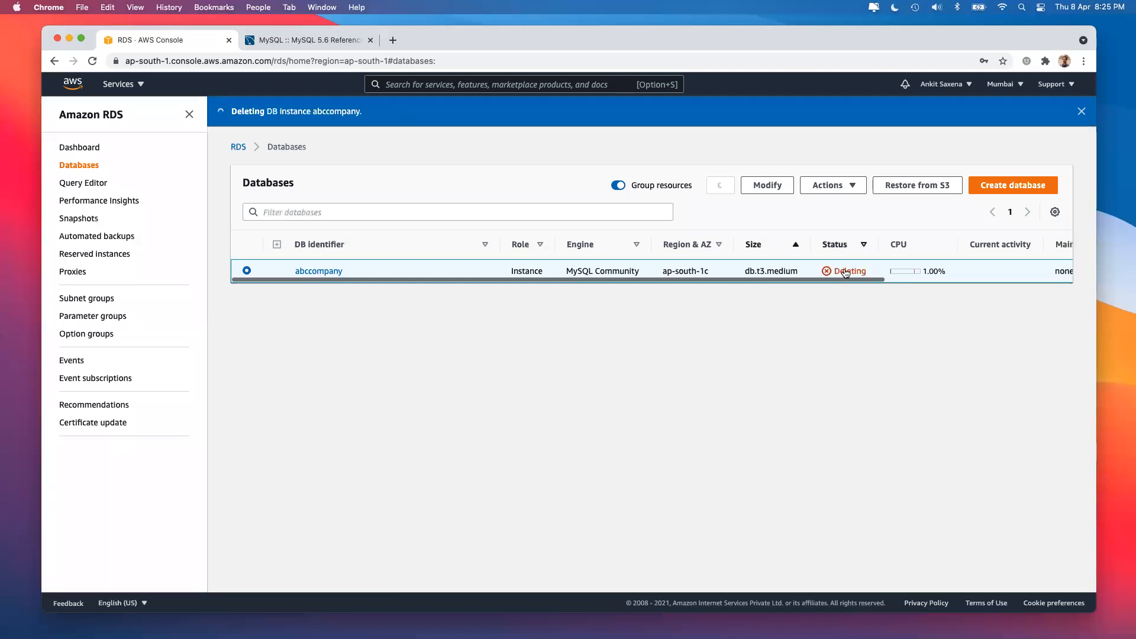
double_click(845, 273)
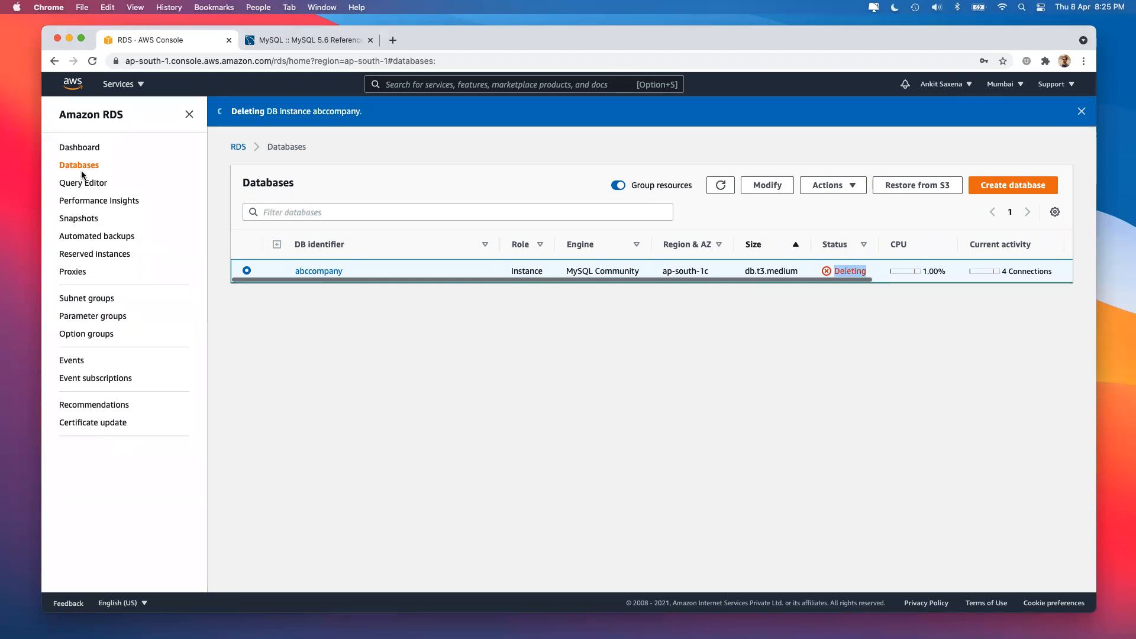
left_click(81, 223)
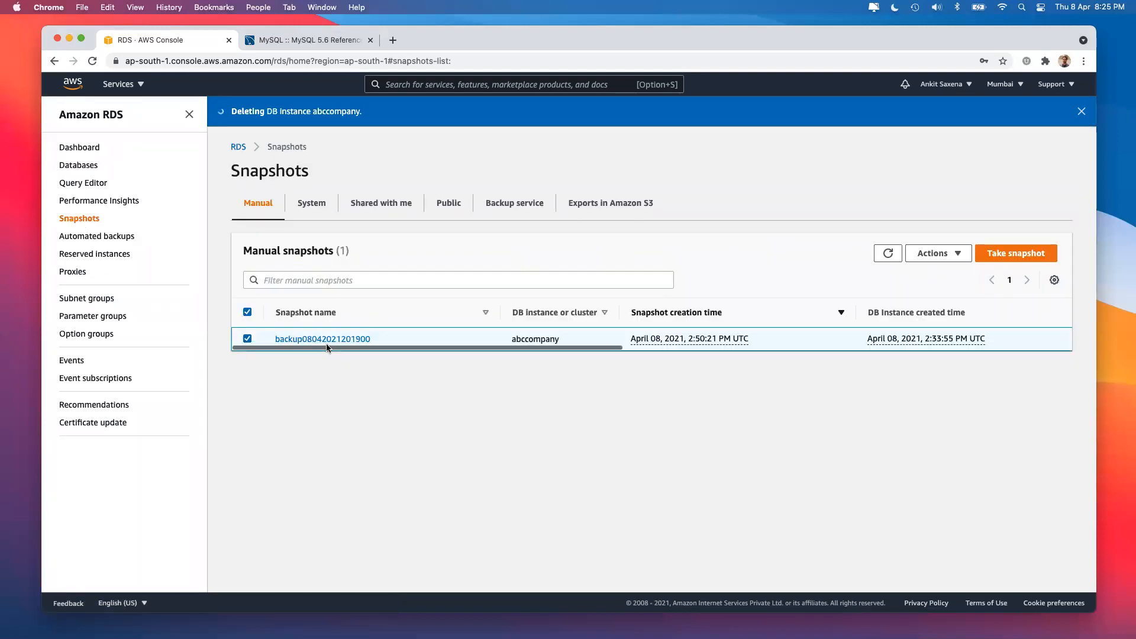
left_click(946, 254)
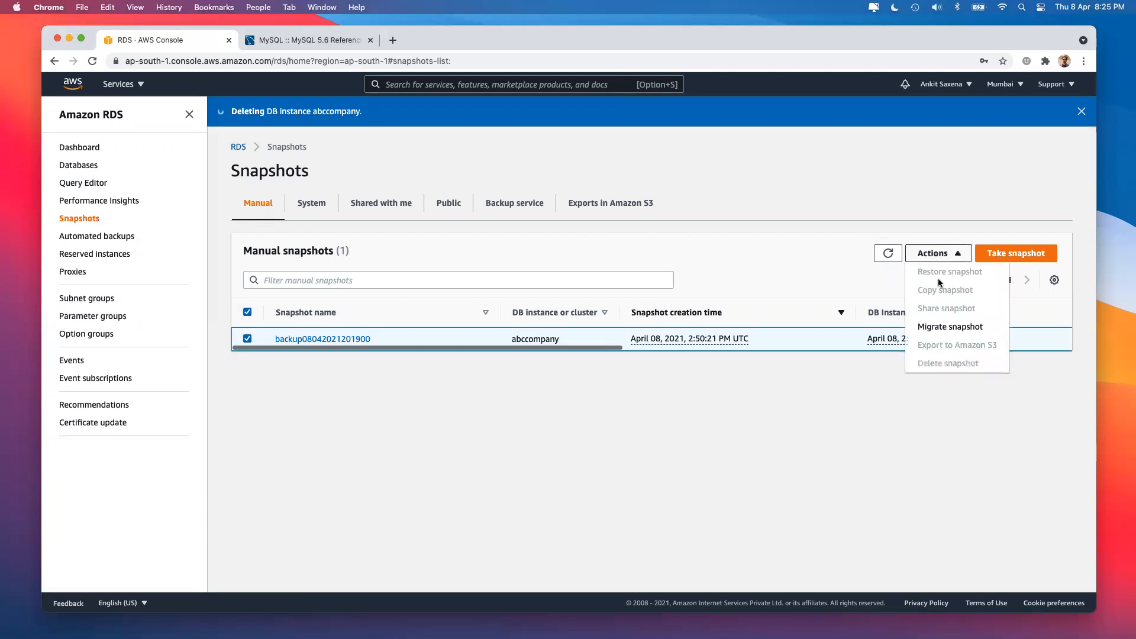
left_click(778, 432)
scroll(799, 345, "right", 5)
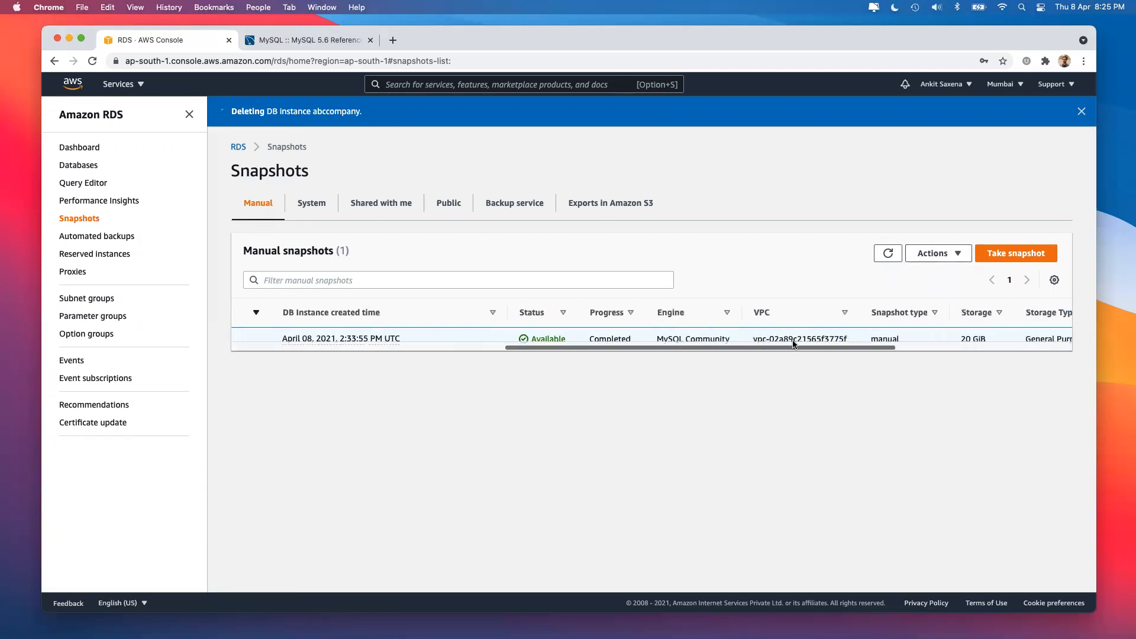
scroll(668, 328, "right", 5)
scroll(669, 328, "left", 10)
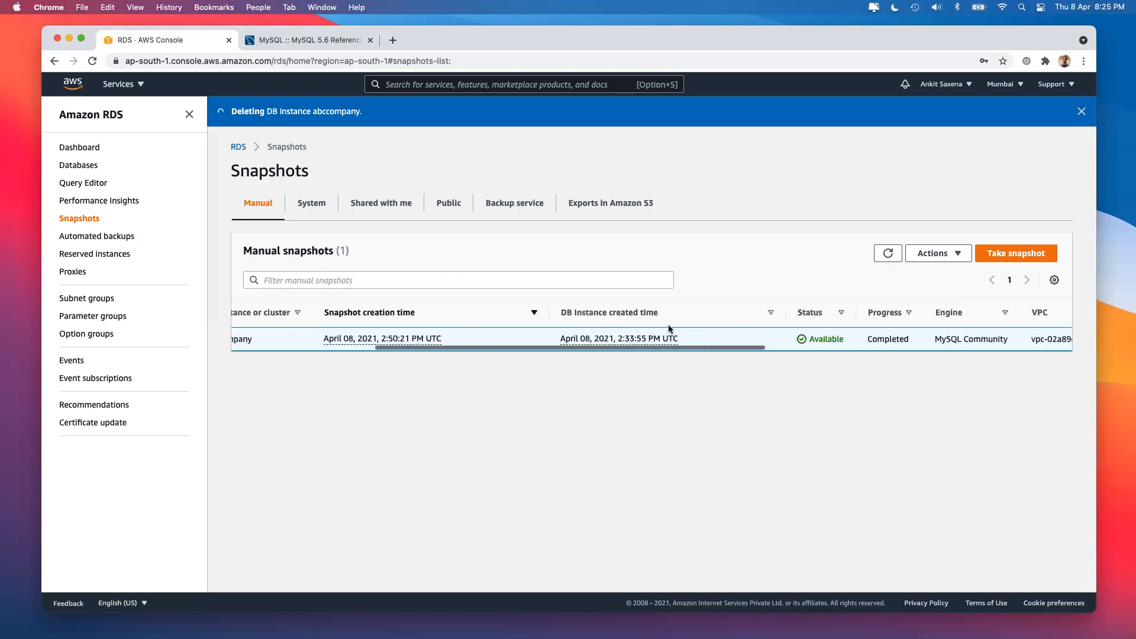
scroll(669, 328, "left", 5)
left_click(80, 165)
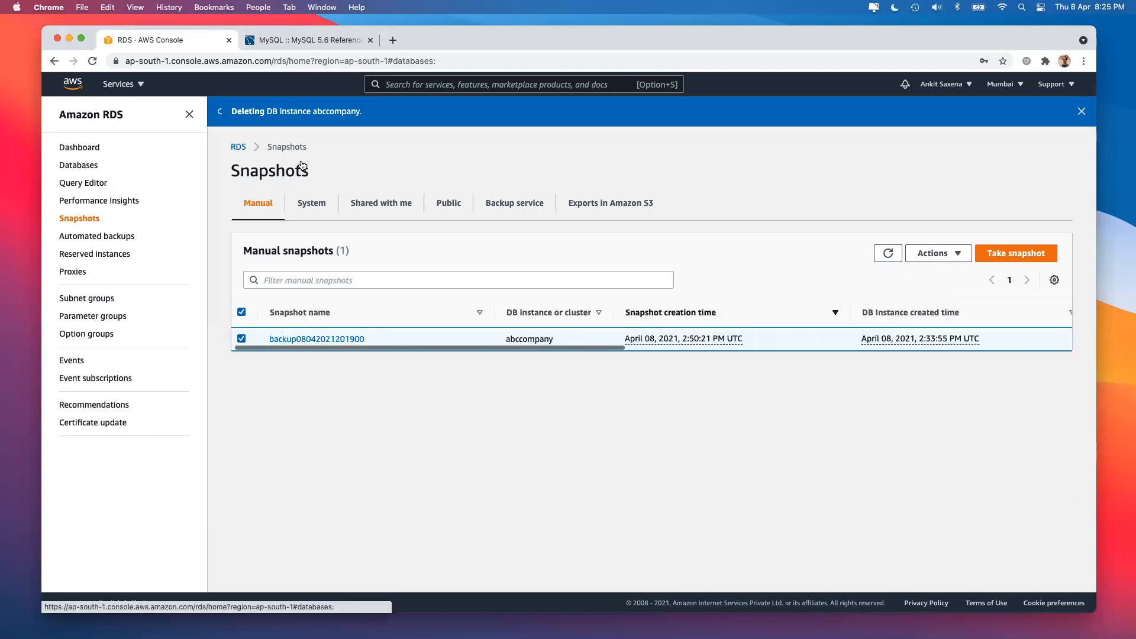